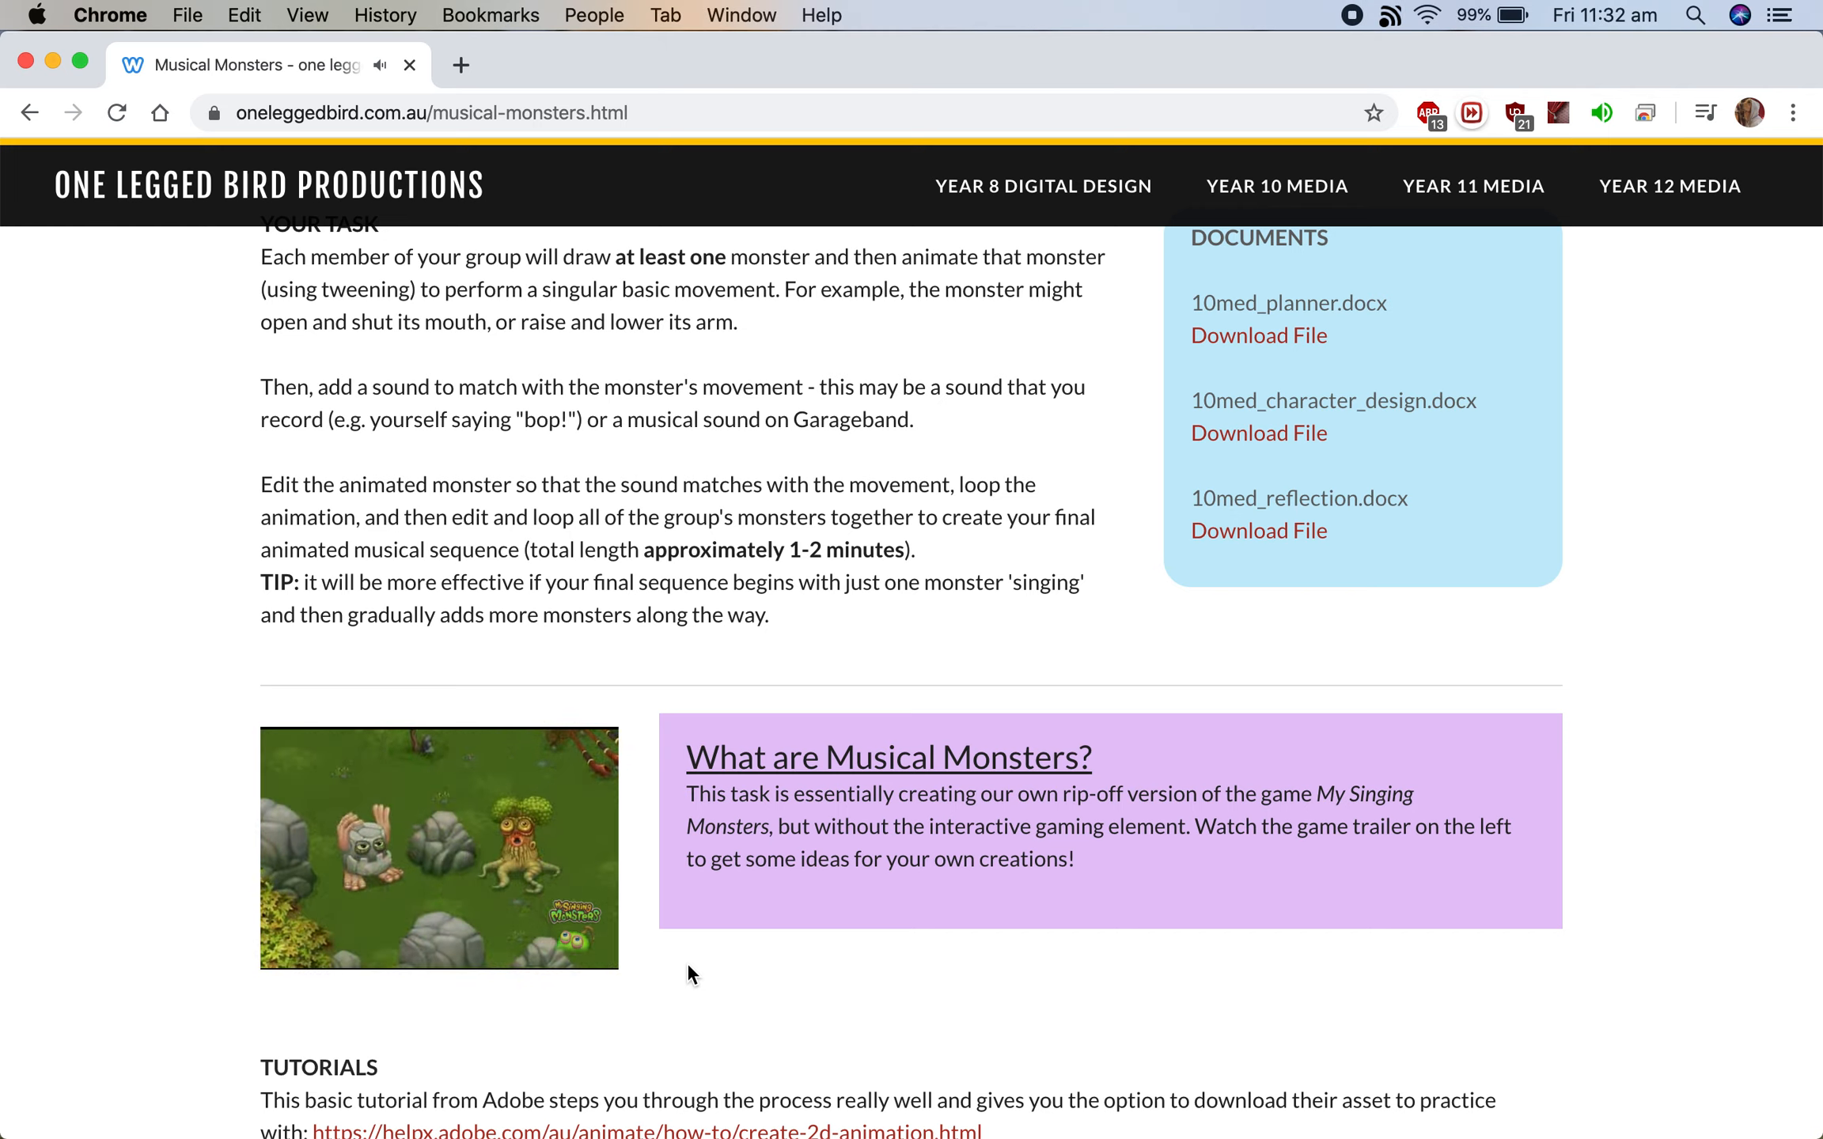
Pause the game trailer on the Musical Monsters page and review the task description.
mouse_move(545, 890)
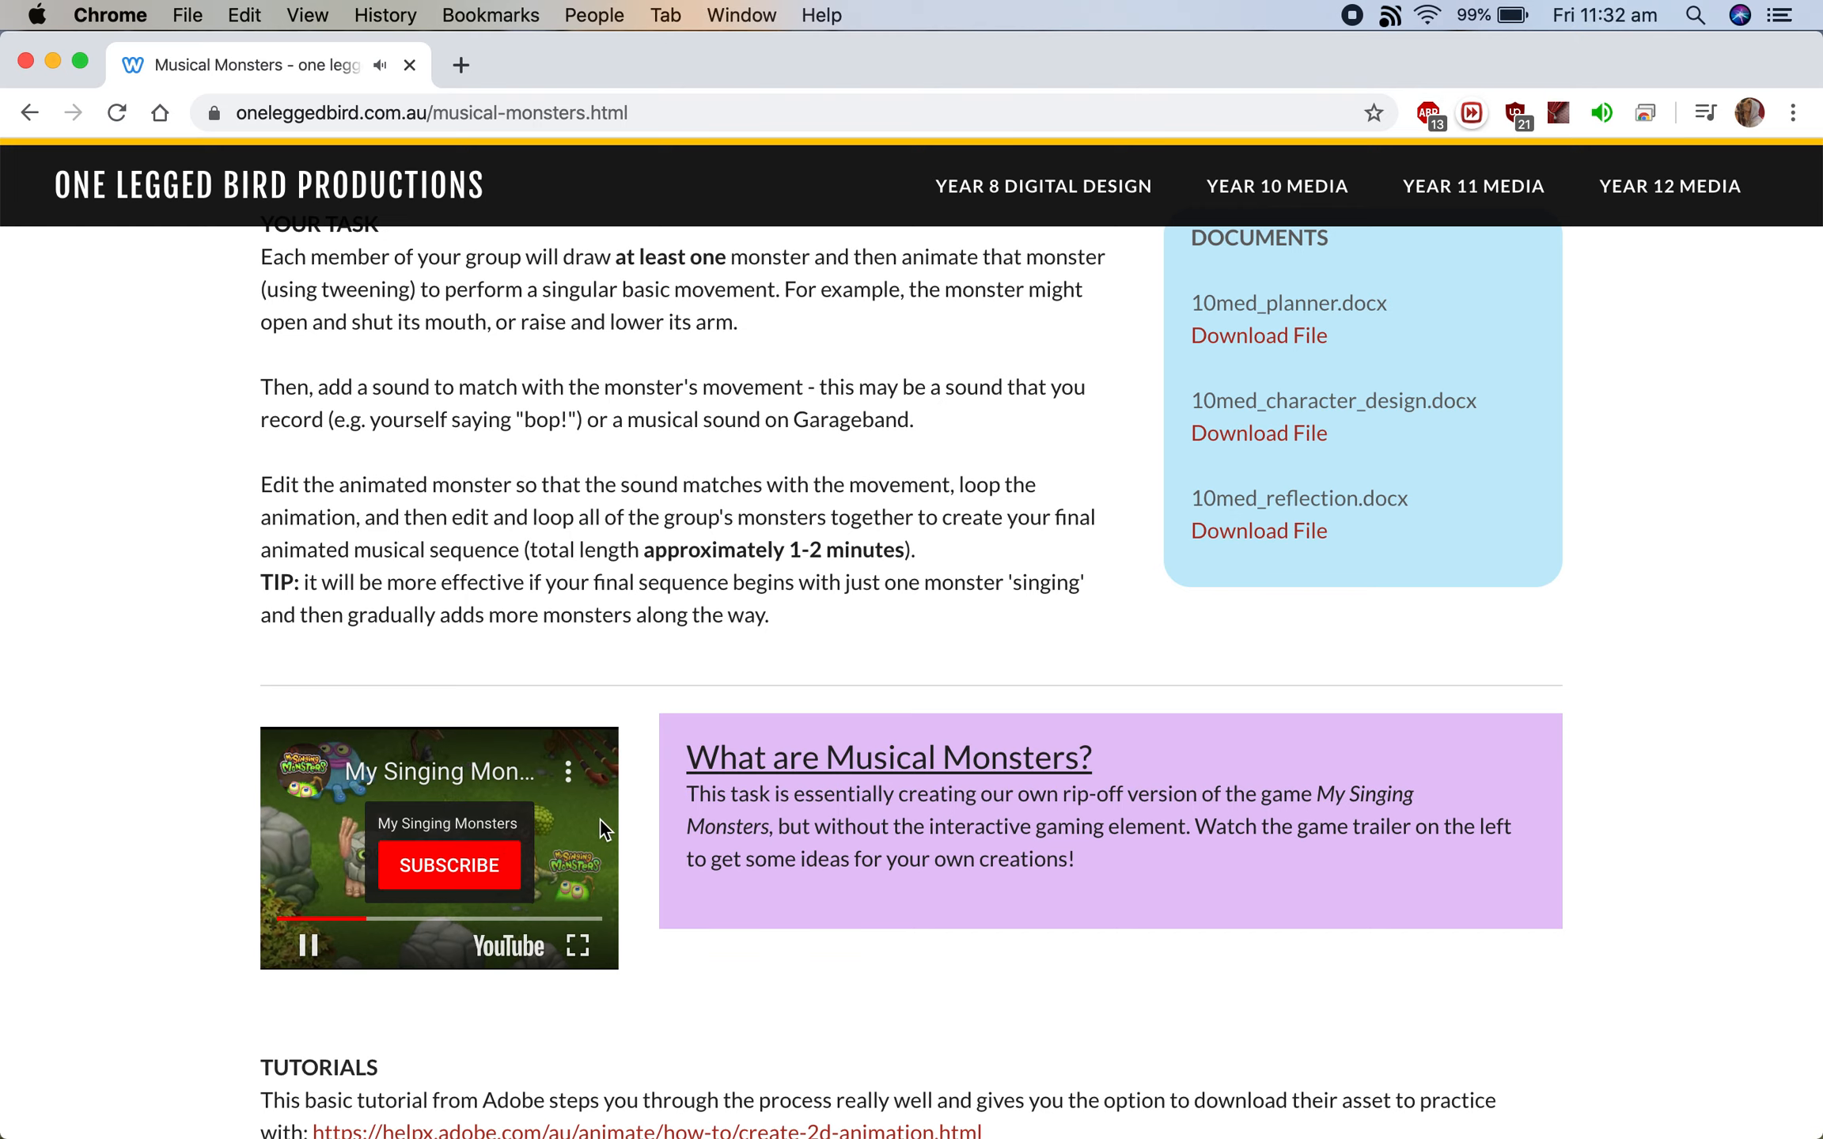
left_click(518, 839)
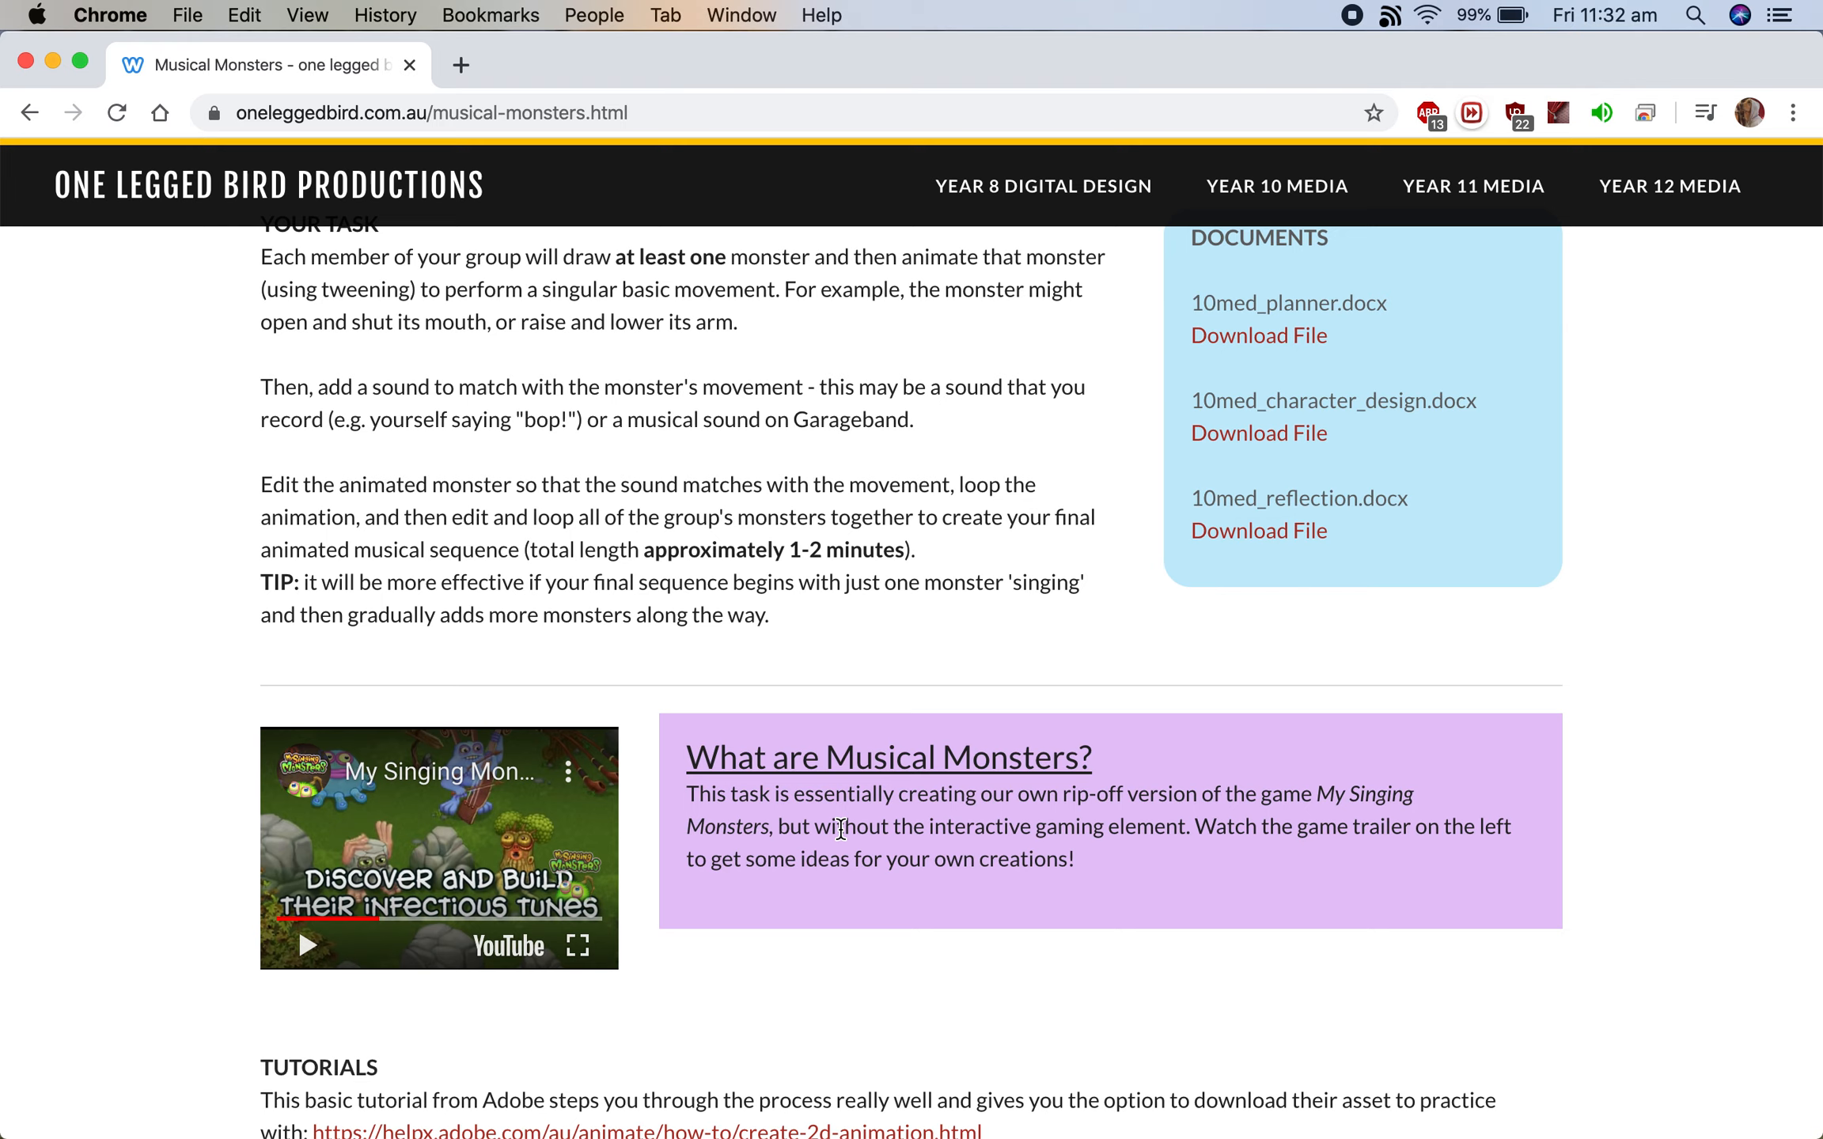
scroll(841, 828, "up", 5)
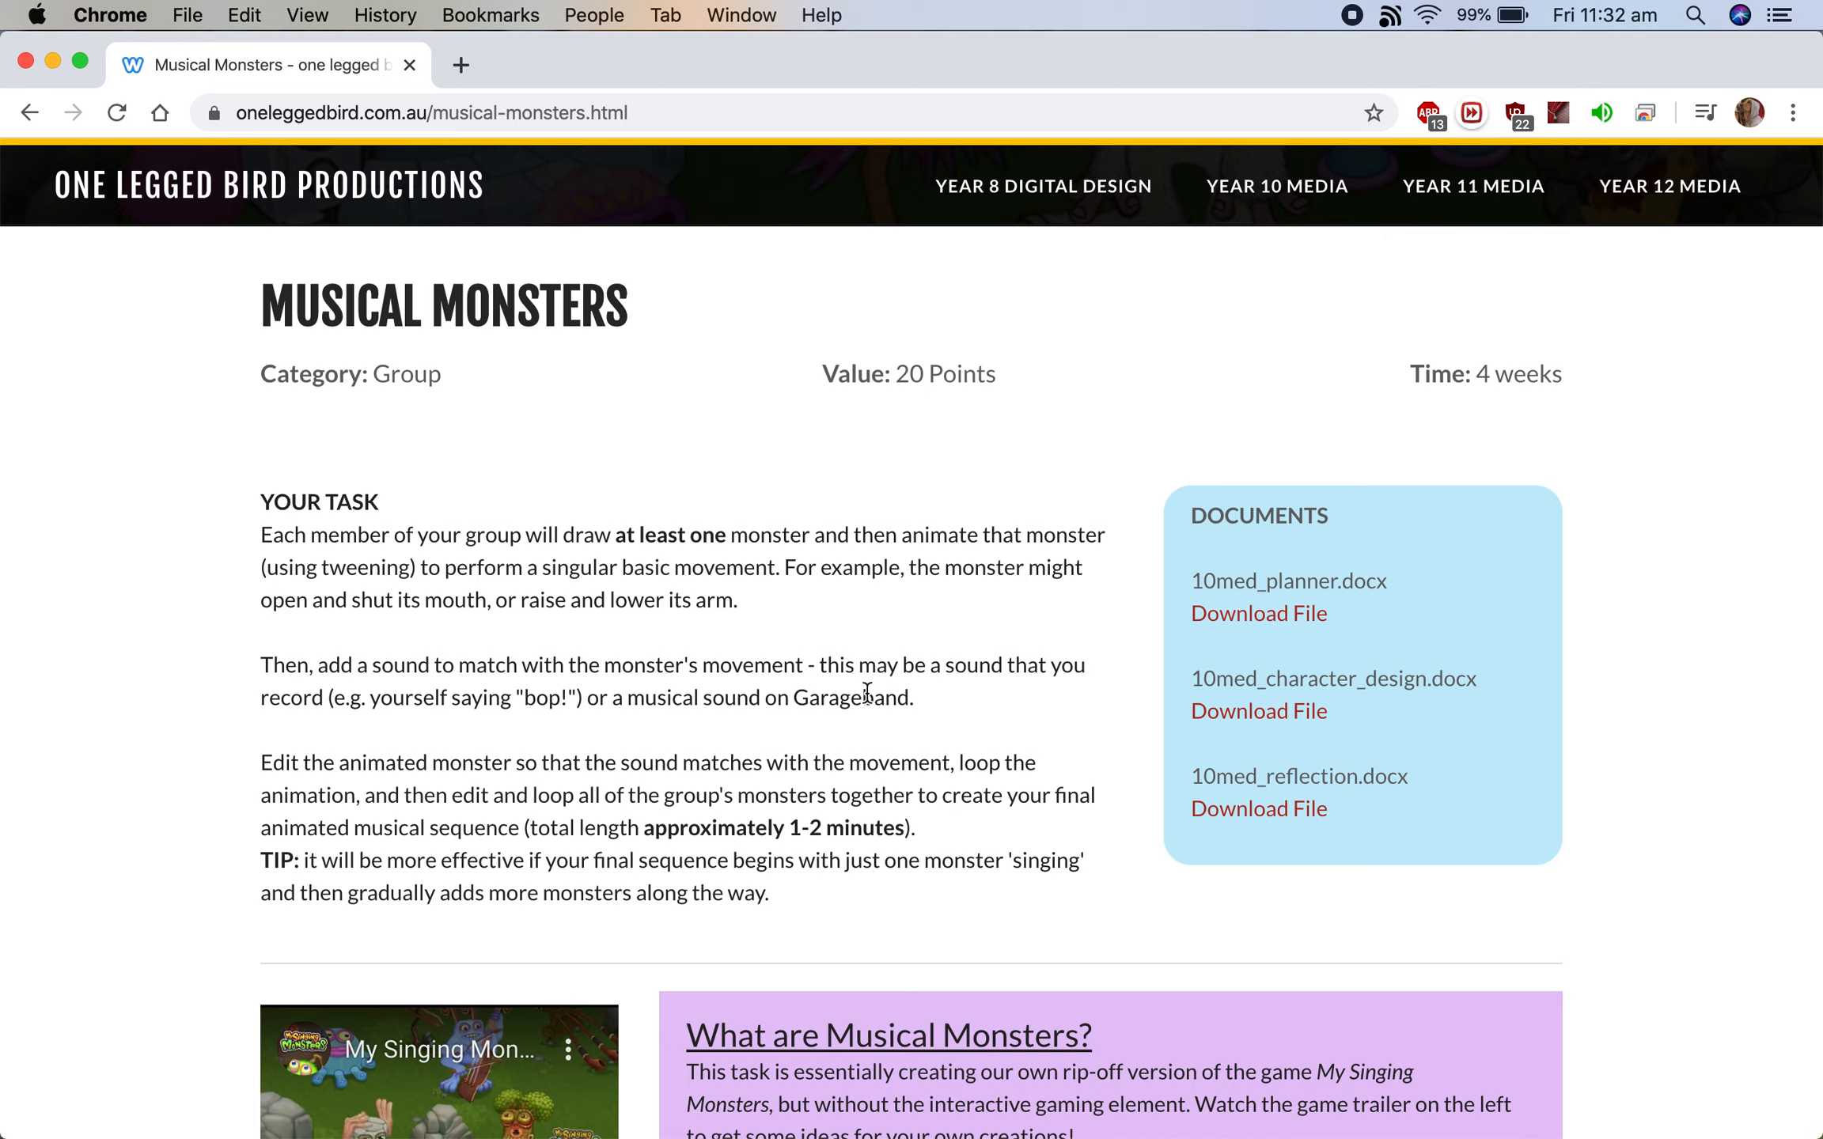
scroll(867, 693, "down", 3)
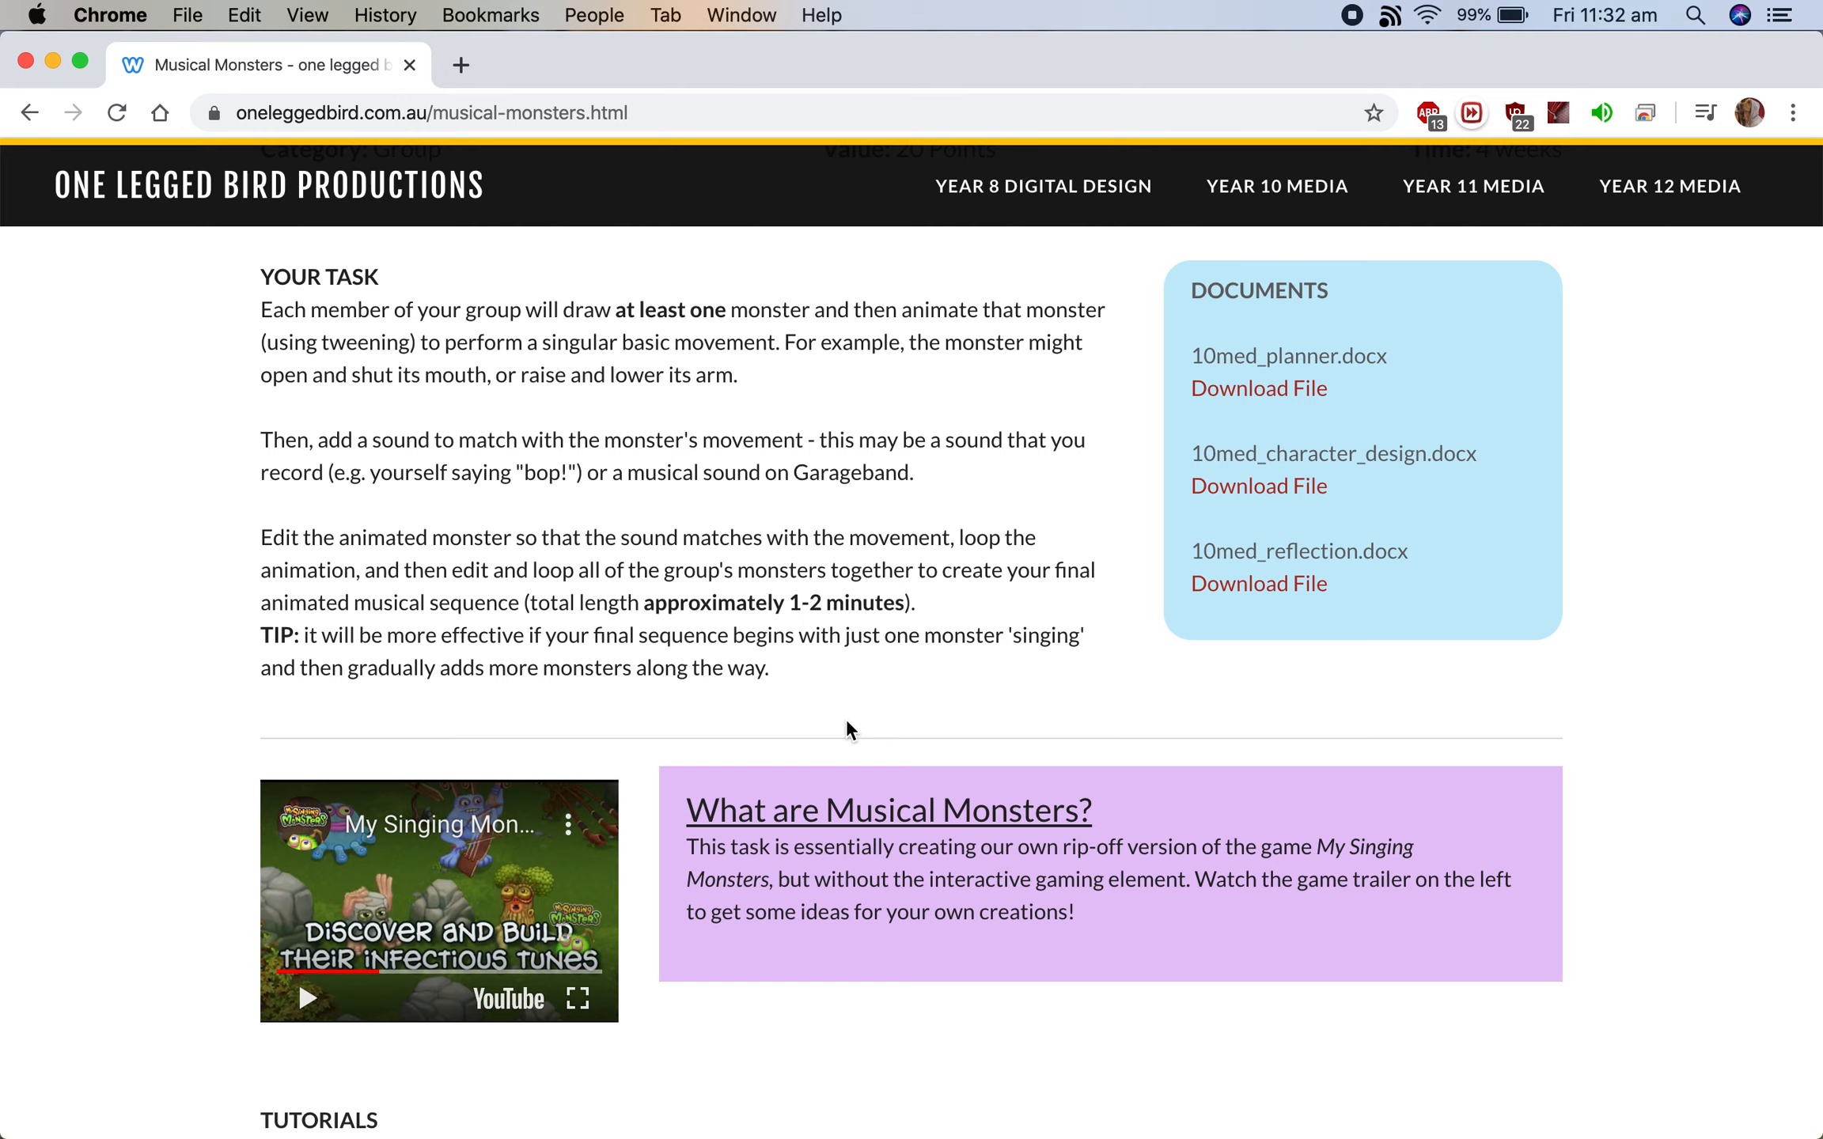
Switch to GarageBand and play the Gospel Dance project from its beginning, stopping shortly after bar 11.
key("super+Tab")
key("super+Tab")
key("super+Tab")
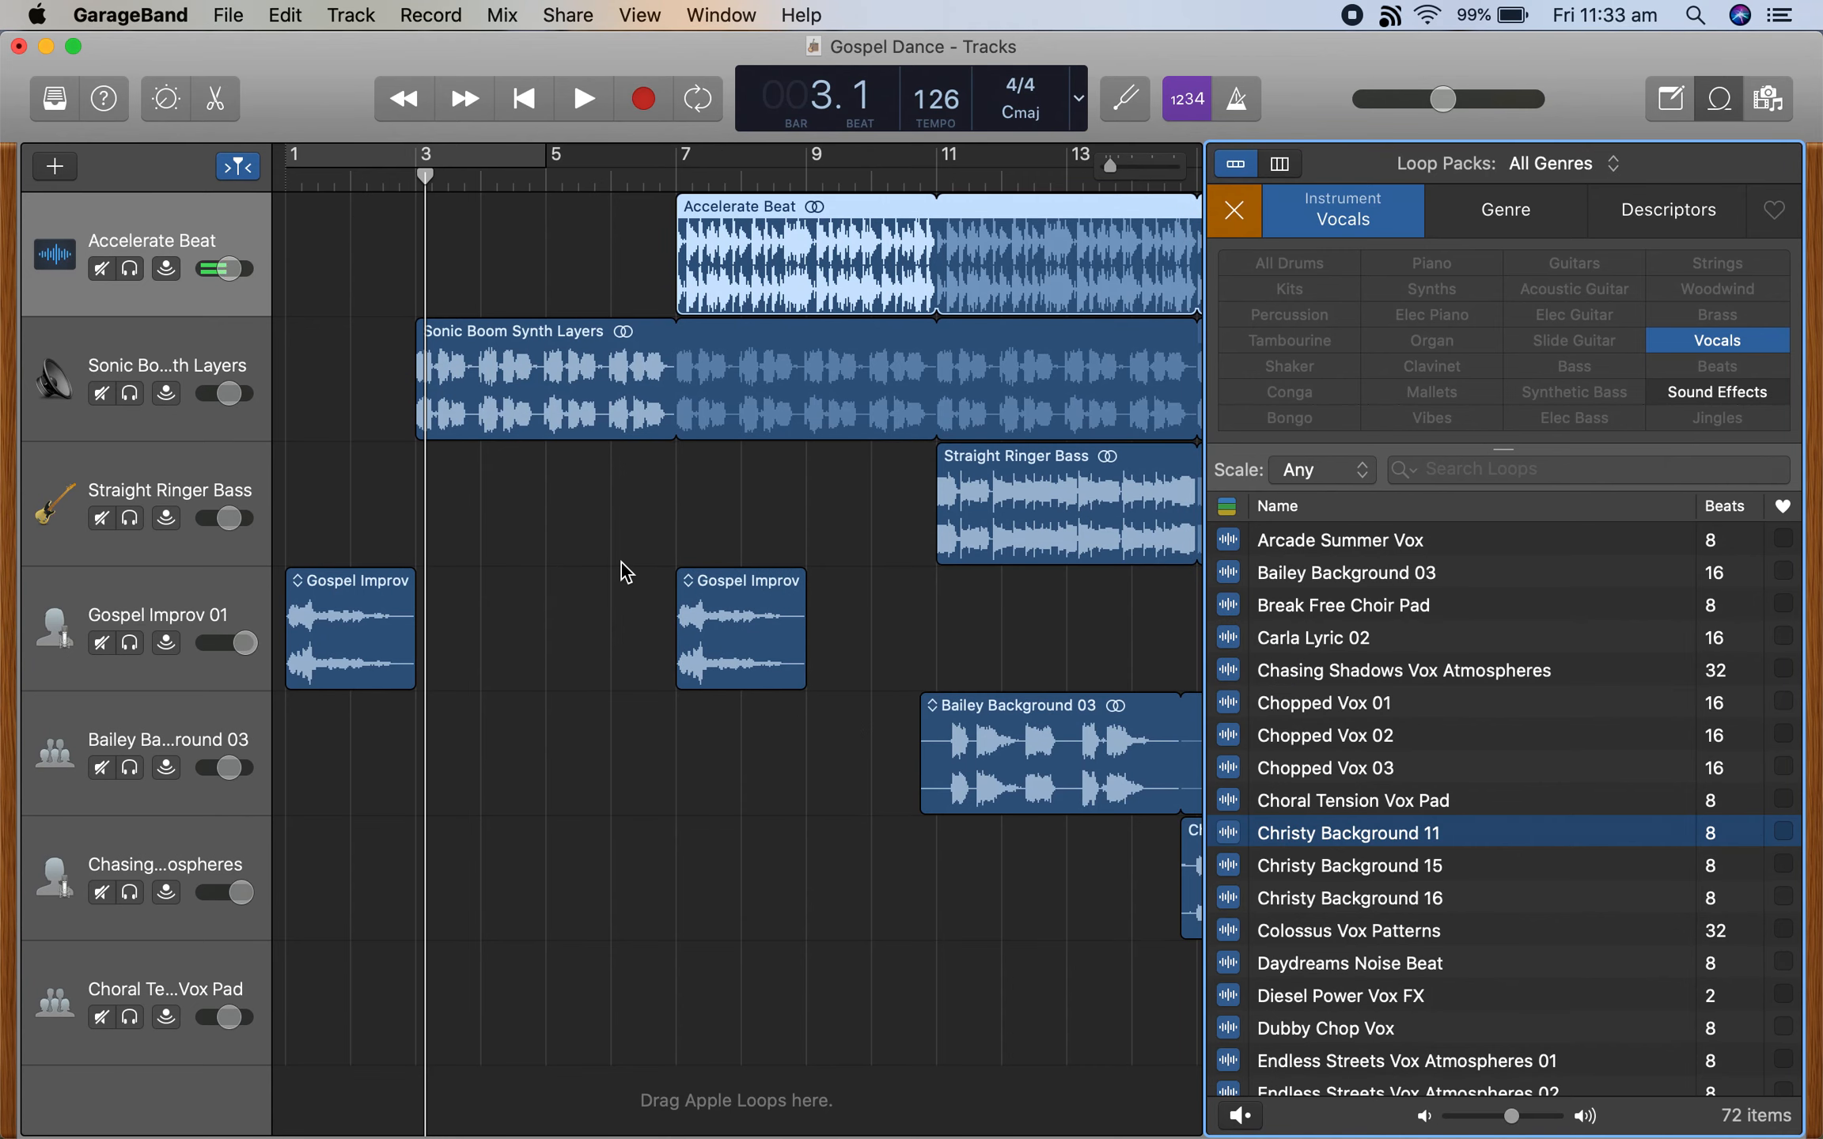
left_click_drag(431, 161, 271, 186)
key("space")
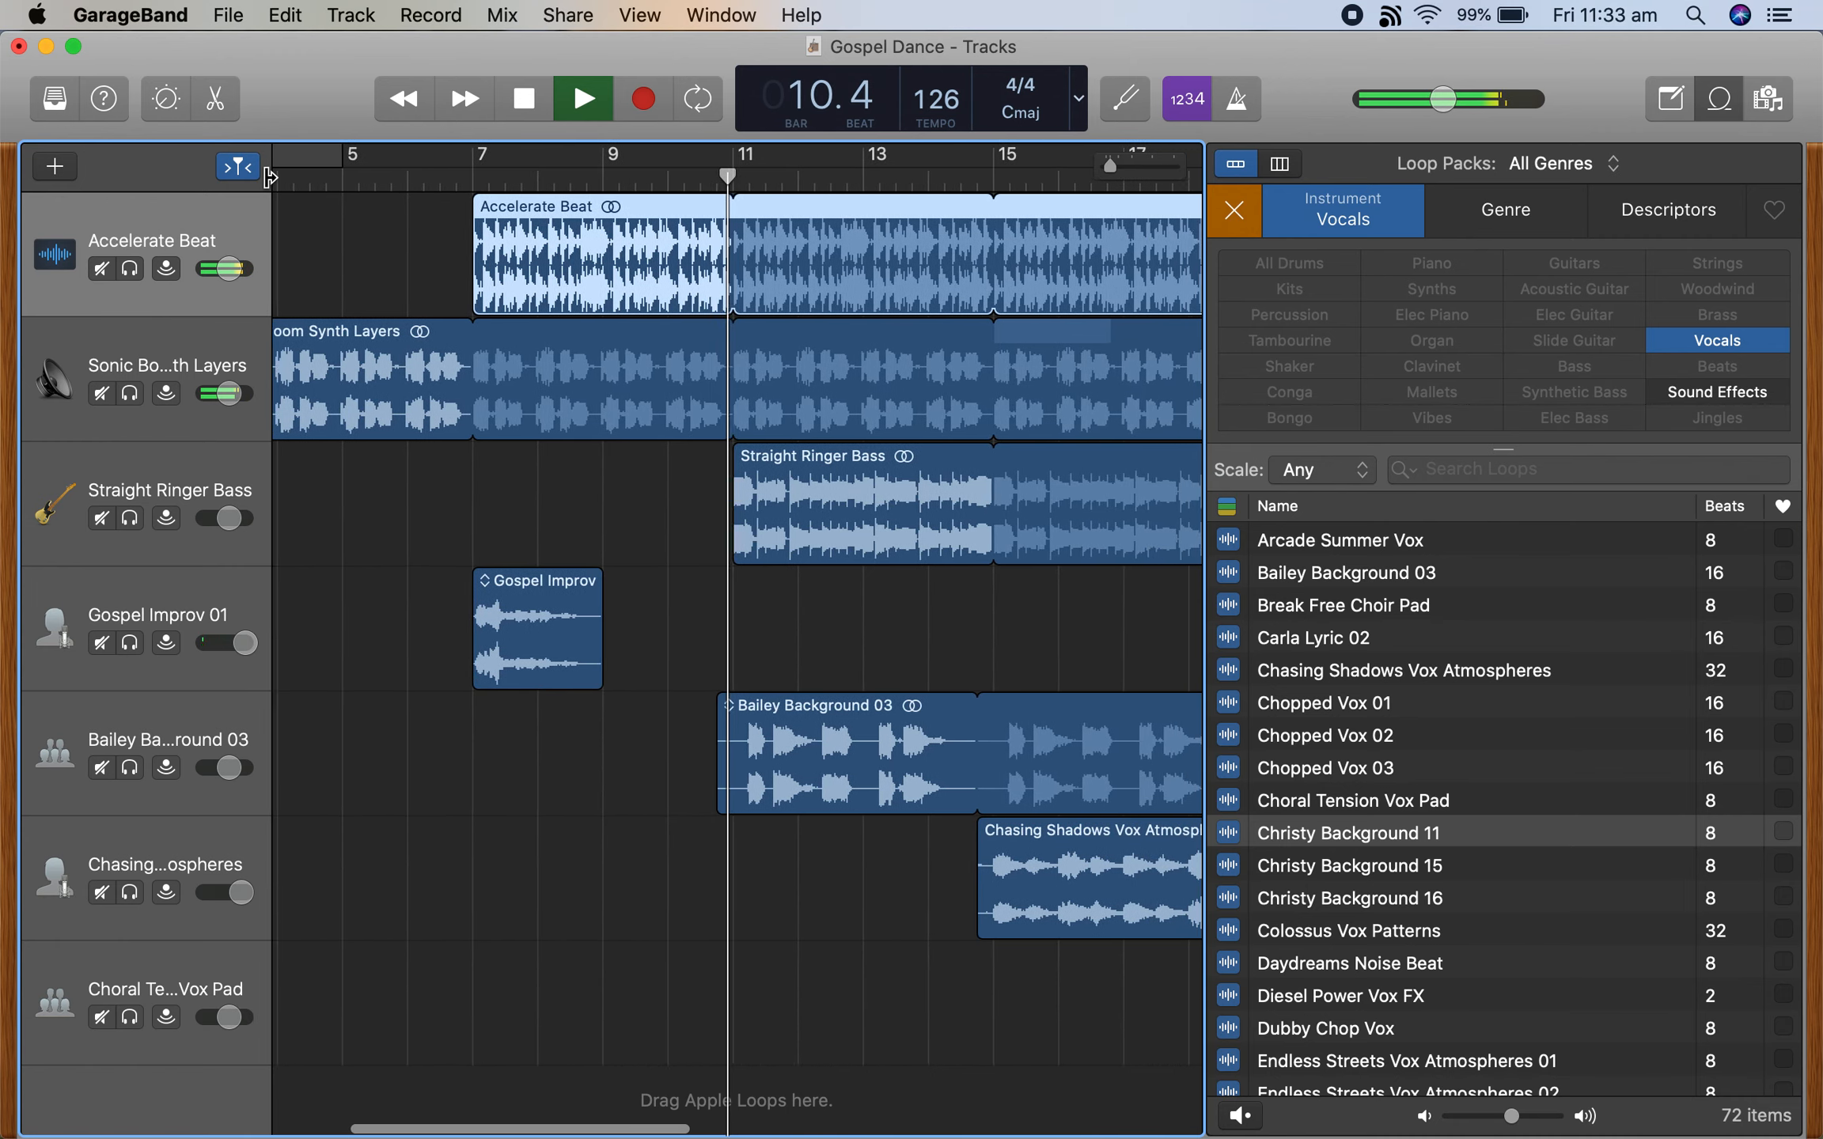
key("space")
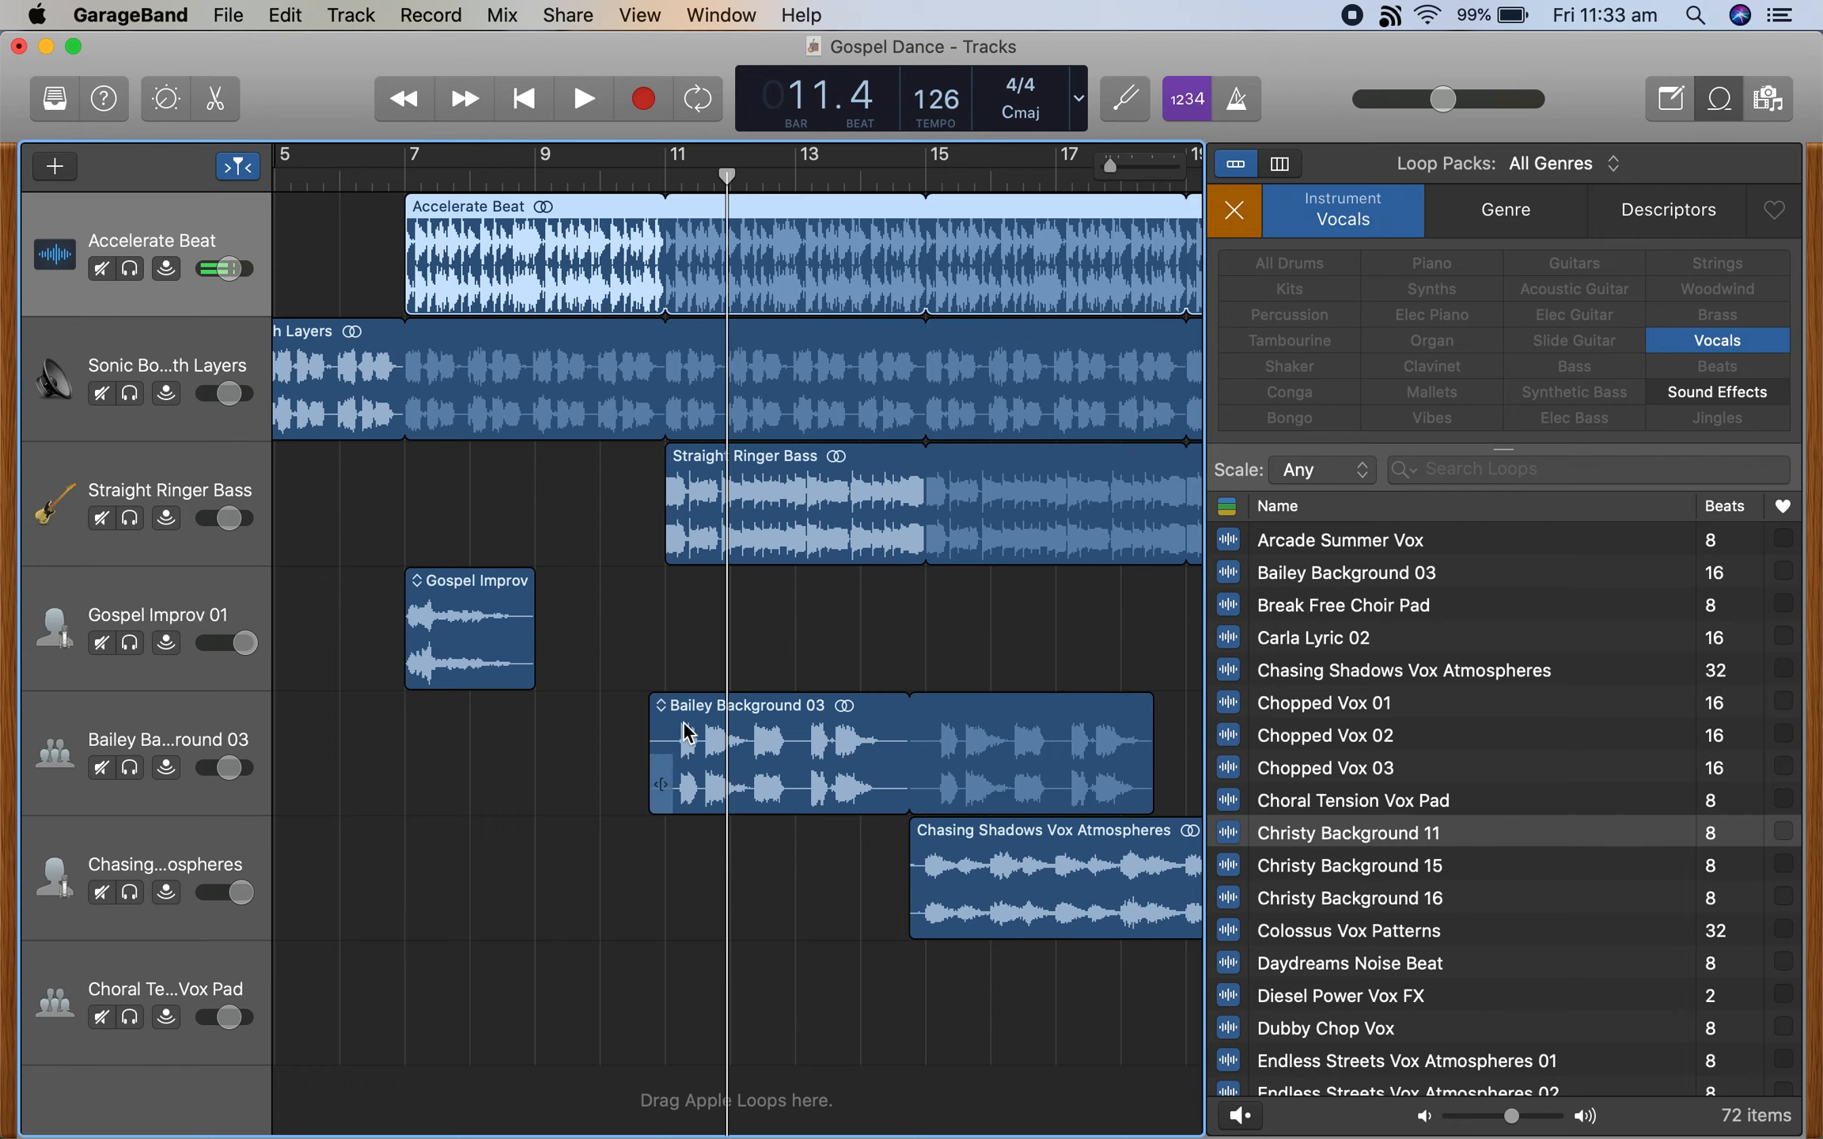
Move the playhead back to bar 11 and play a short stretch of the song.
left_click_drag(726, 175, 667, 177)
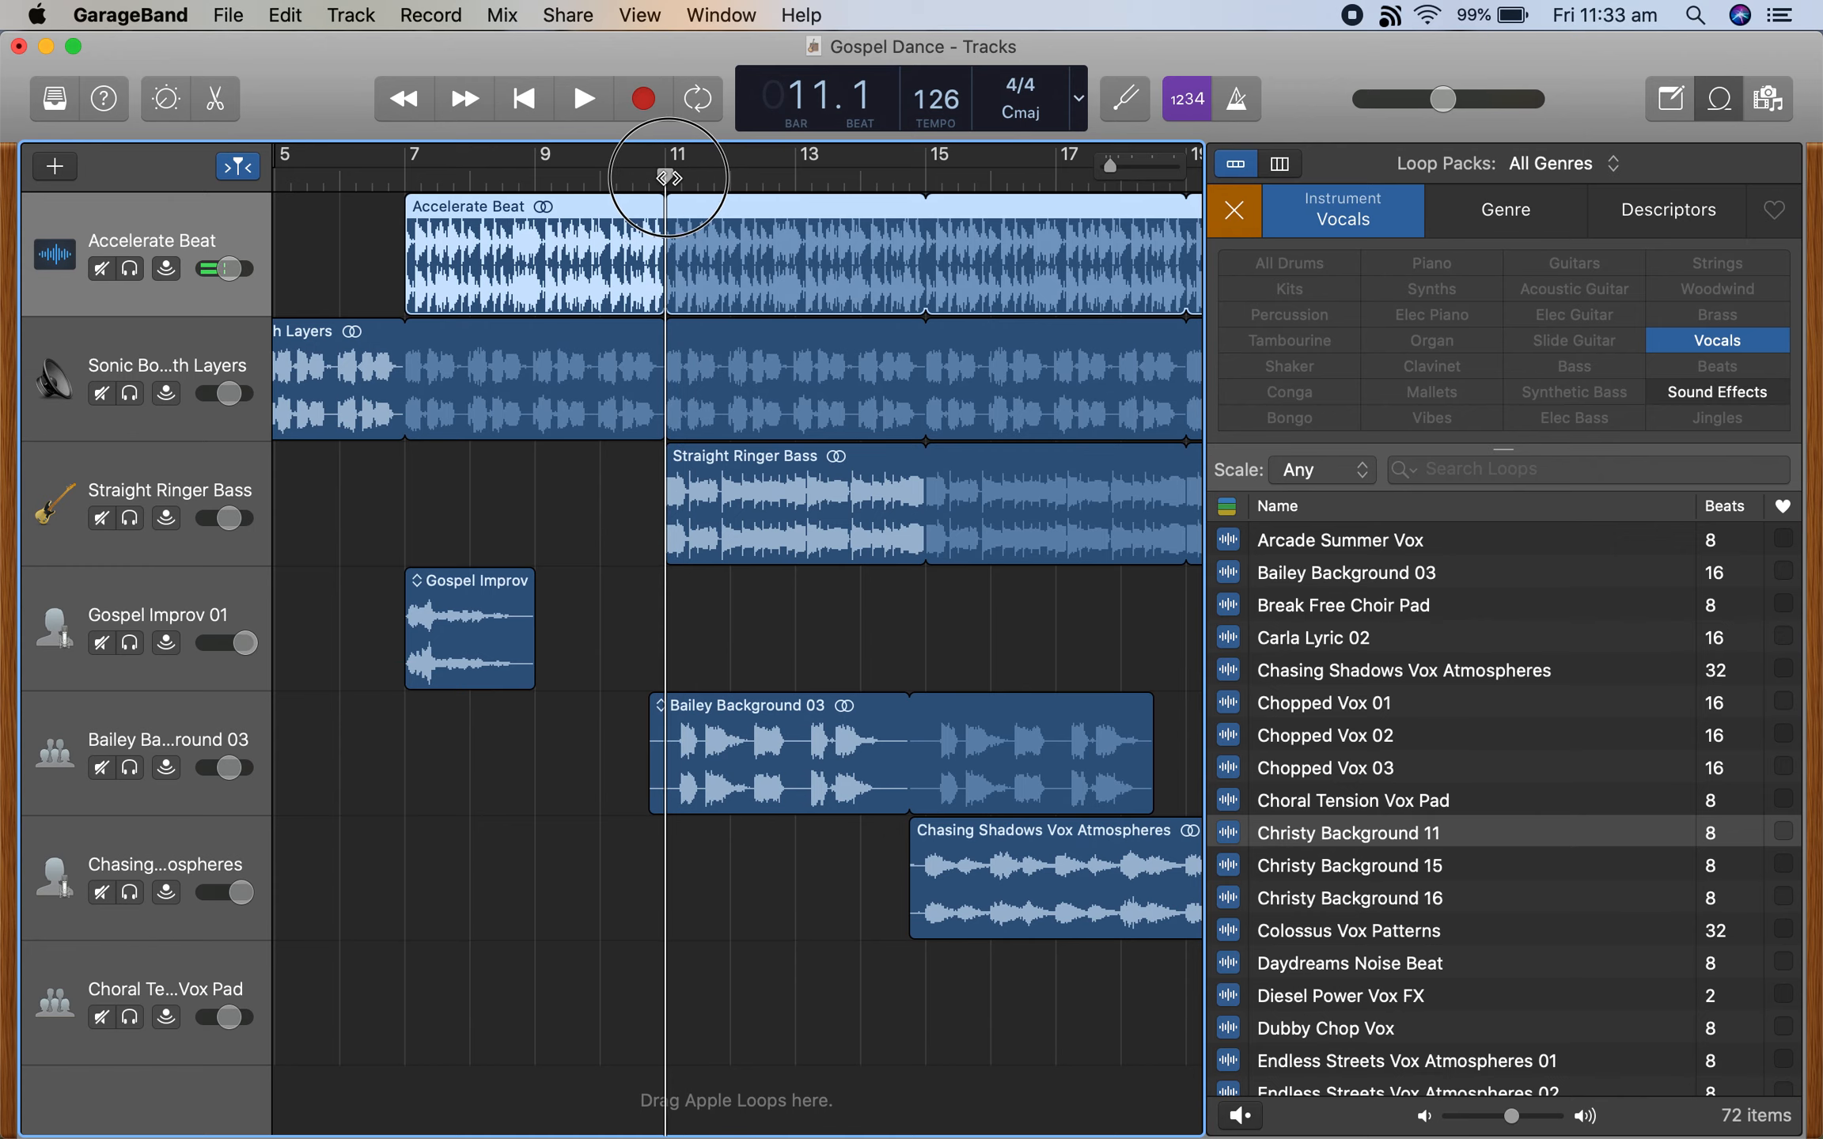
left_click(584, 98)
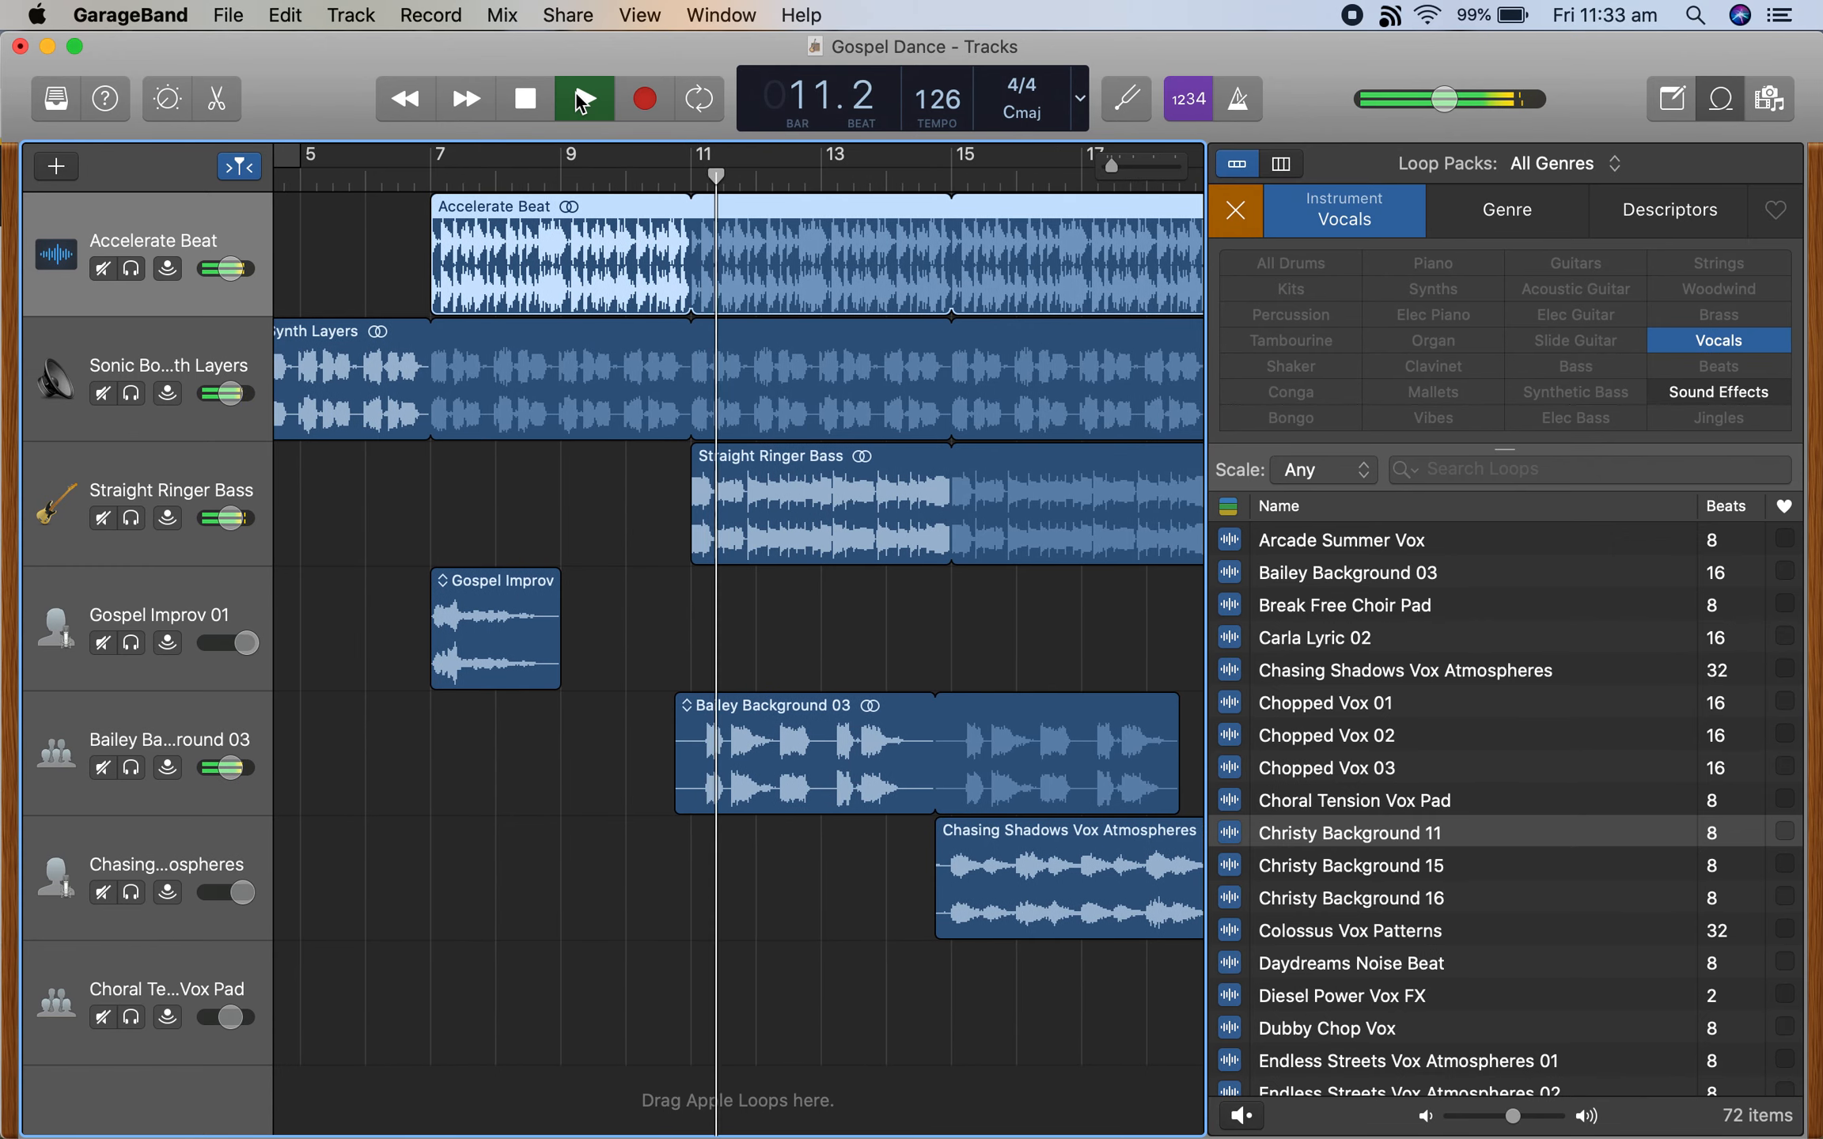
left_click(583, 99)
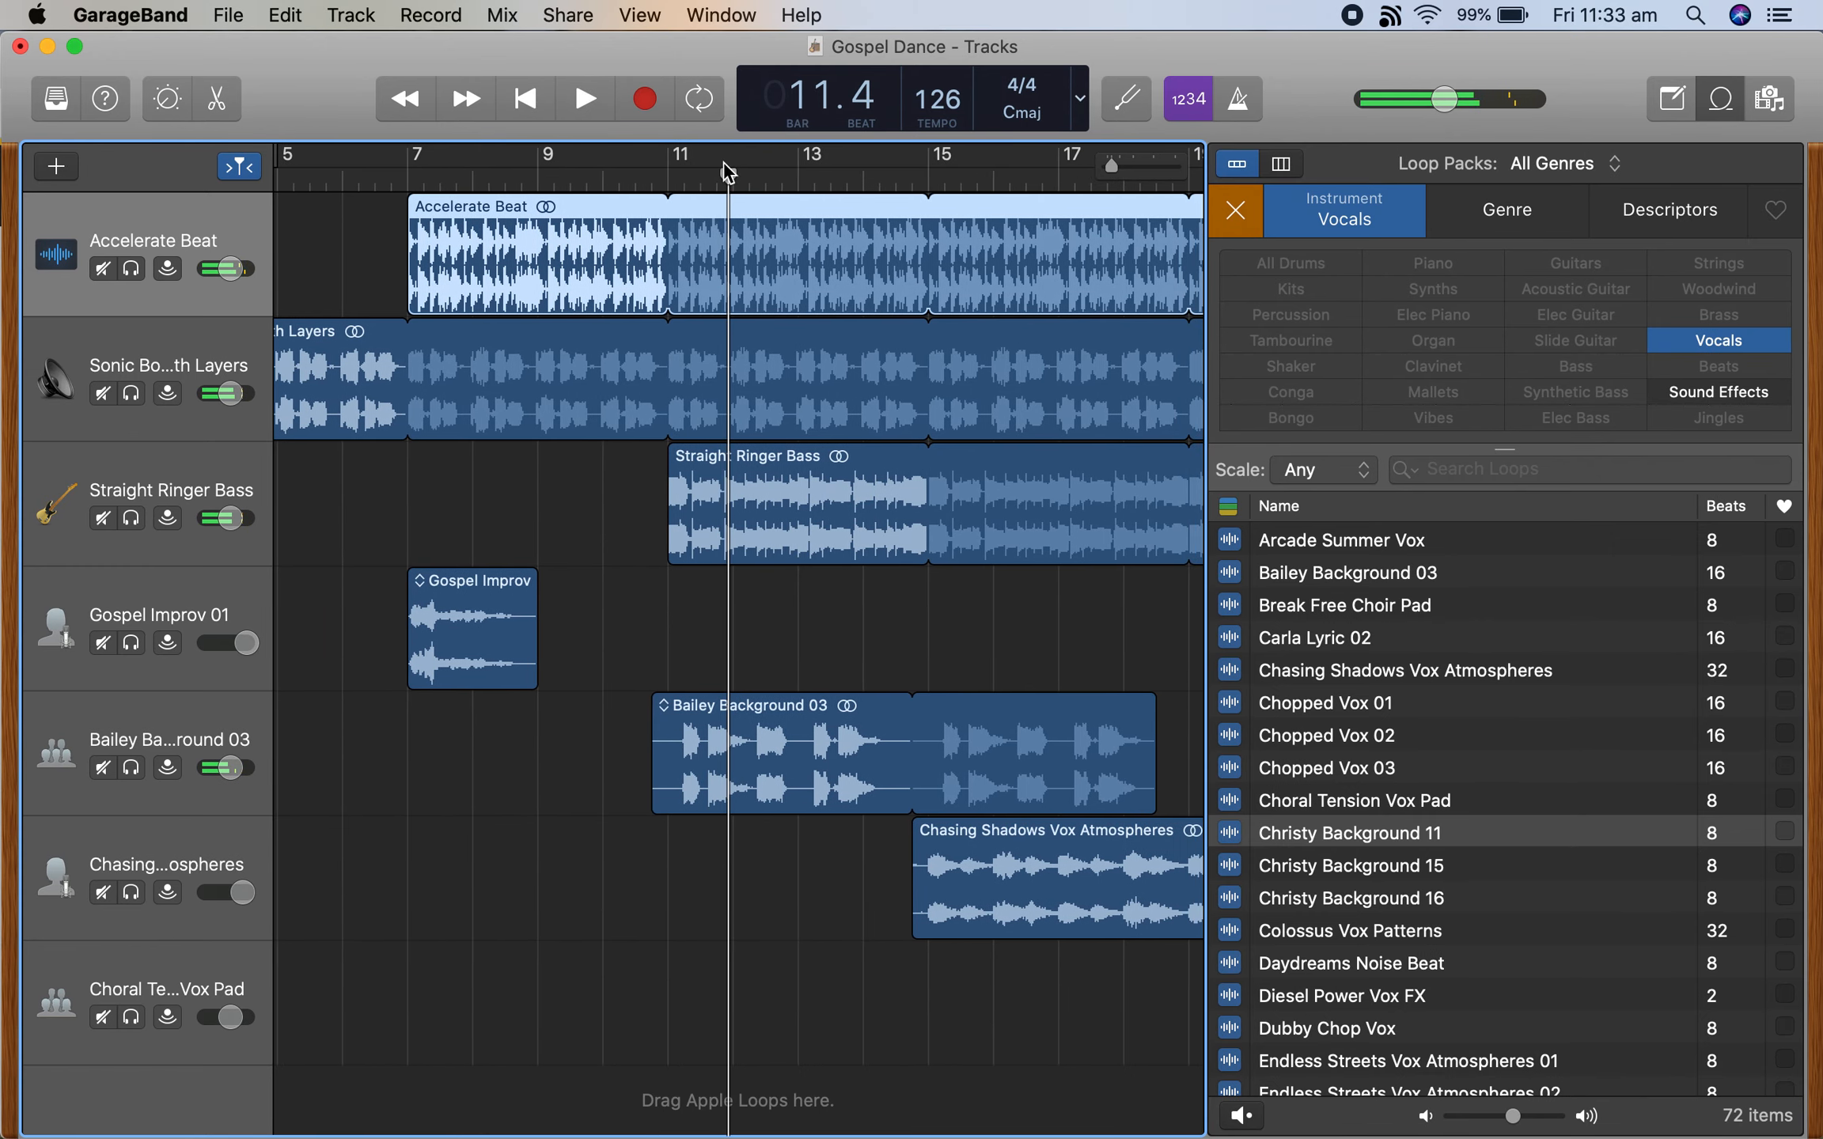
Return the playhead to bar 1 and listen briefly to the opening Gospel Improv region.
left_click_drag(728, 173, 200, 174)
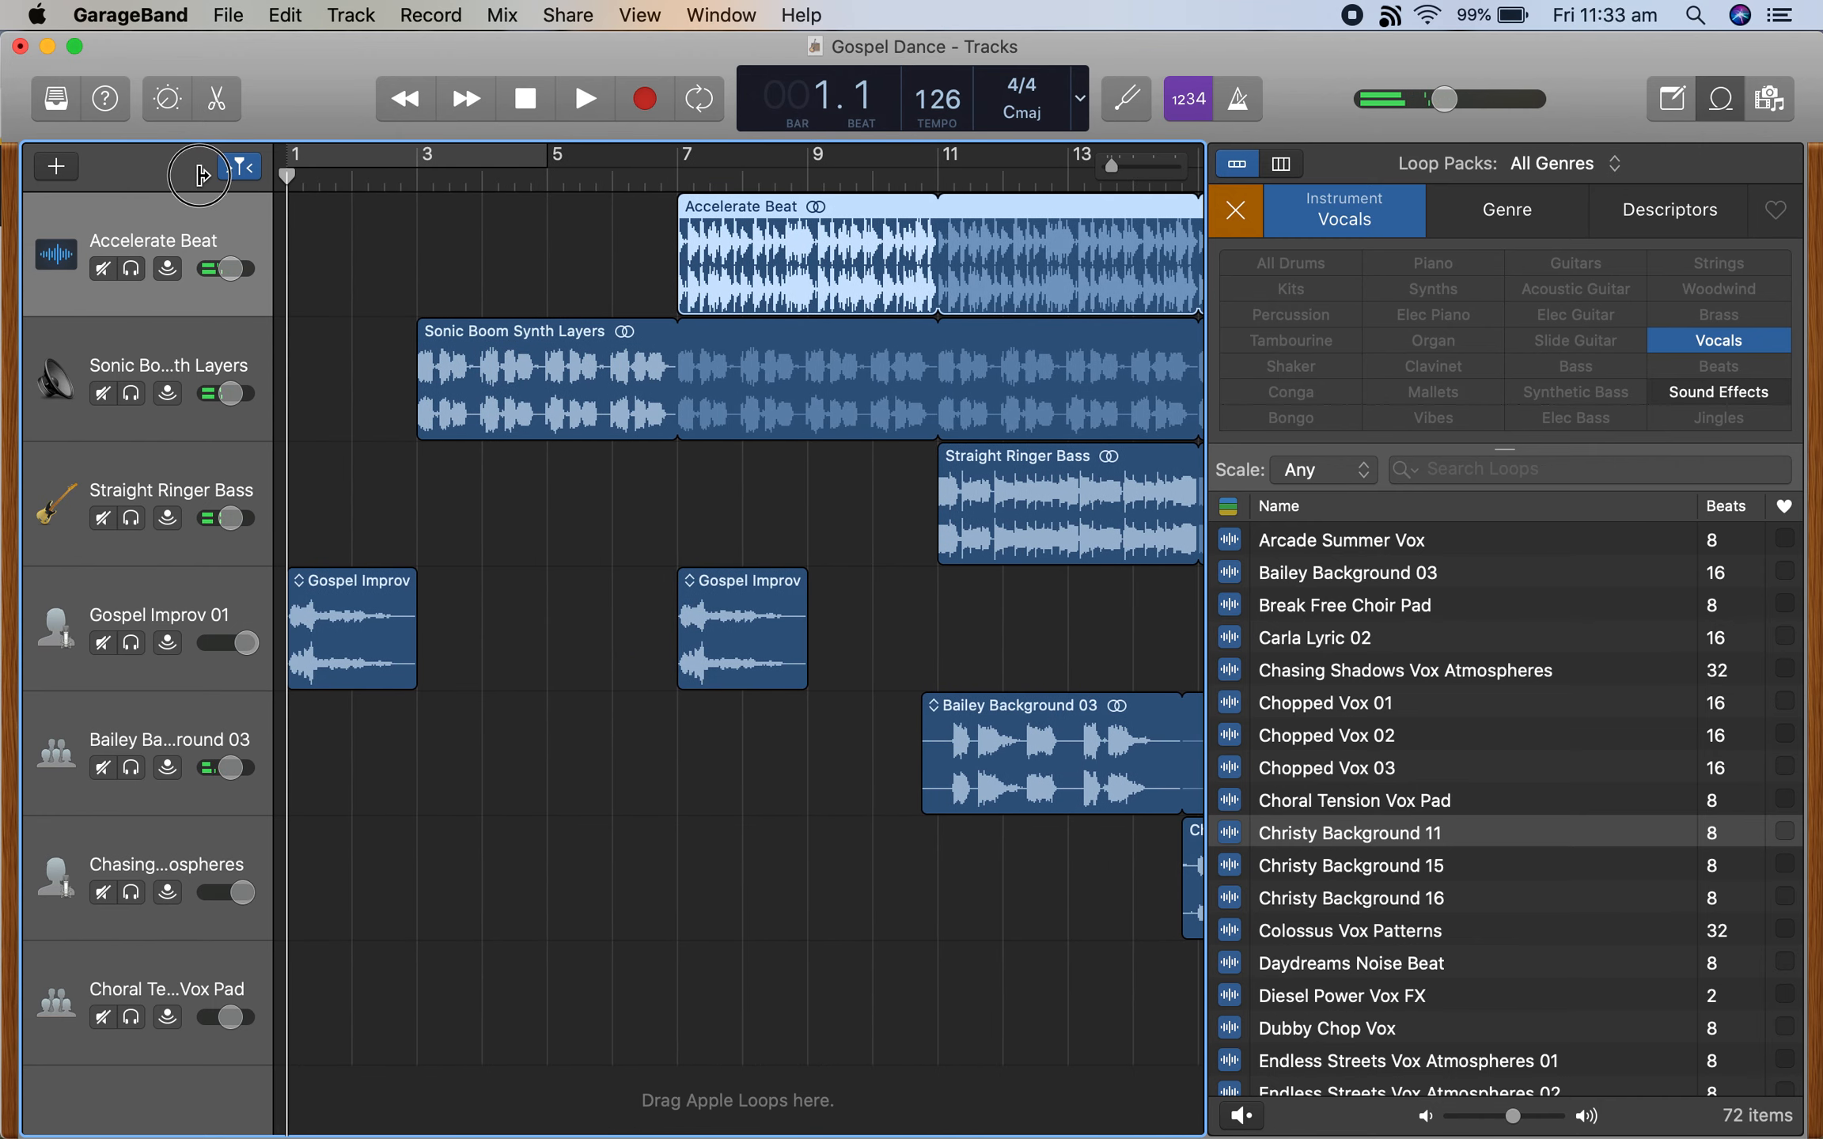
left_click(568, 111)
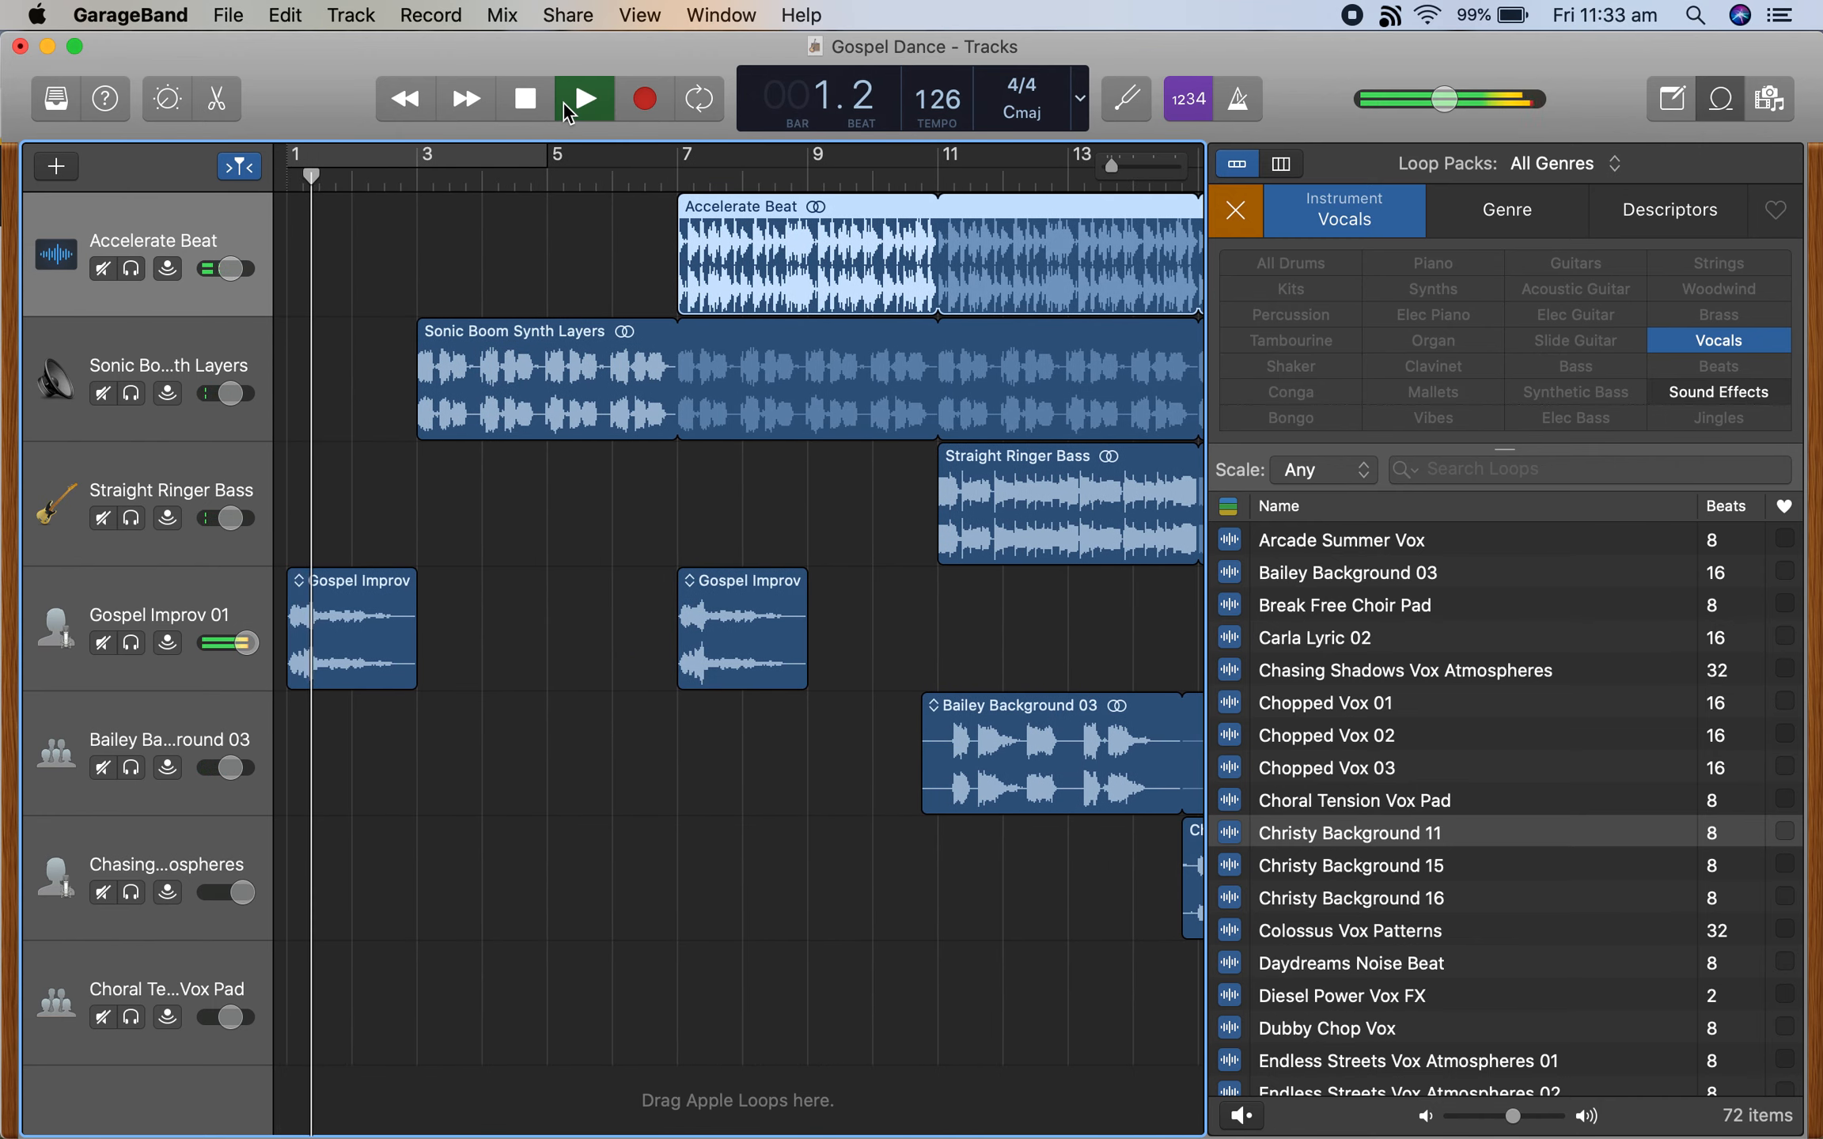
left_click(558, 113)
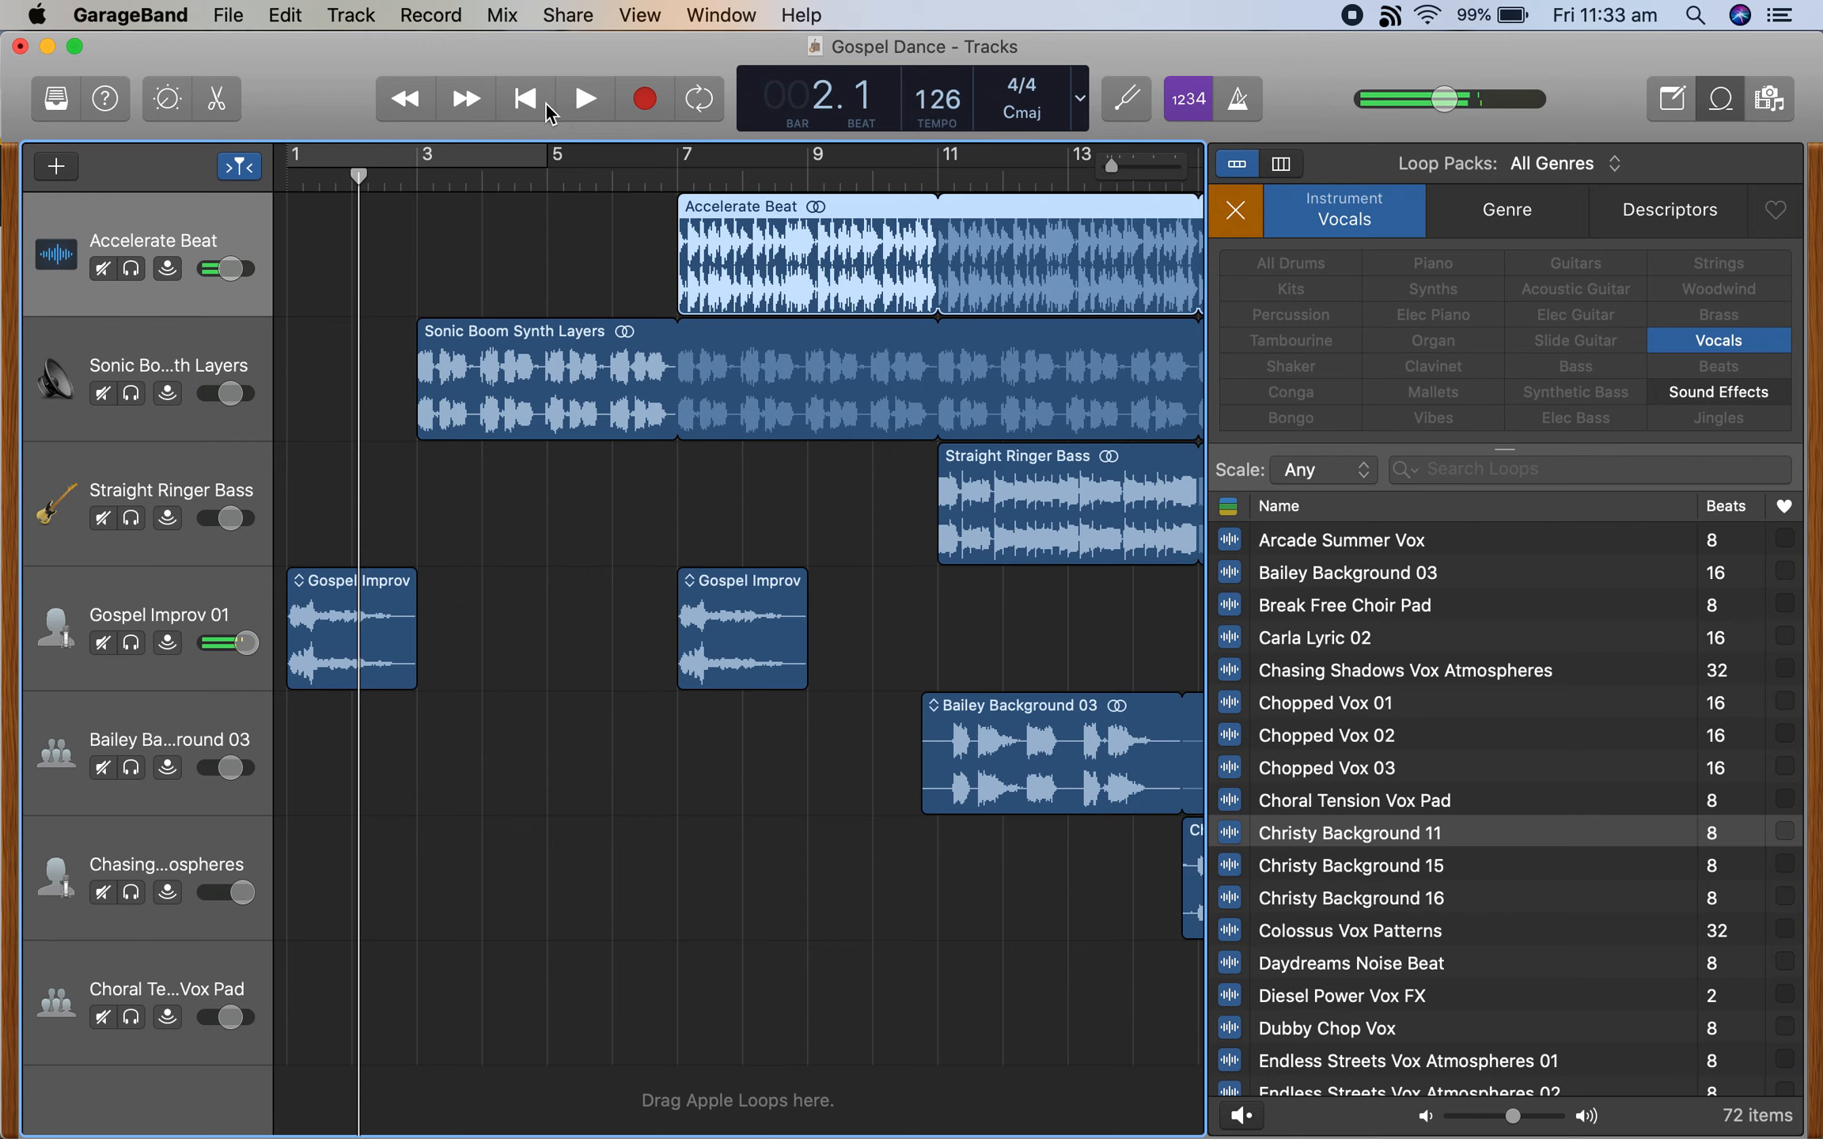
Save the changes to Gospel Dance and create a new empty project with a microphone audio track.
left_click(230, 14)
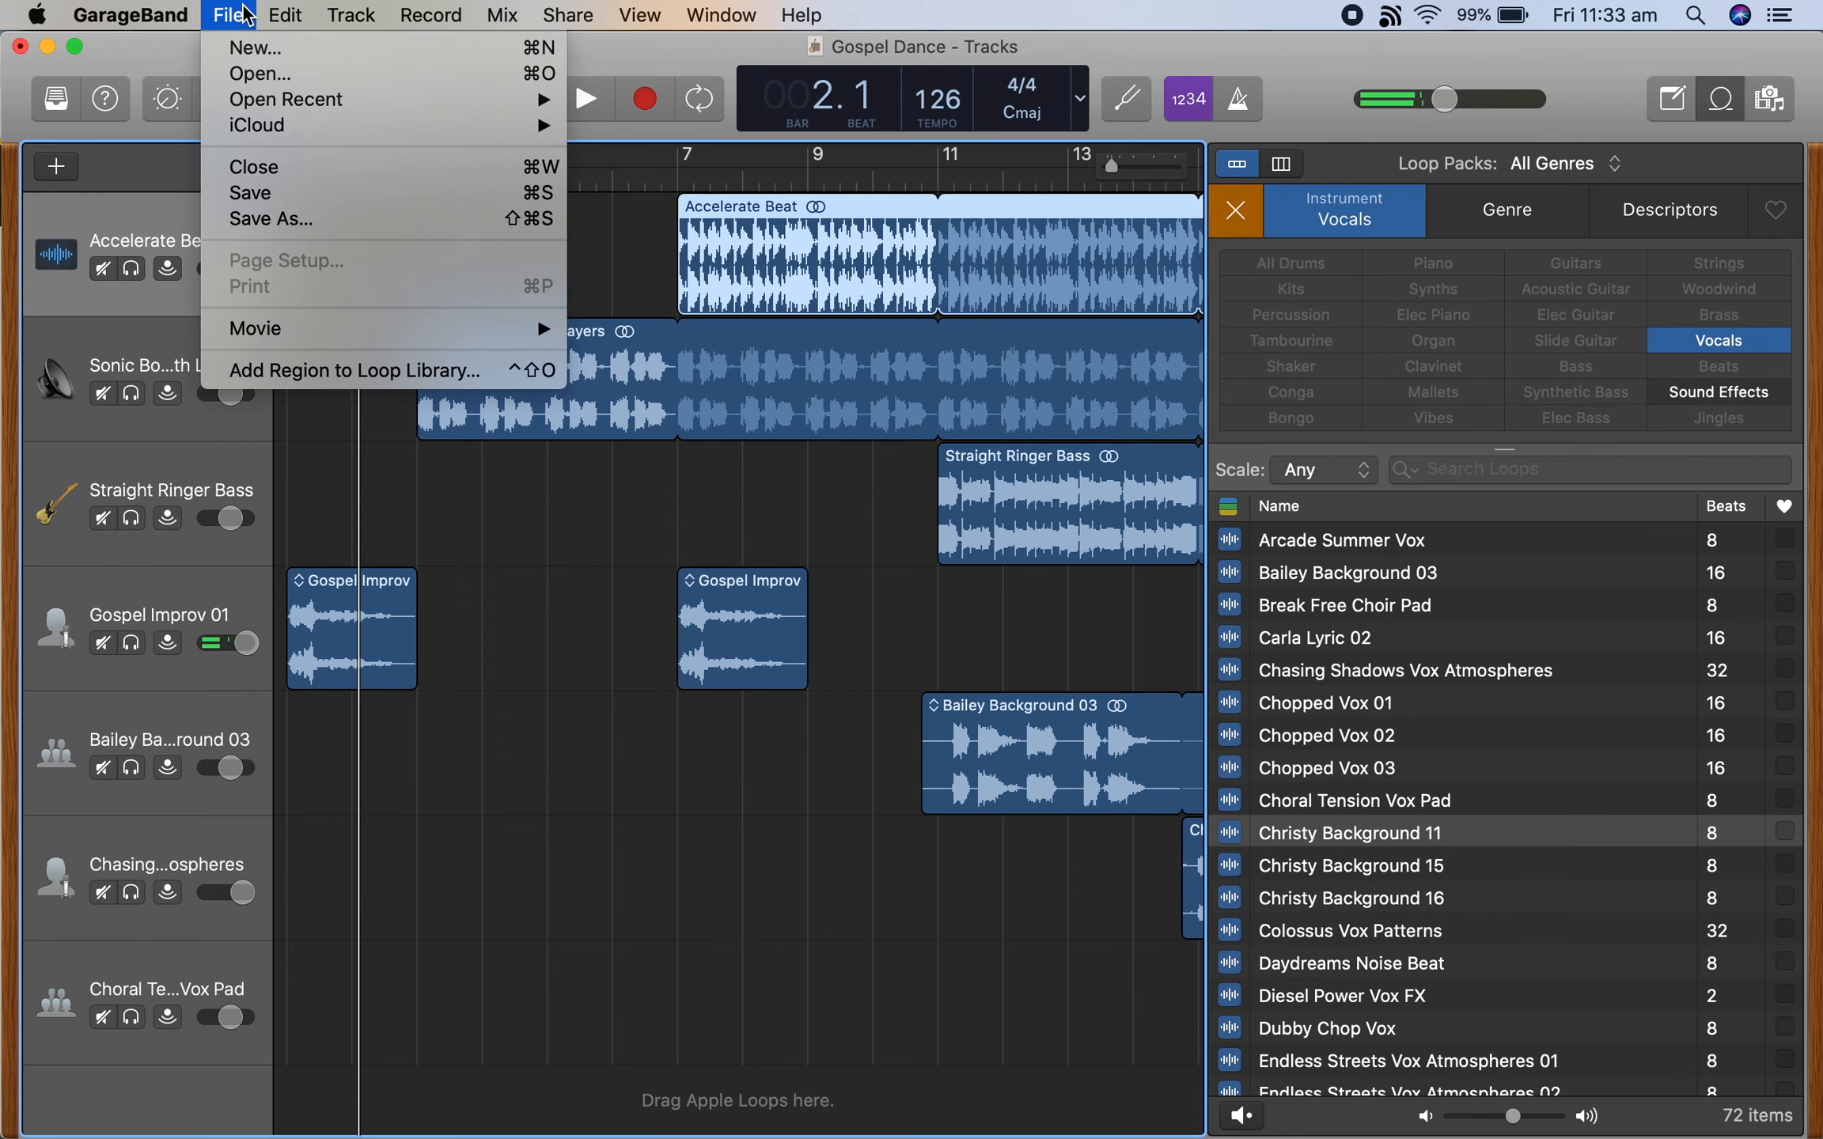
left_click(253, 49)
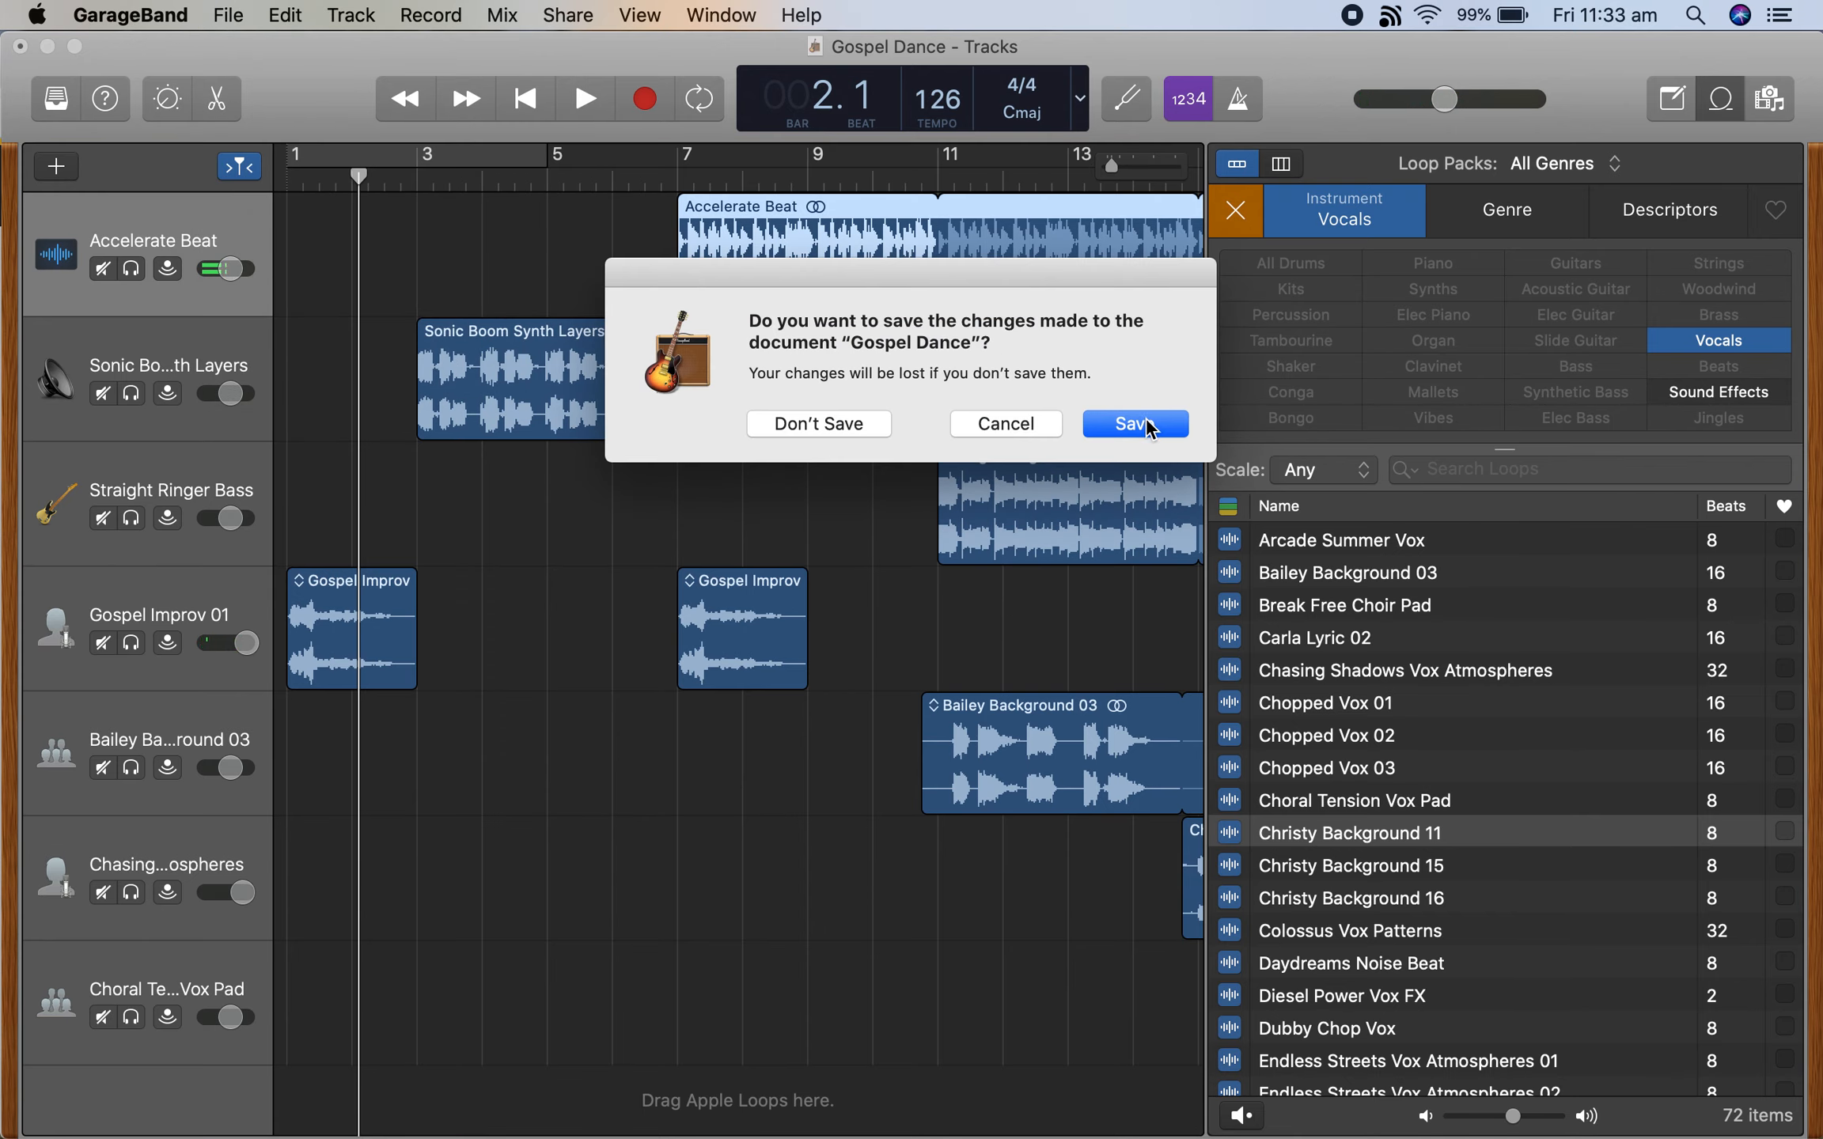
left_click(1135, 424)
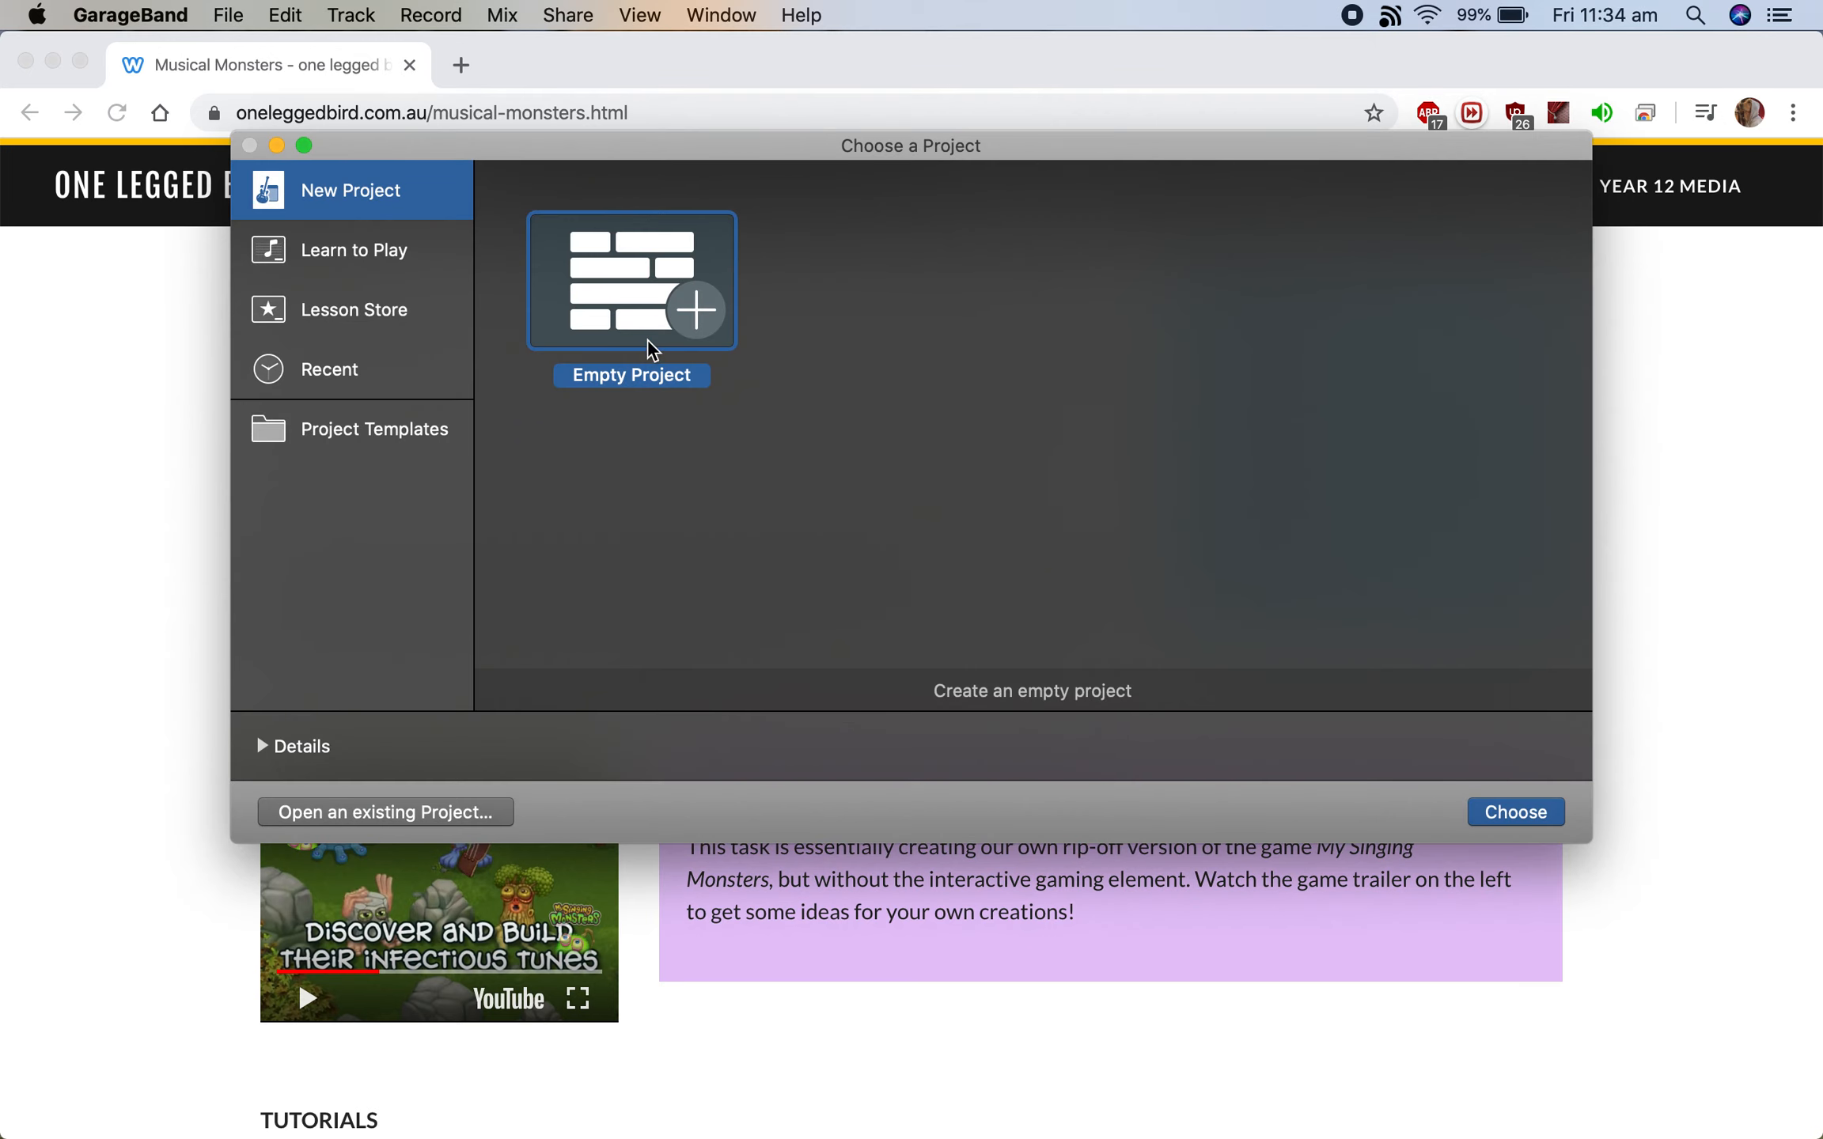
double_click(648, 341)
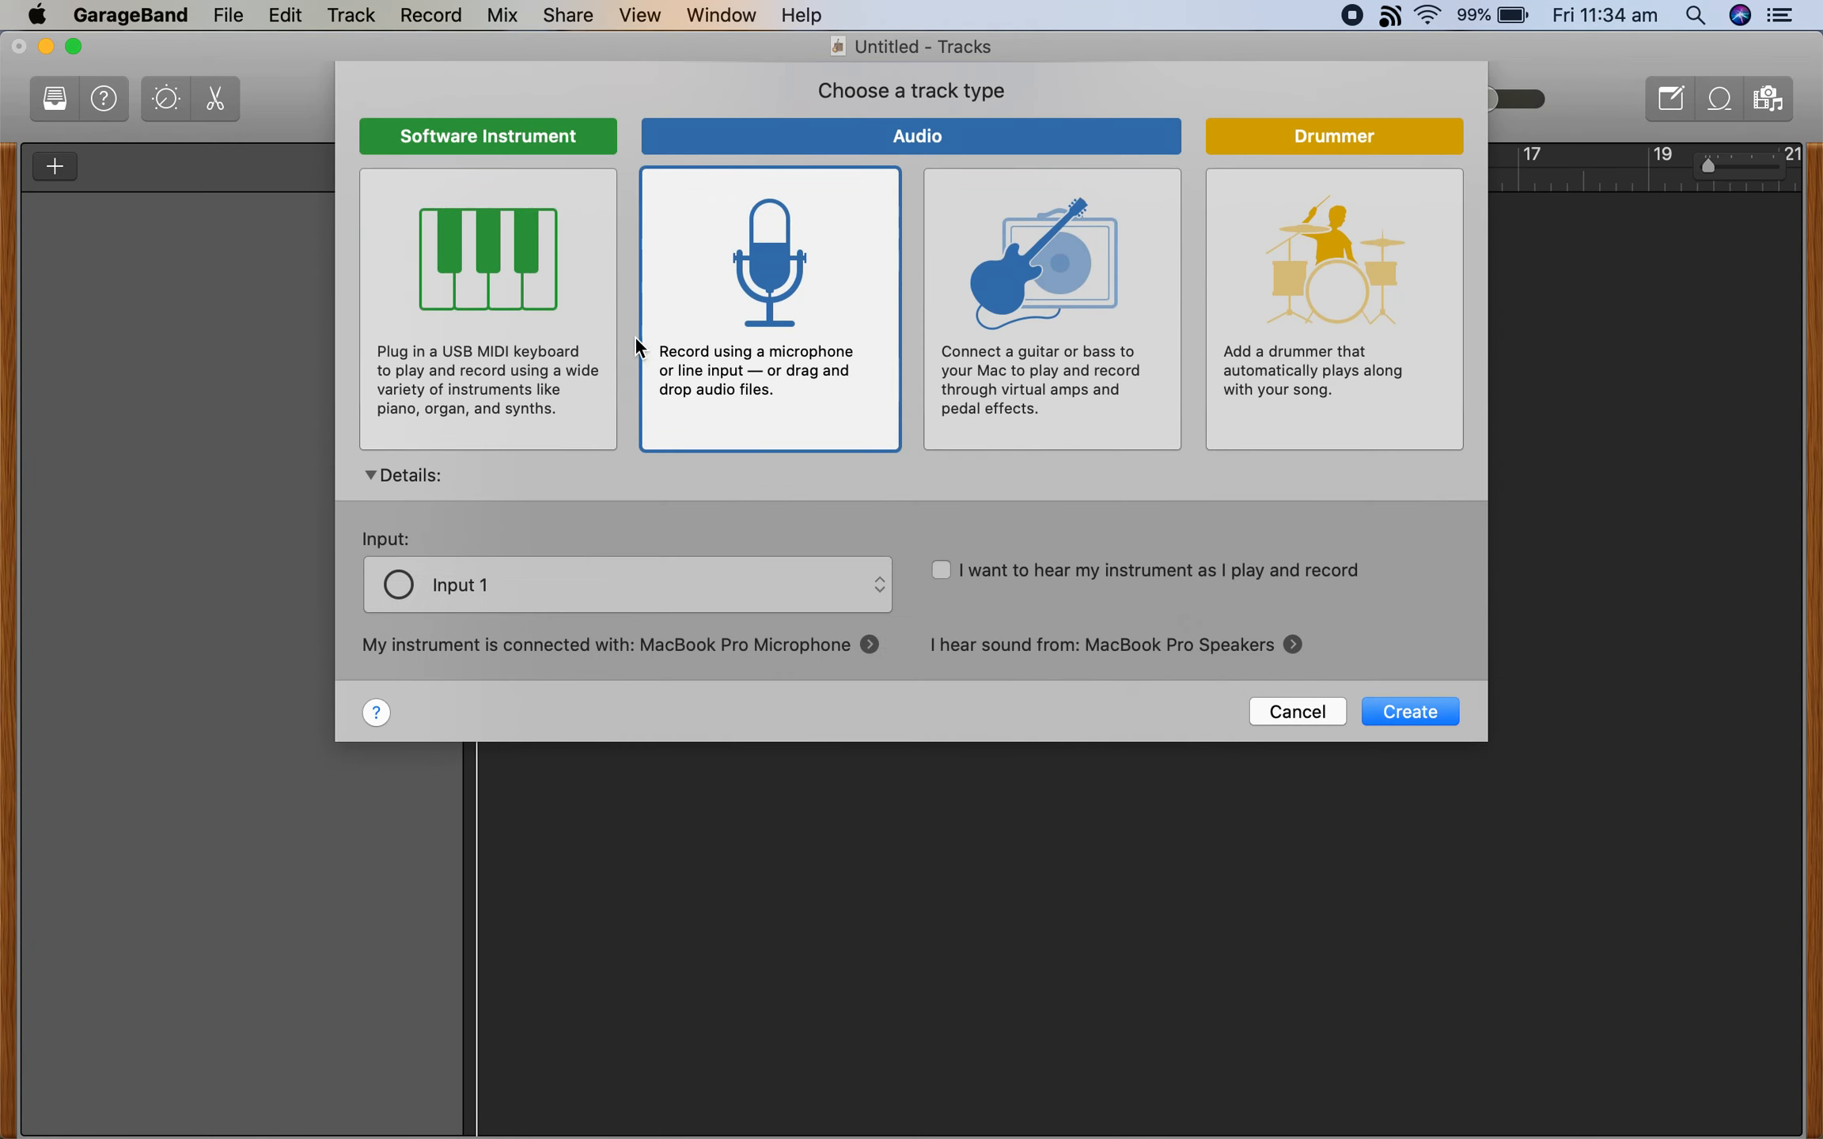
left_click(1447, 722)
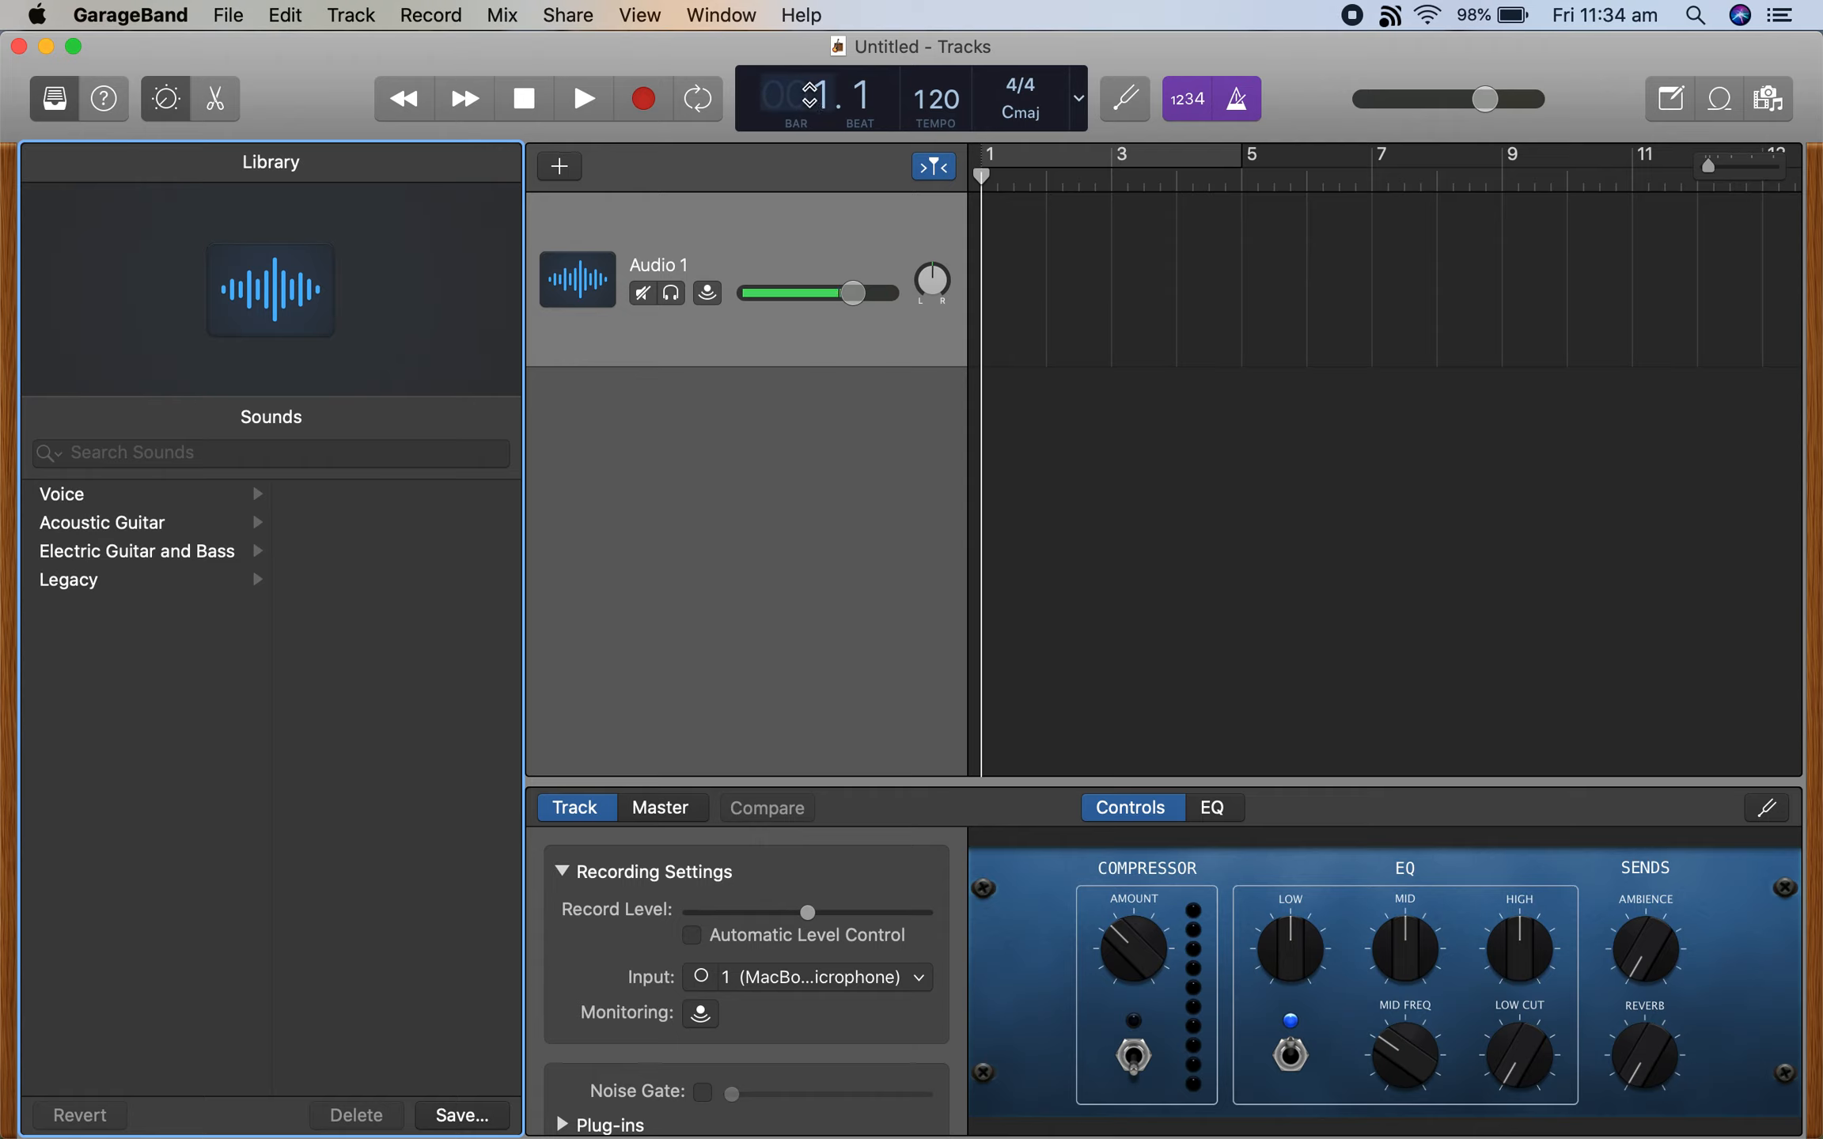
Show the Loop Browser and expand its Instrument categories.
left_click(718, 14)
mouse_move(637, 14)
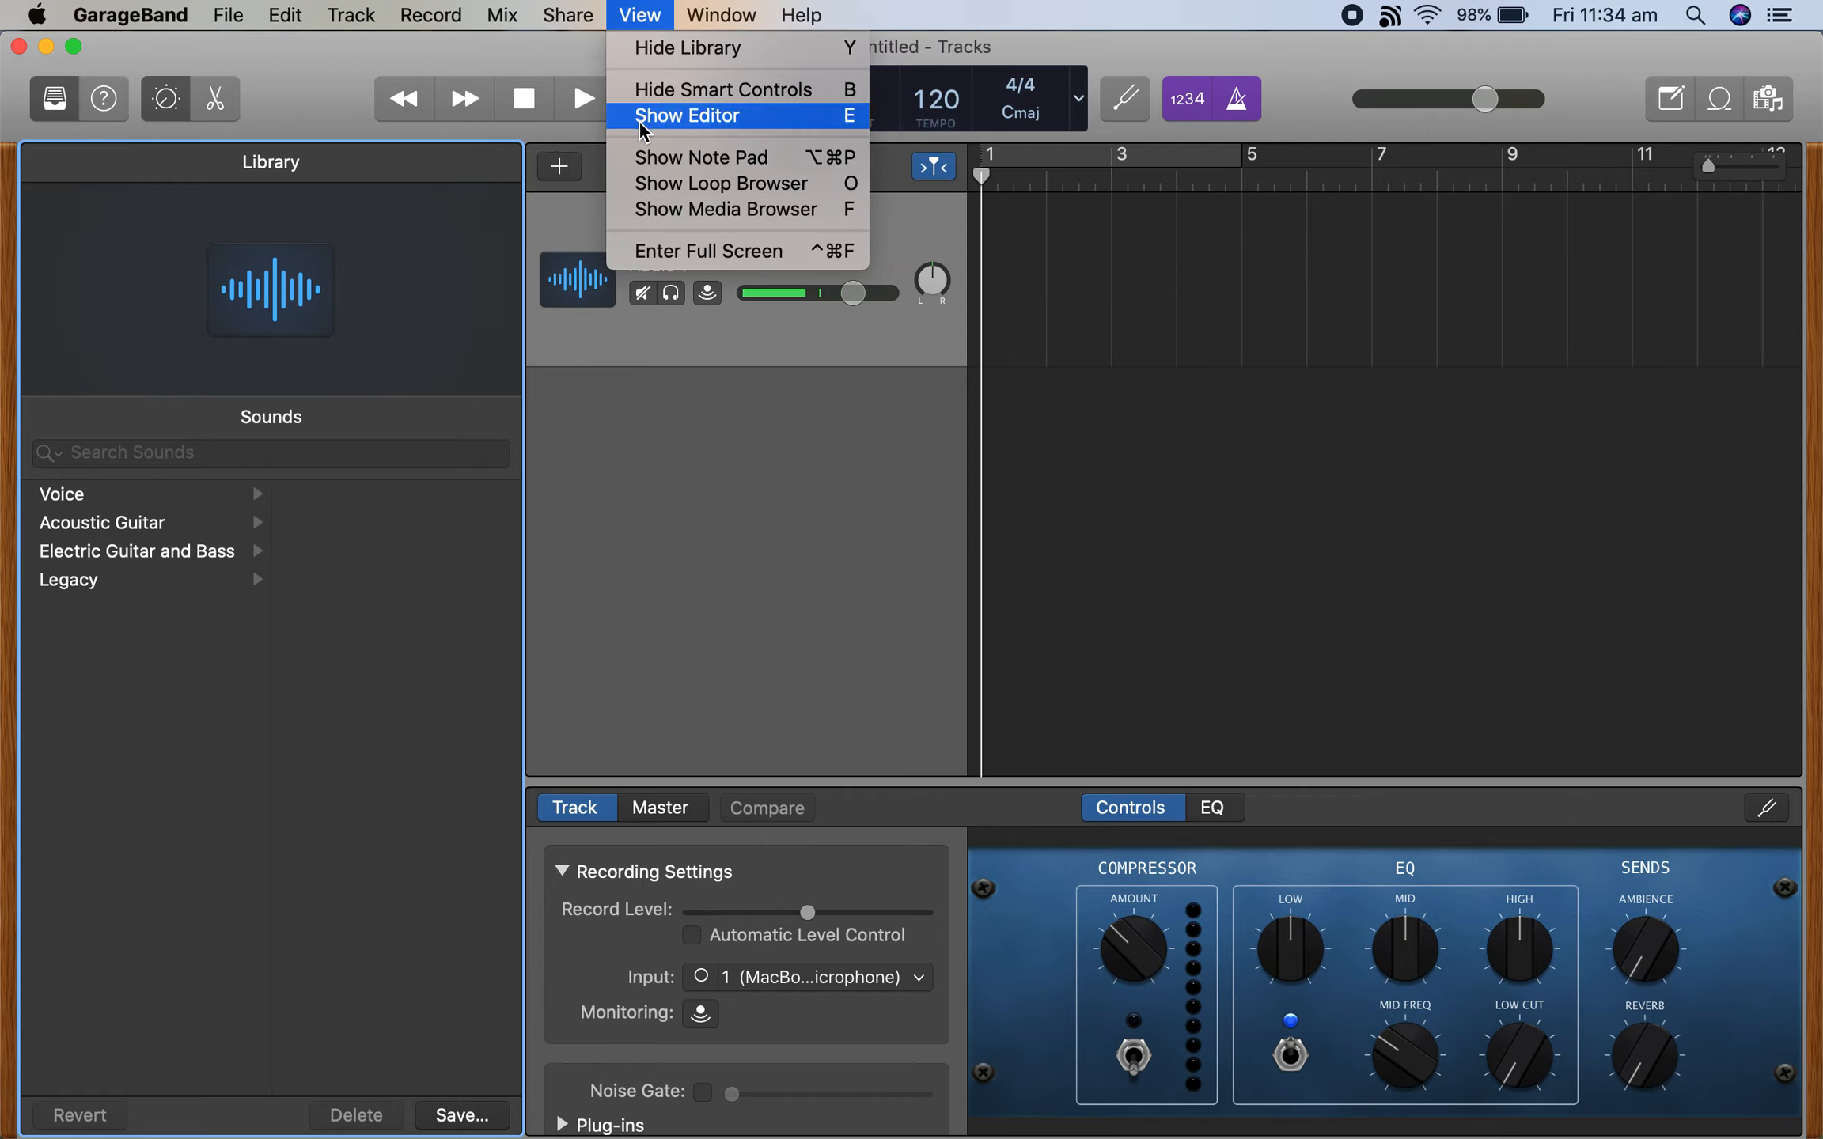
left_click(644, 186)
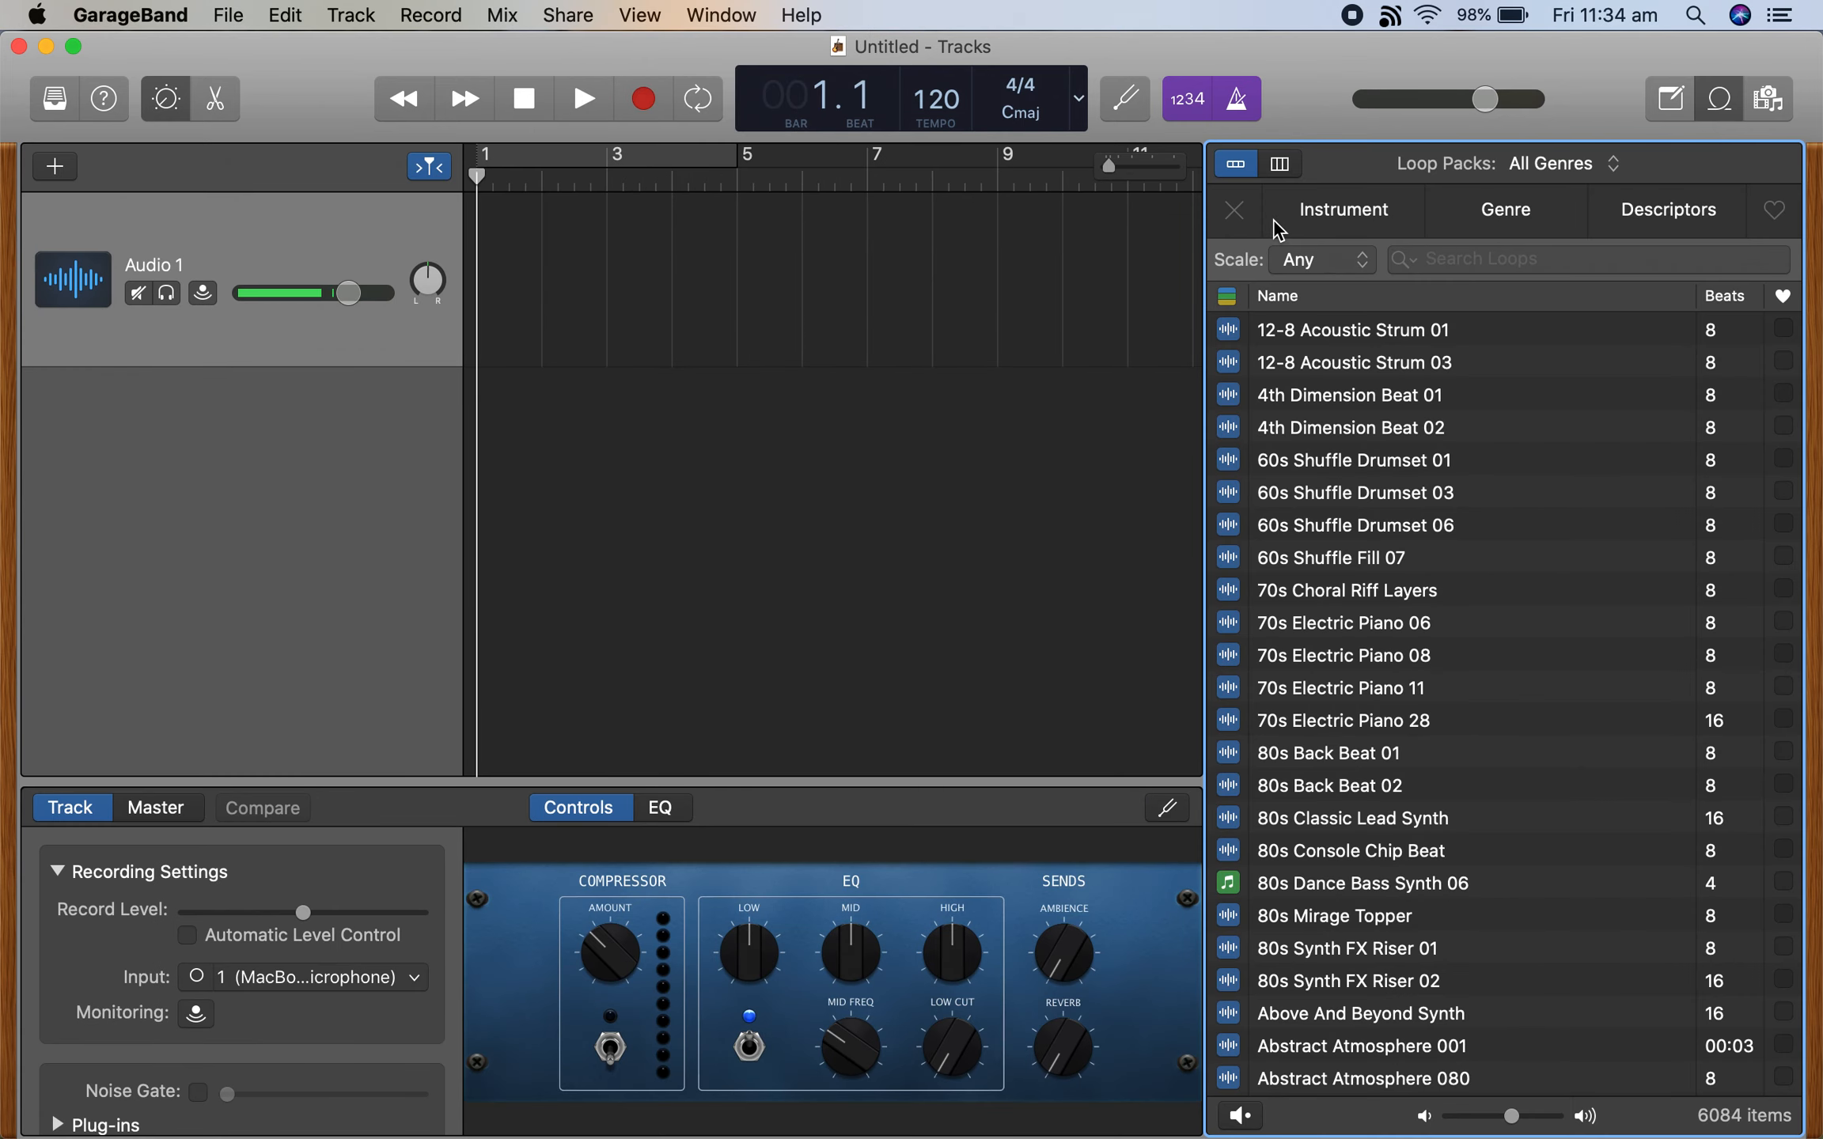
left_click(1345, 217)
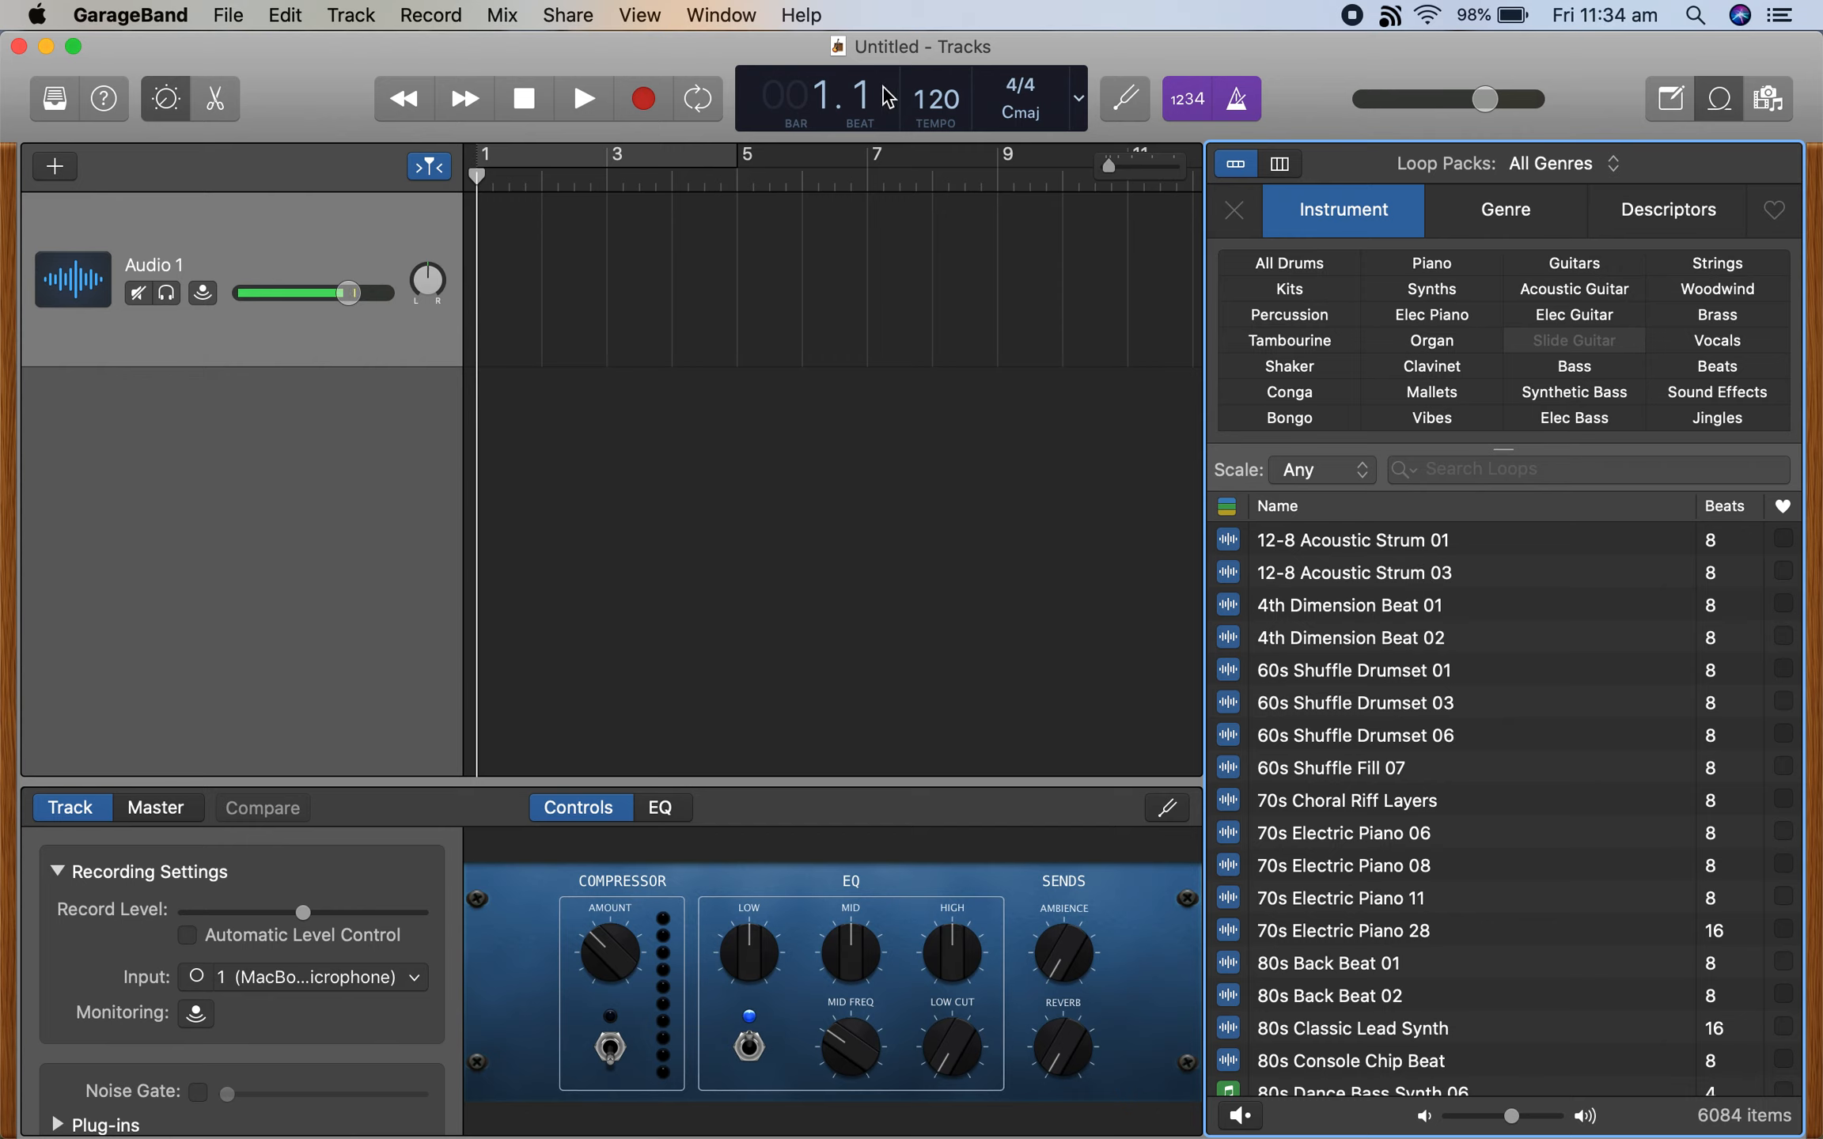
left_click(639, 15)
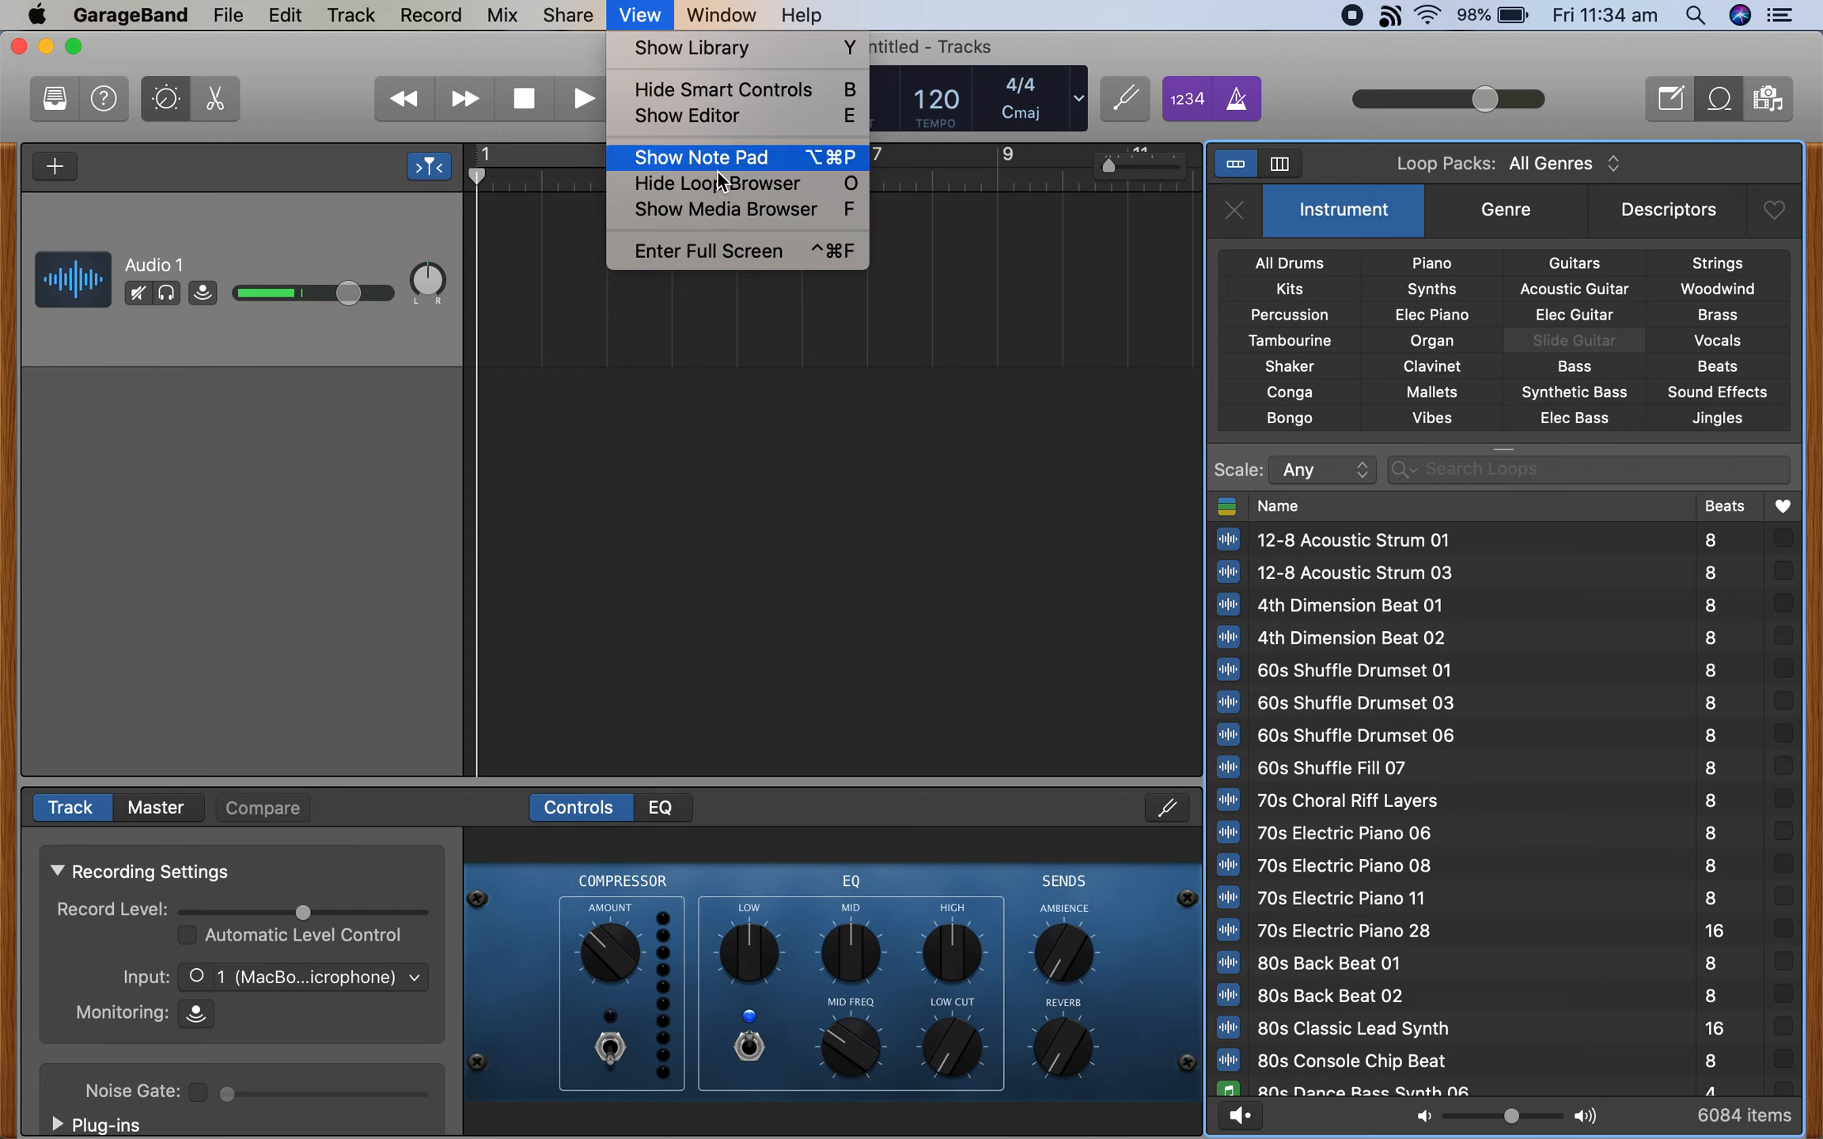
left_click(625, 10)
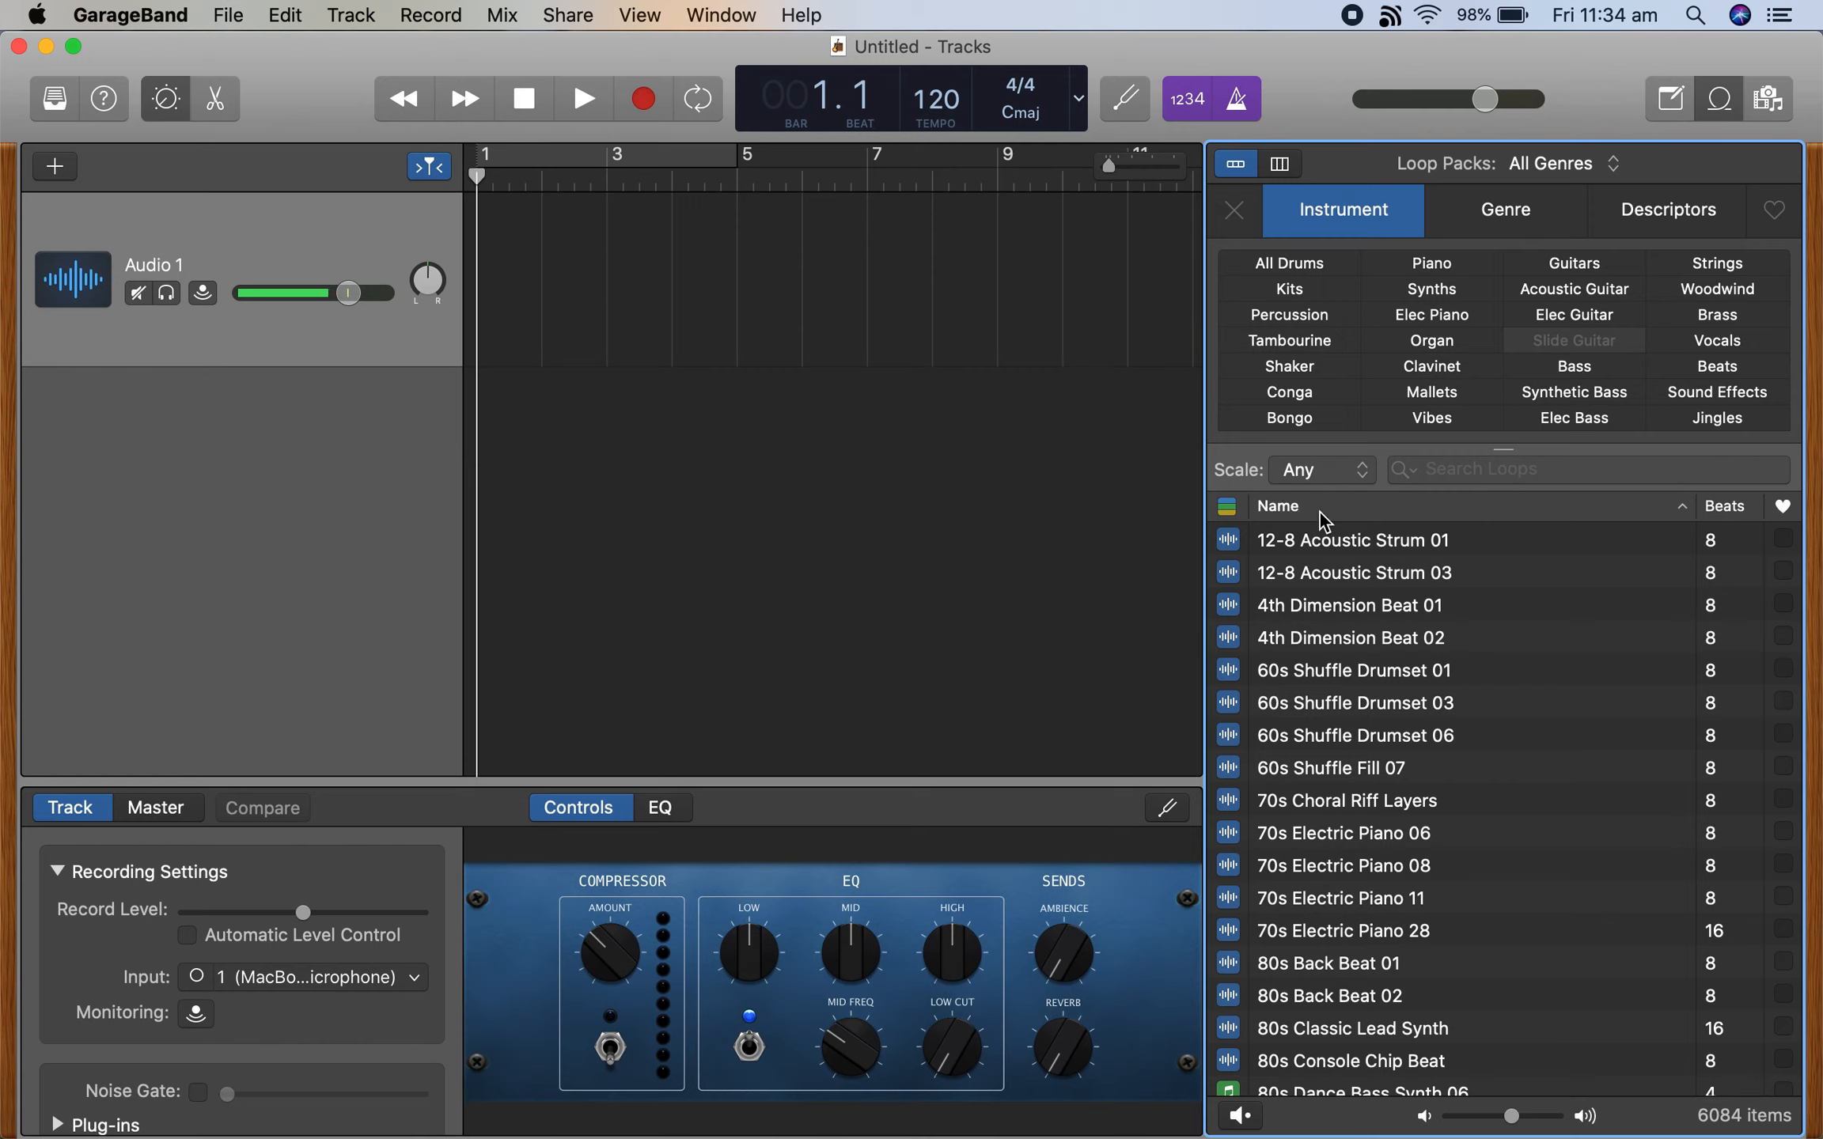
Preview the 12-8 Acoustic Strum 01 loop twice, stopping the playback each time.
left_click(1325, 546)
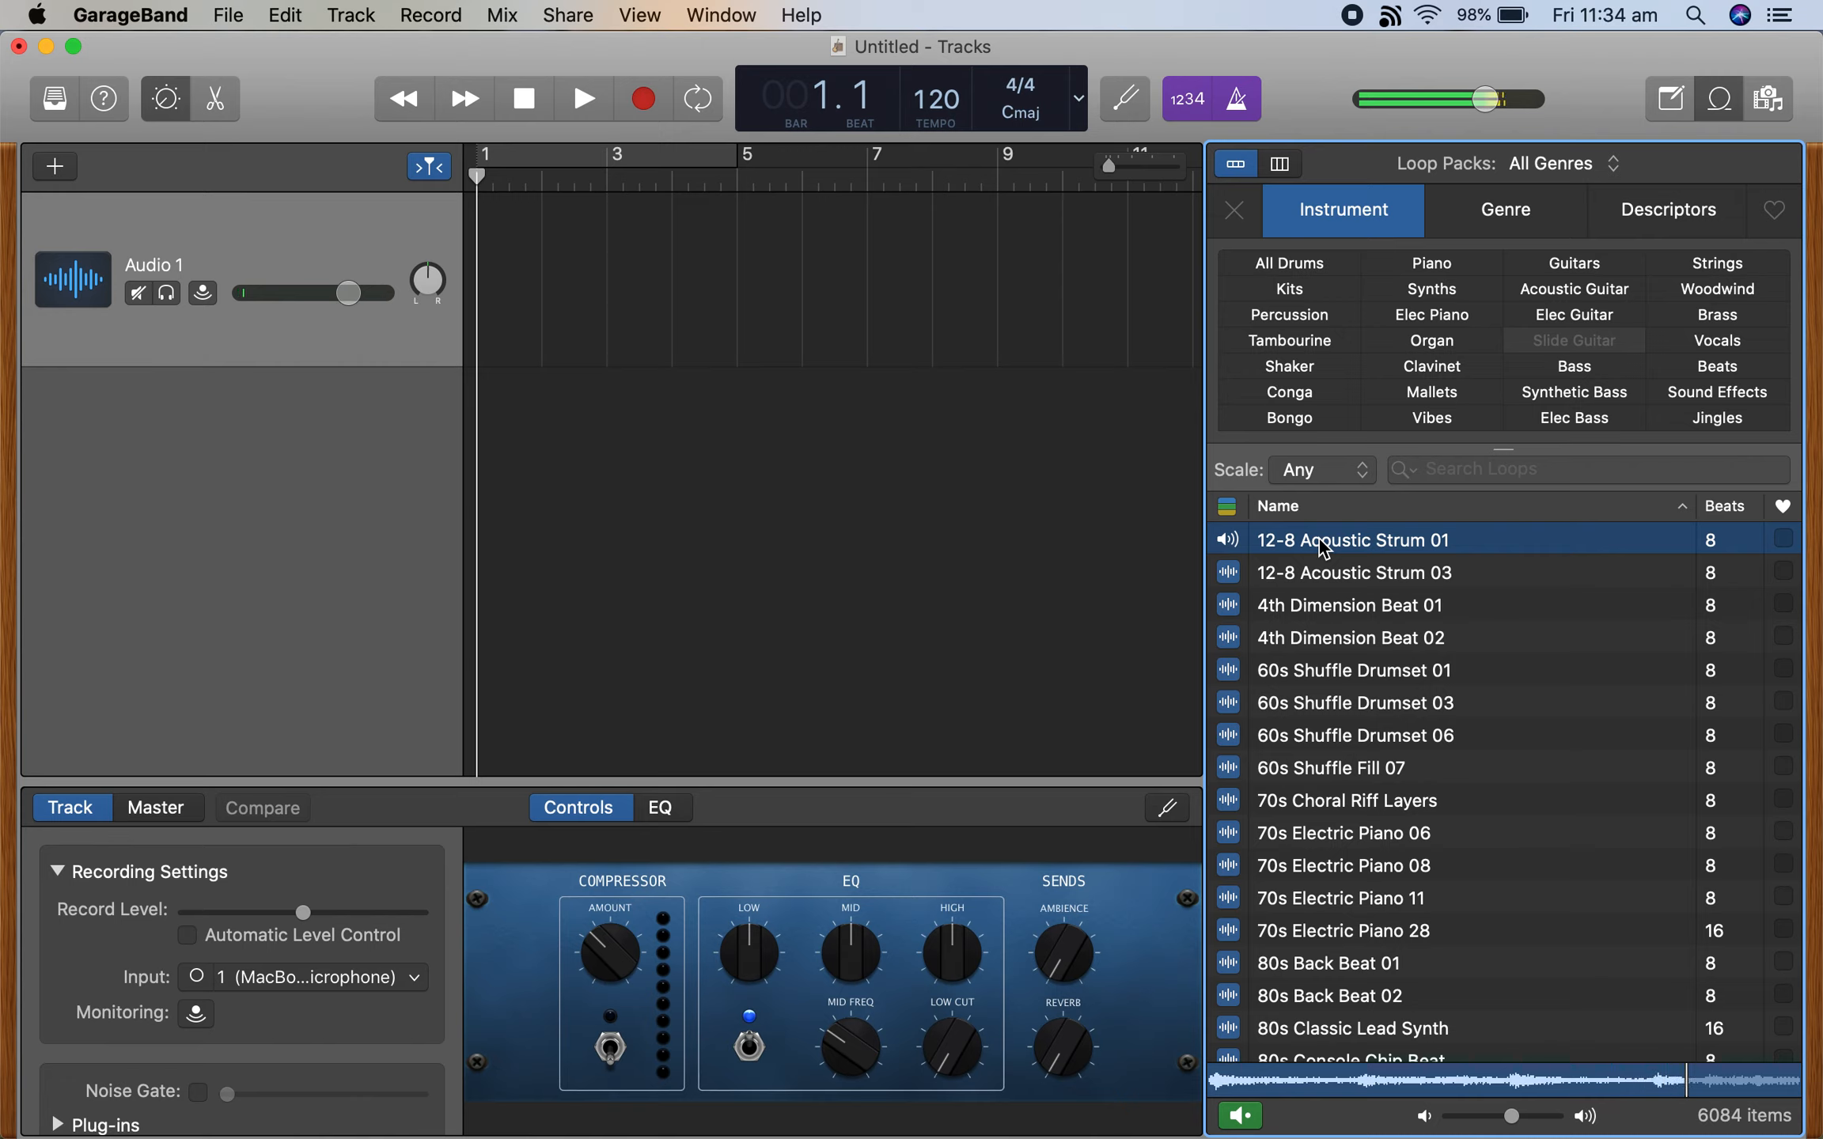
left_click(1326, 545)
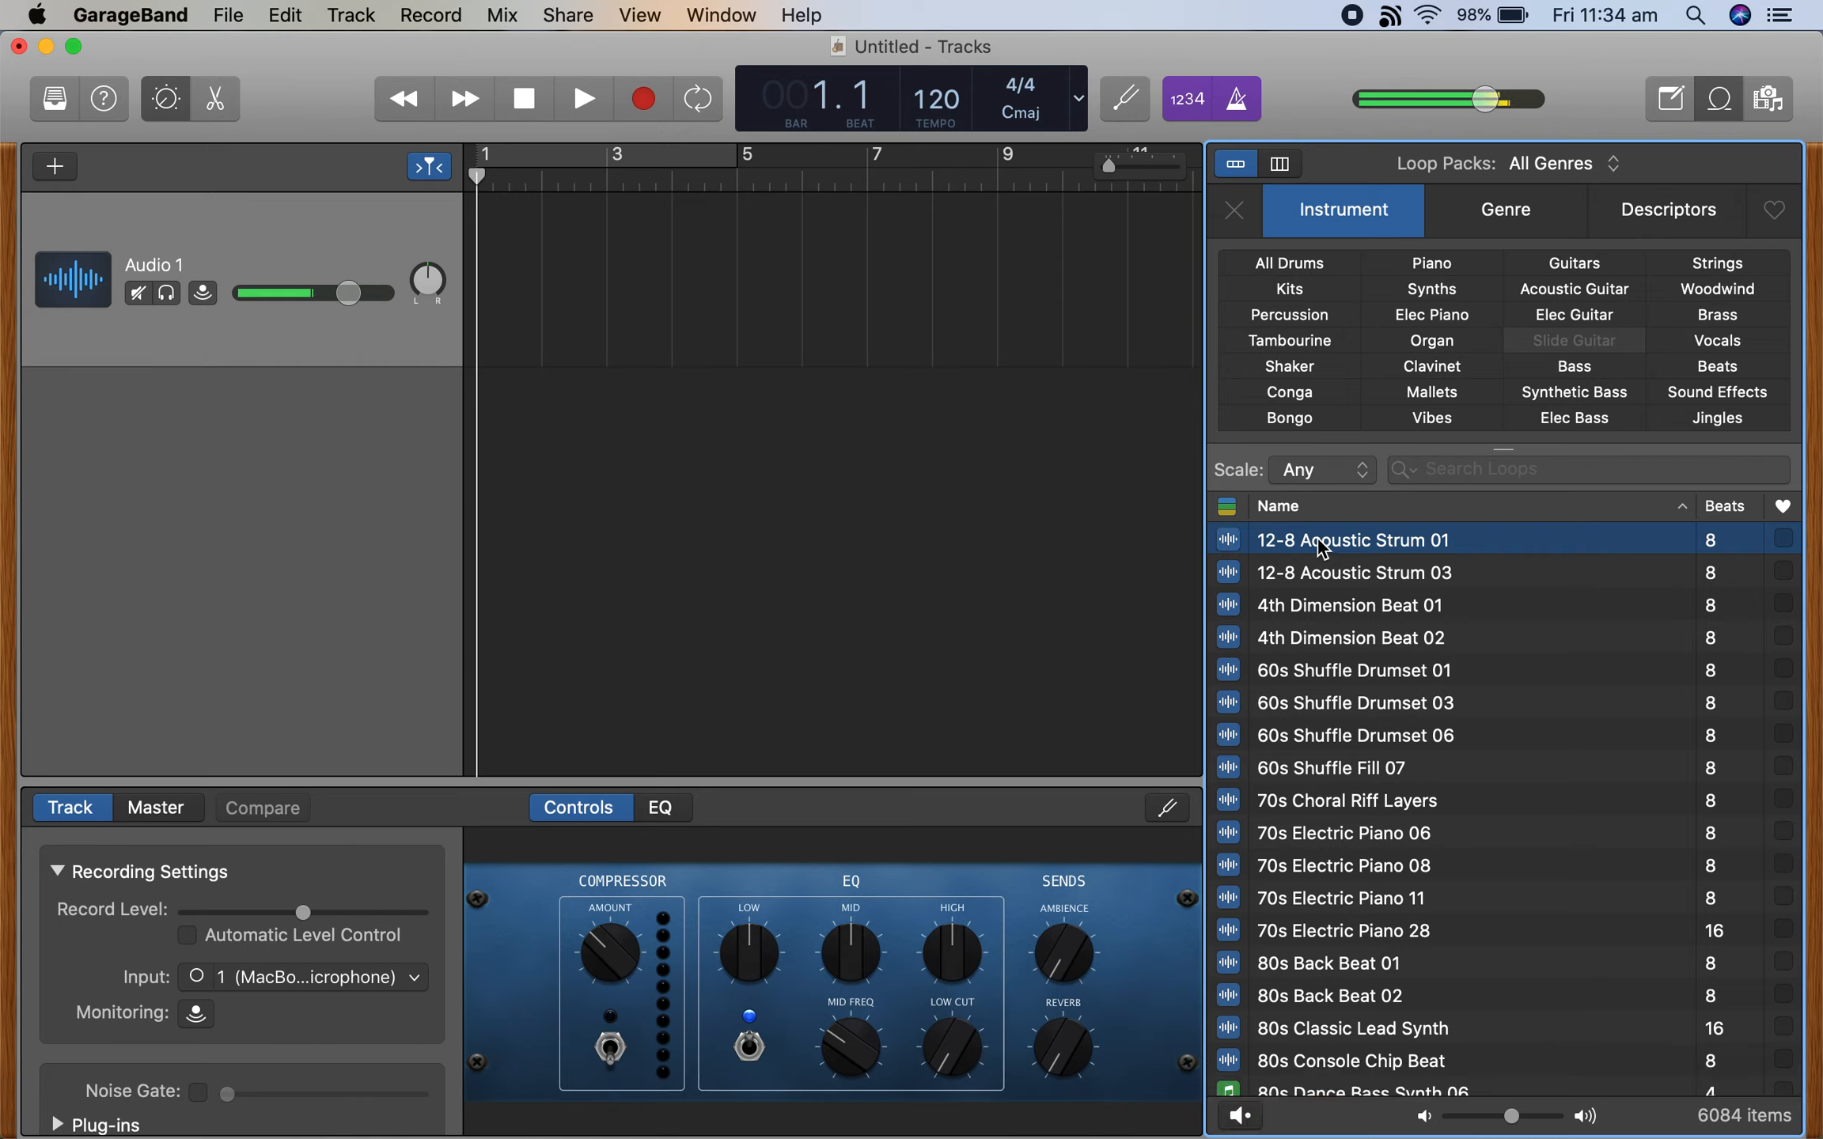
left_click(1317, 548)
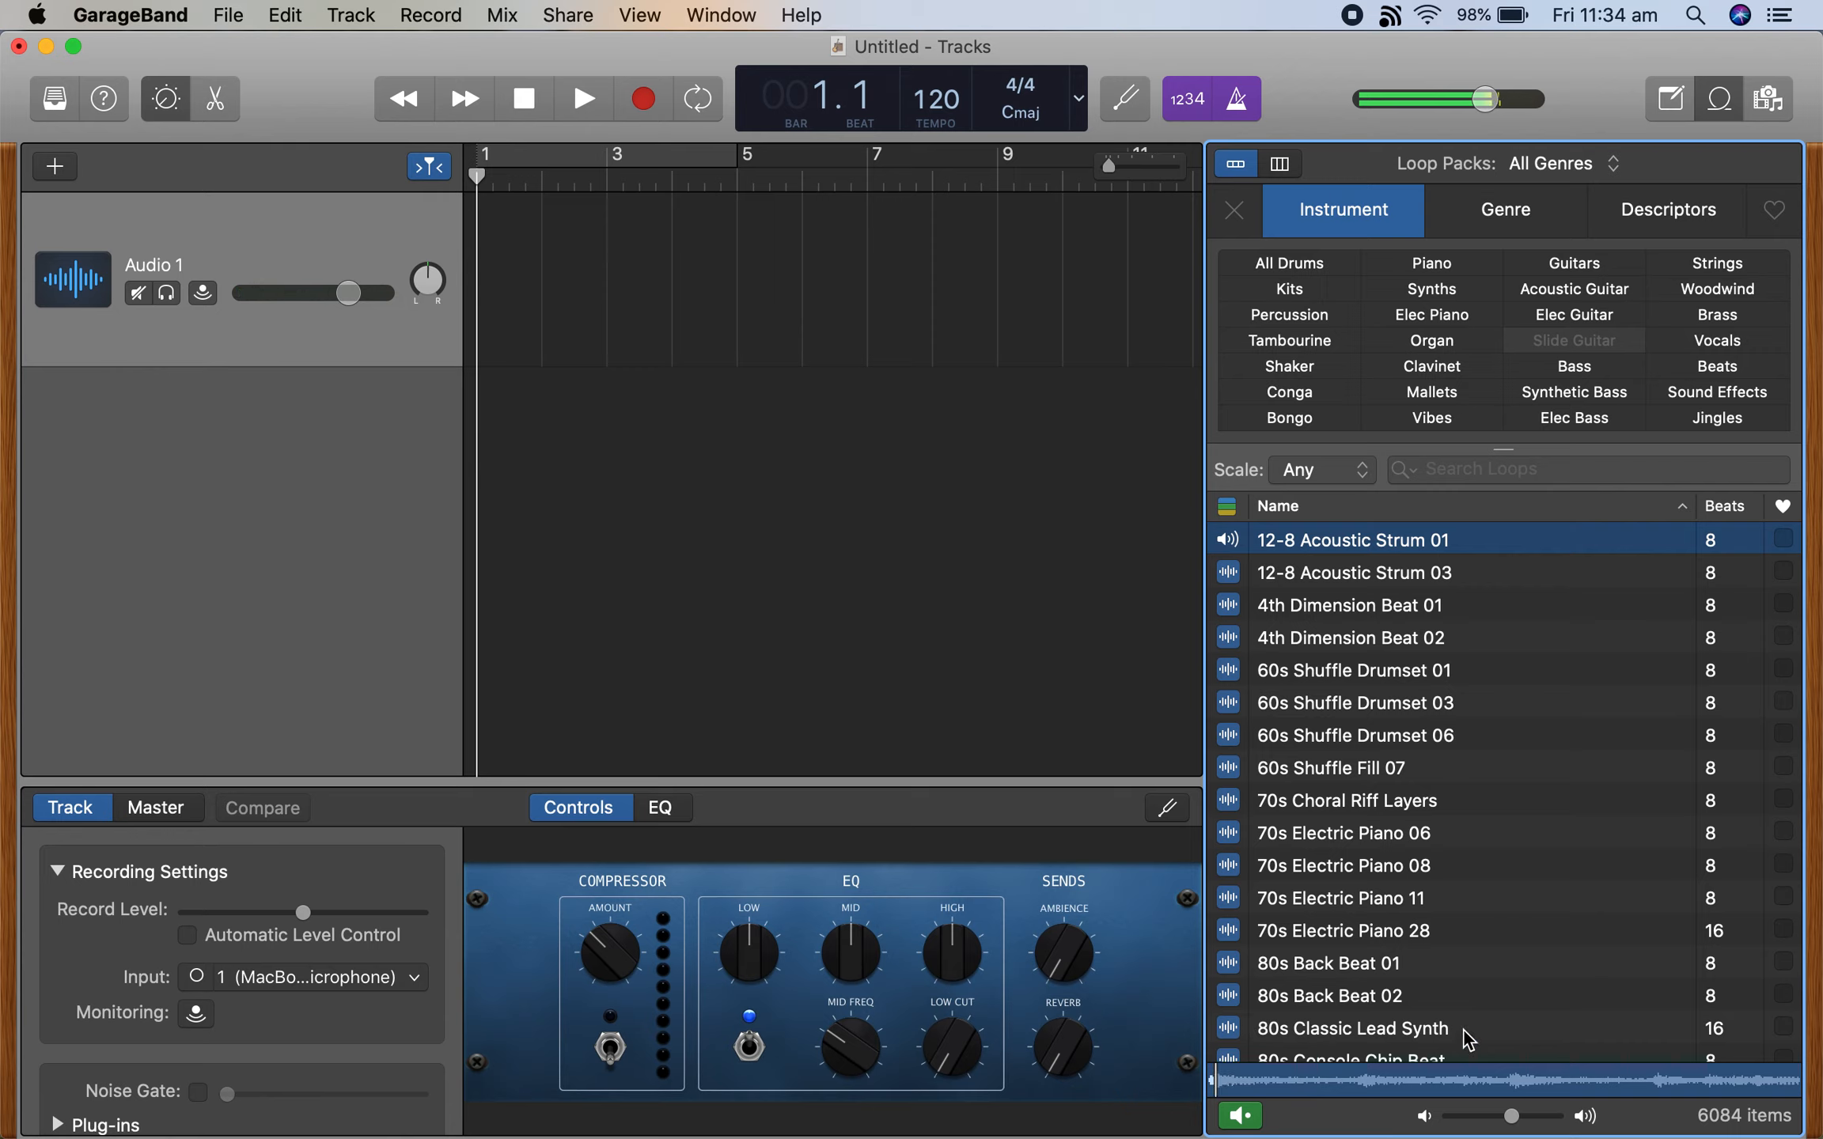
left_click(1281, 542)
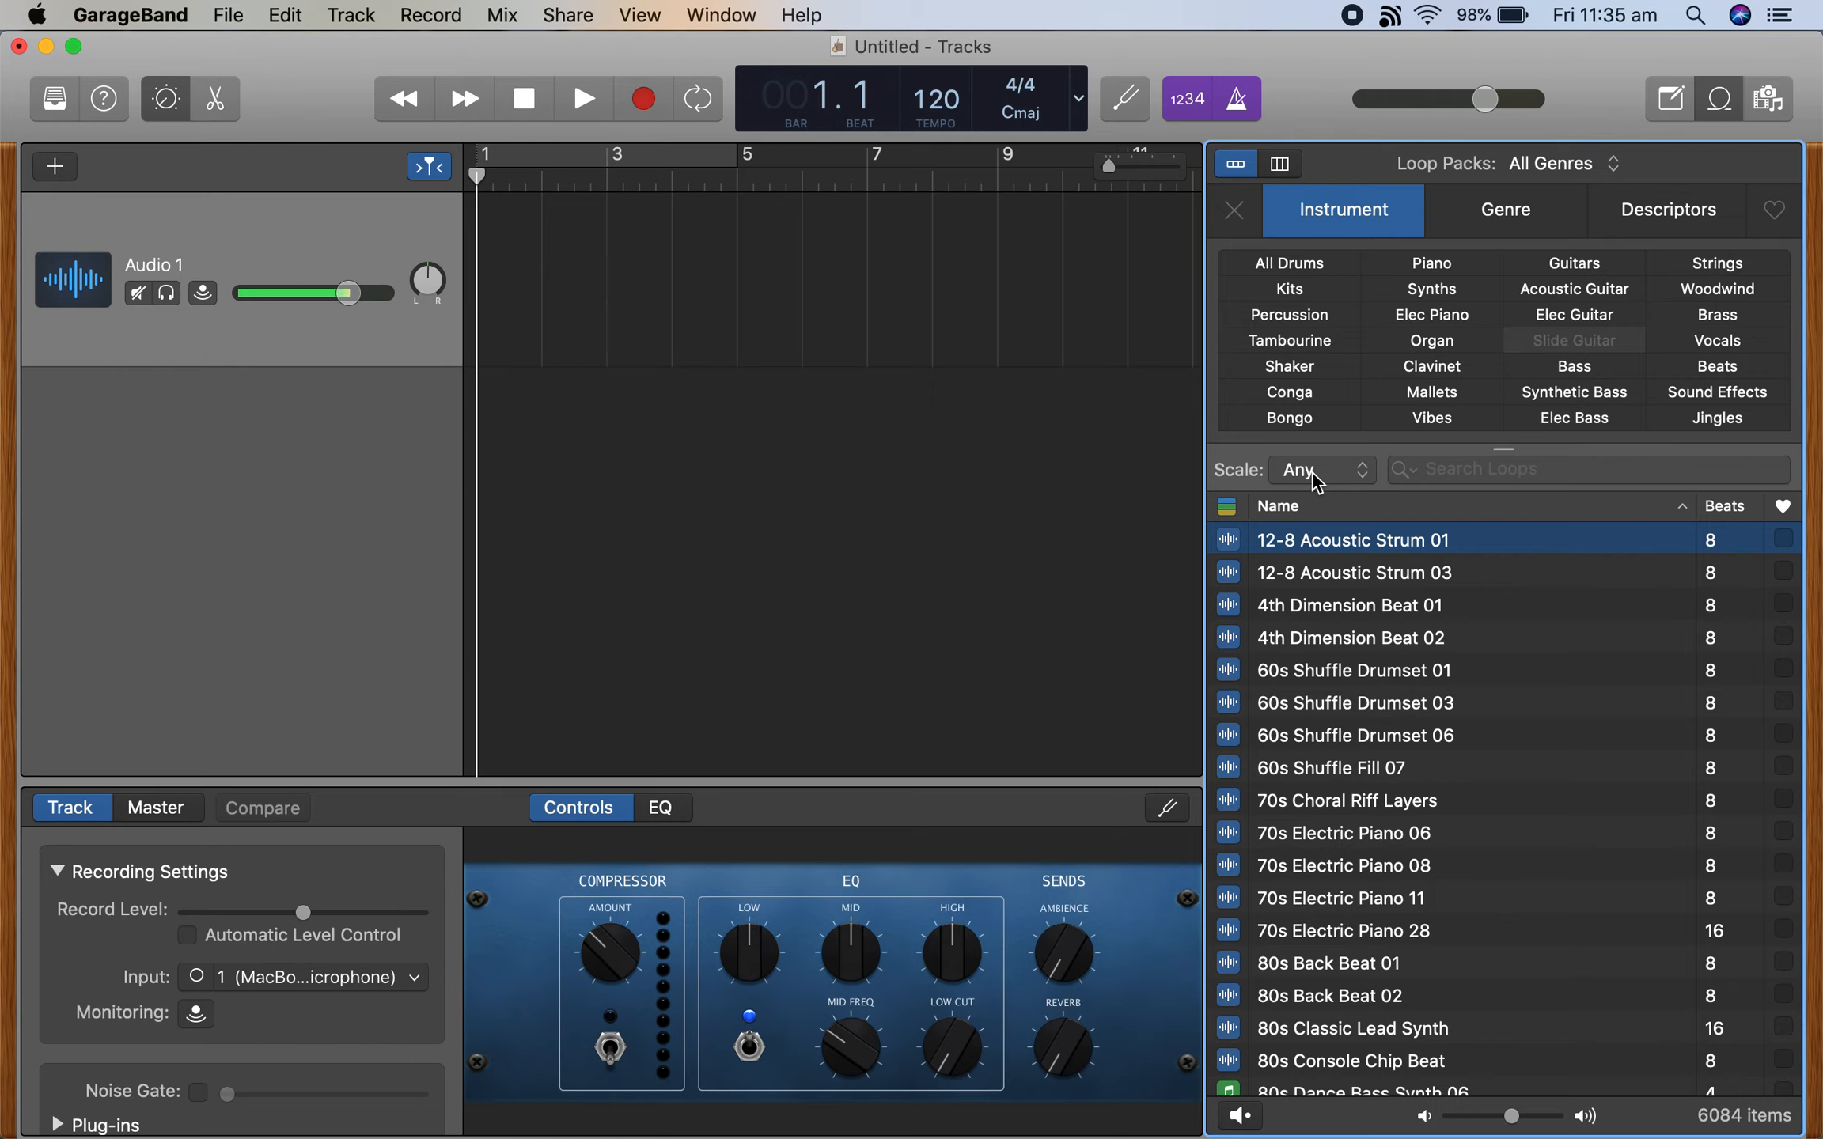
Filter the loops to Vocals and preview Arcade Summer Vox.
left_click(1719, 342)
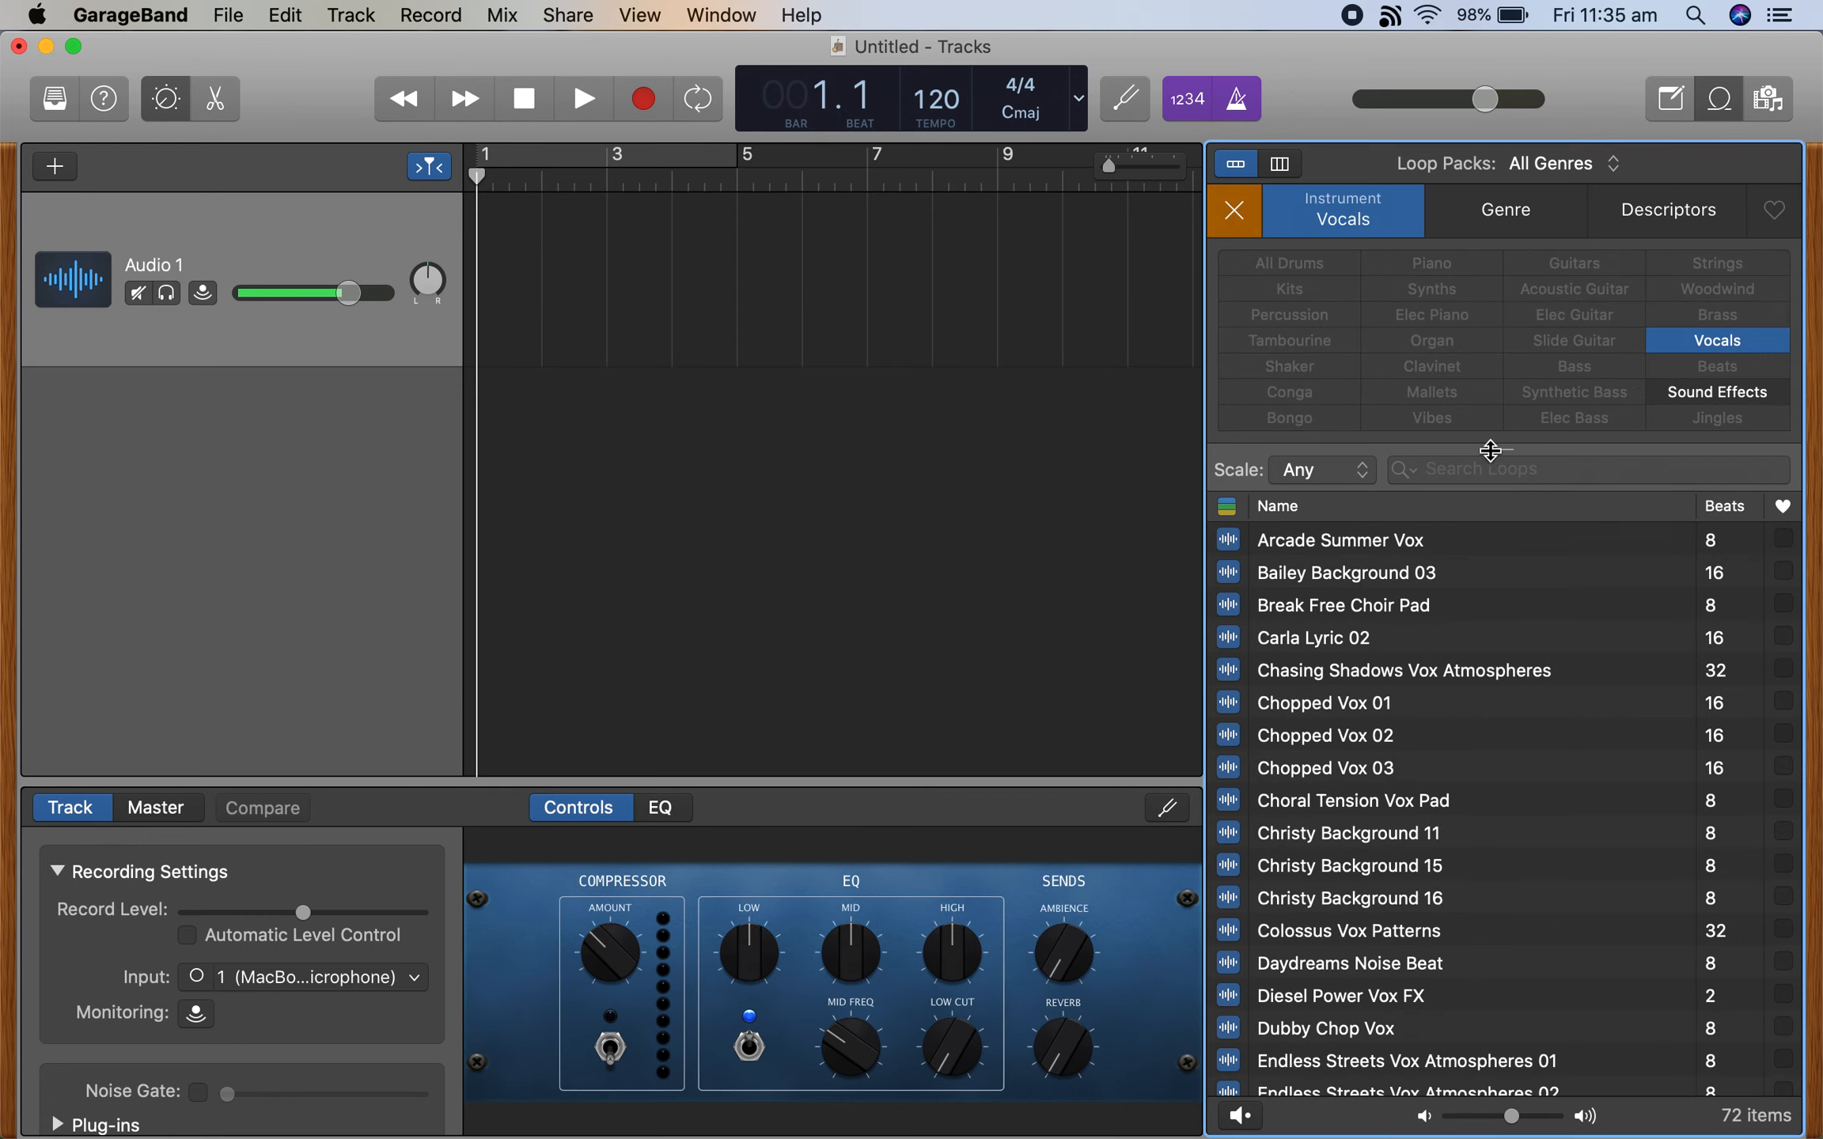
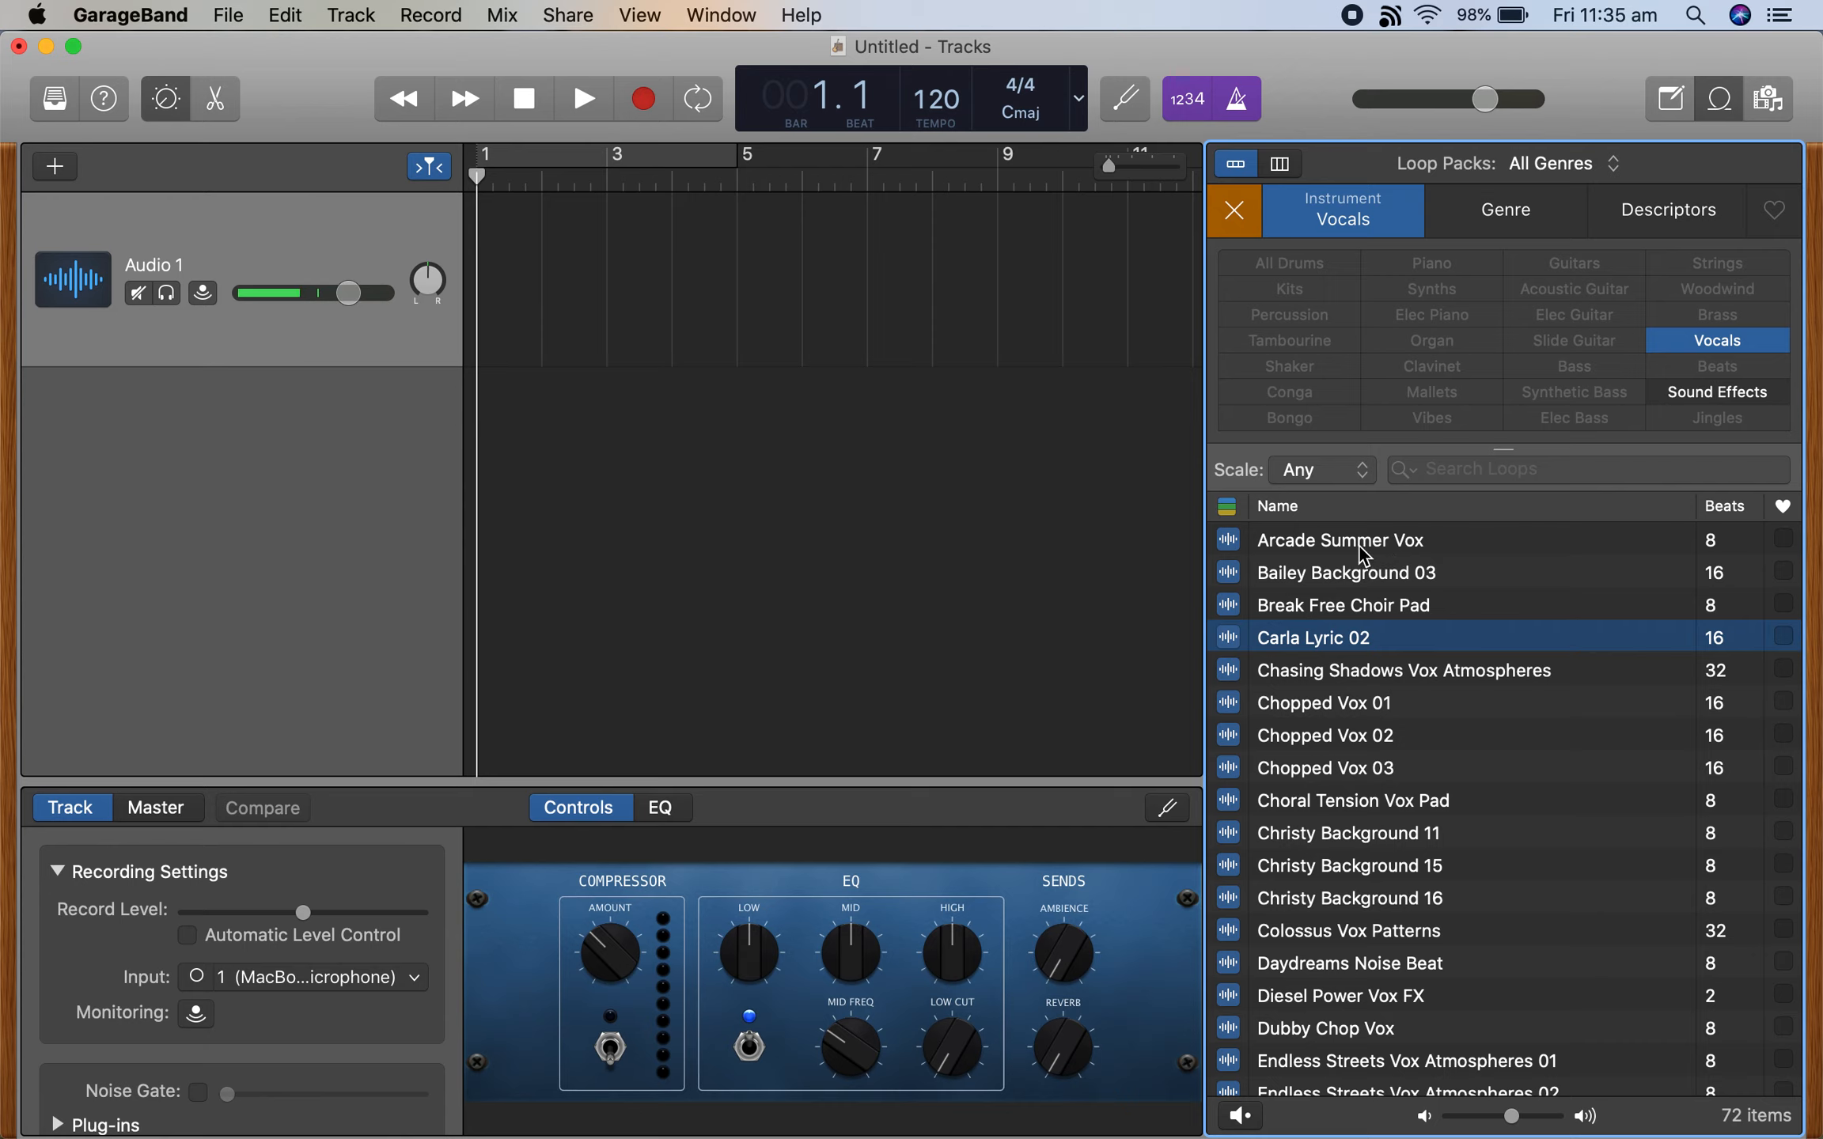
left_click(1355, 548)
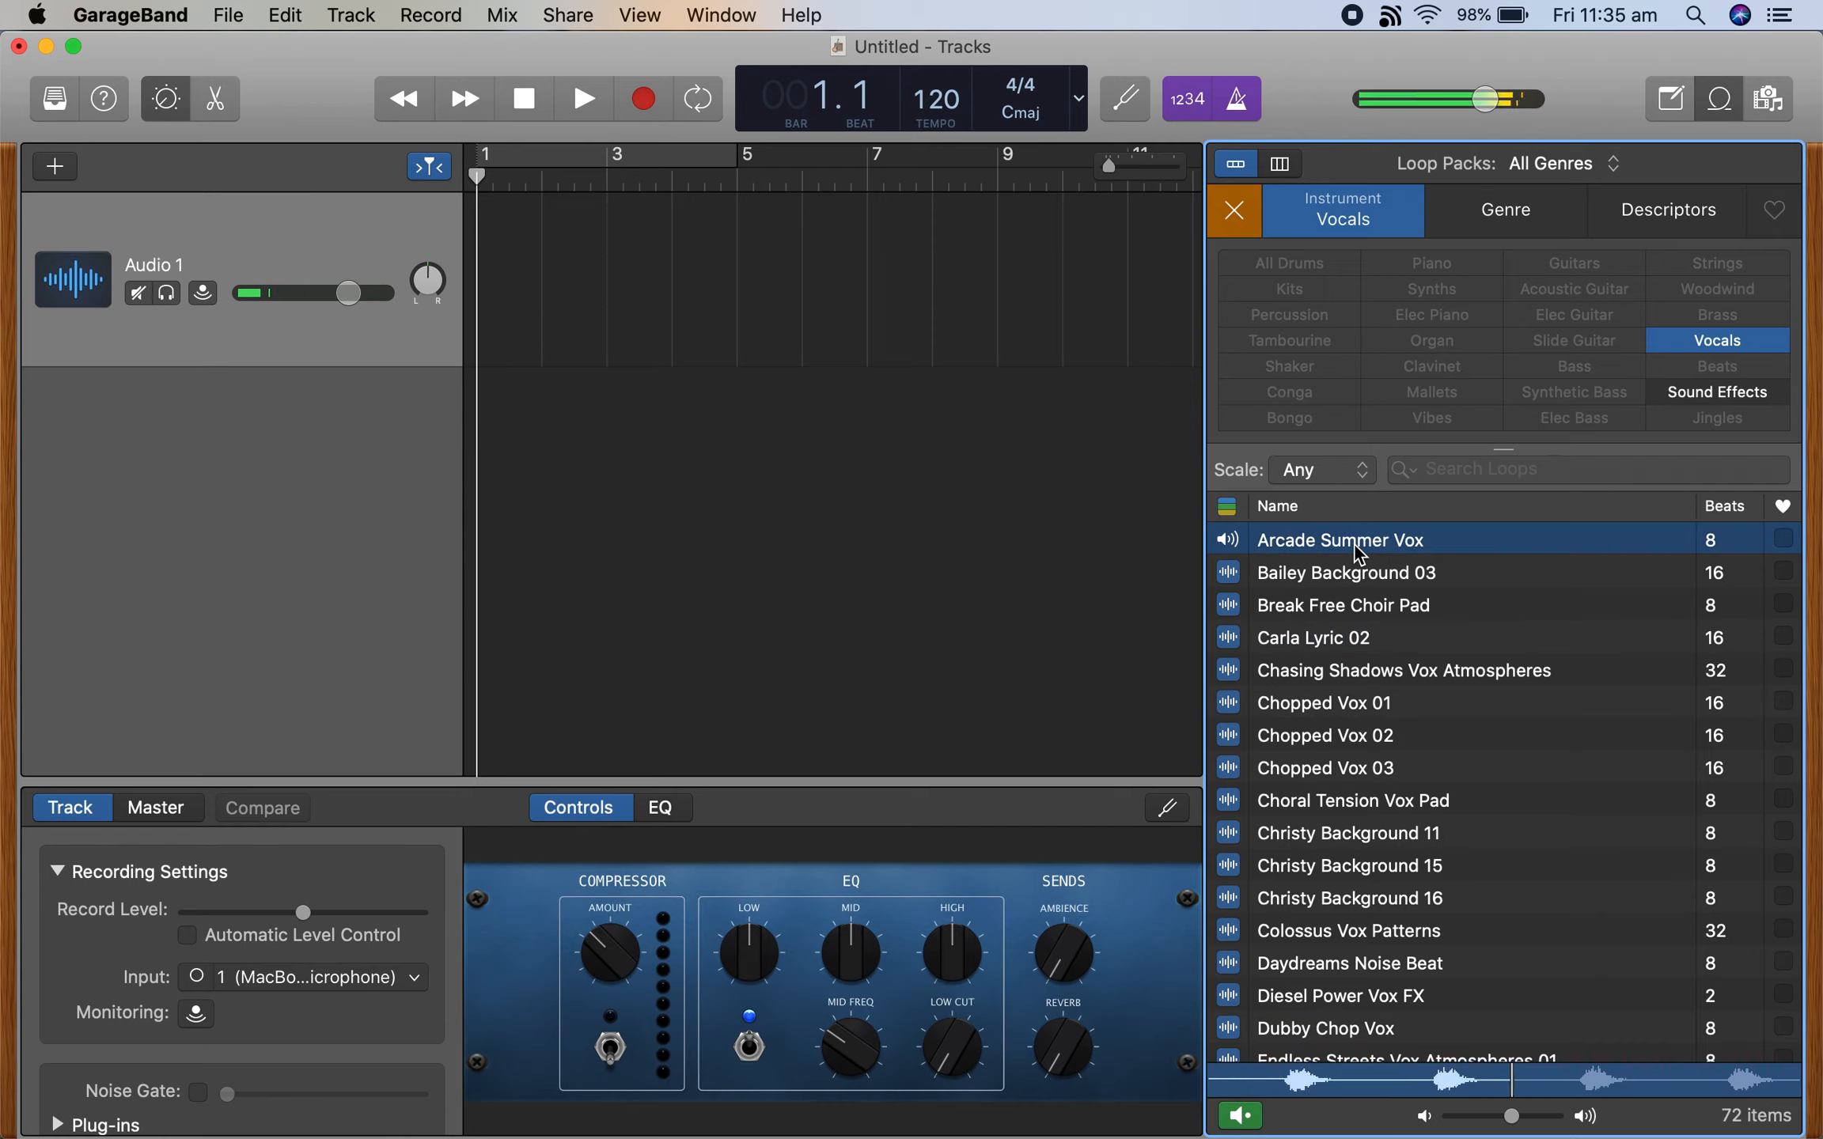
left_click(1354, 545)
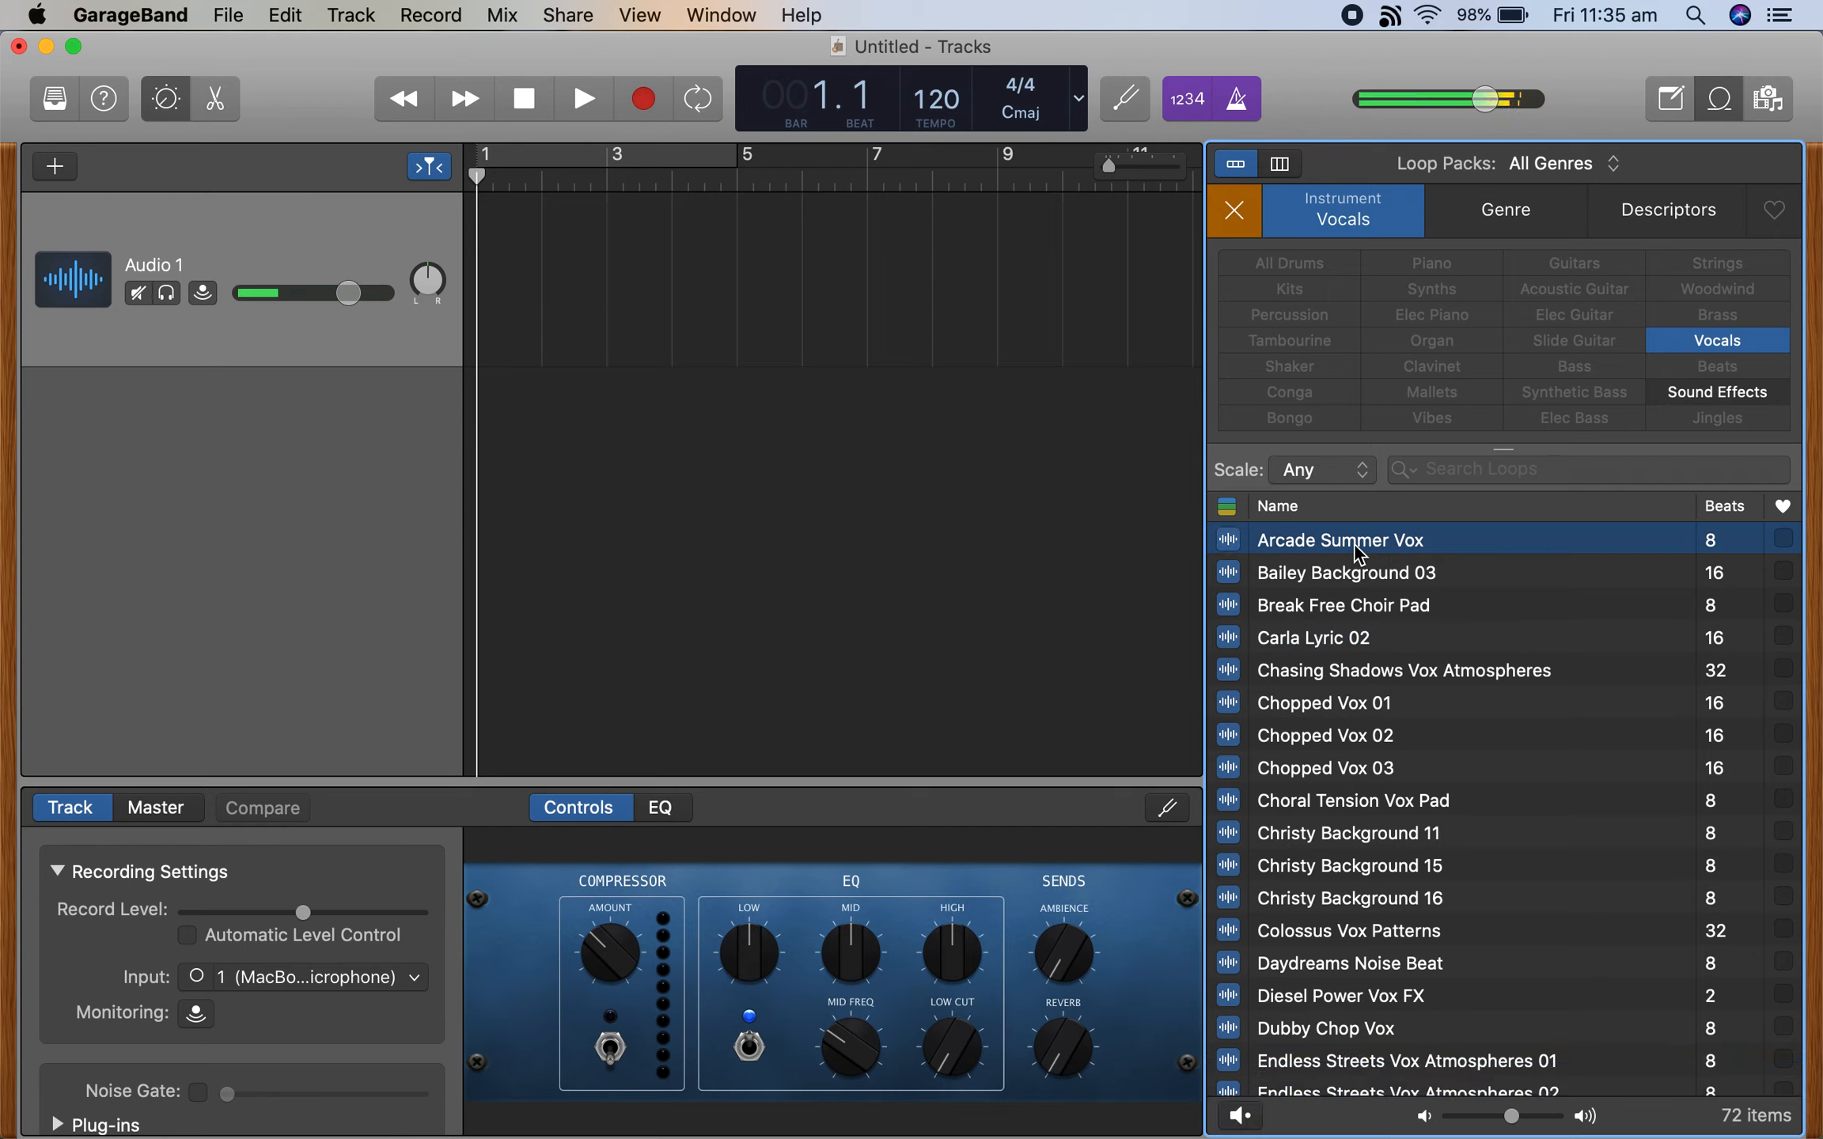
Preview the Bailey Background 03 loop and add it at bar 1 on a new track below Audio 1.
left_click(1356, 572)
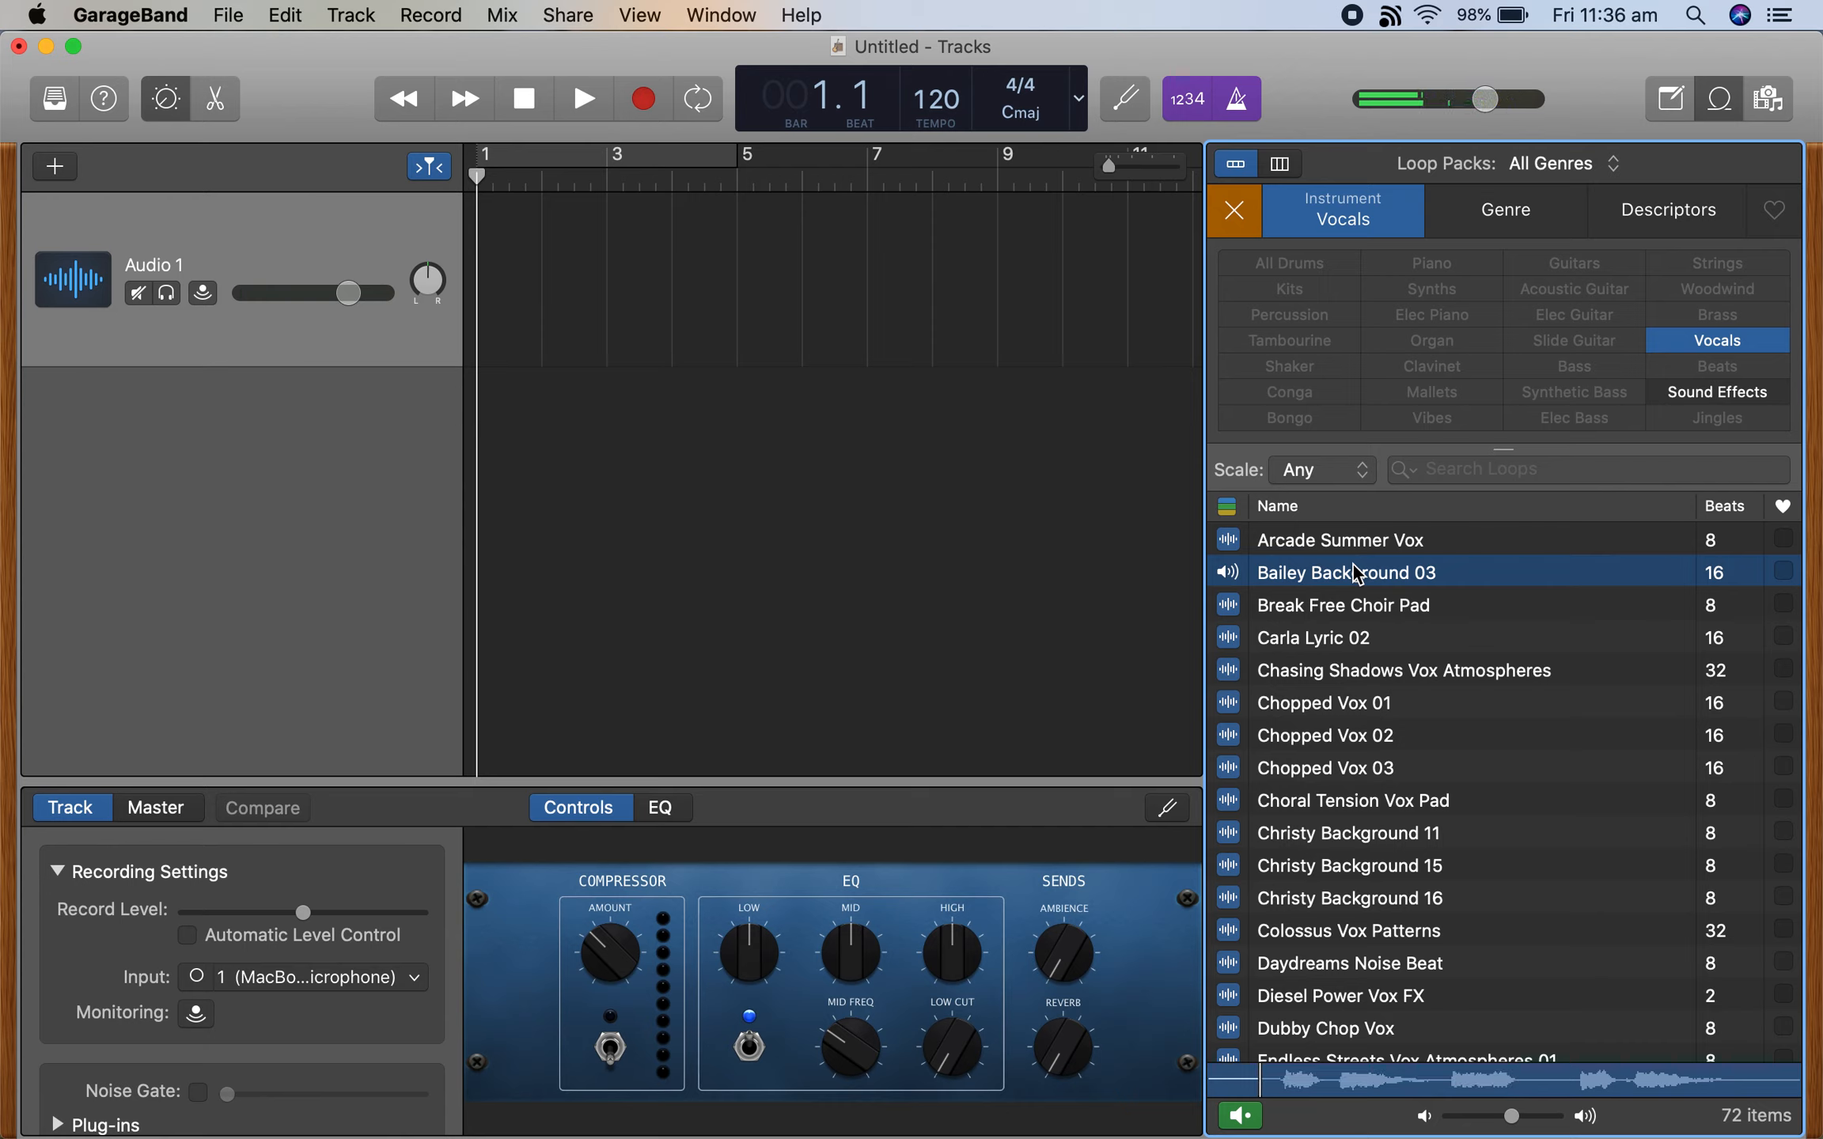
left_click(1358, 575)
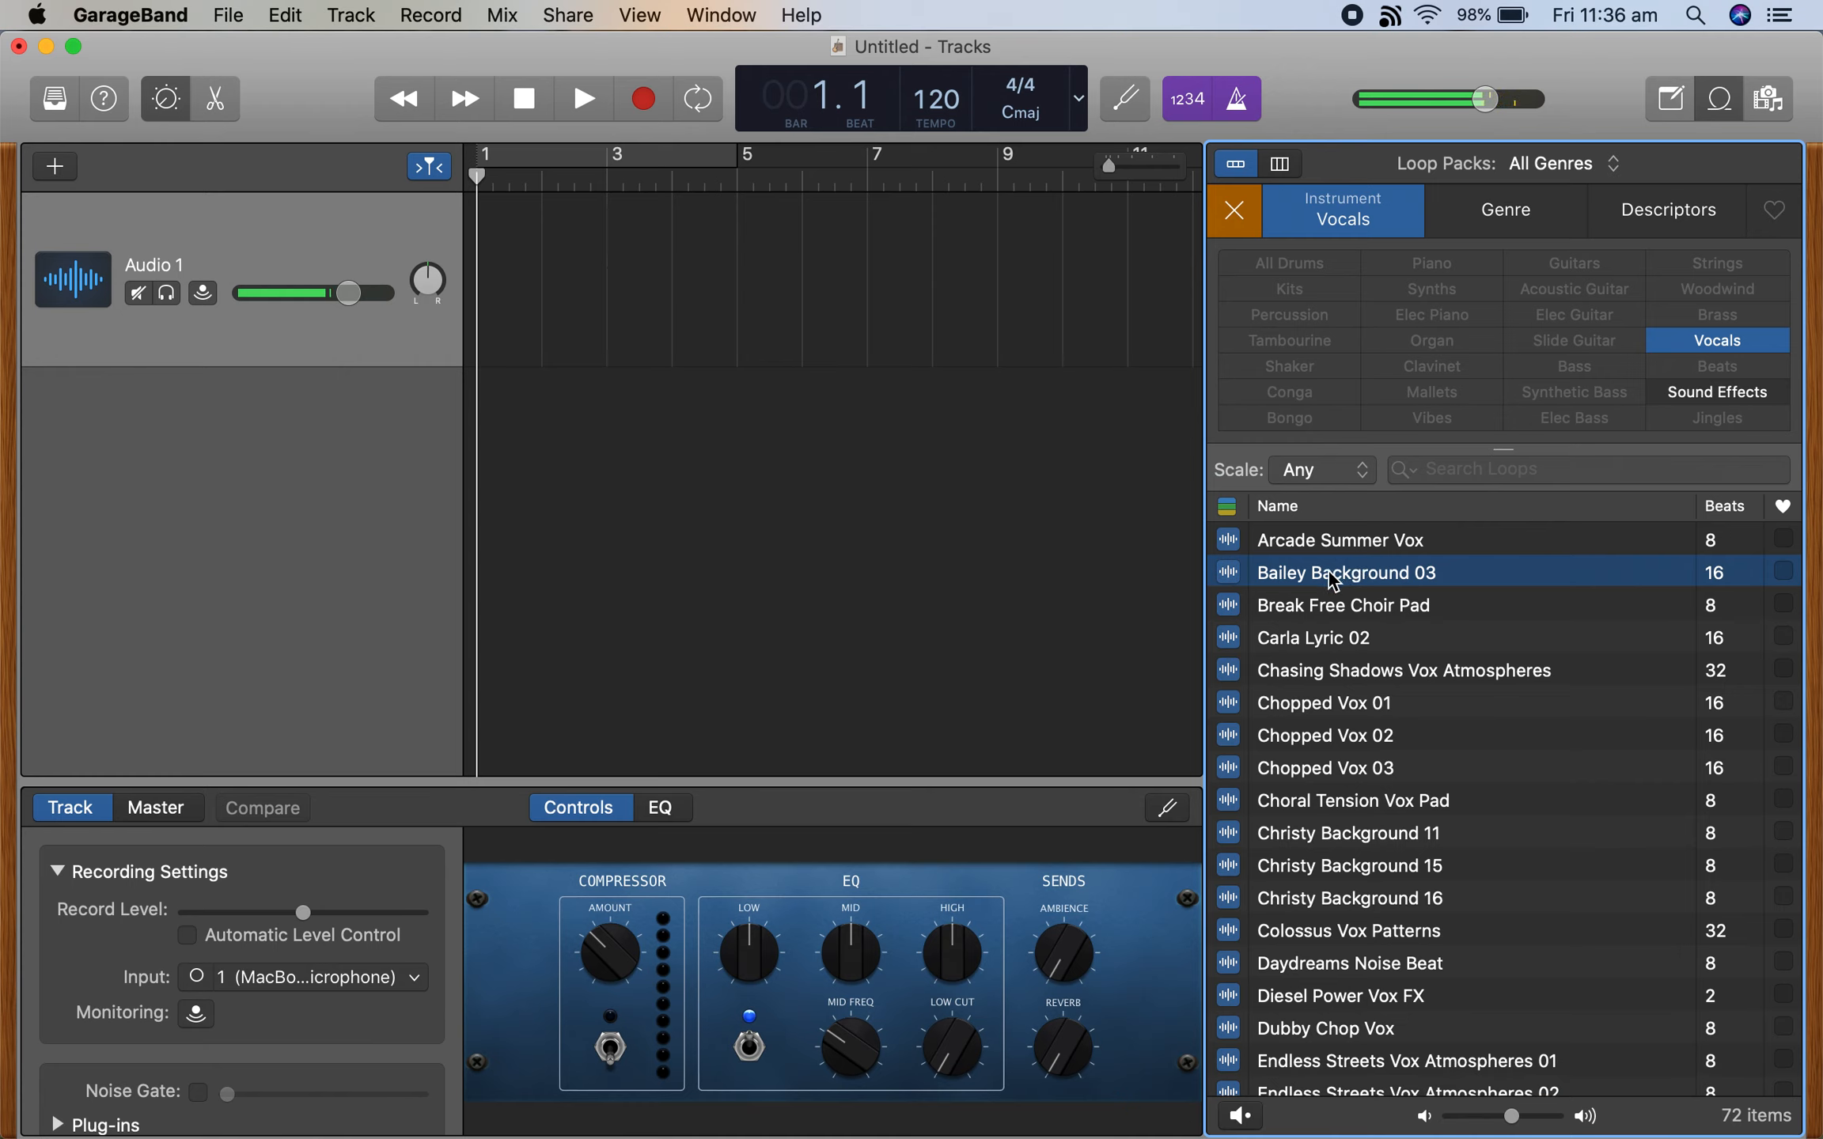
left_click_drag(1334, 582, 470, 468)
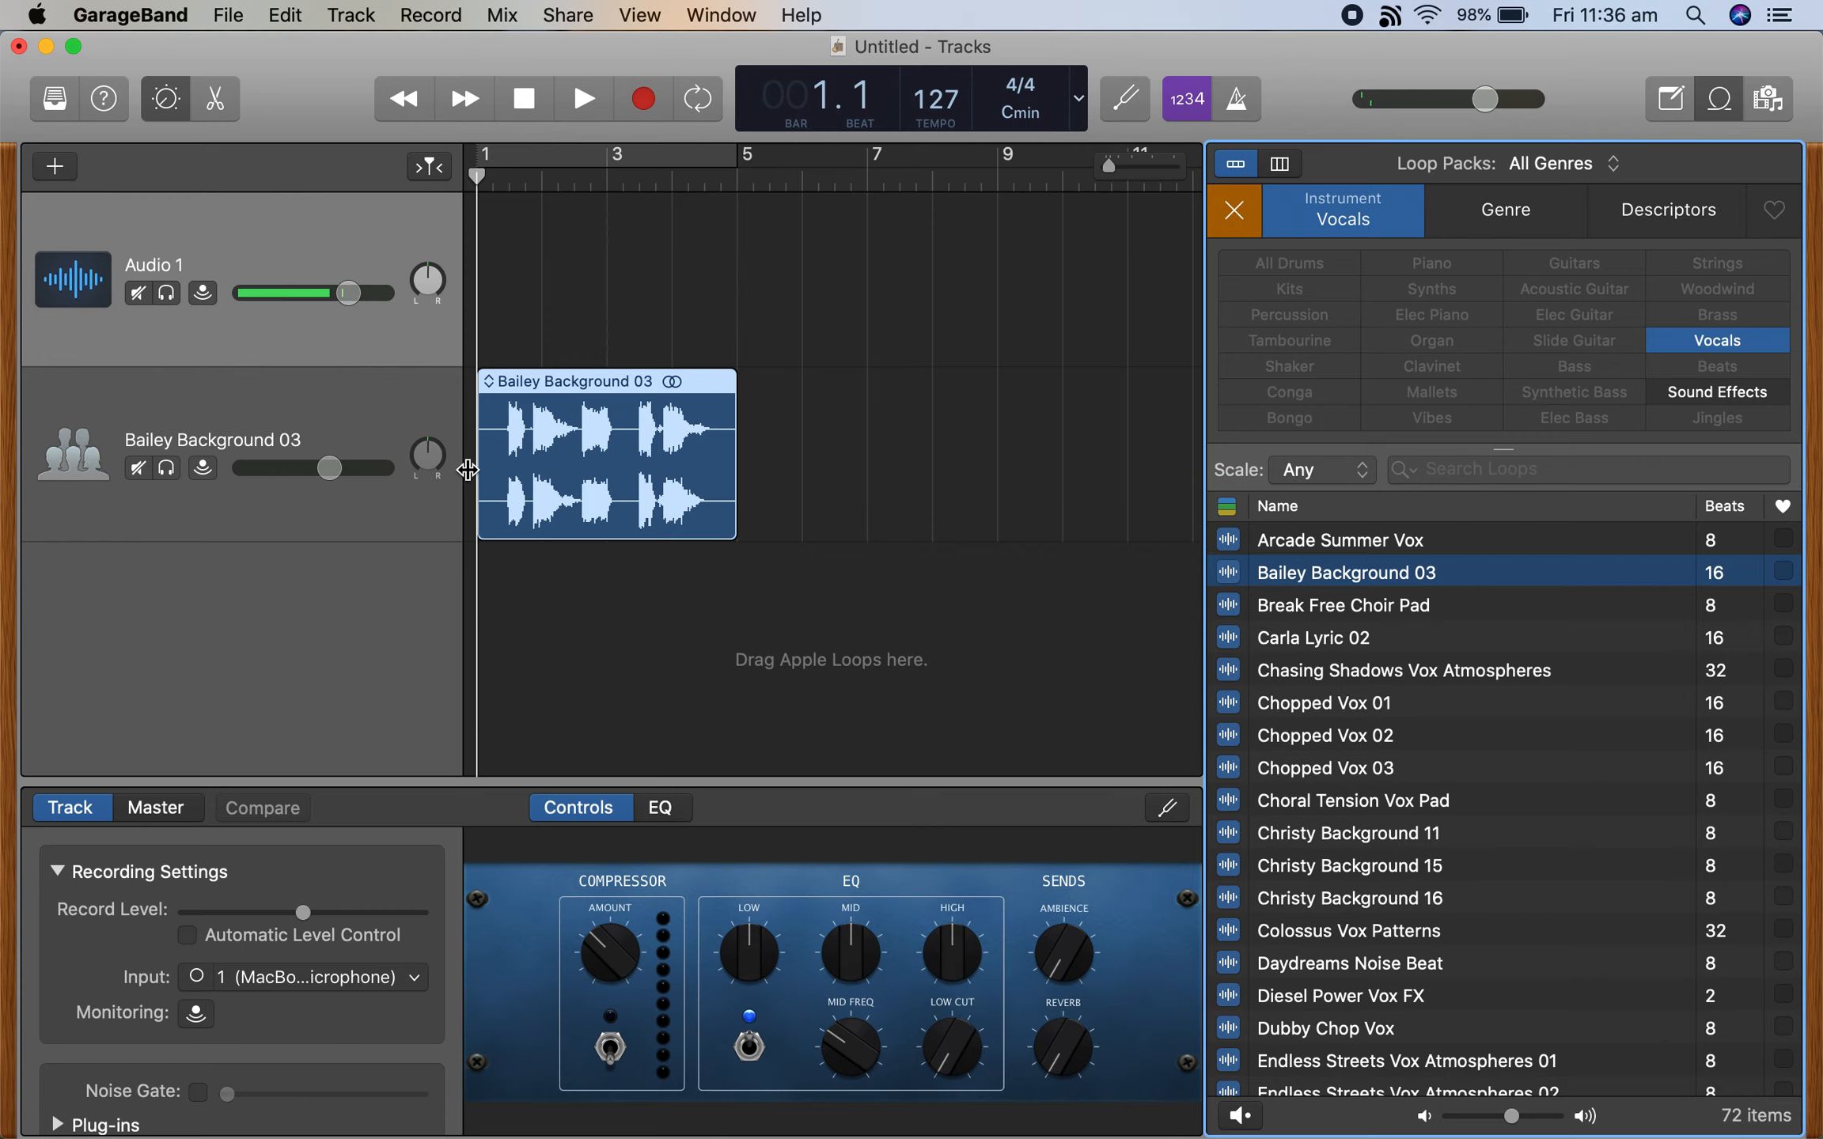
Delete the empty Audio 1 track and play the Bailey Background 03 region from bar 1, stopping at its end.
right_click(326, 240)
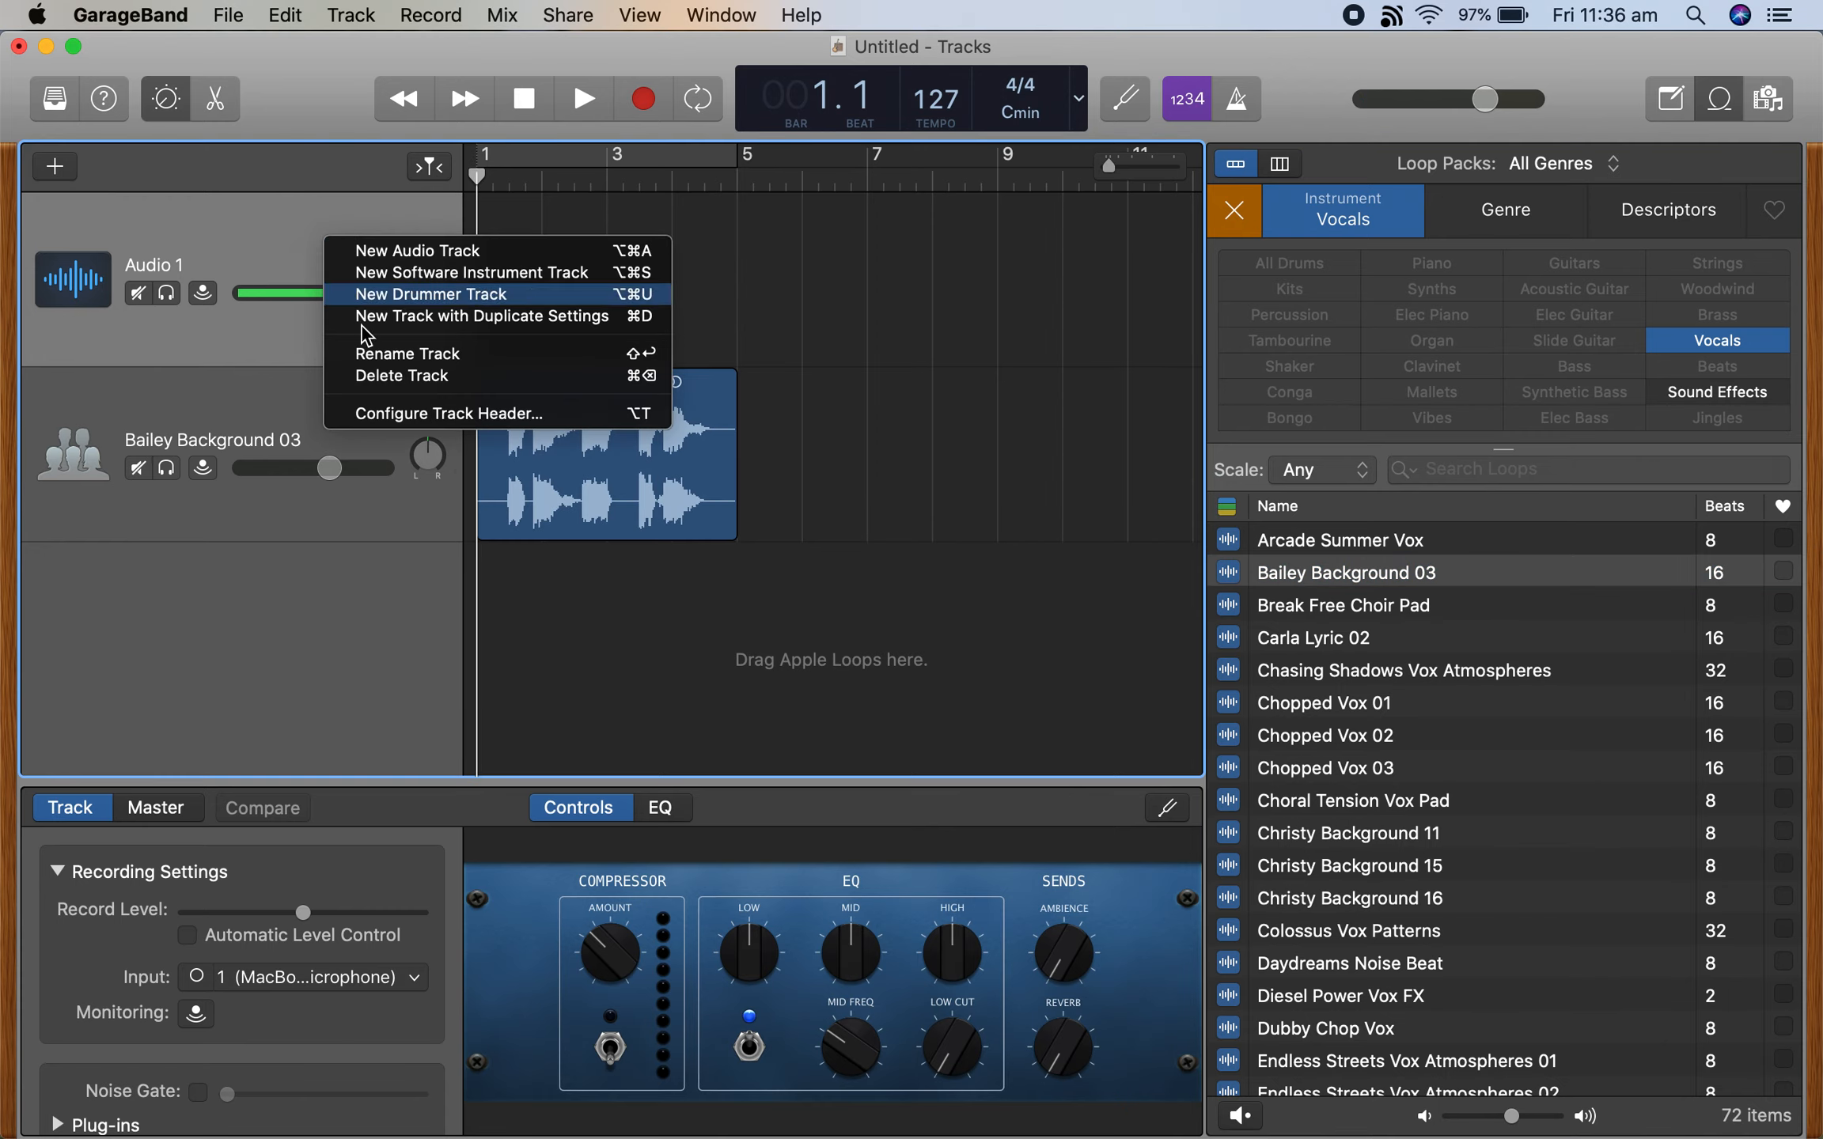
left_click(383, 375)
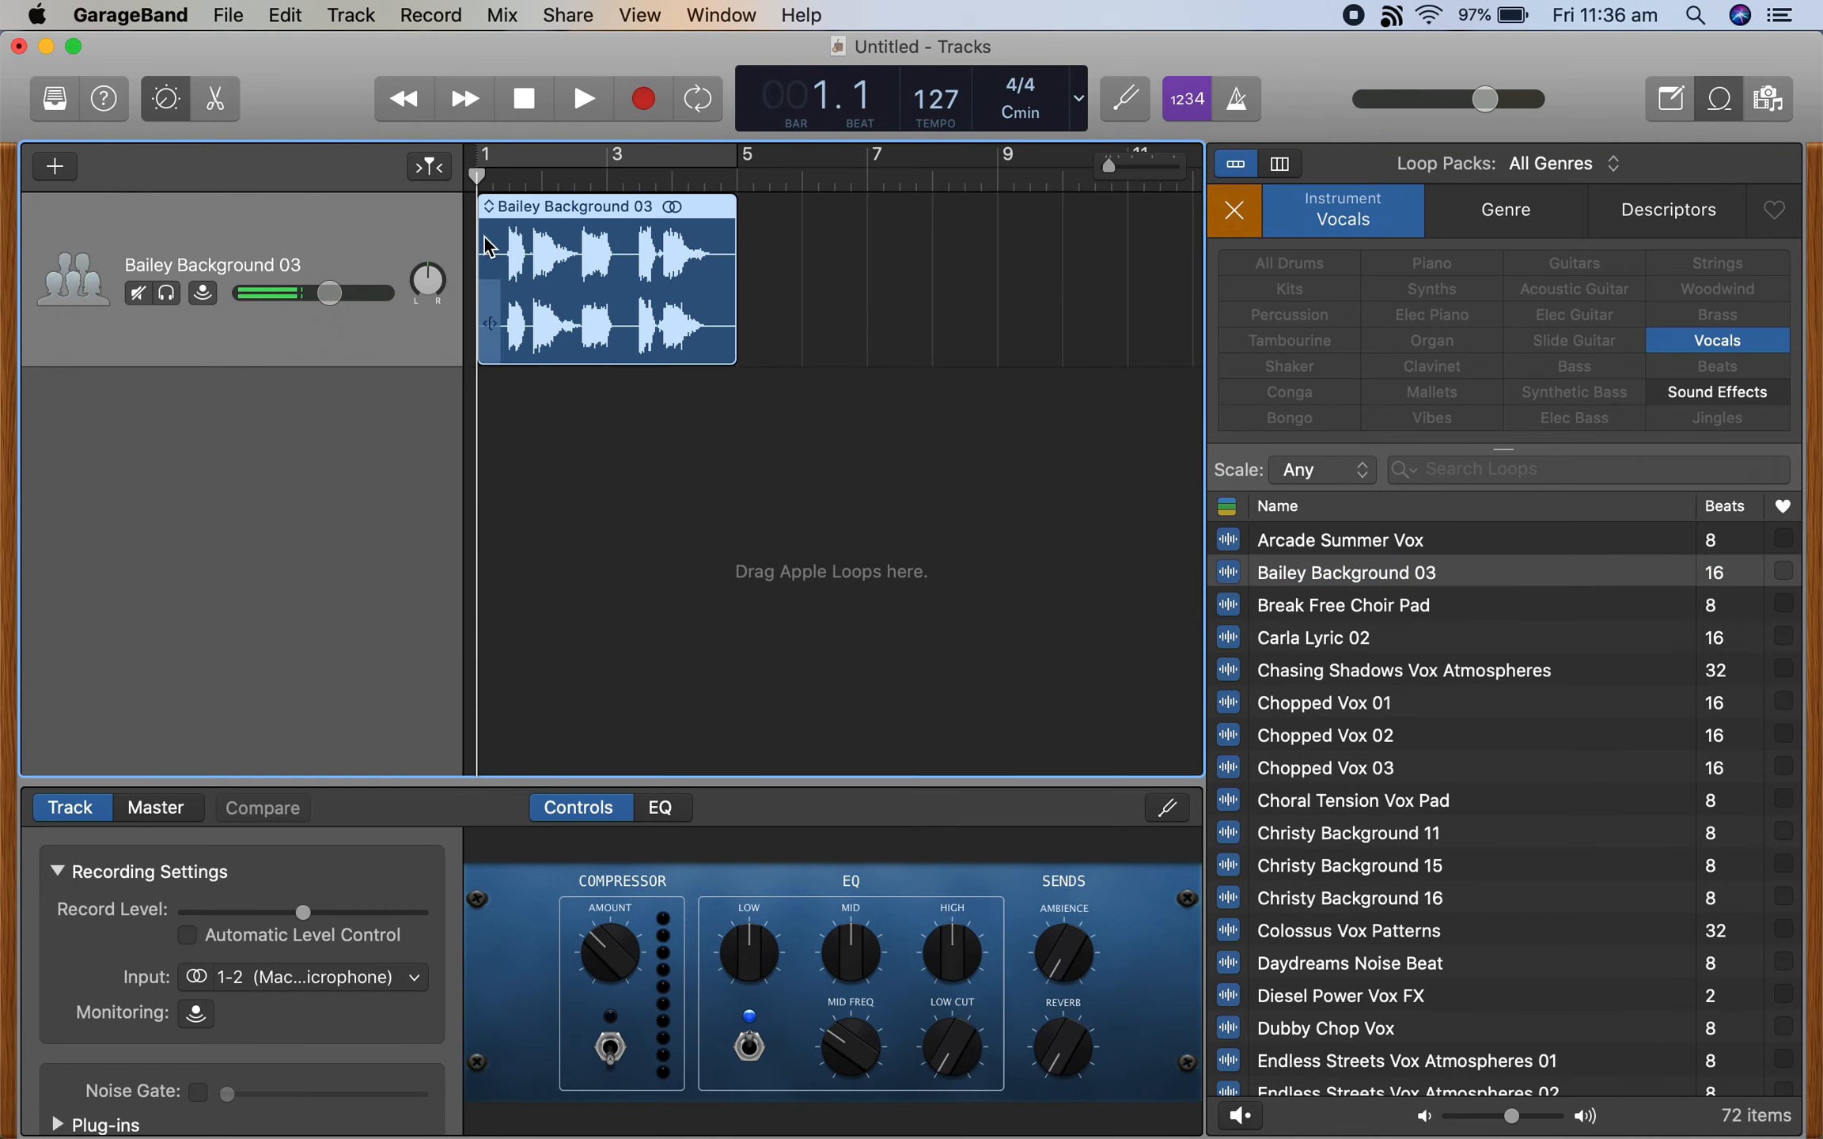
key("space")
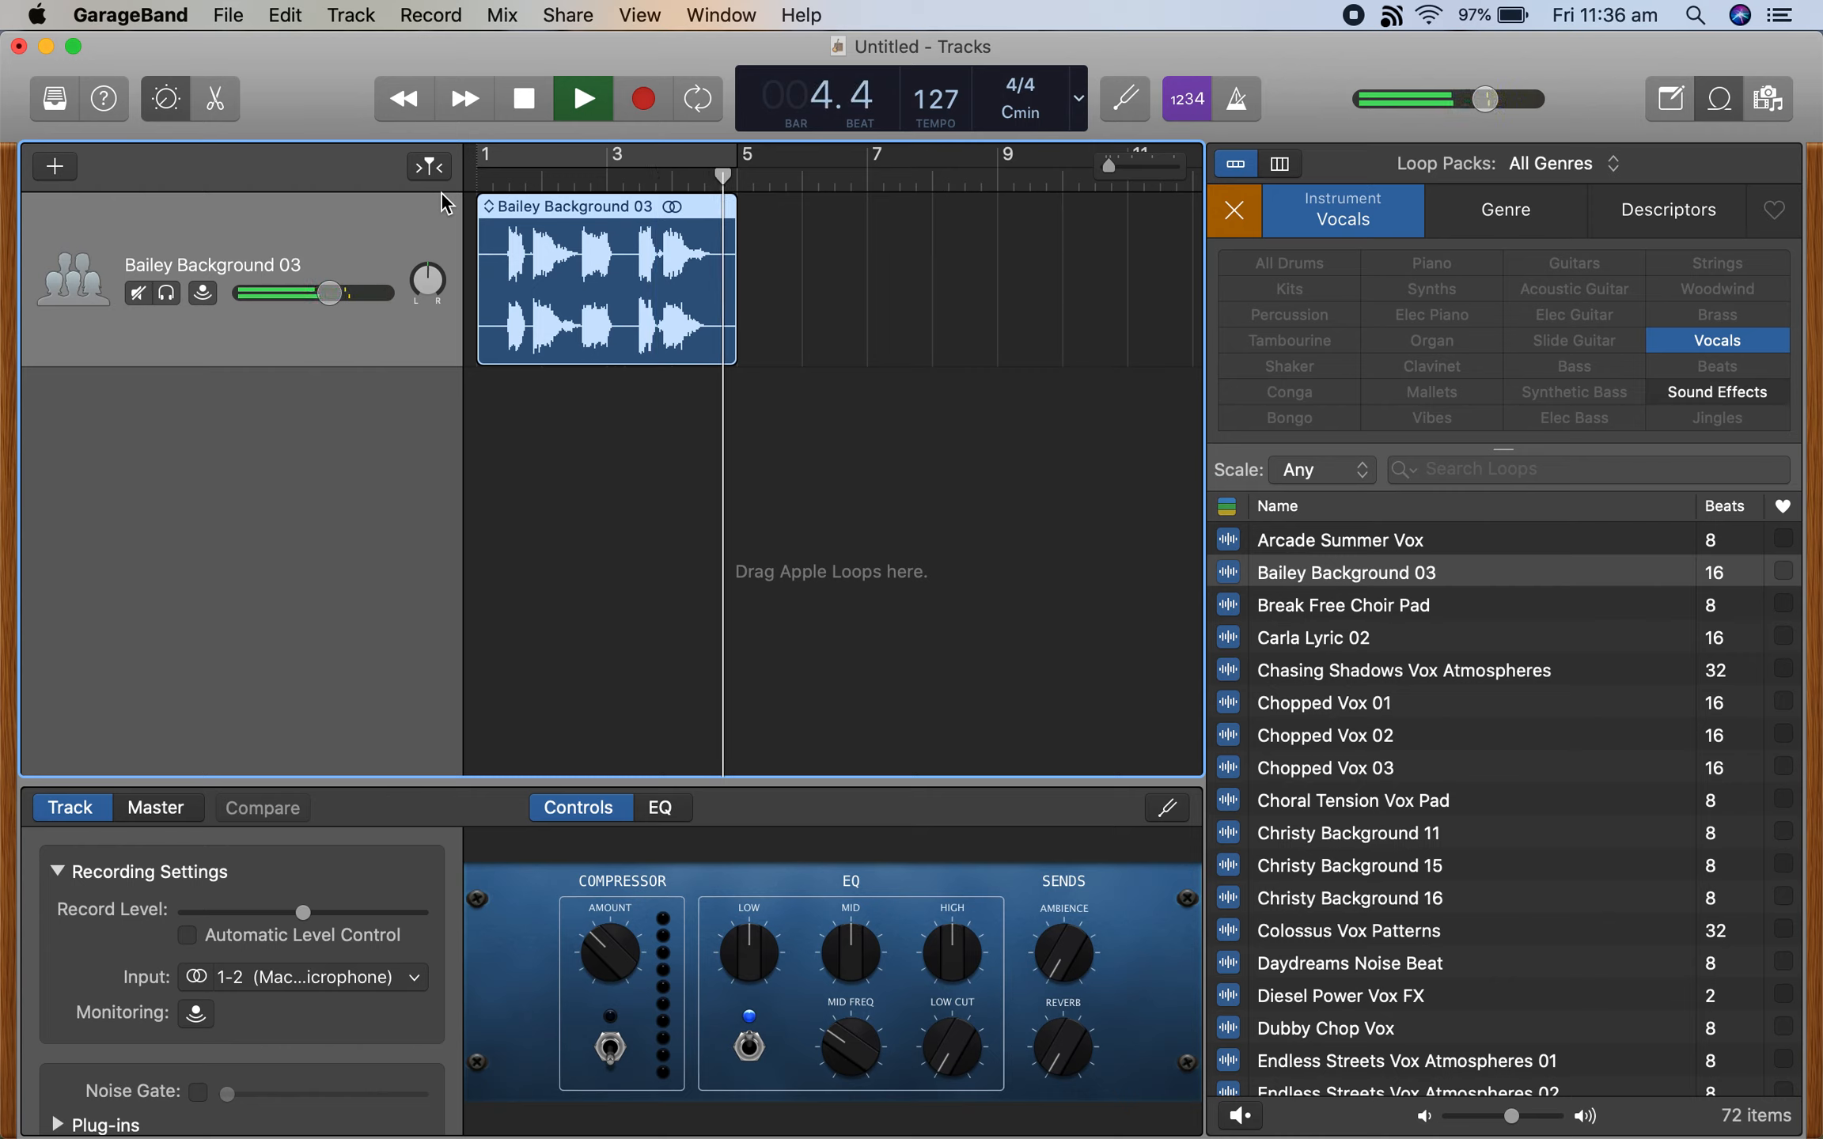
key("space")
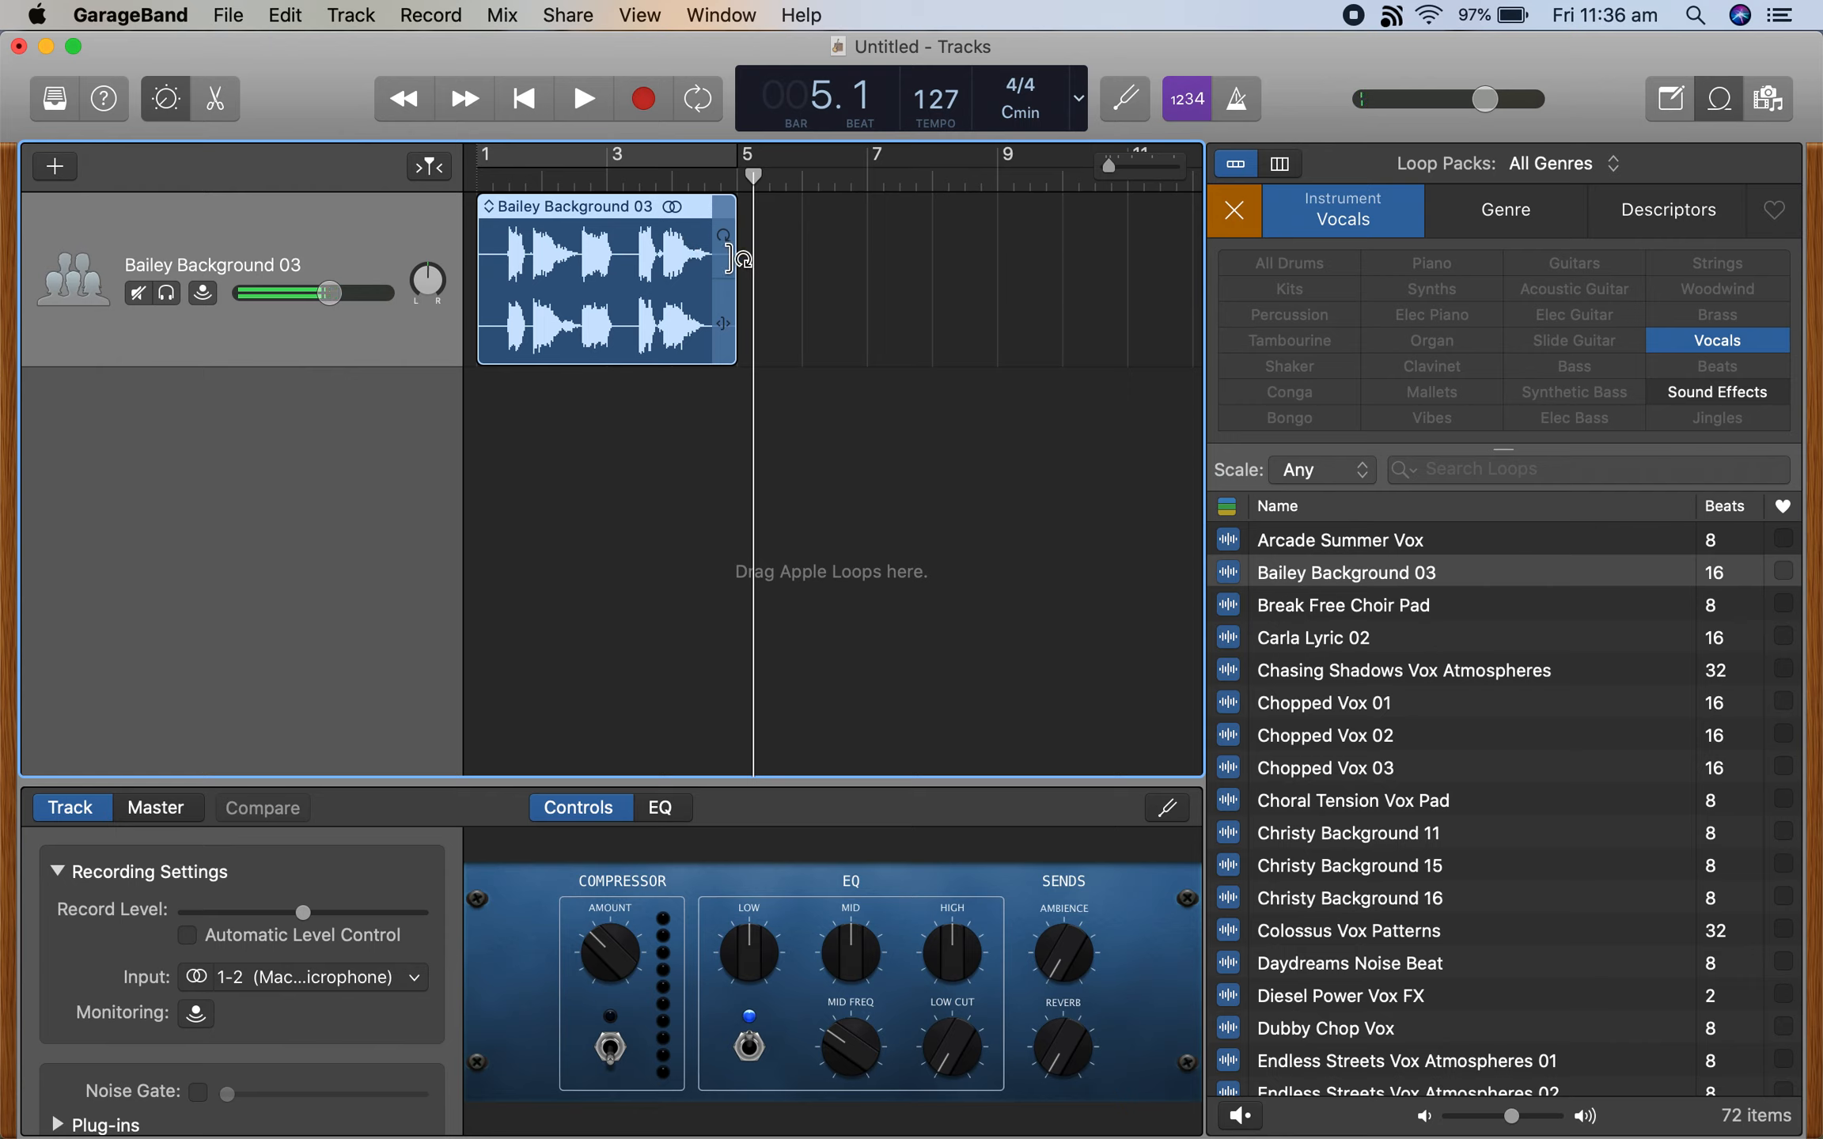
Extend the Bailey Background 03 region as a repeating loop to bar 13 and return the playhead to bar 1.
left_click_drag(725, 258, 1111, 292)
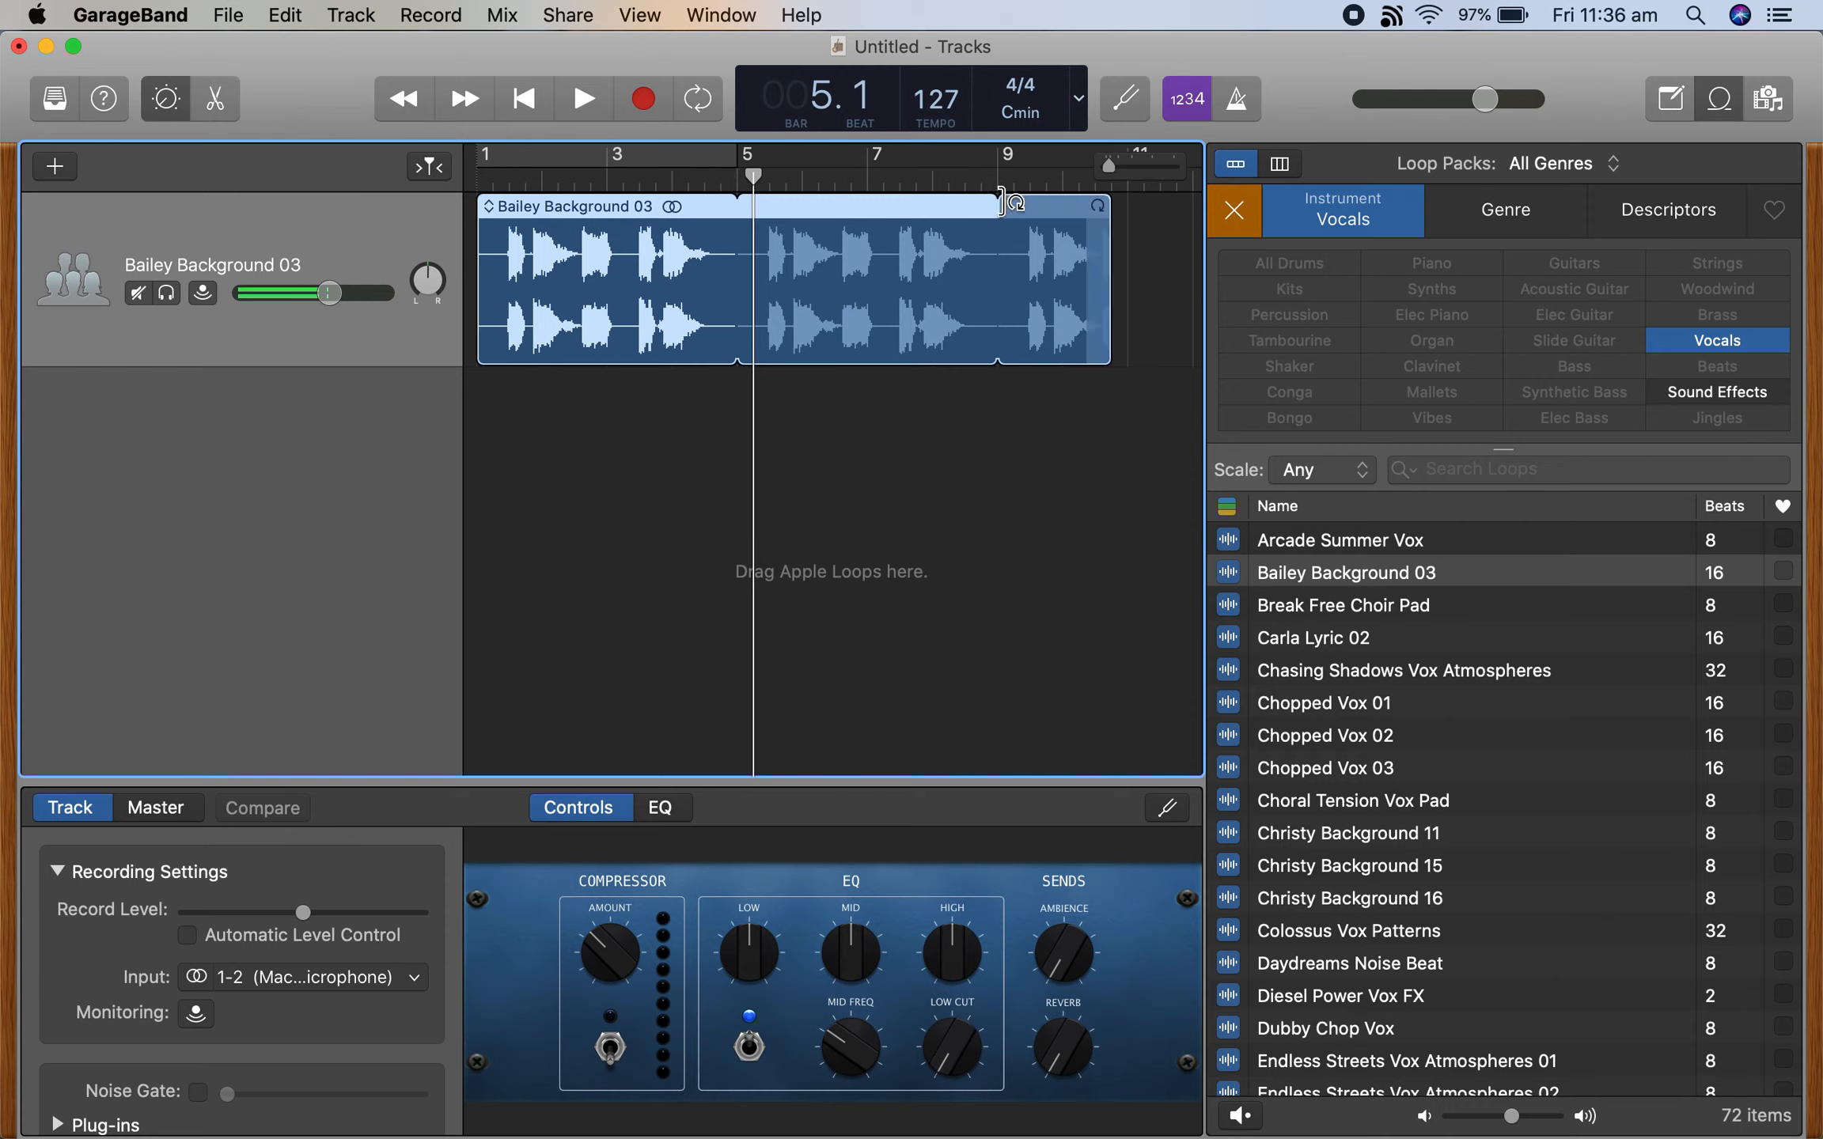
left_click_drag(1123, 242, 981, 280)
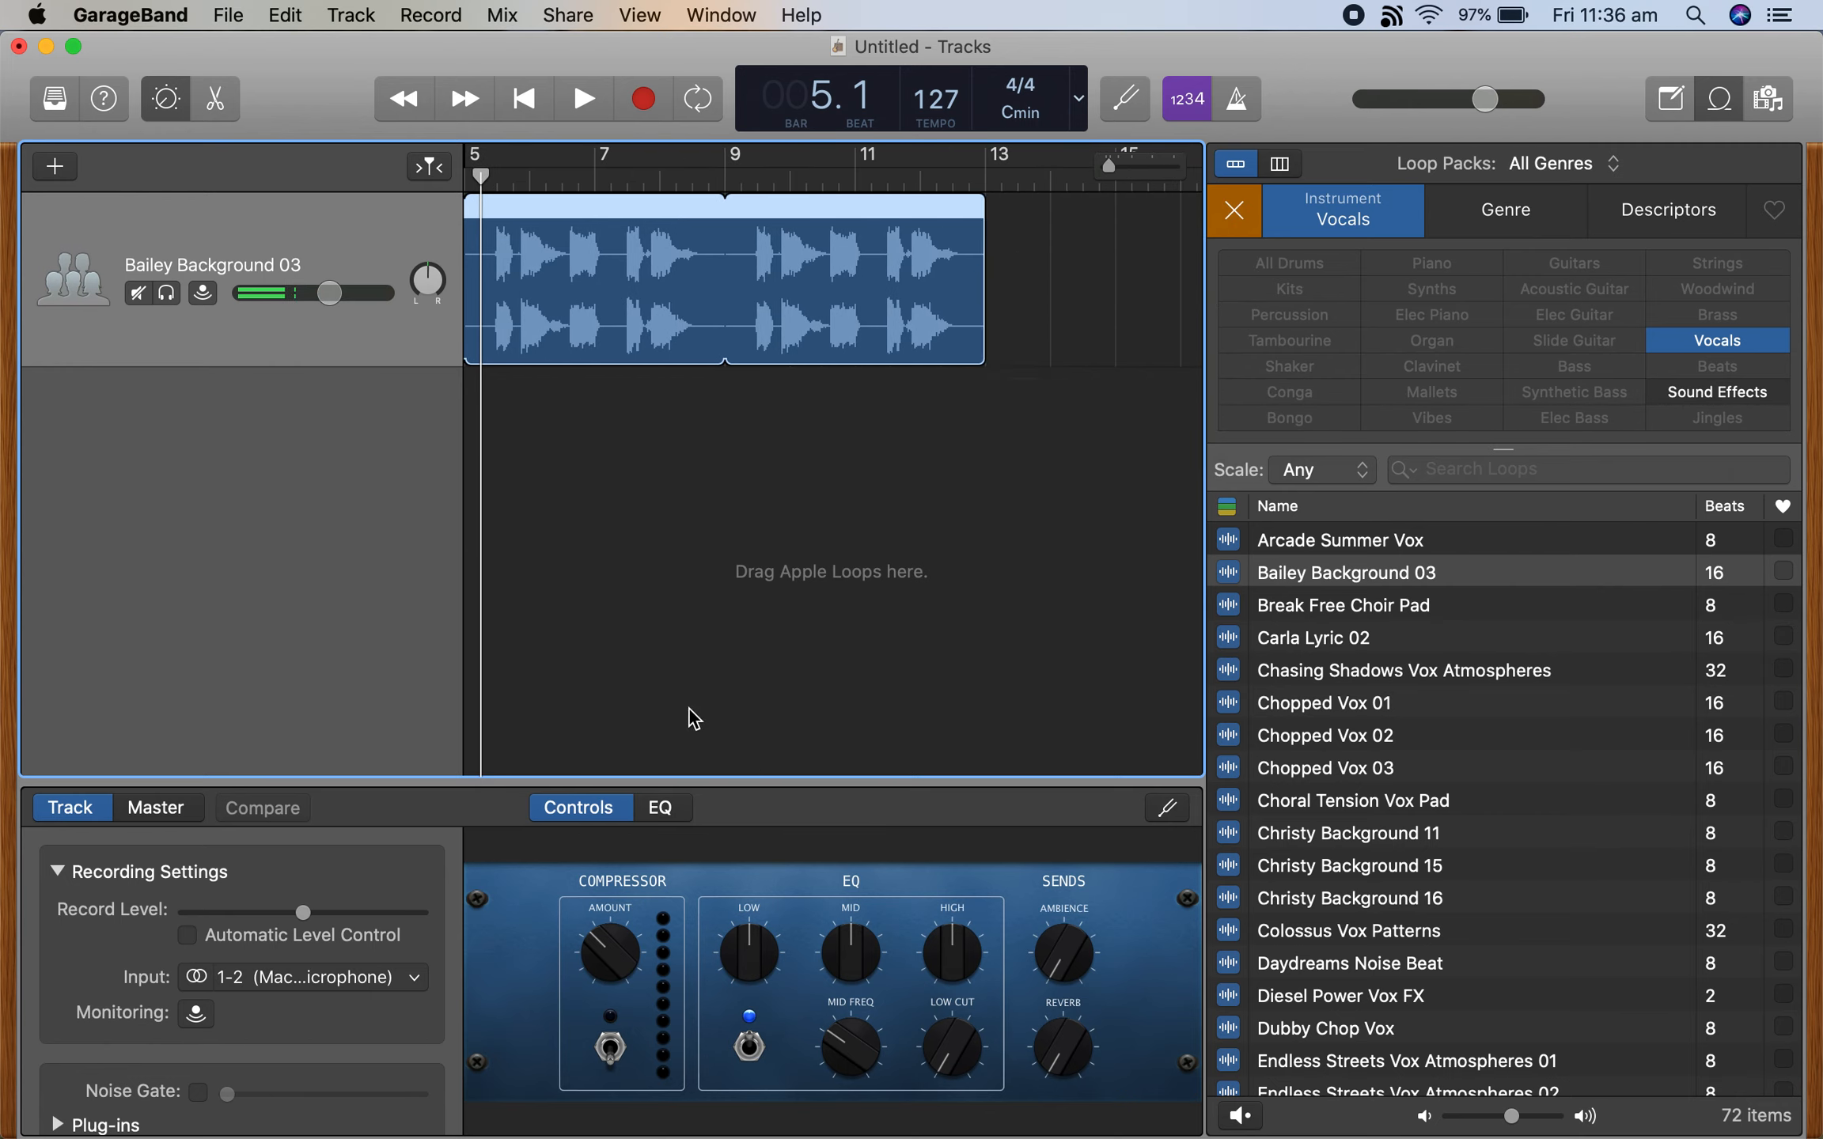
scroll(724, 712, "left", 5)
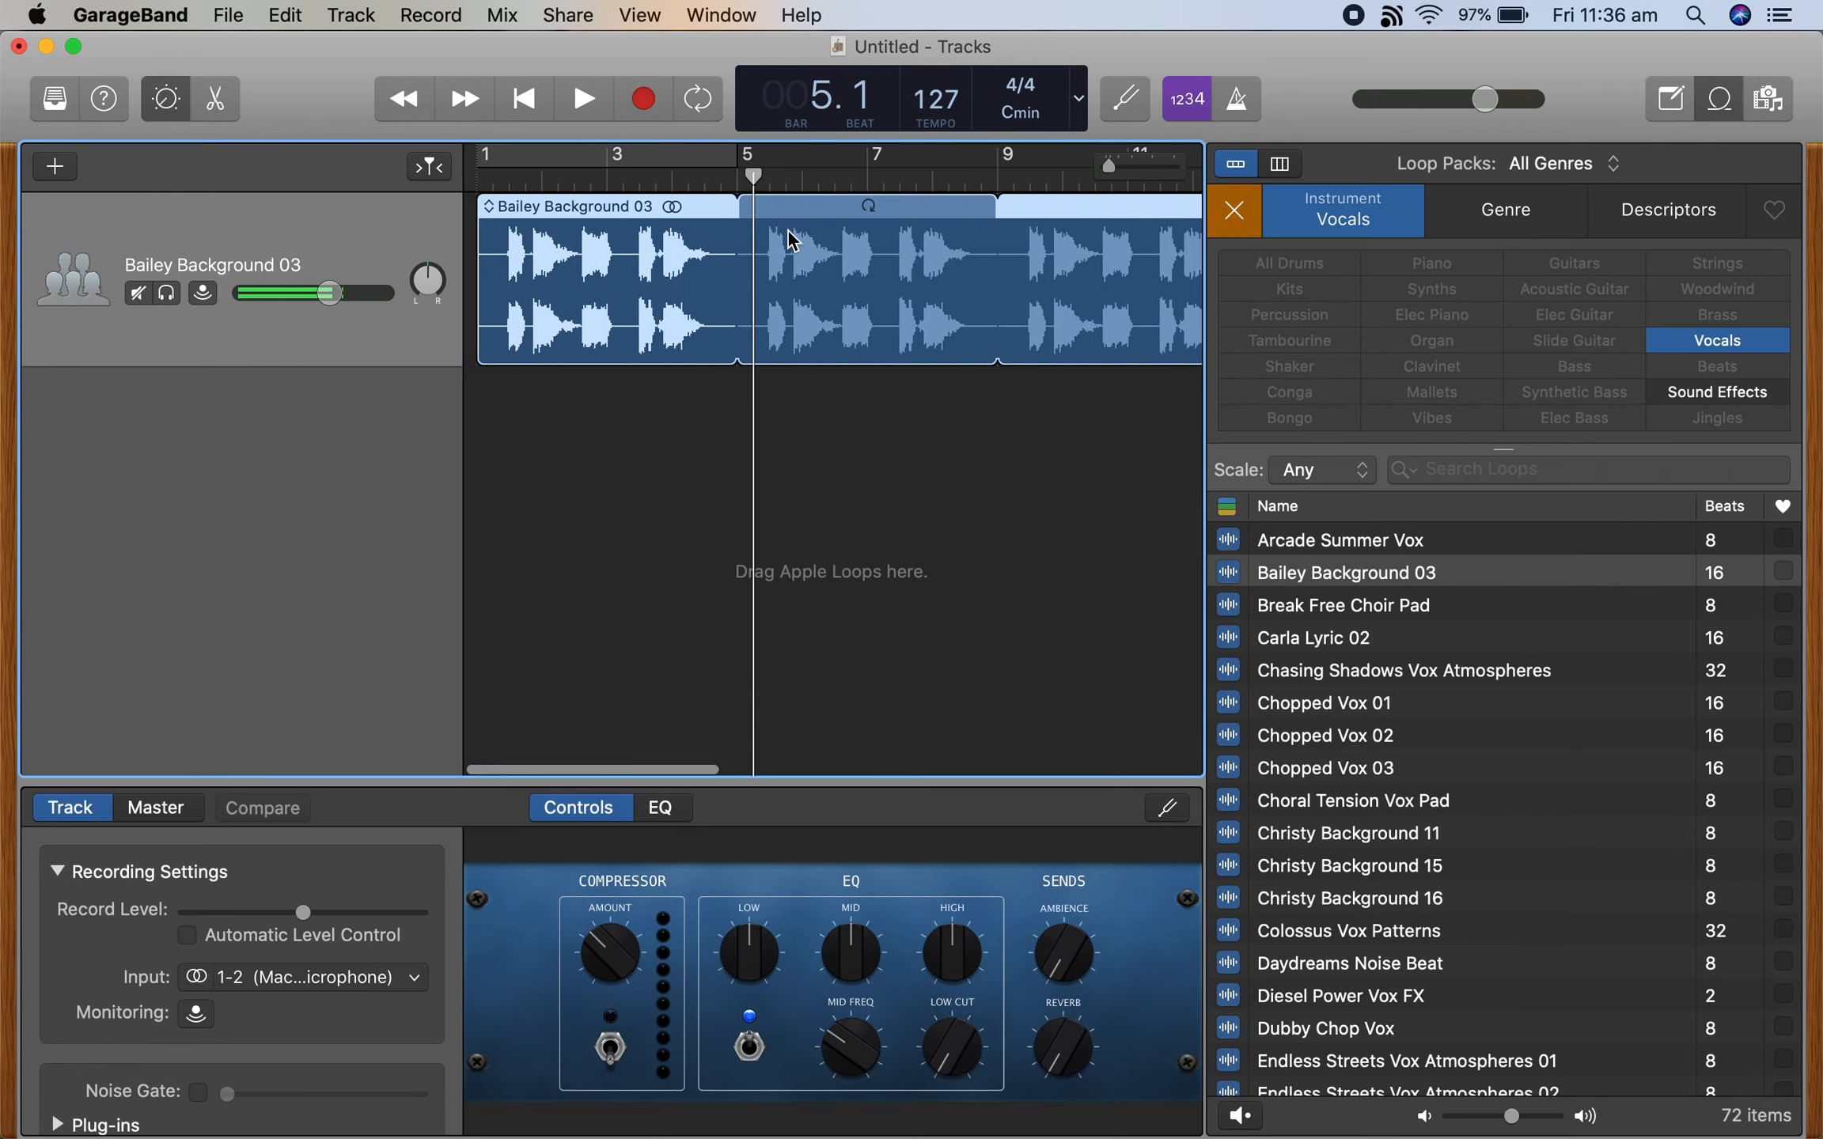
left_click_drag(752, 174, 468, 176)
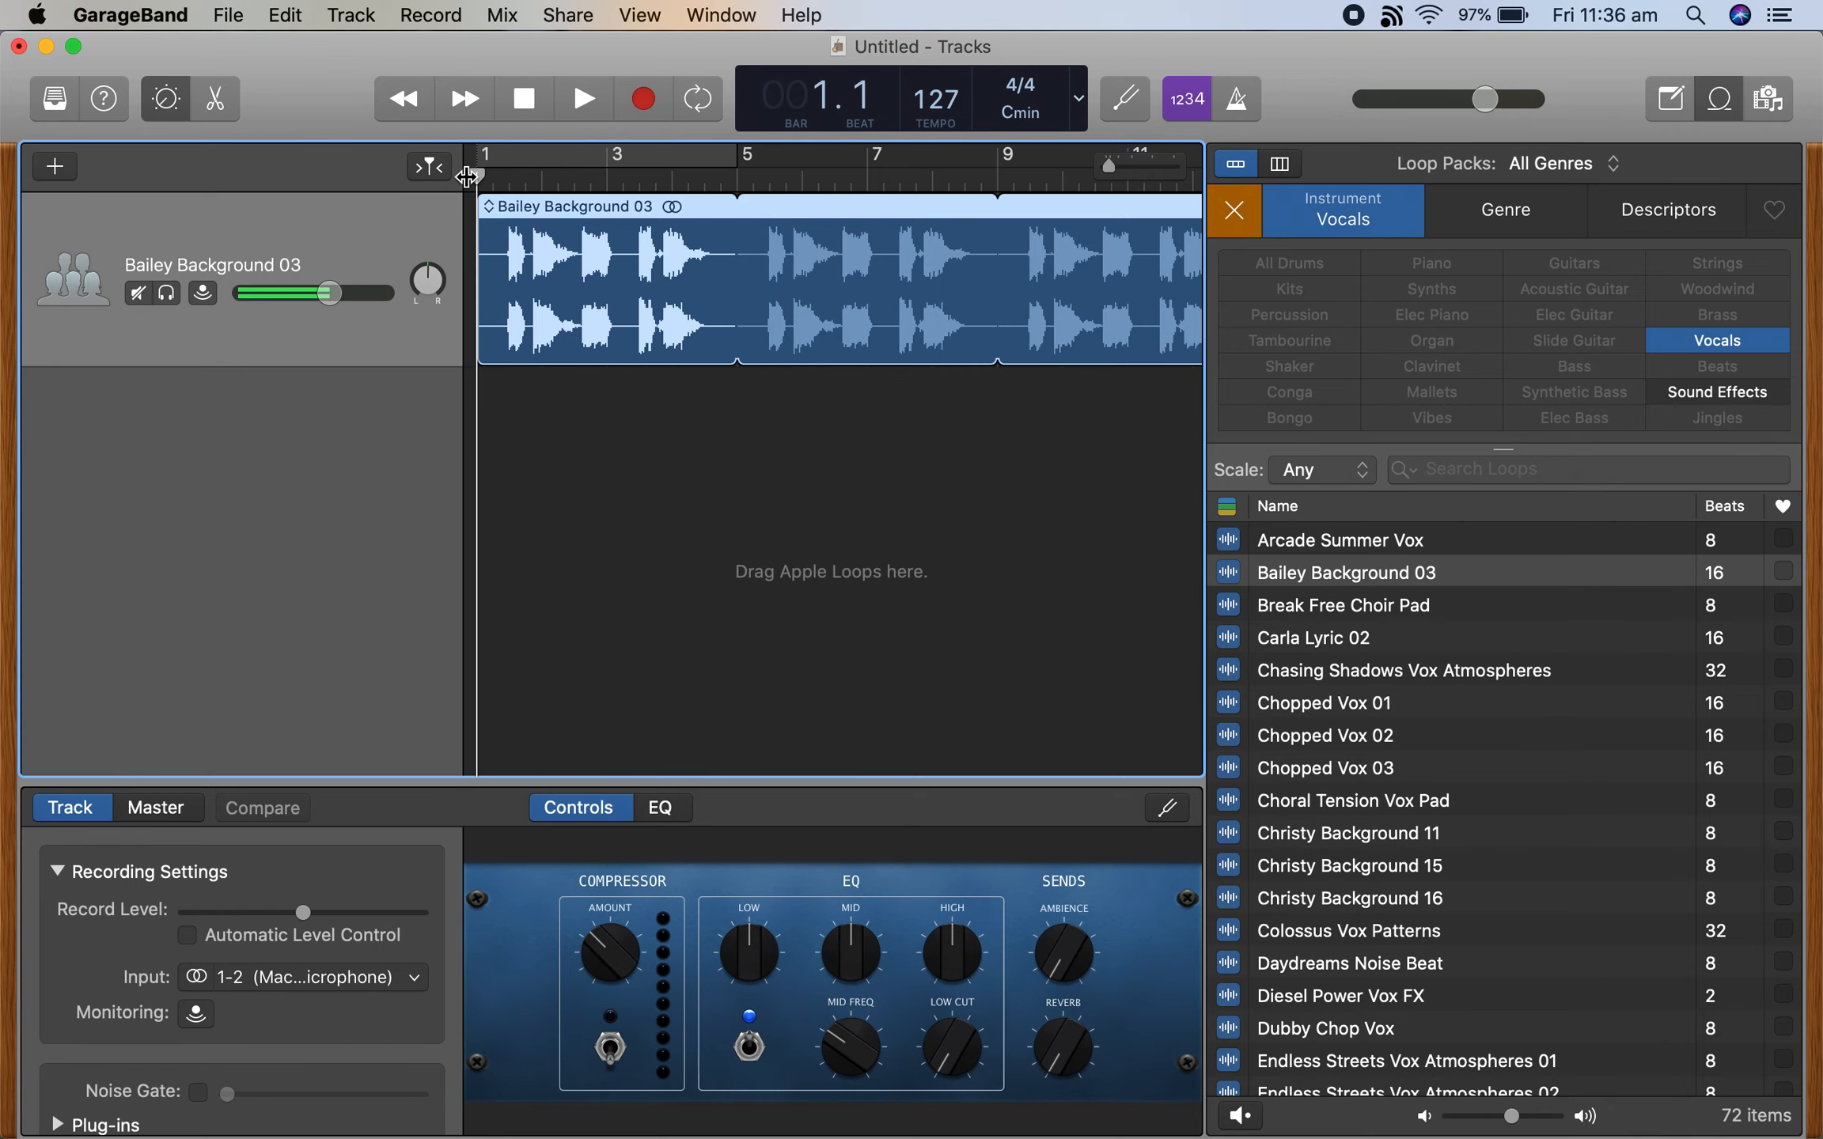
Replace the Vocals loop filter with All Drums and preview the Chill Hip-Hop Beat 05 loop.
left_click(1688, 342)
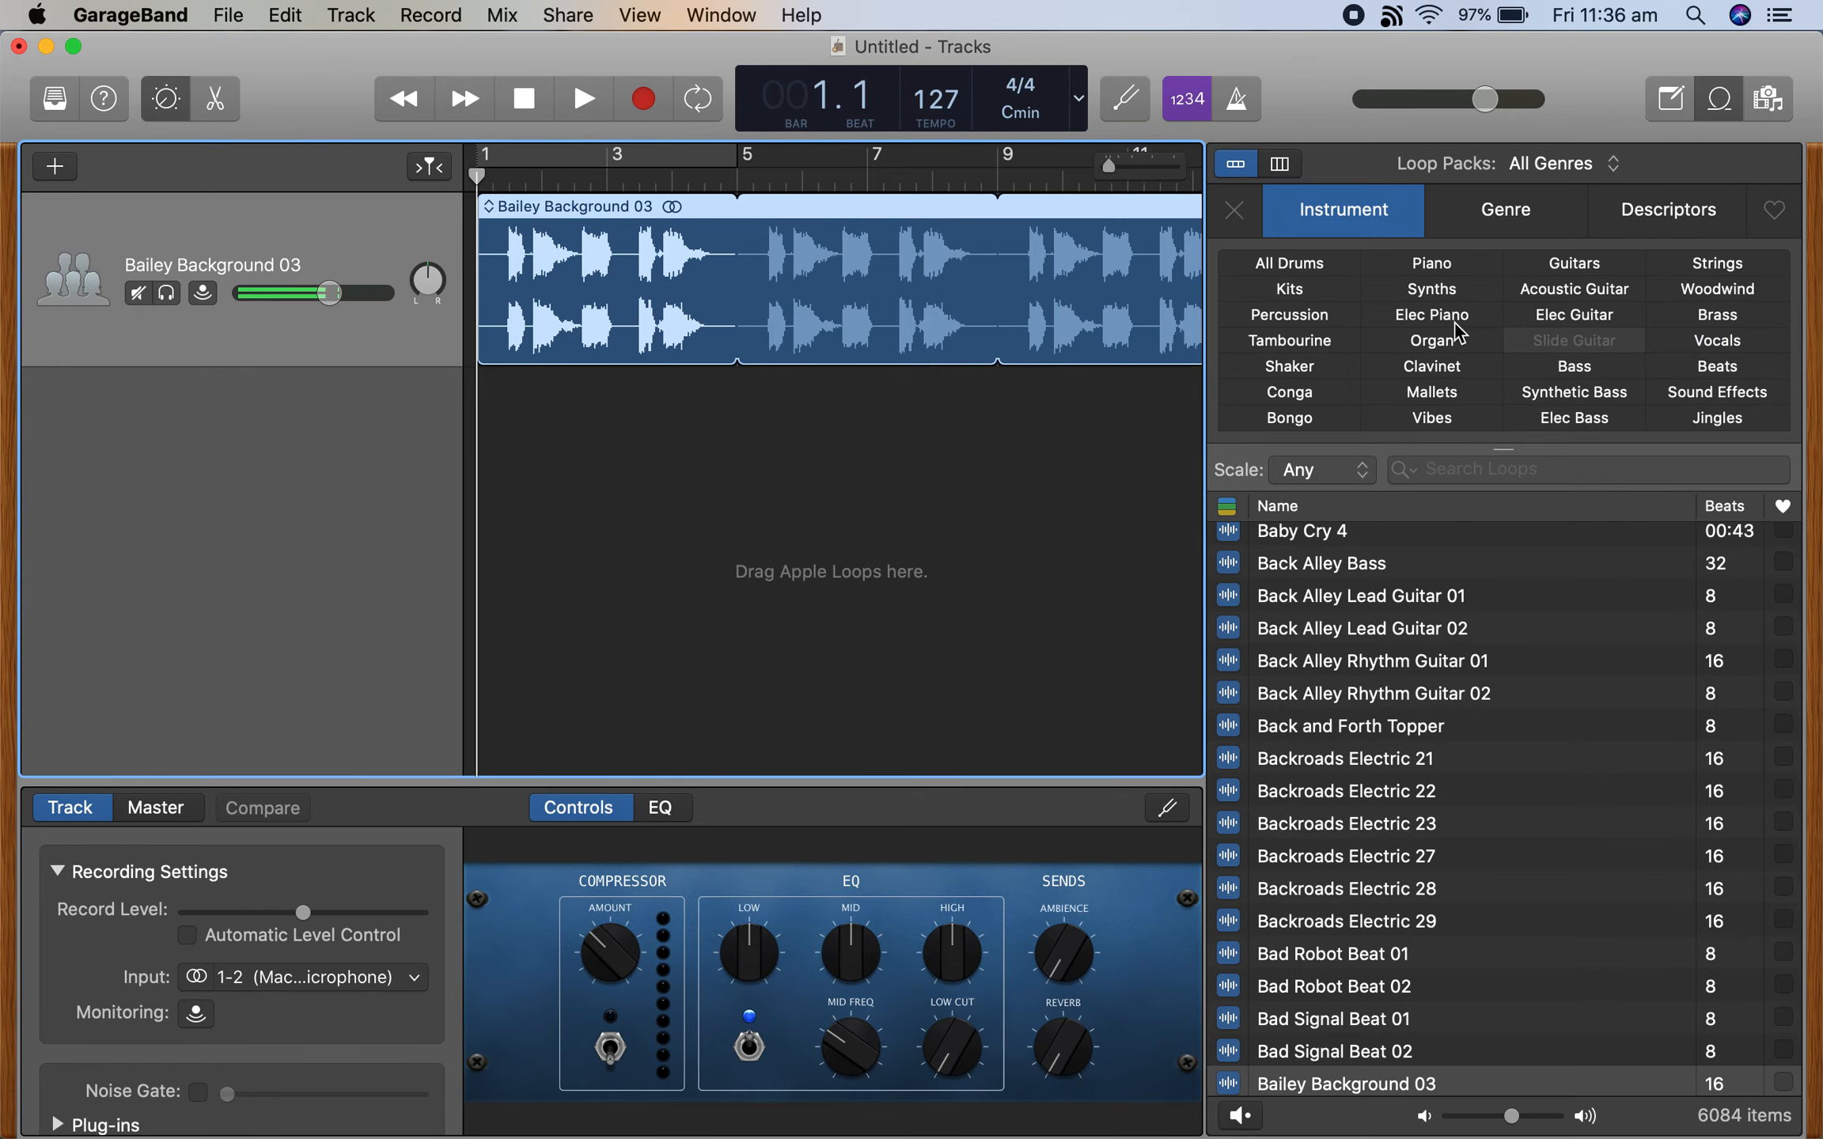
left_click(1302, 317)
left_click(1300, 315)
left_click(1301, 268)
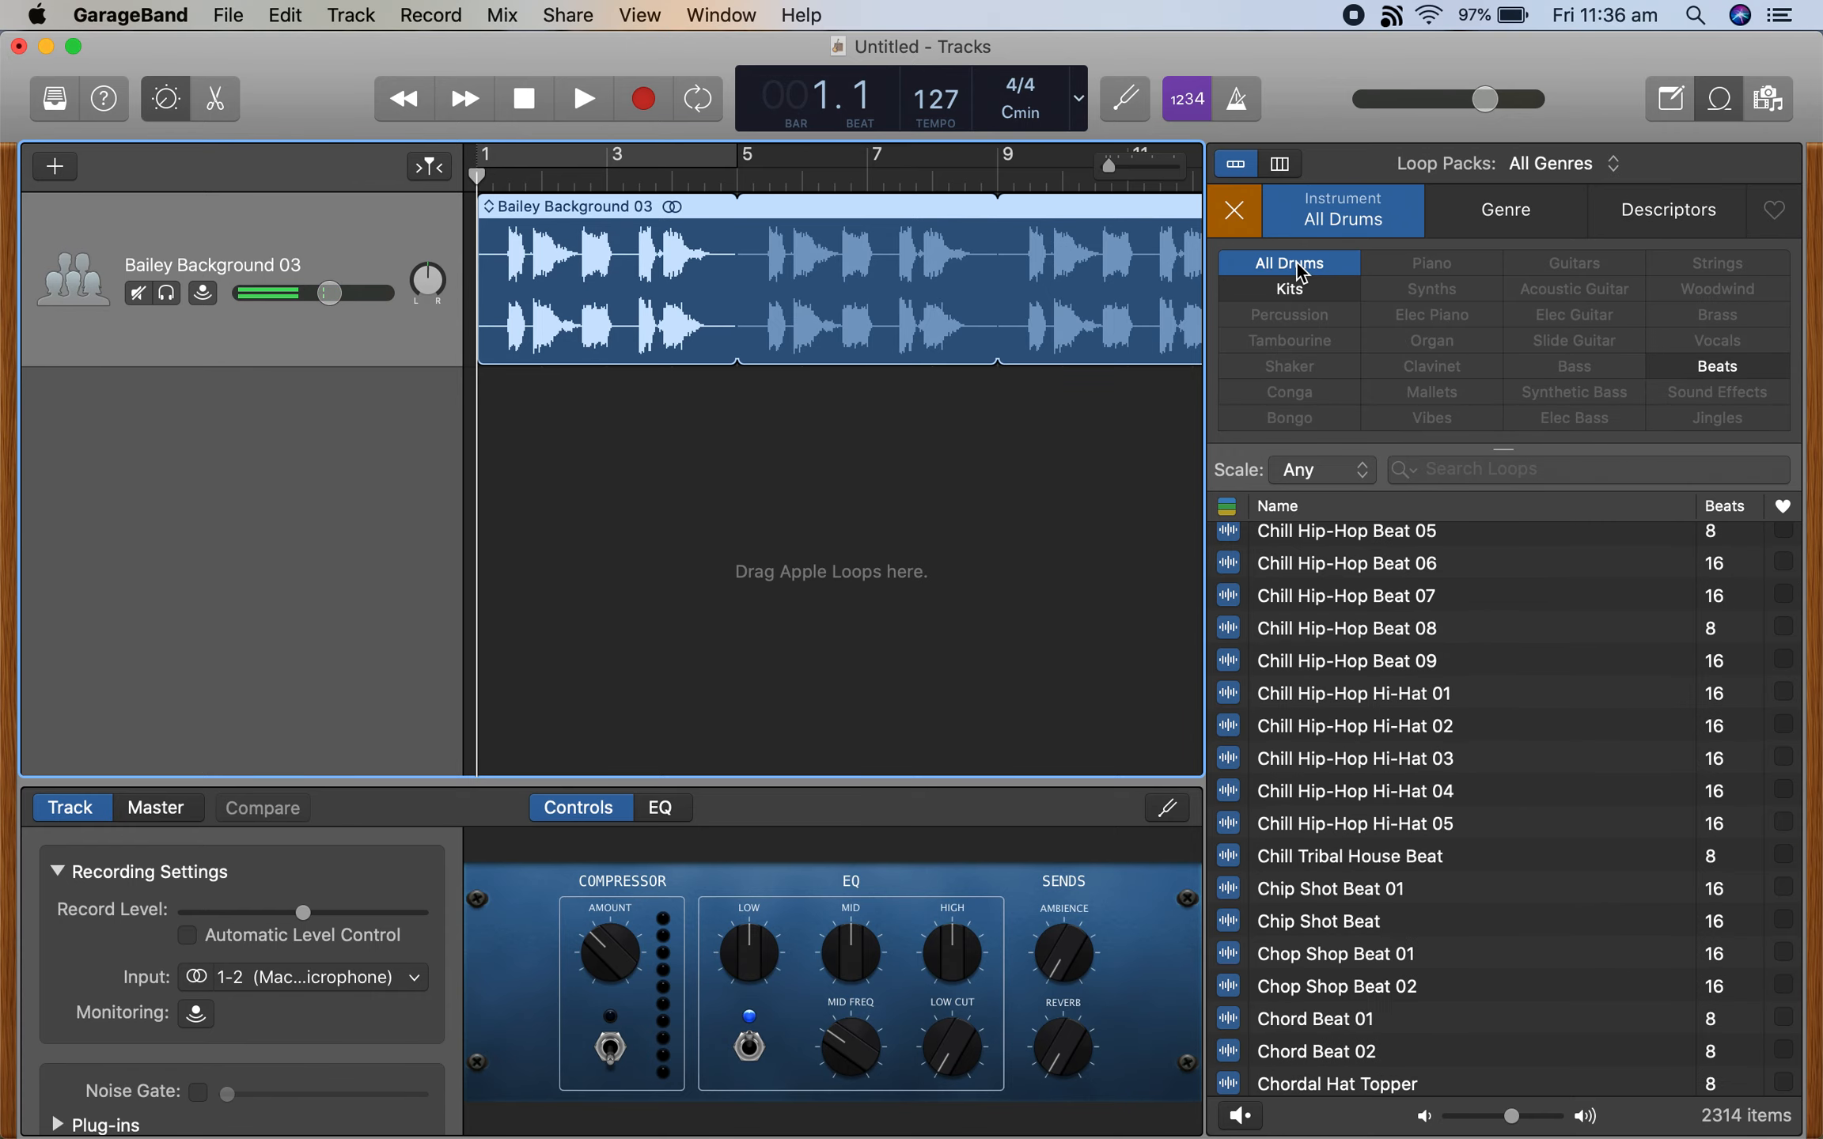
left_click(1298, 538)
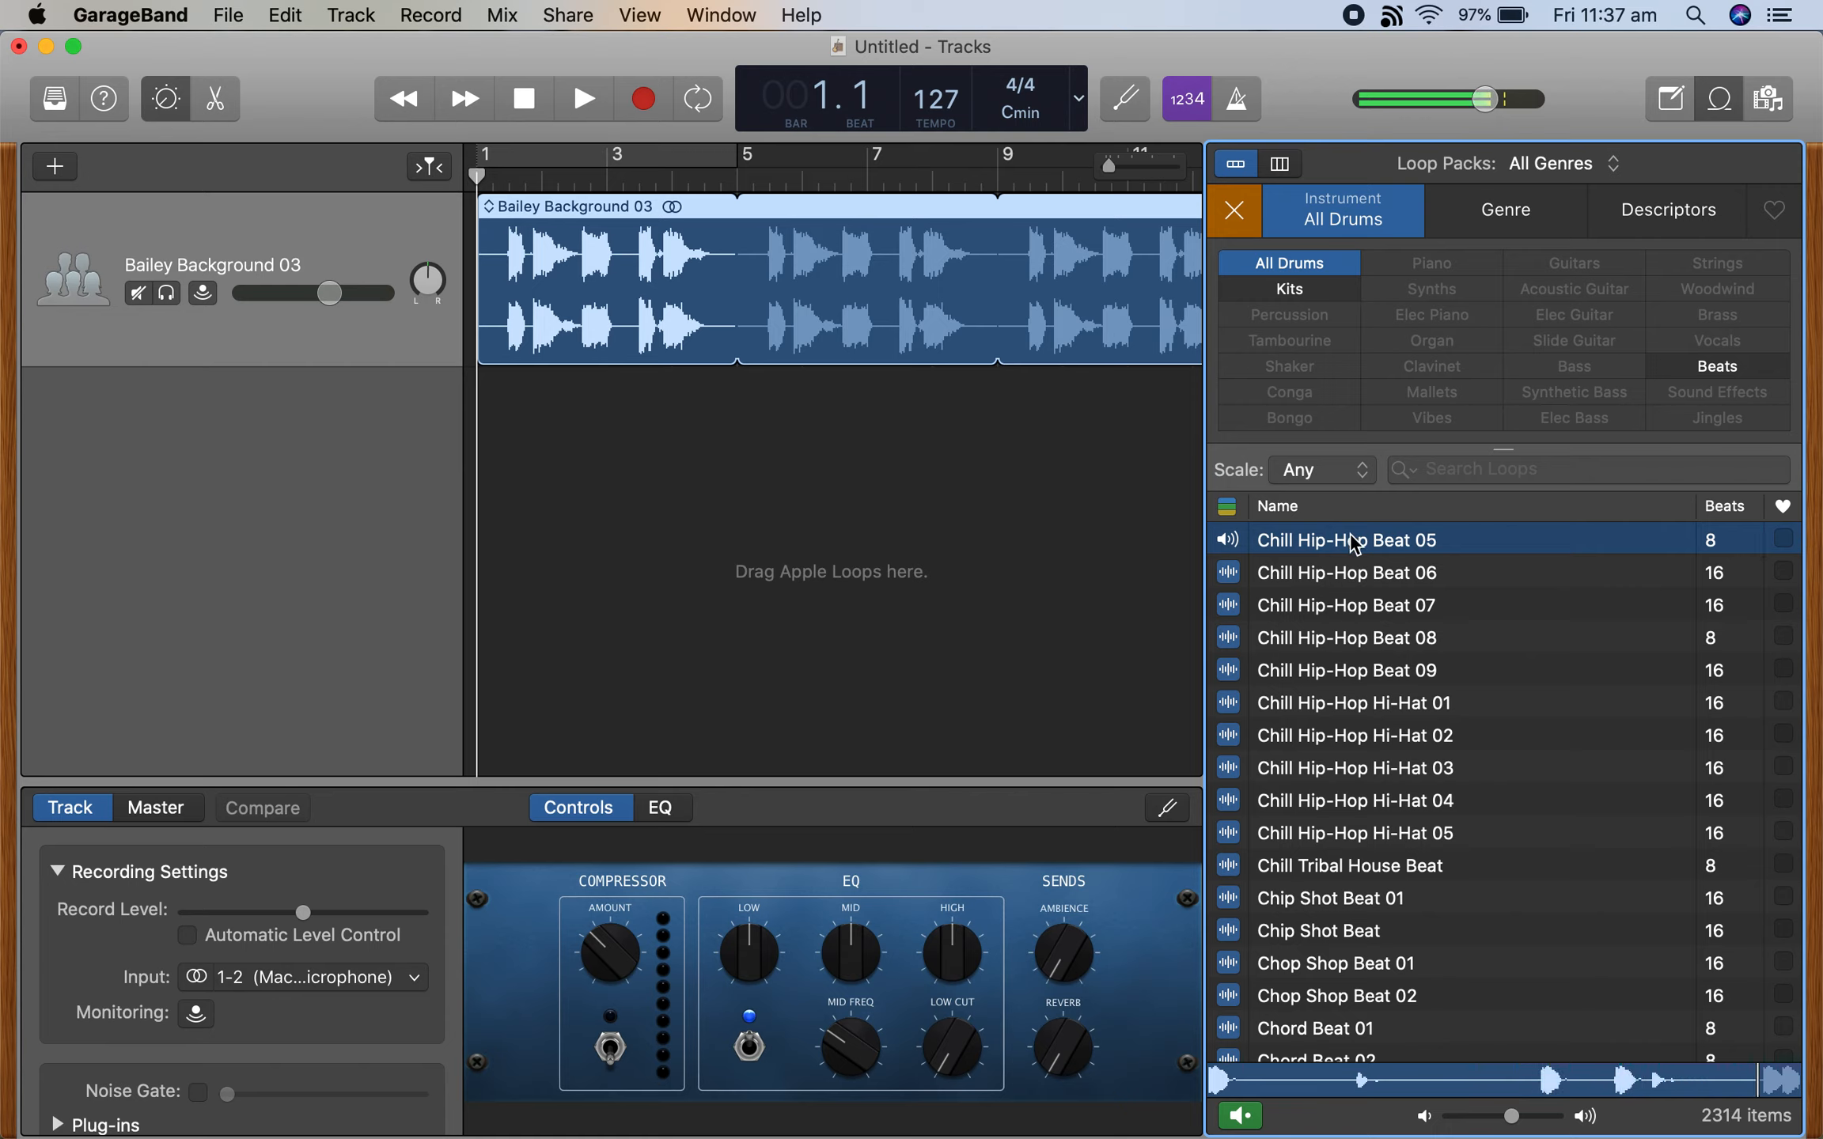
left_click(1416, 550)
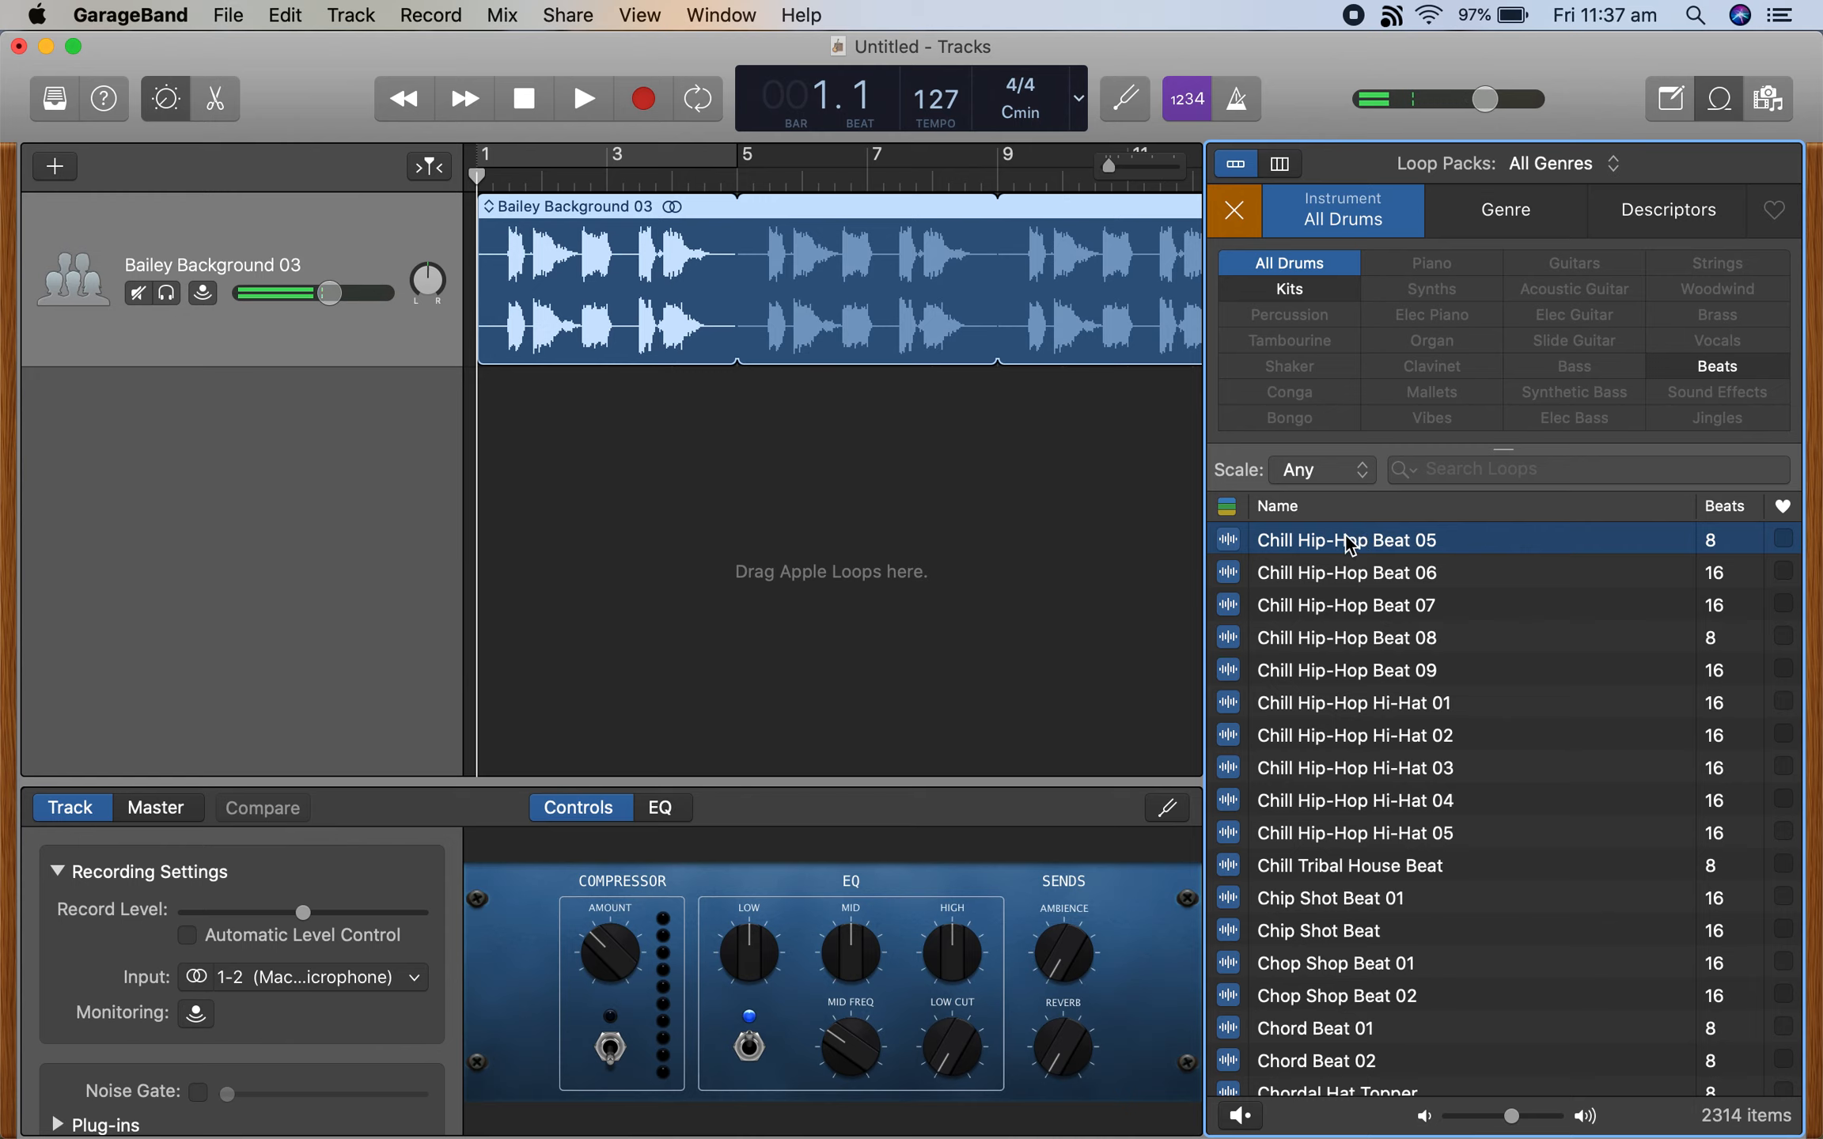
Add Chill Hip-Hop Beat 05 at bar 5 on a new track and play the song from bar 1 to bar 7.
left_click(1305, 543)
left_click_drag(1309, 552, 737, 474)
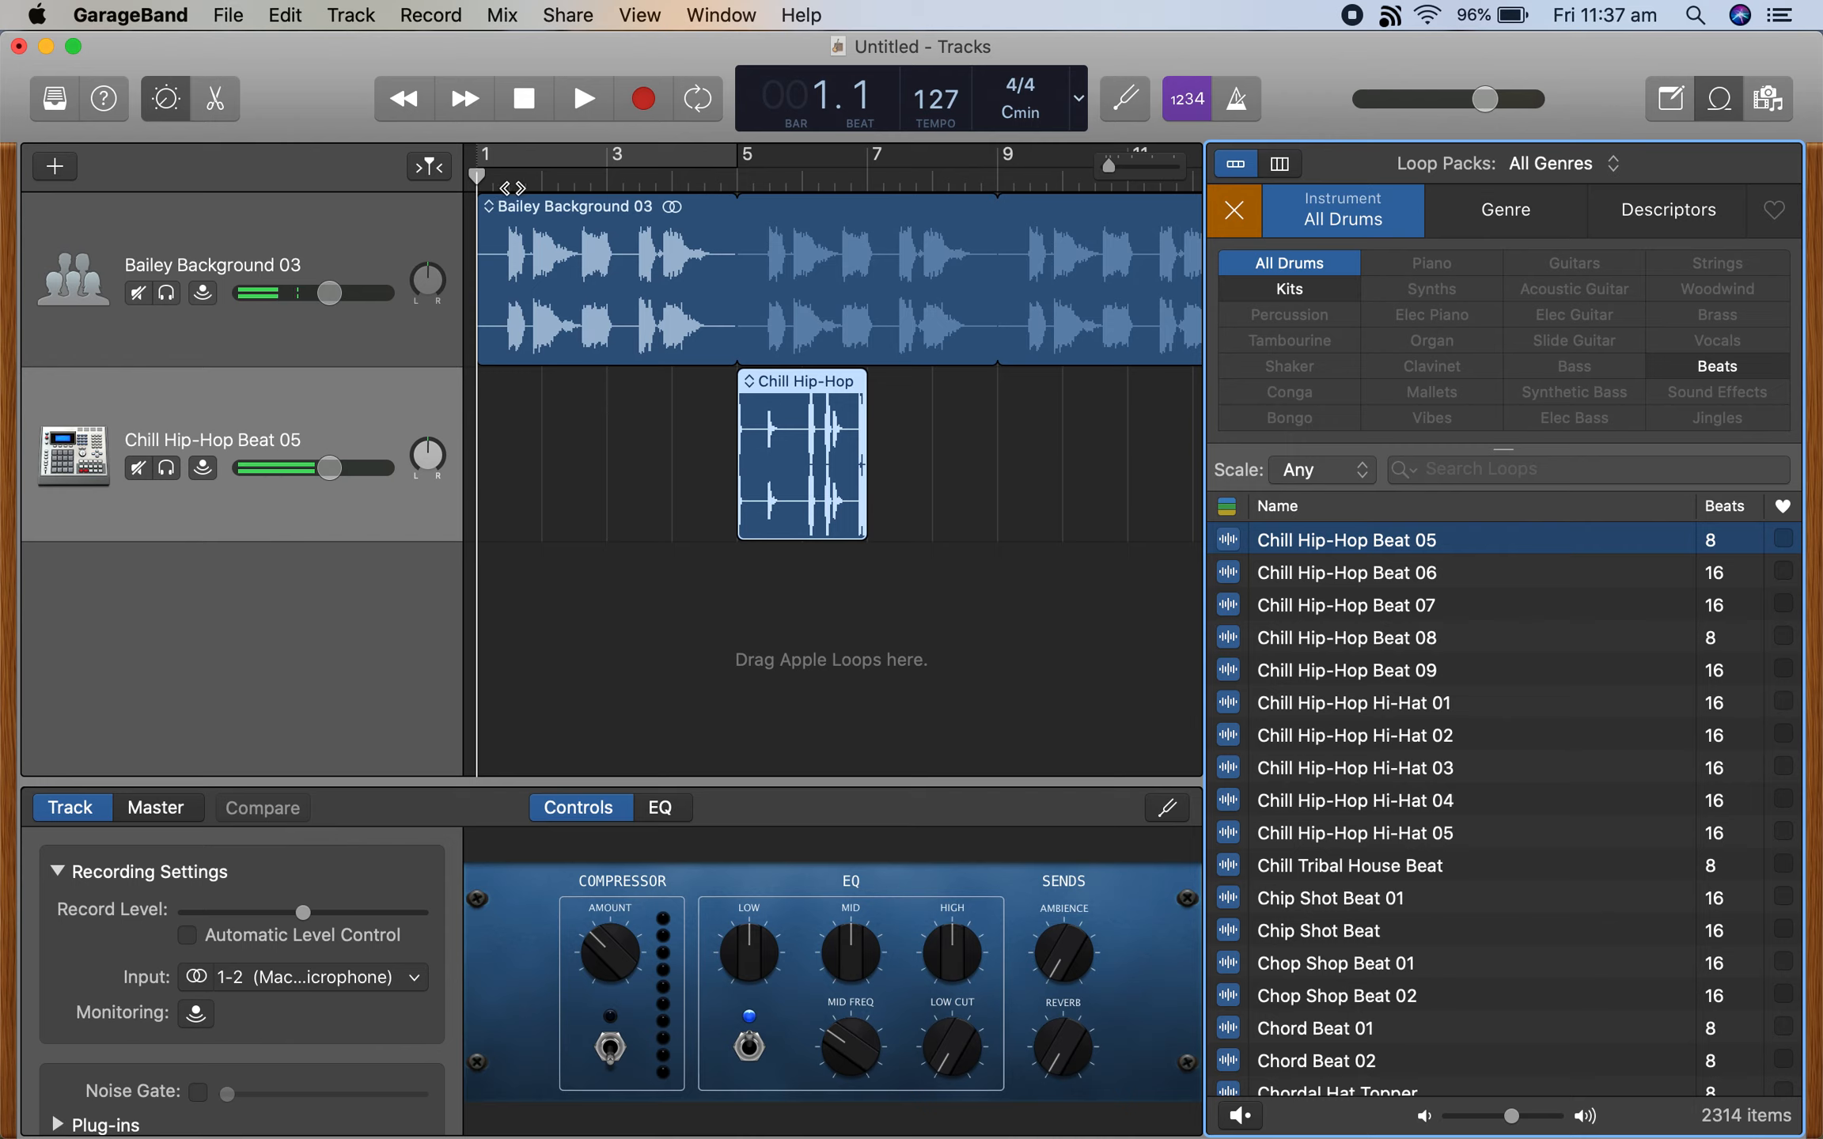
key("space")
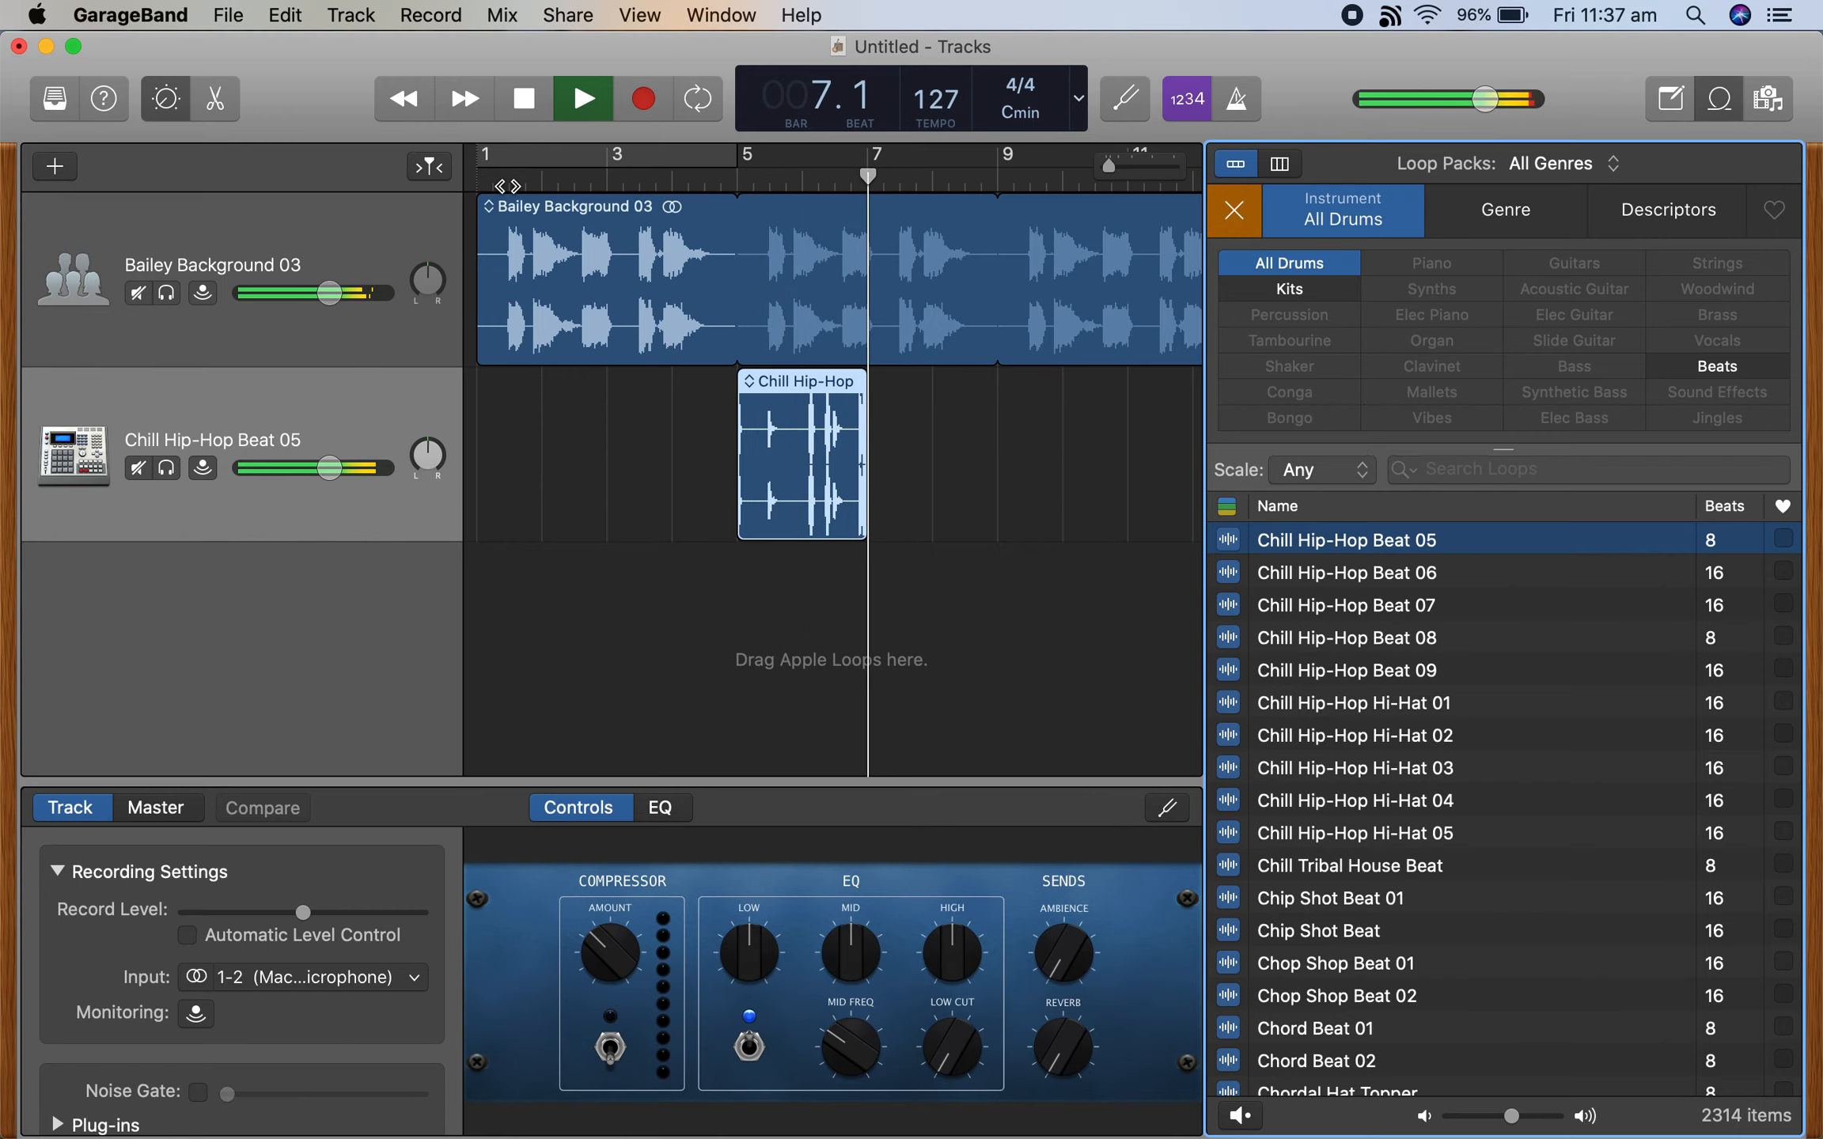
key("space")
Extend the Chill Hip-Hop Beat 05 region as a repeating loop to bar 13, matching the end of the vocal track.
left_click_drag(865, 411, 1141, 419)
scroll(955, 440, "right", 4)
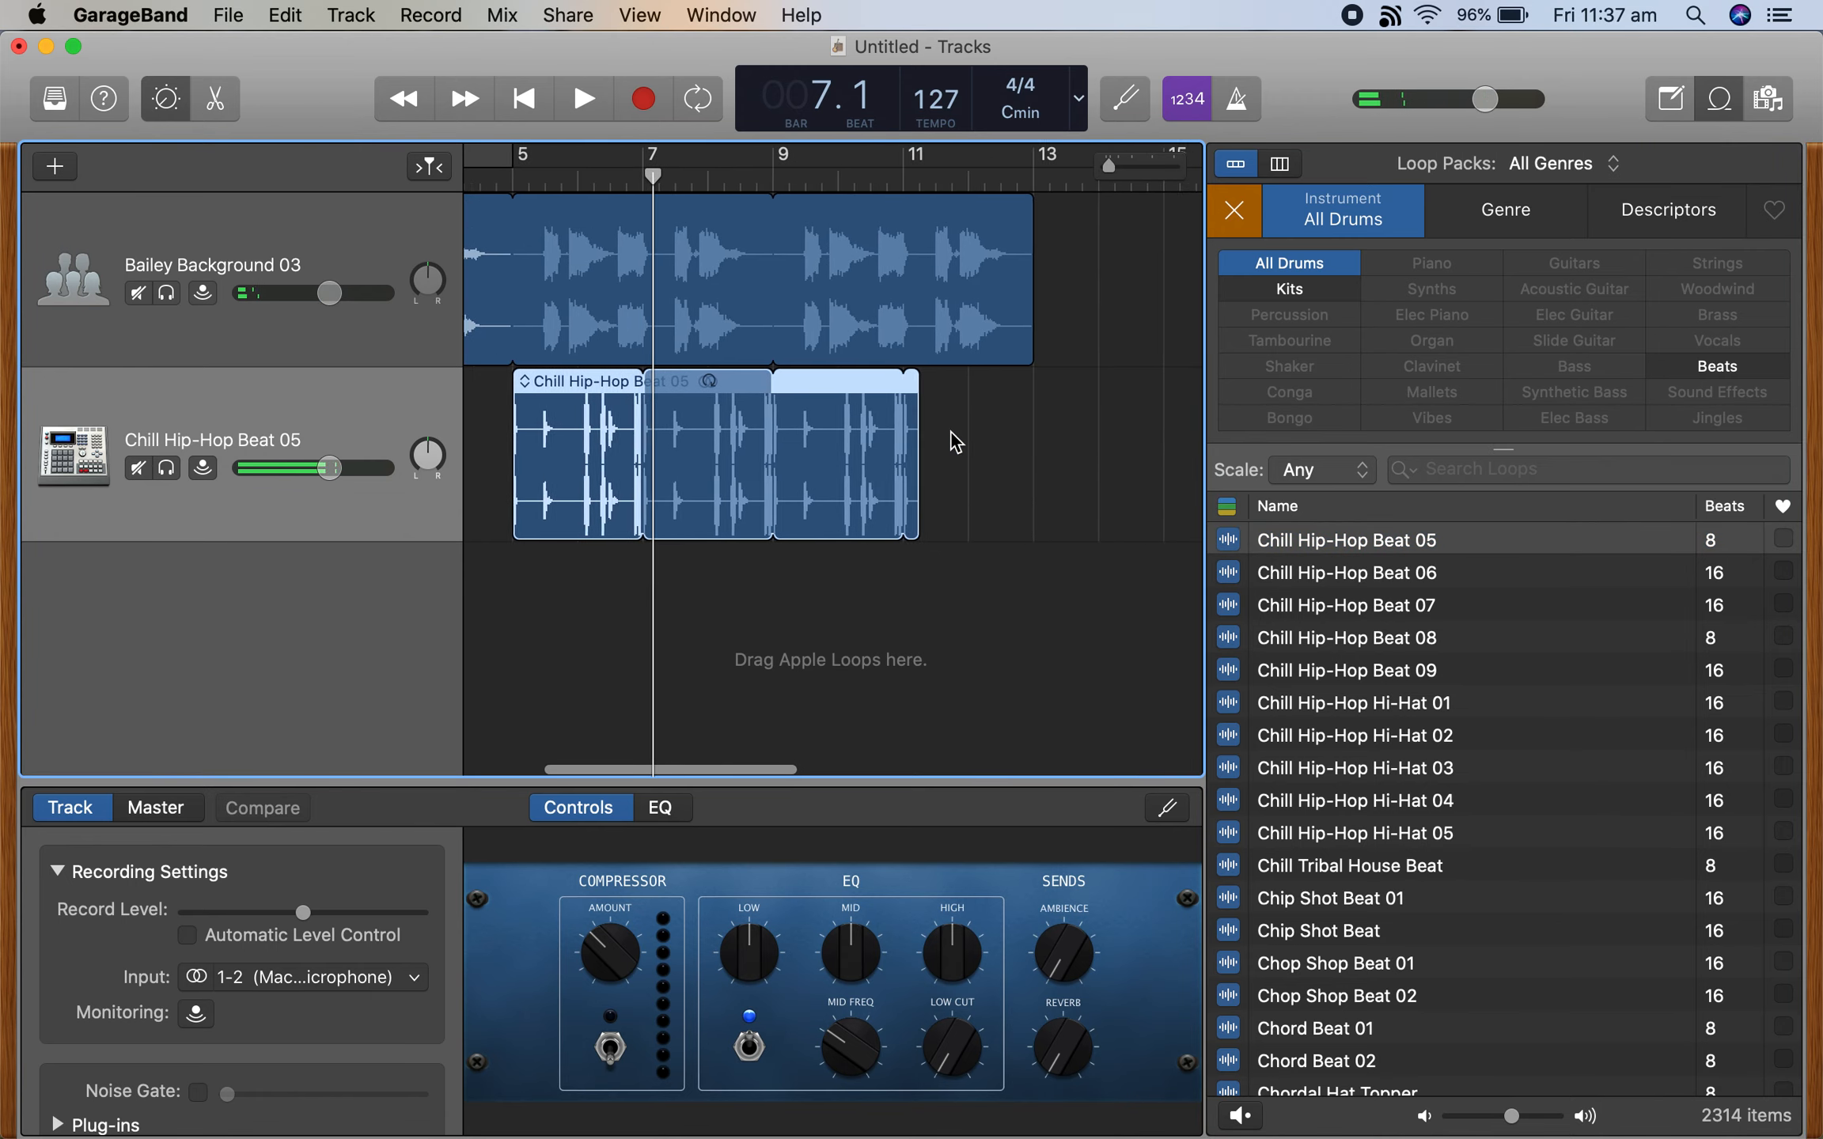
left_click_drag(871, 400, 999, 409)
scroll(858, 416, "left", 5)
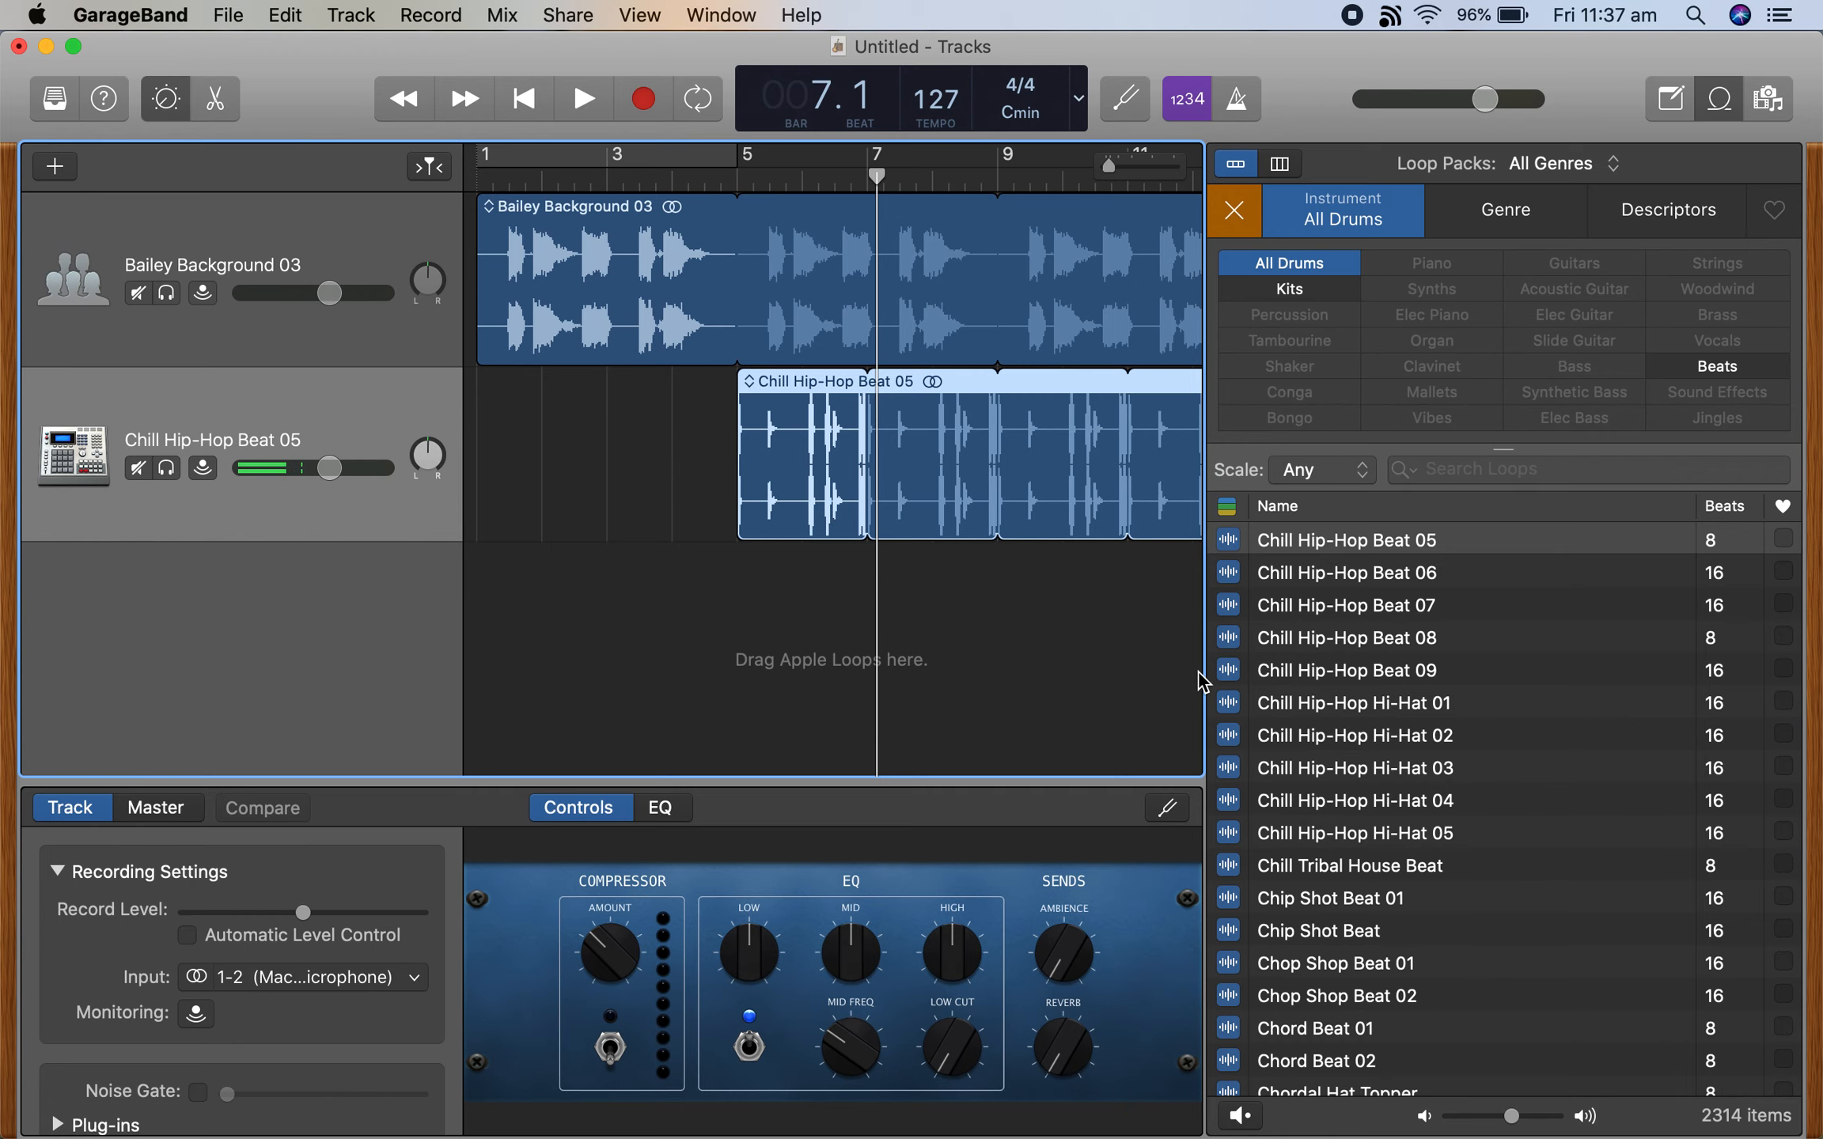
Clear the All Drums filter and show the Vocals loops from the start of the list.
left_click(1252, 207)
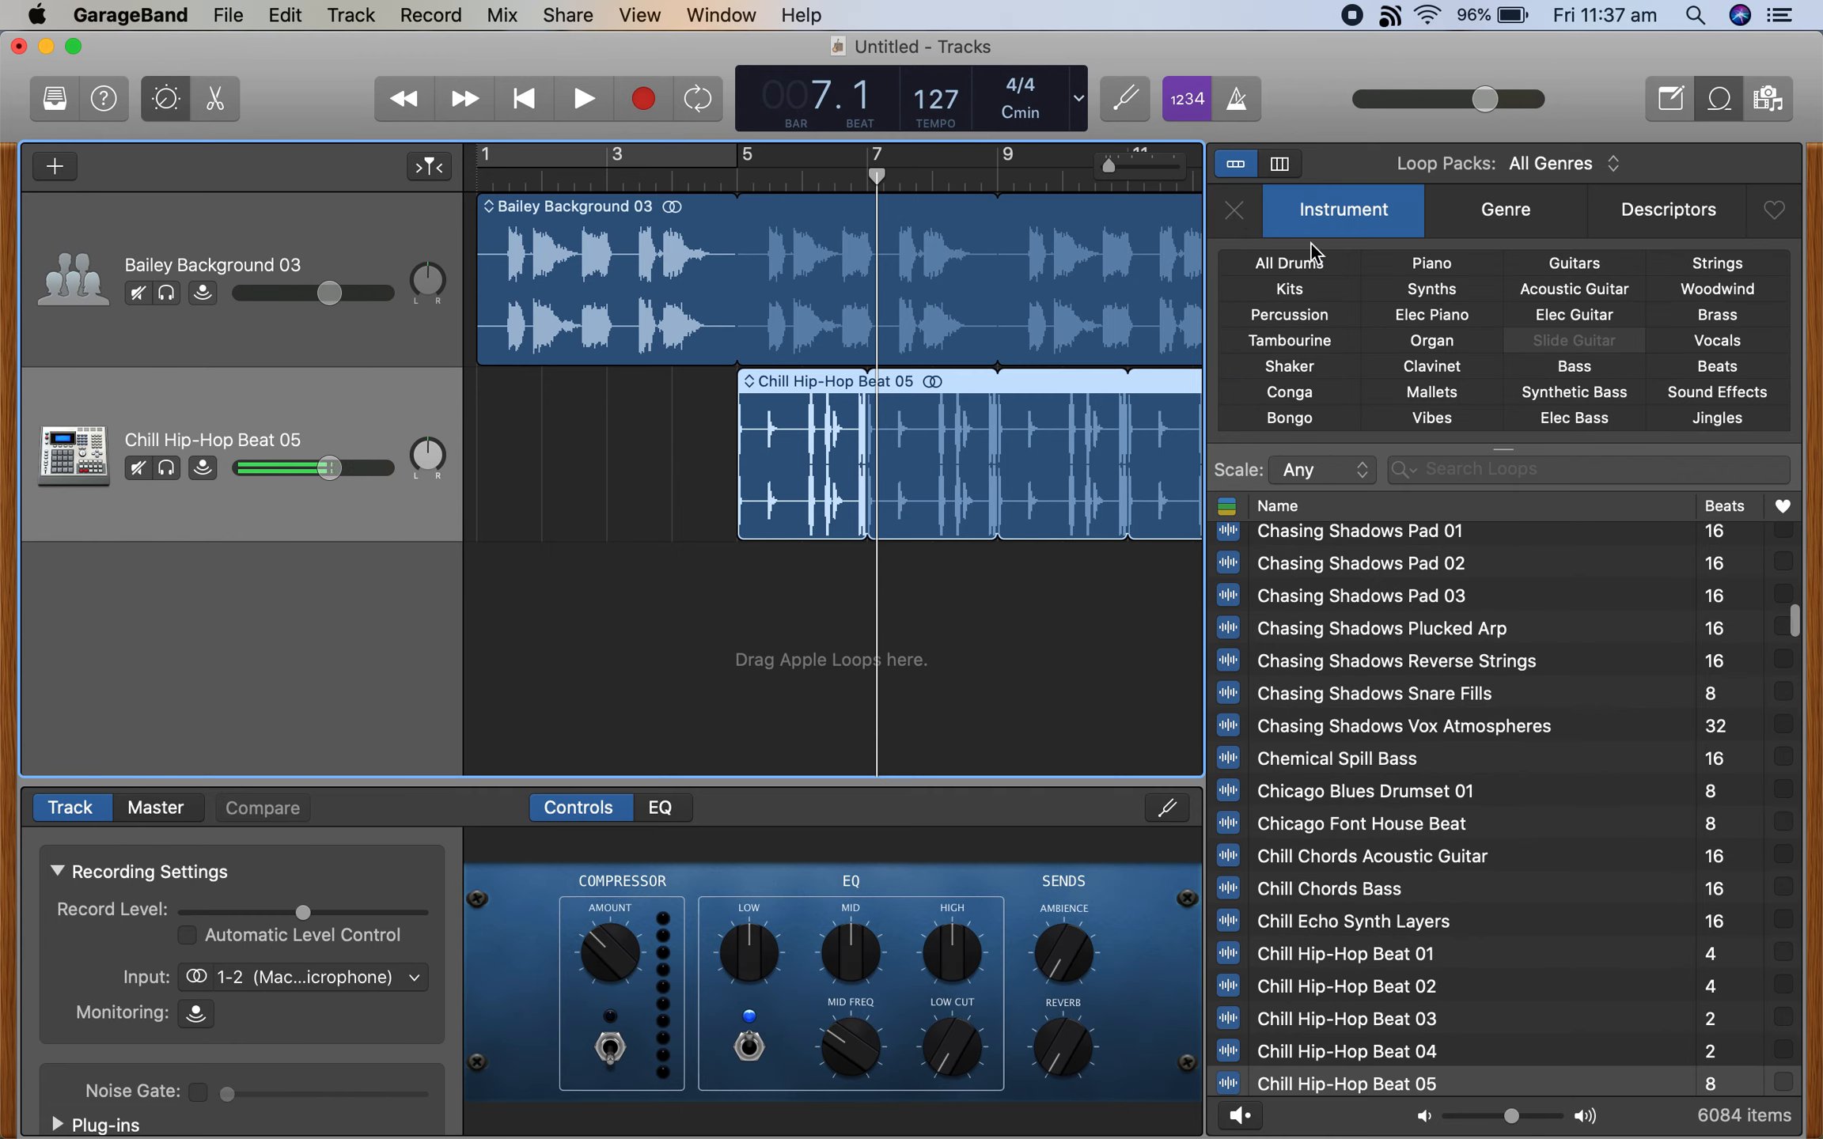
left_click(1745, 346)
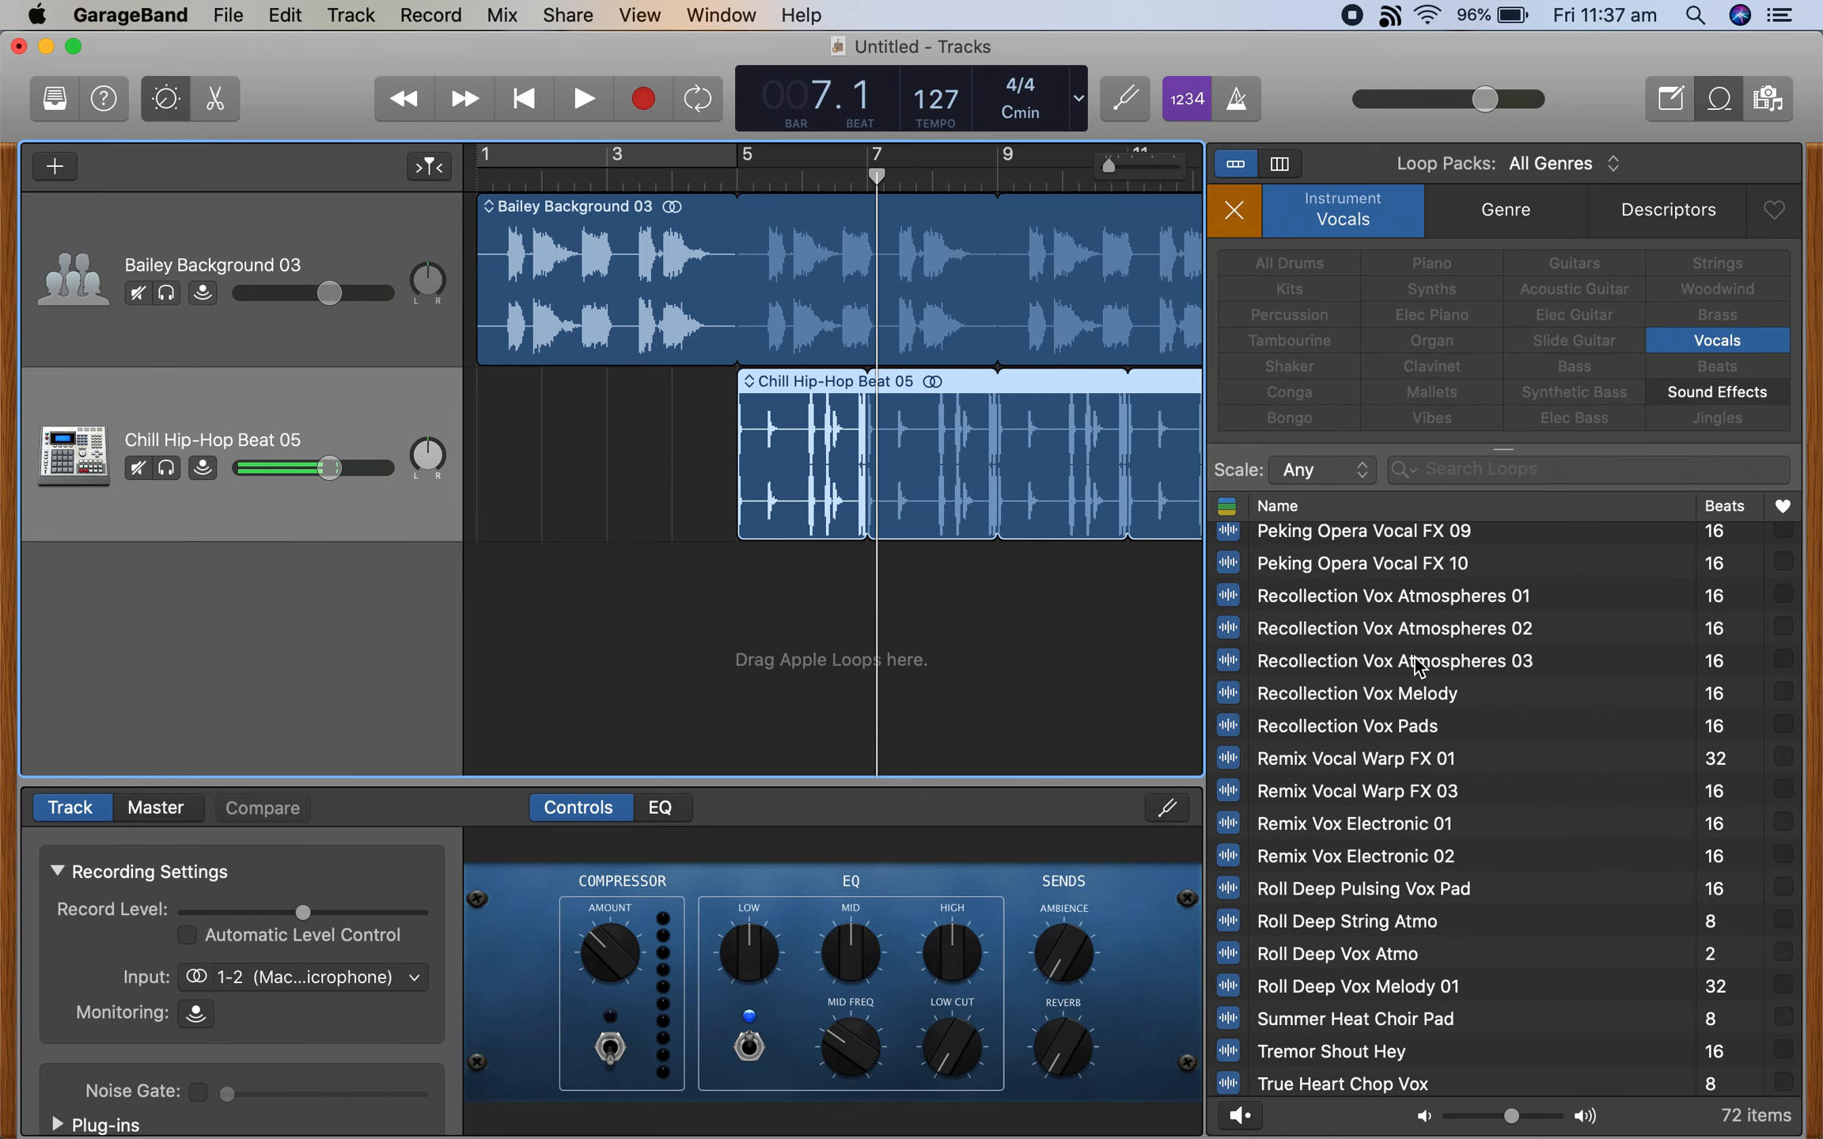
scroll(1418, 666, "up", 15)
scroll(1419, 666, "down", 1)
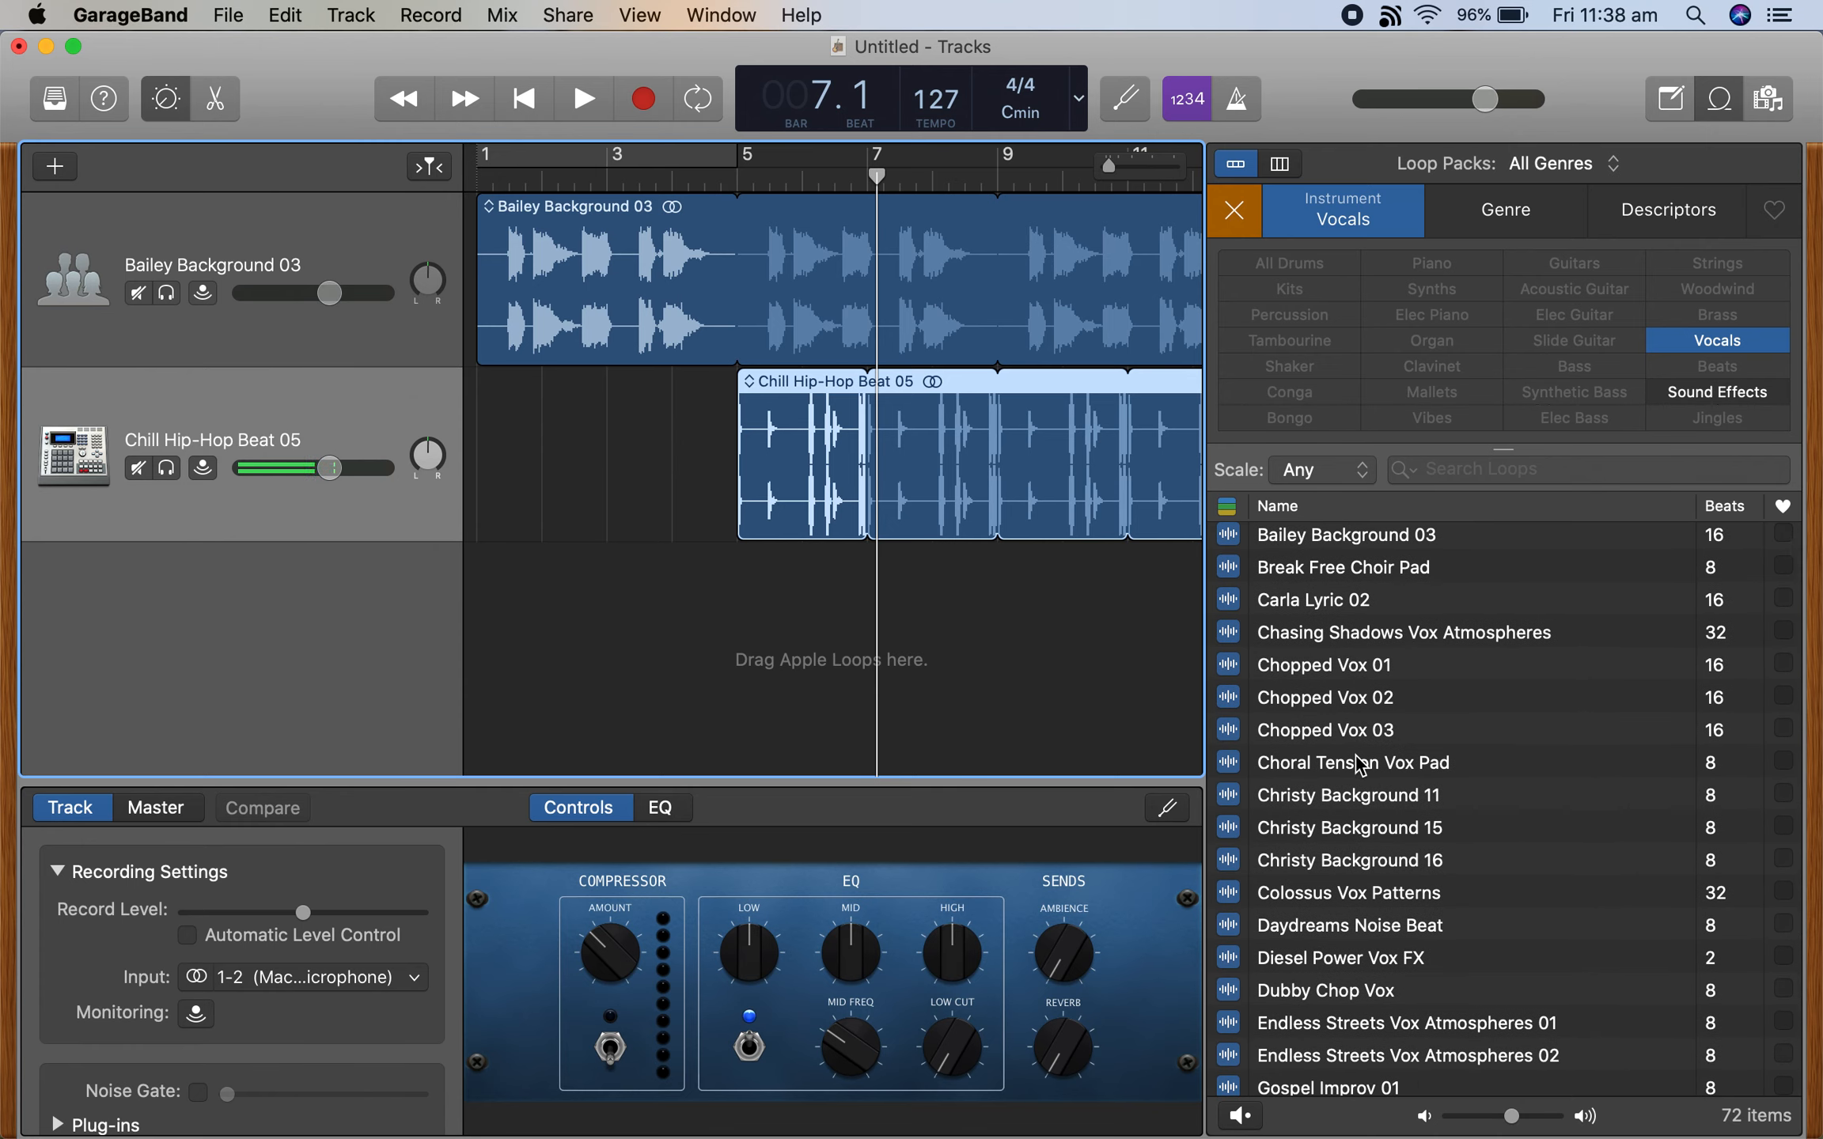
scroll(1350, 755, "up", 1)
Preview Break Free Choir Pad, Chasing Shadows Vox Atmospheres, Chopped Vox 01 and Choral Tension Vox Pad.
left_click(1353, 605)
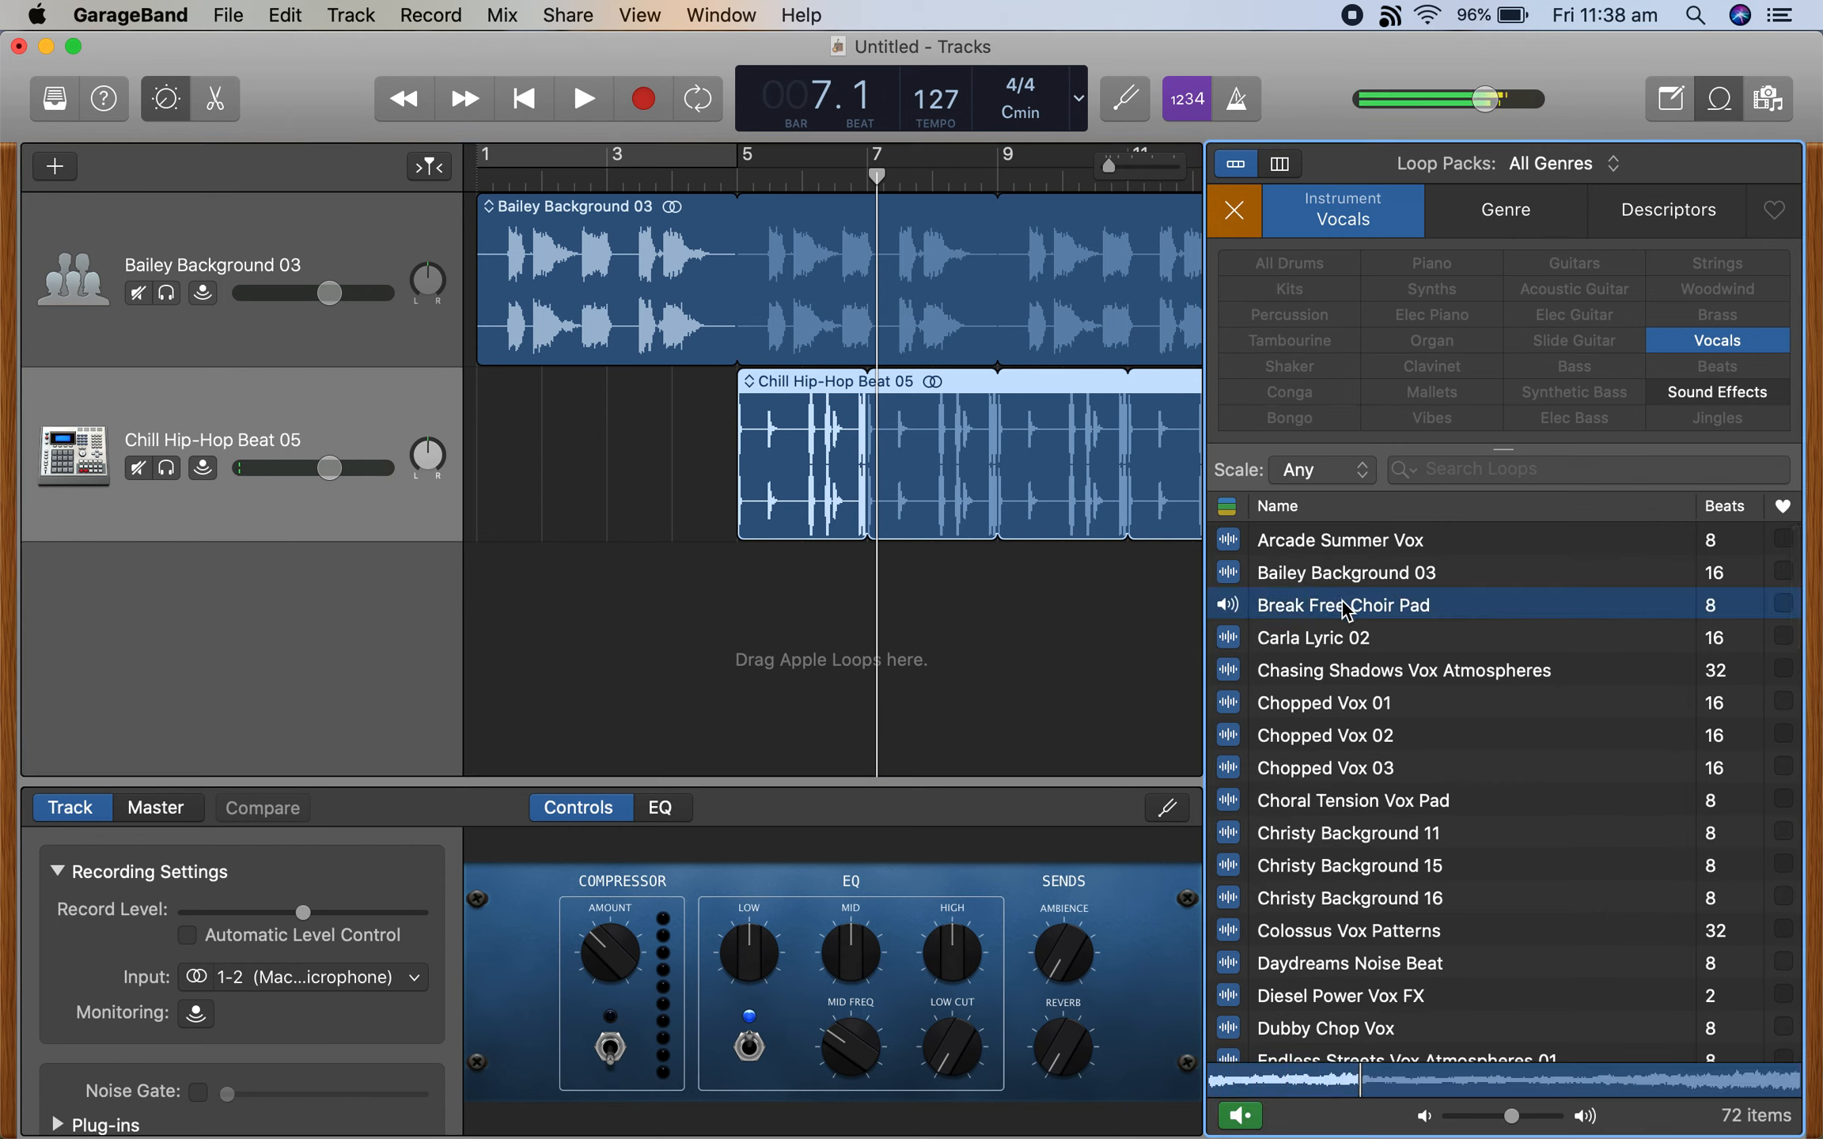
left_click(1326, 672)
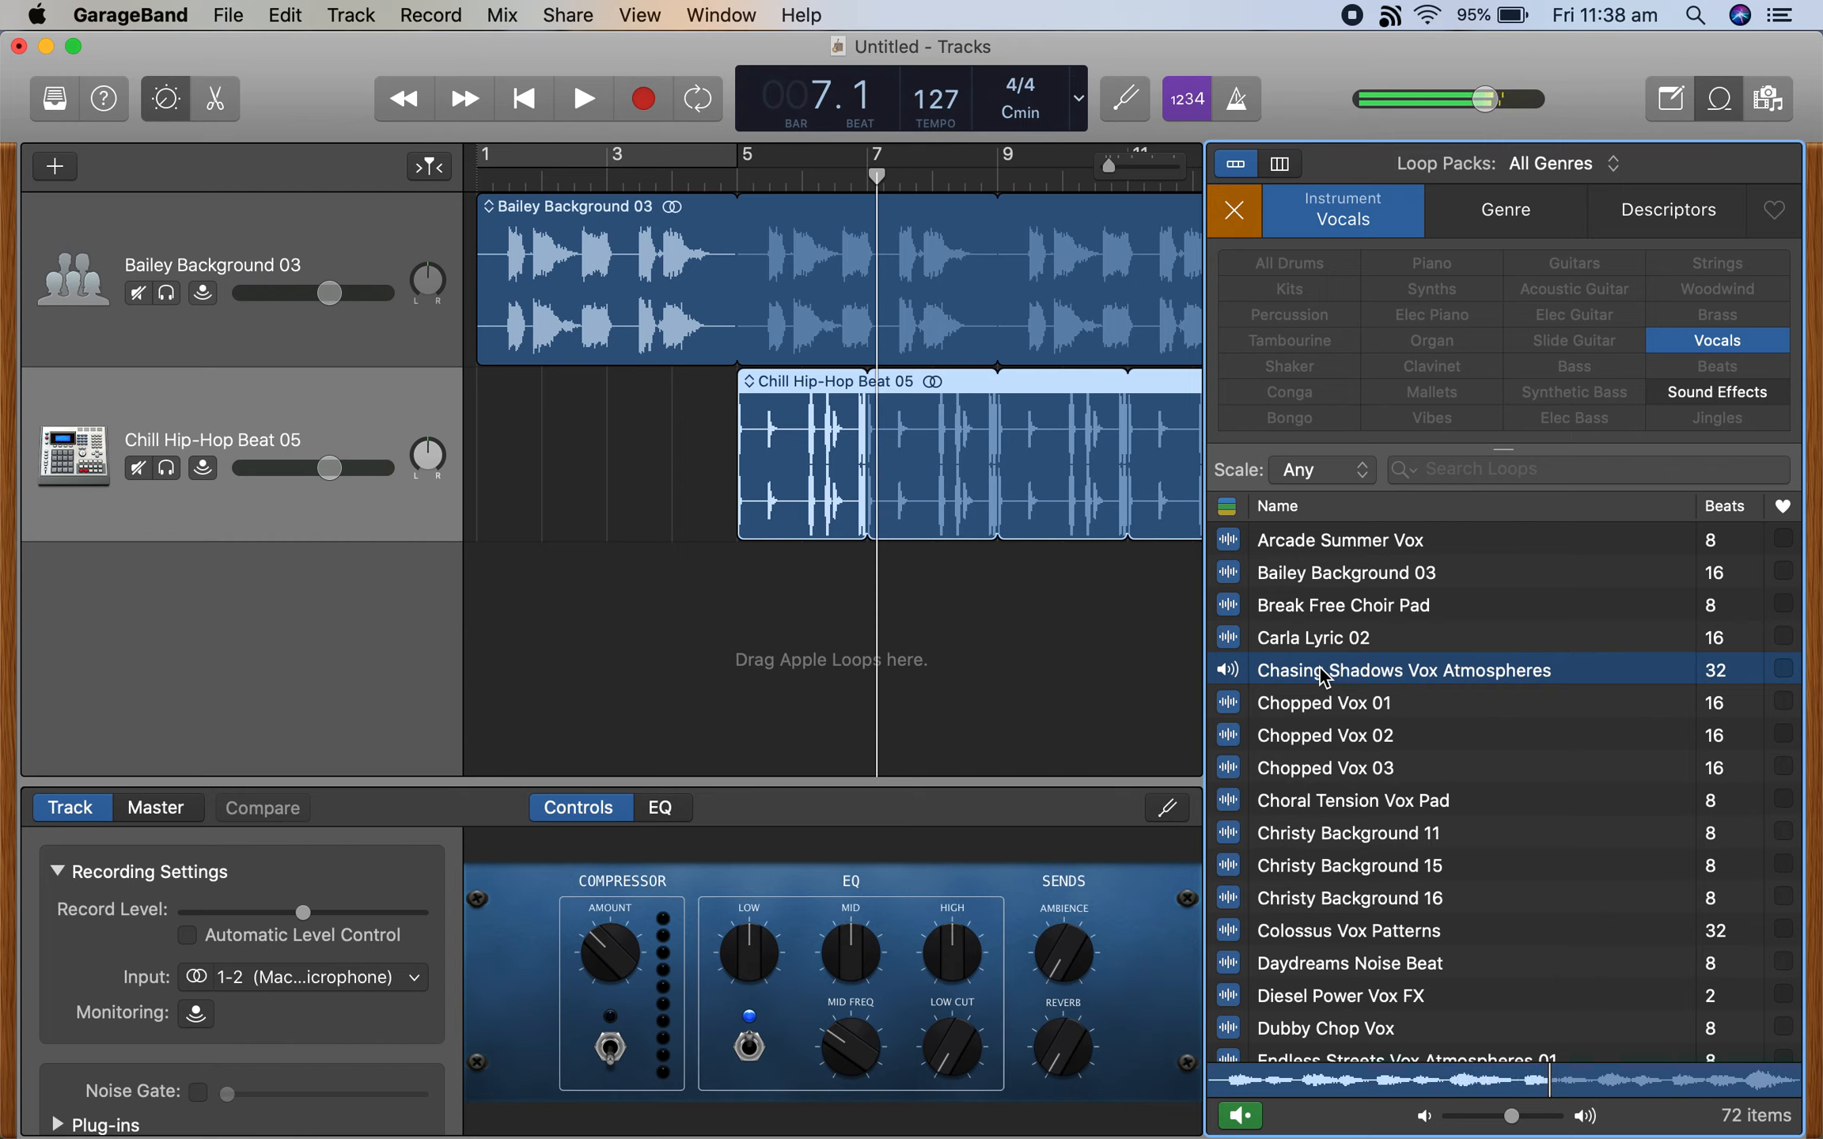
left_click(1323, 678)
left_click(1315, 703)
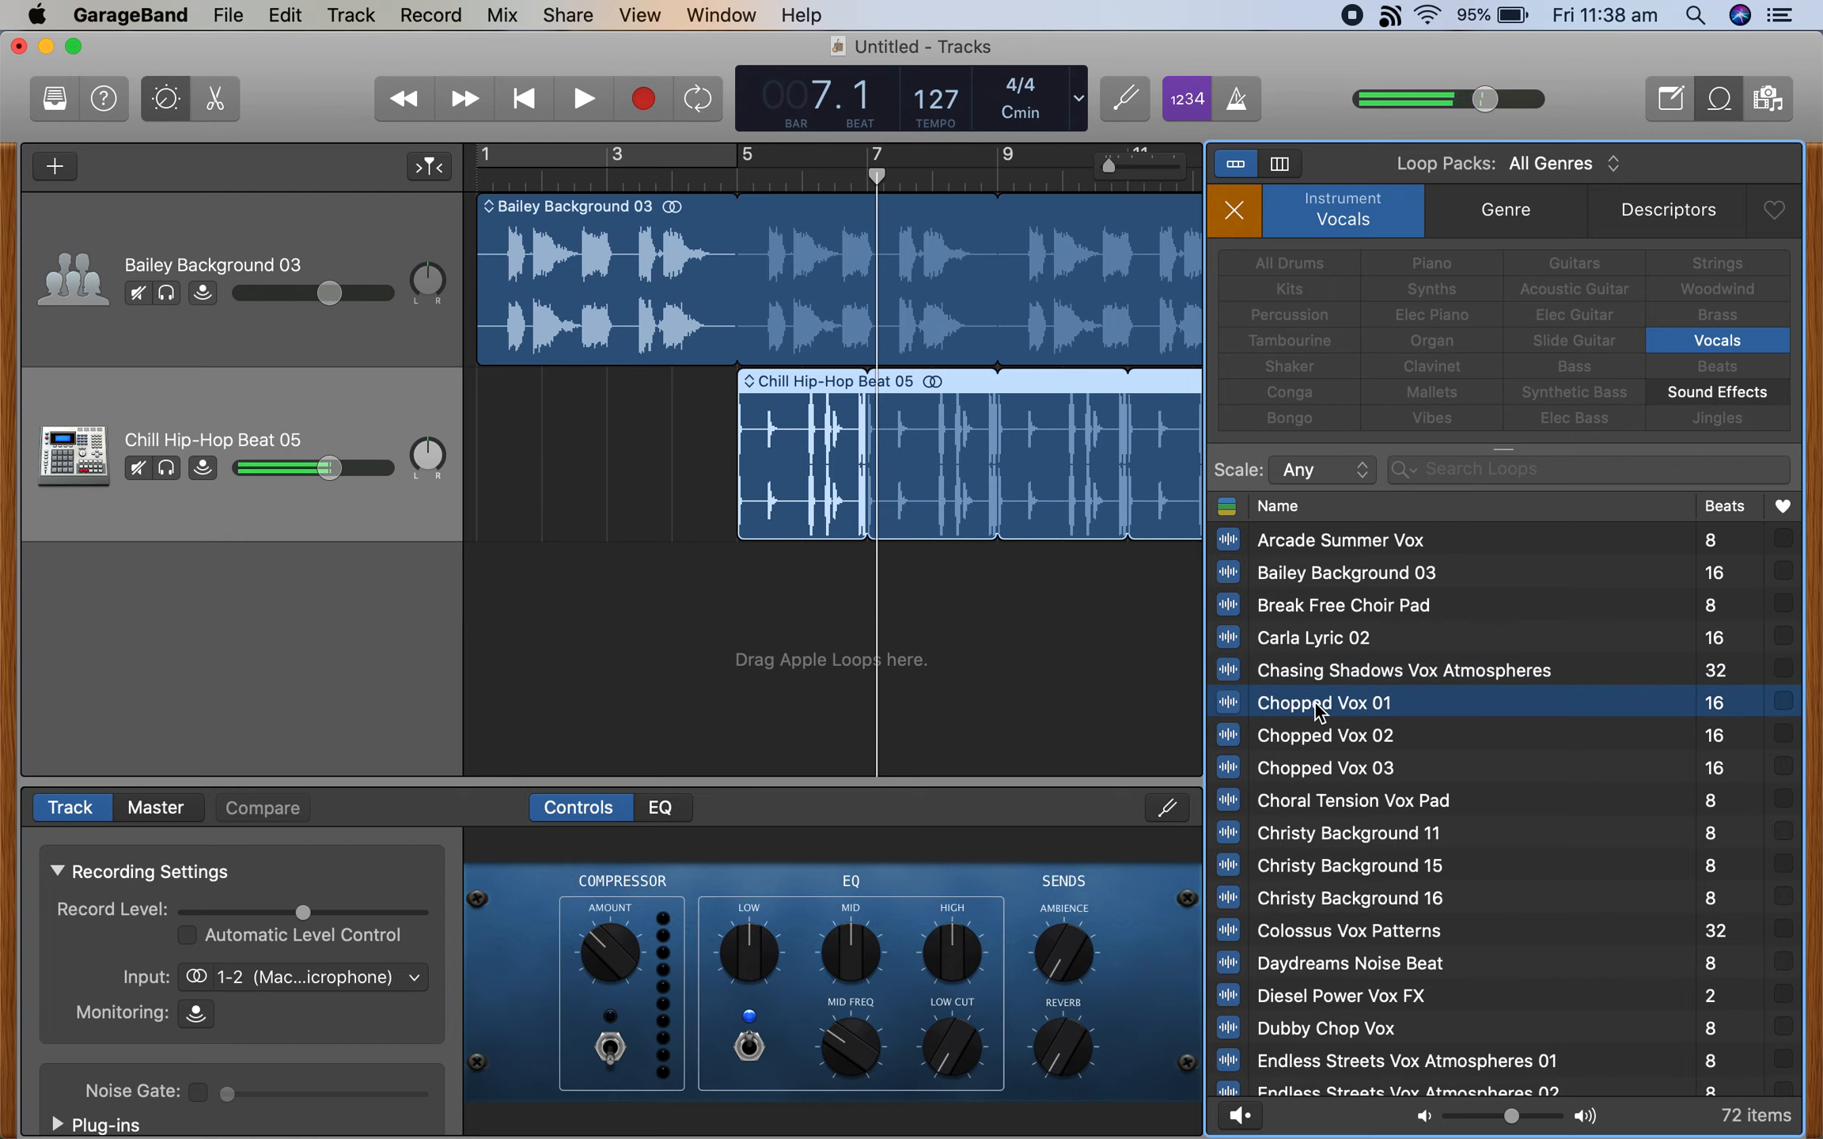
left_click(1313, 799)
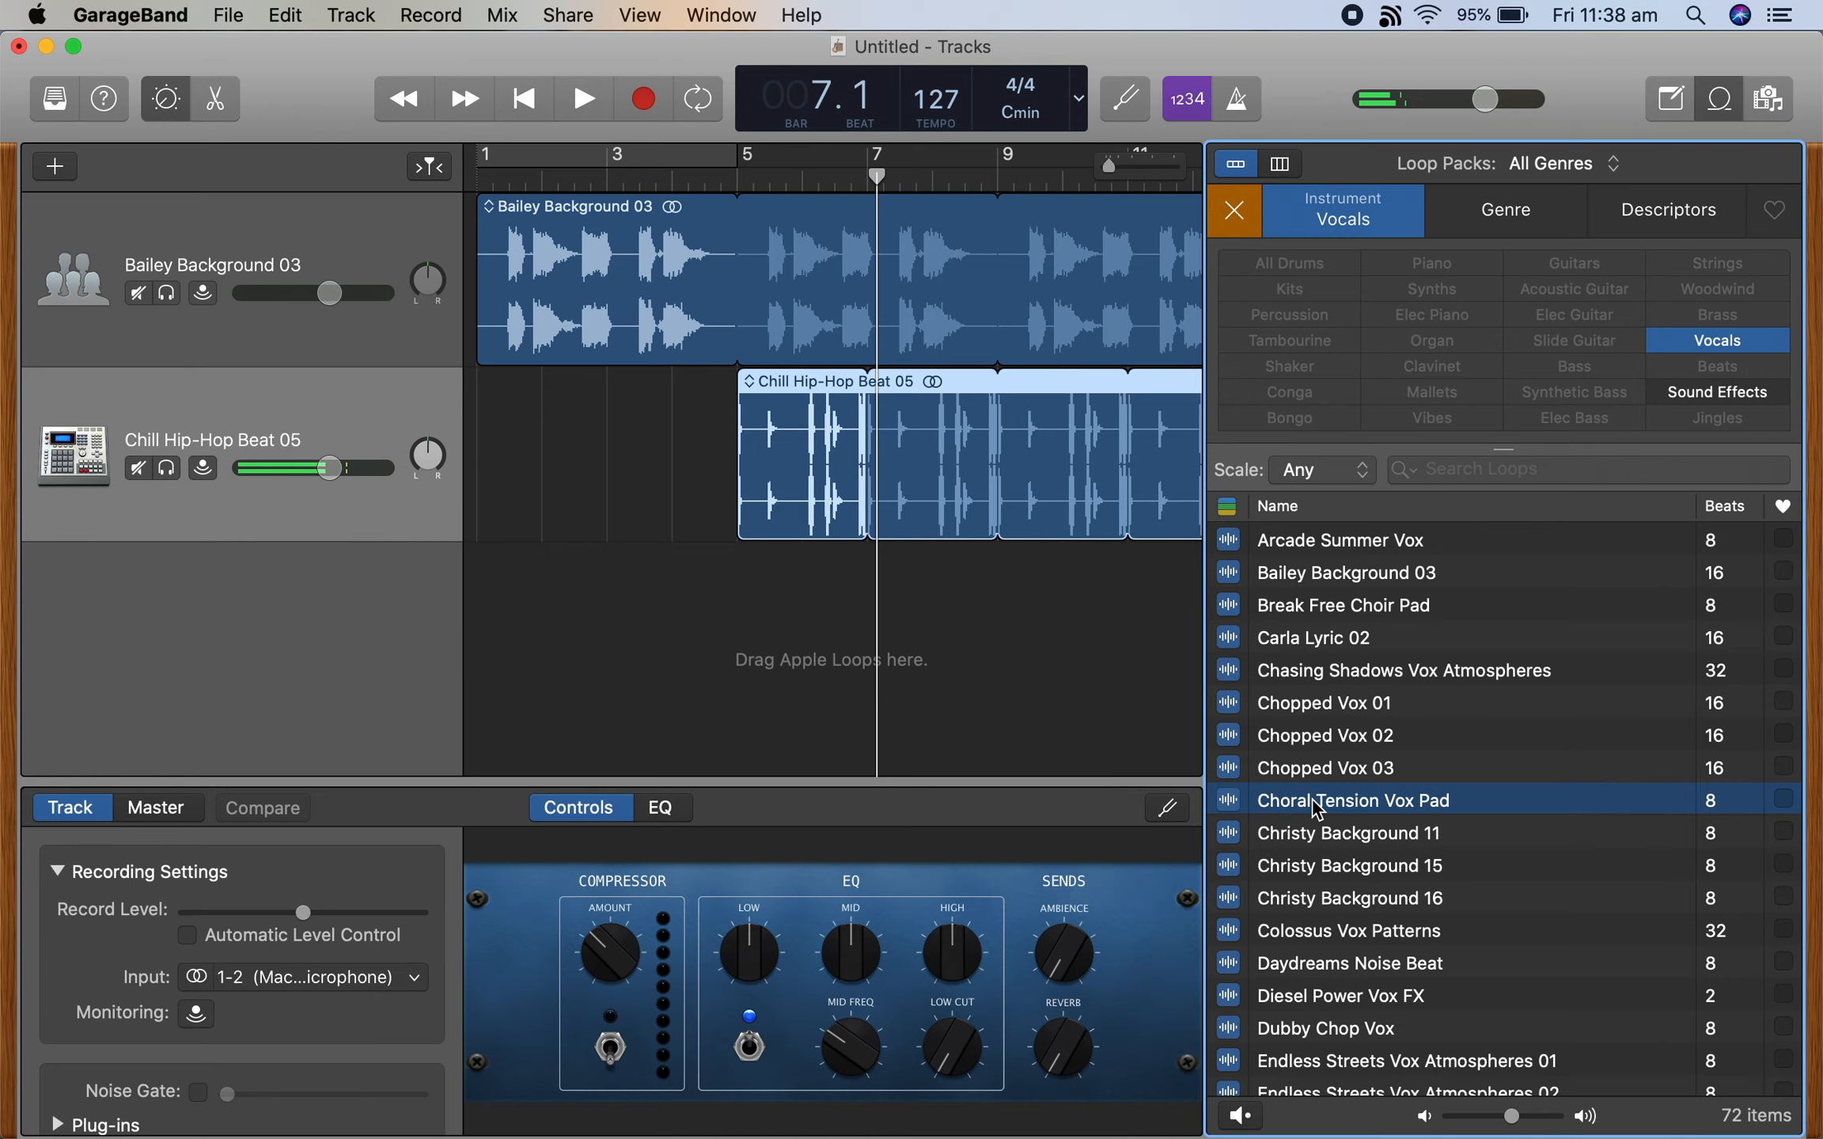
scroll(1314, 801, "down", 3)
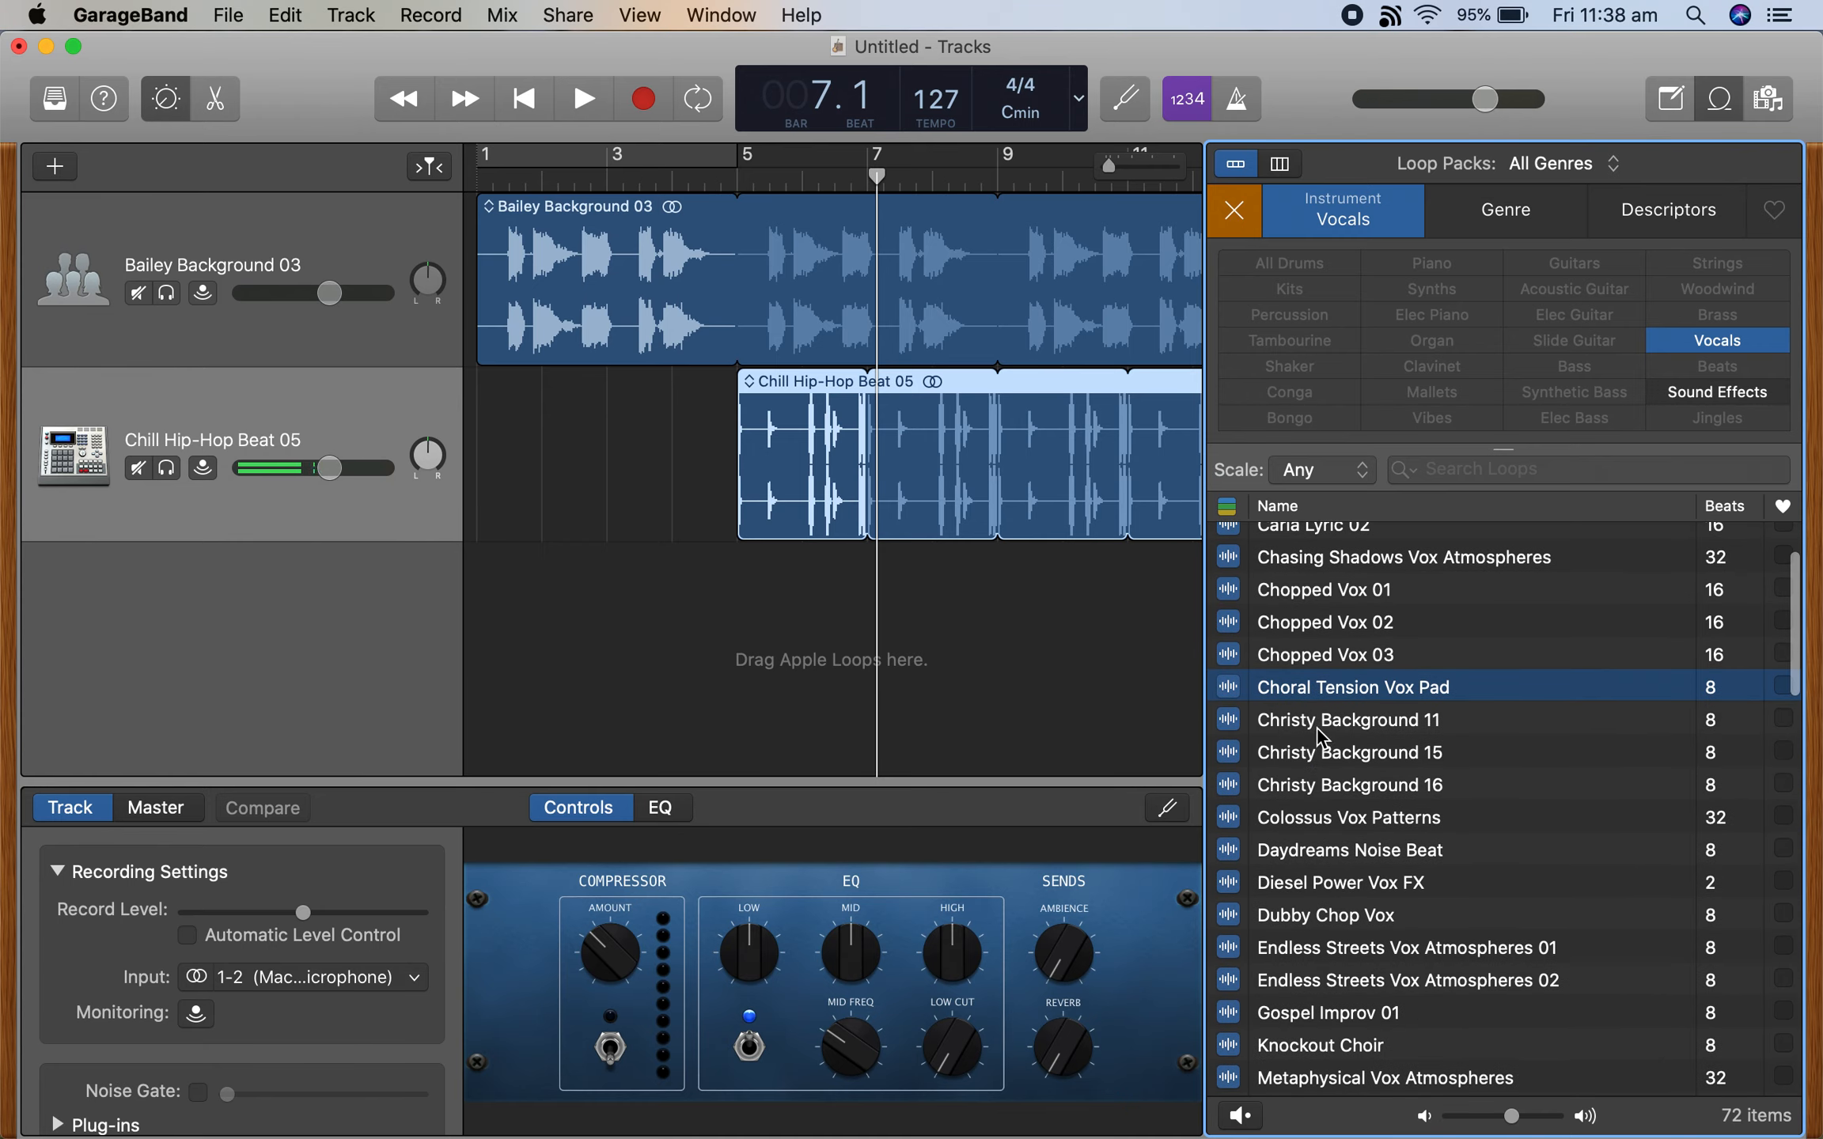
Preview Christy Background 11, add it at bar 9 on a new track, and extend it as a repeating loop to bar 13.
left_click(1317, 728)
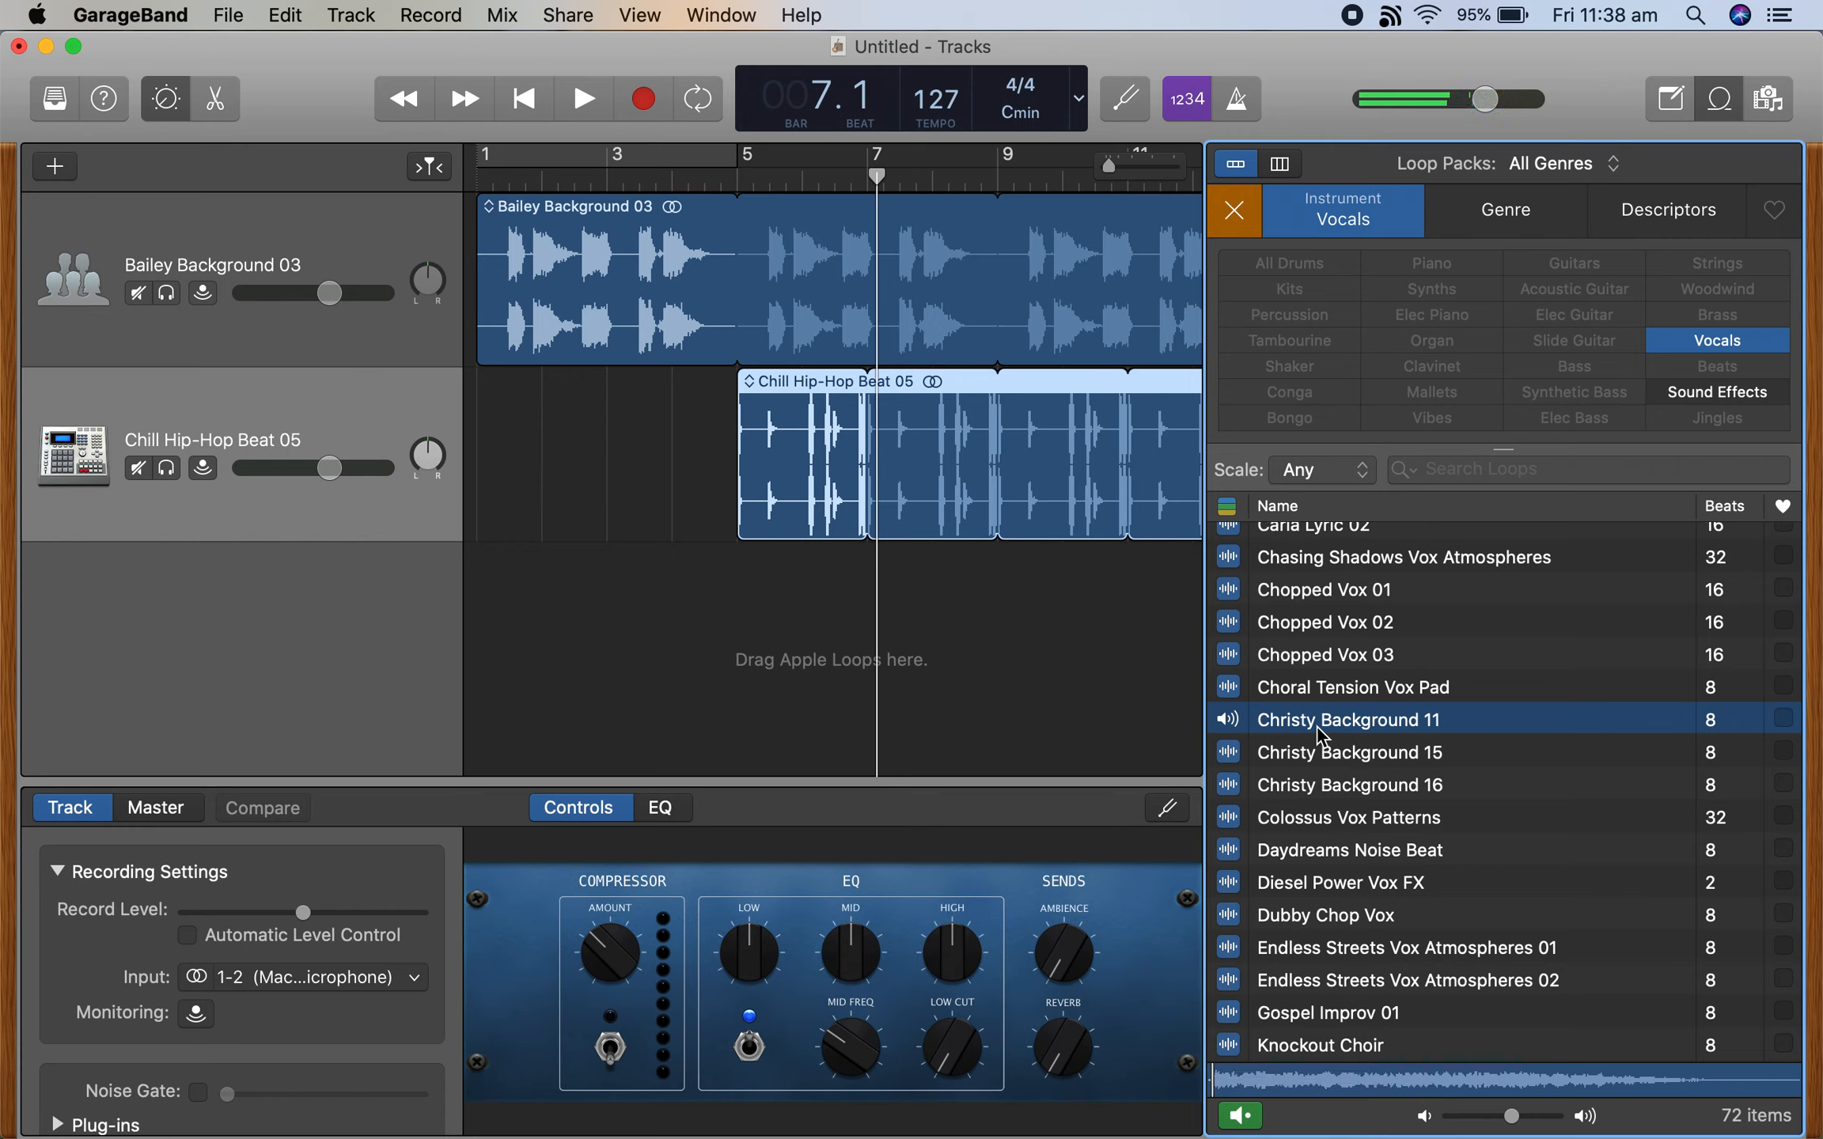
left_click(1317, 727)
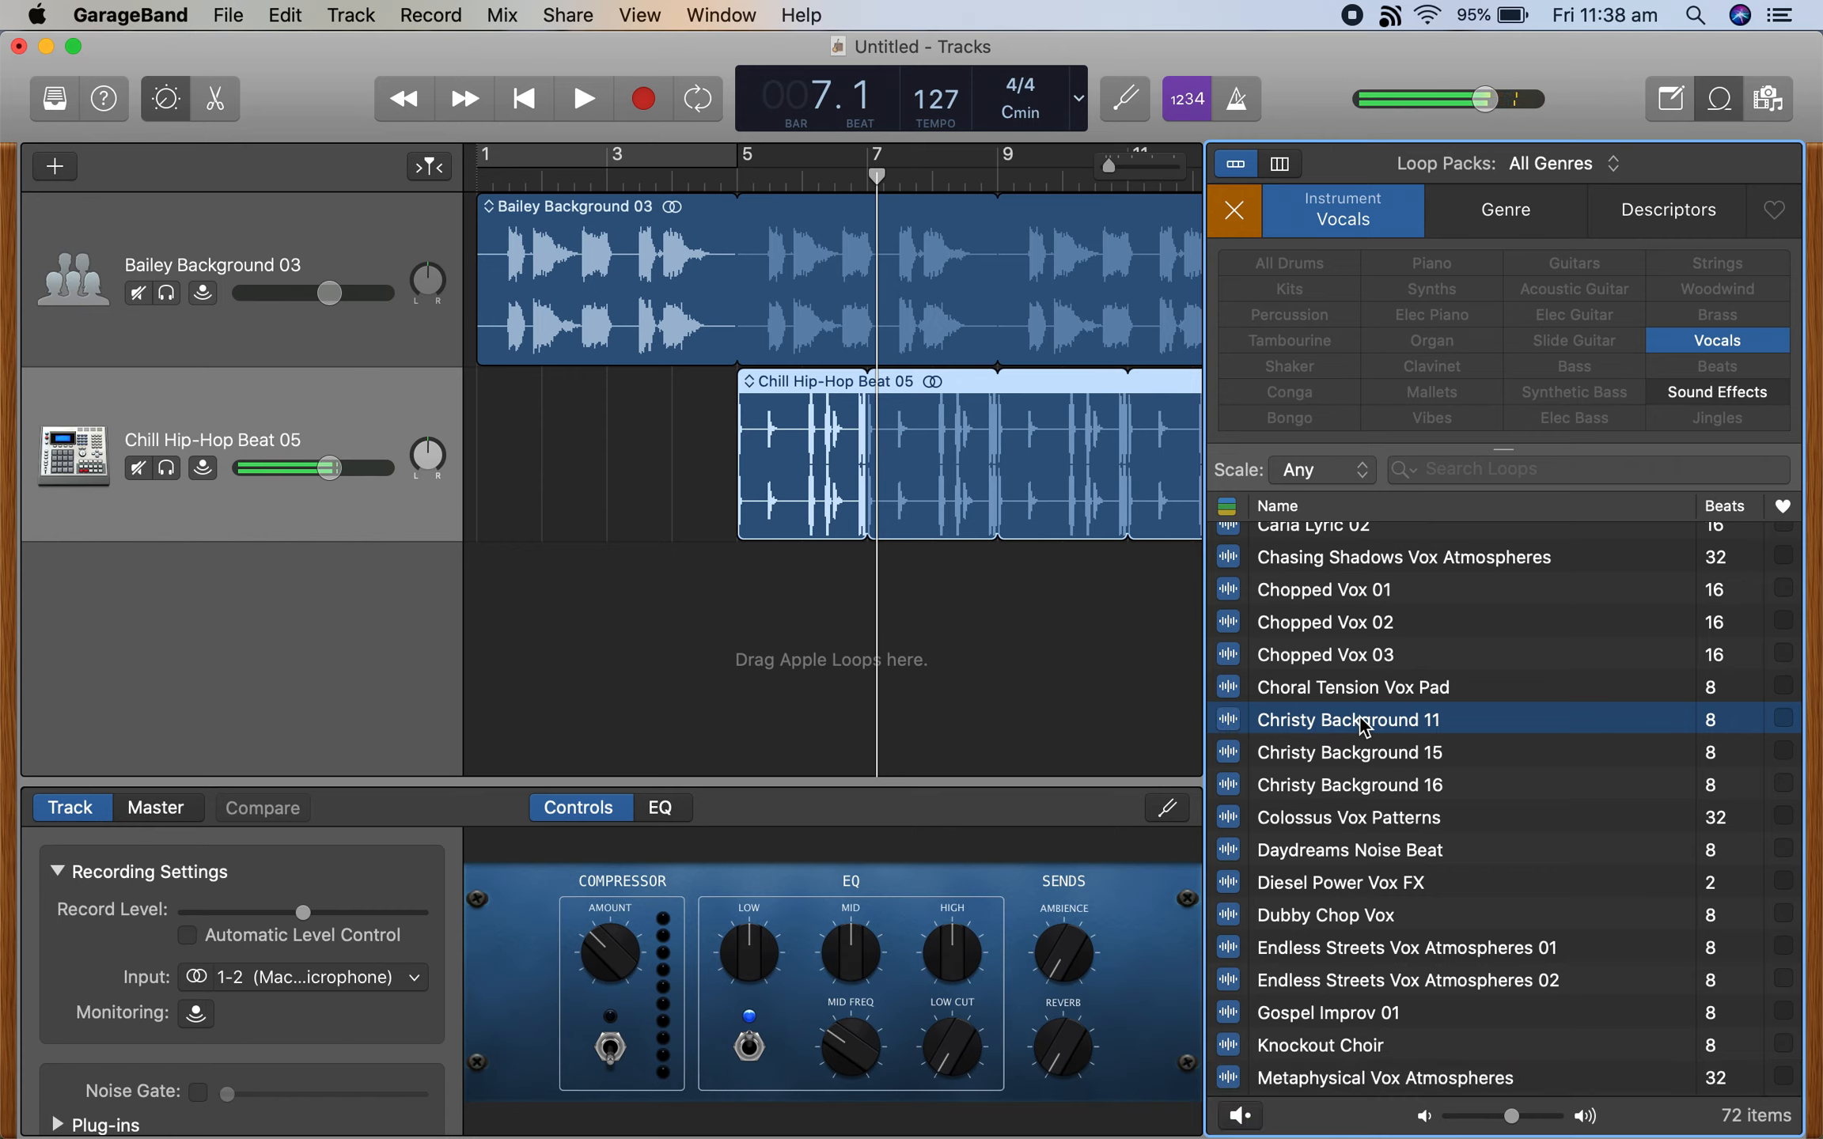
left_click_drag(1364, 726, 992, 632)
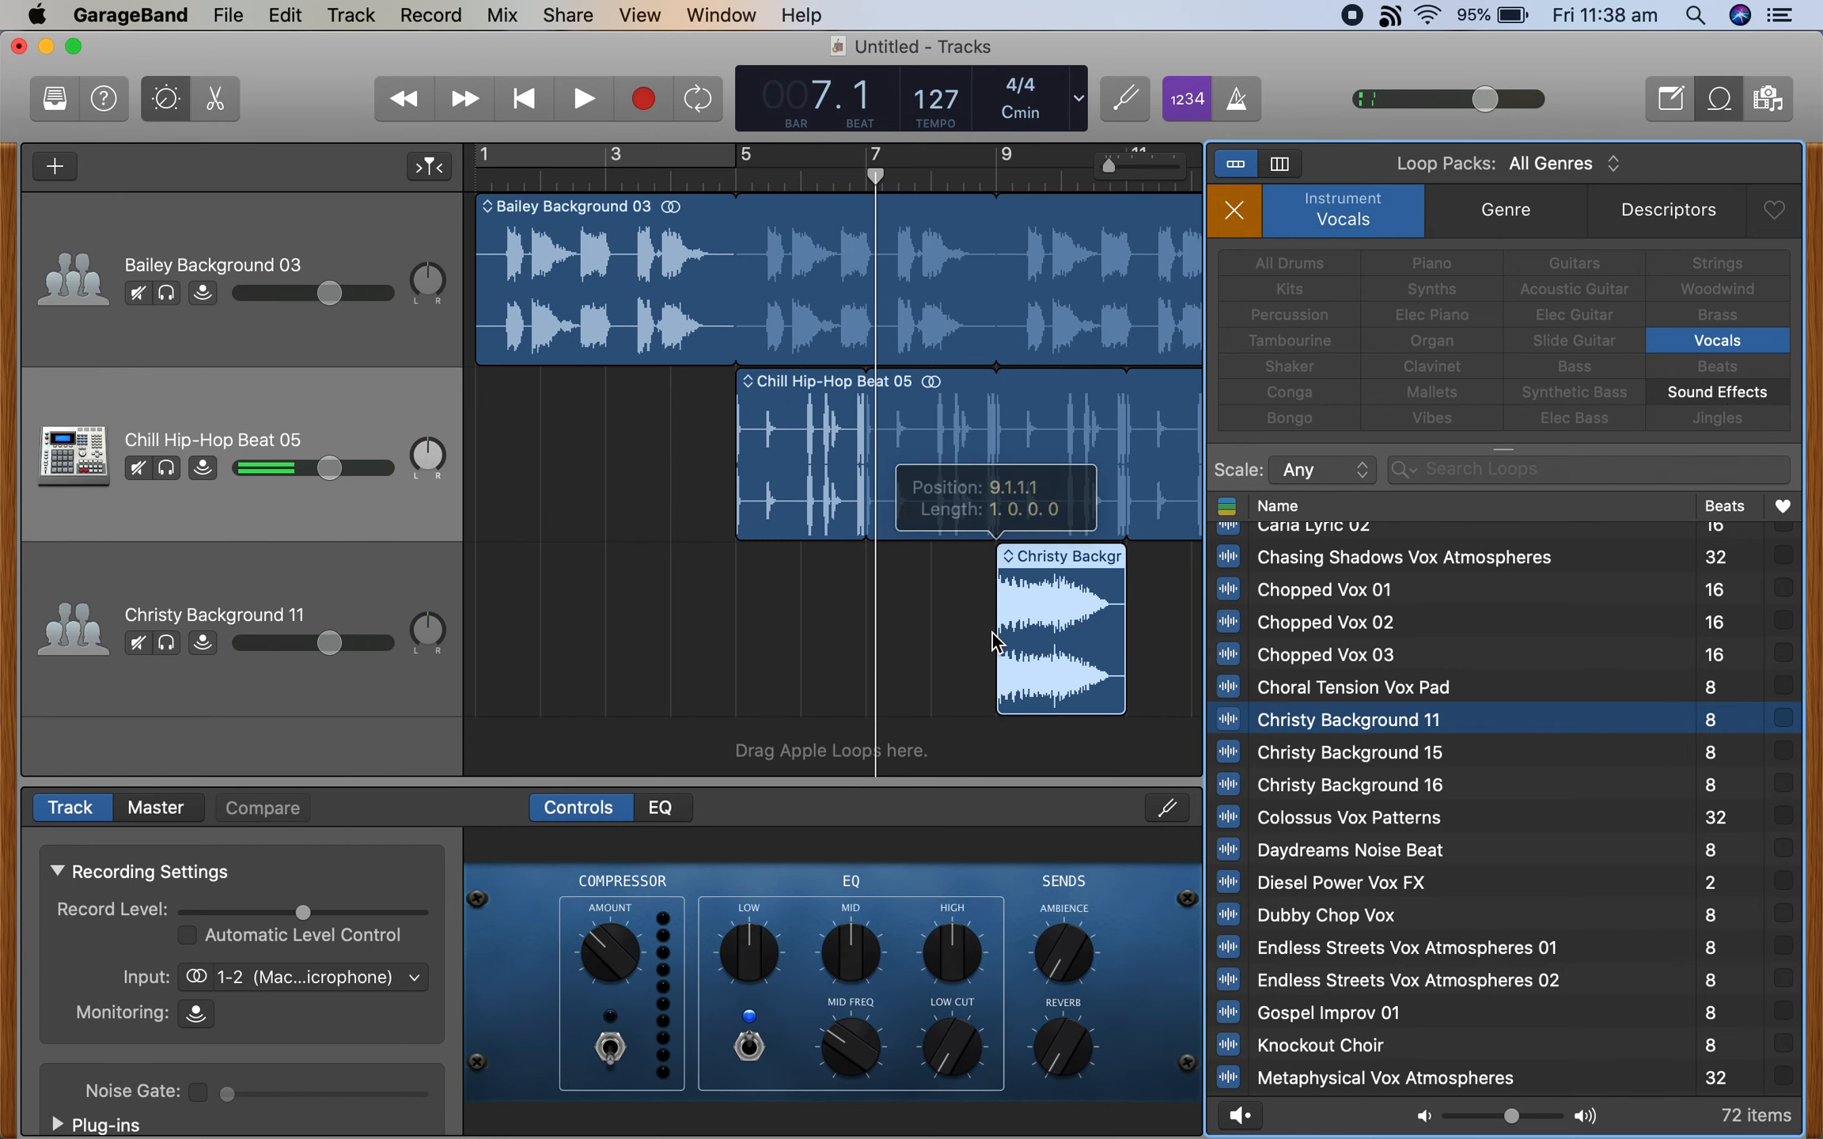
scroll(1096, 608, "right", 5)
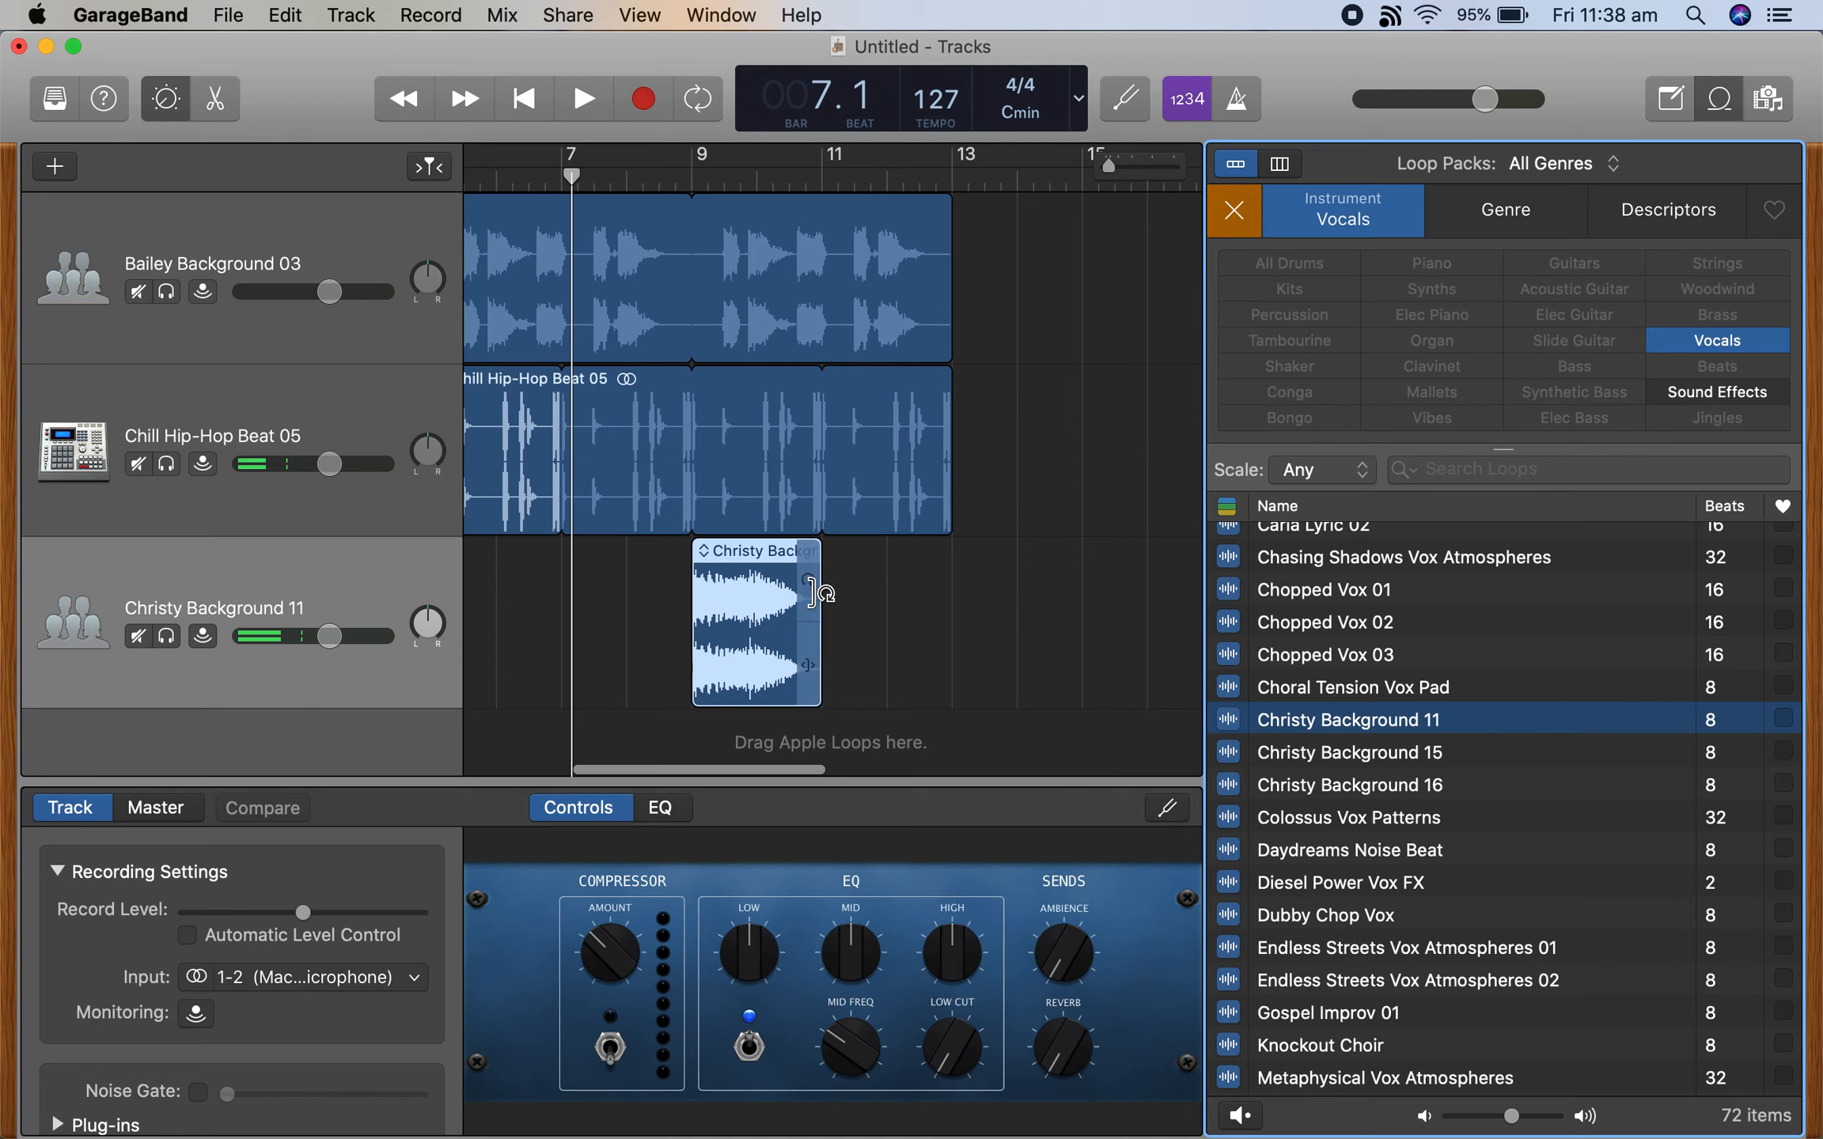
left_click_drag(815, 593, 945, 590)
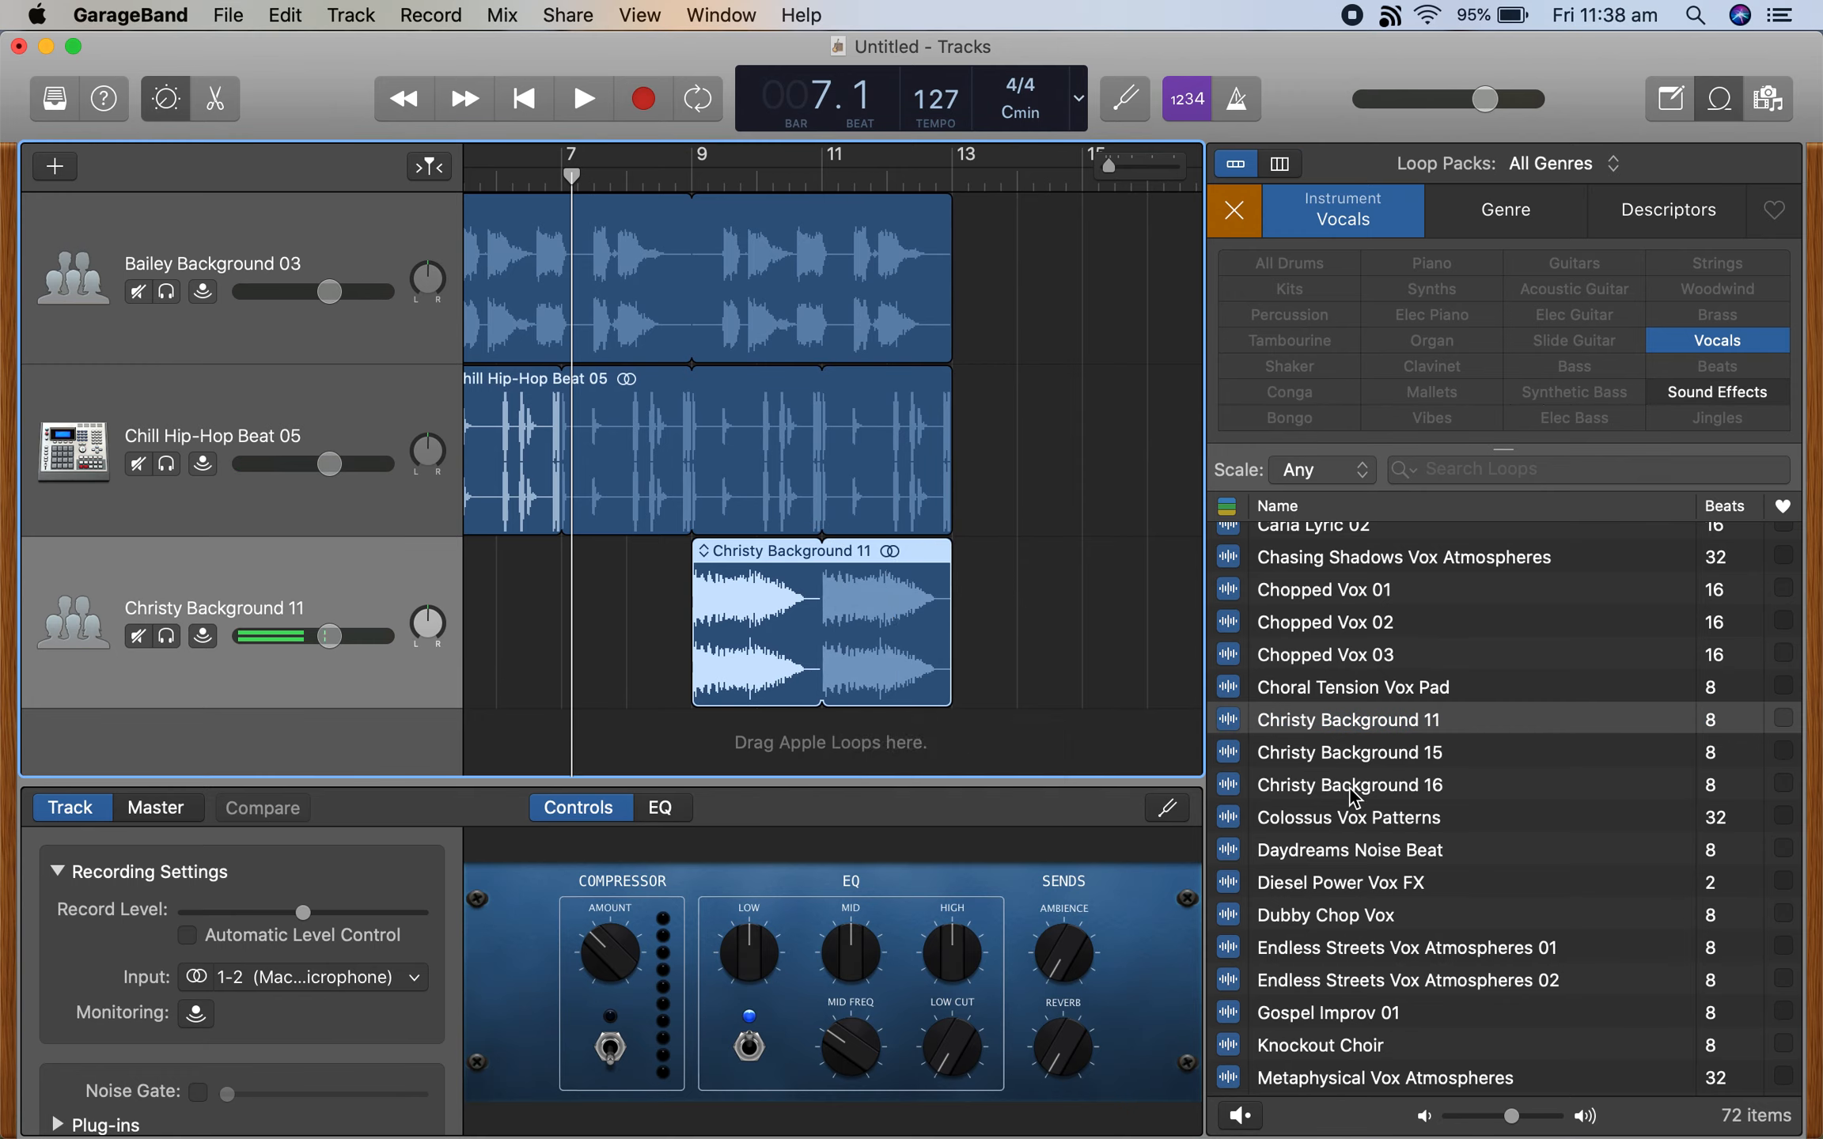
Preview further vocal loops from Christy Background 16 and Colossus Vox Patterns through Daydreams Noise Beat, Diesel Power Vox FX and Dubby Chop Vox to Gospel Improv 01.
left_click(1354, 791)
left_click(1347, 773)
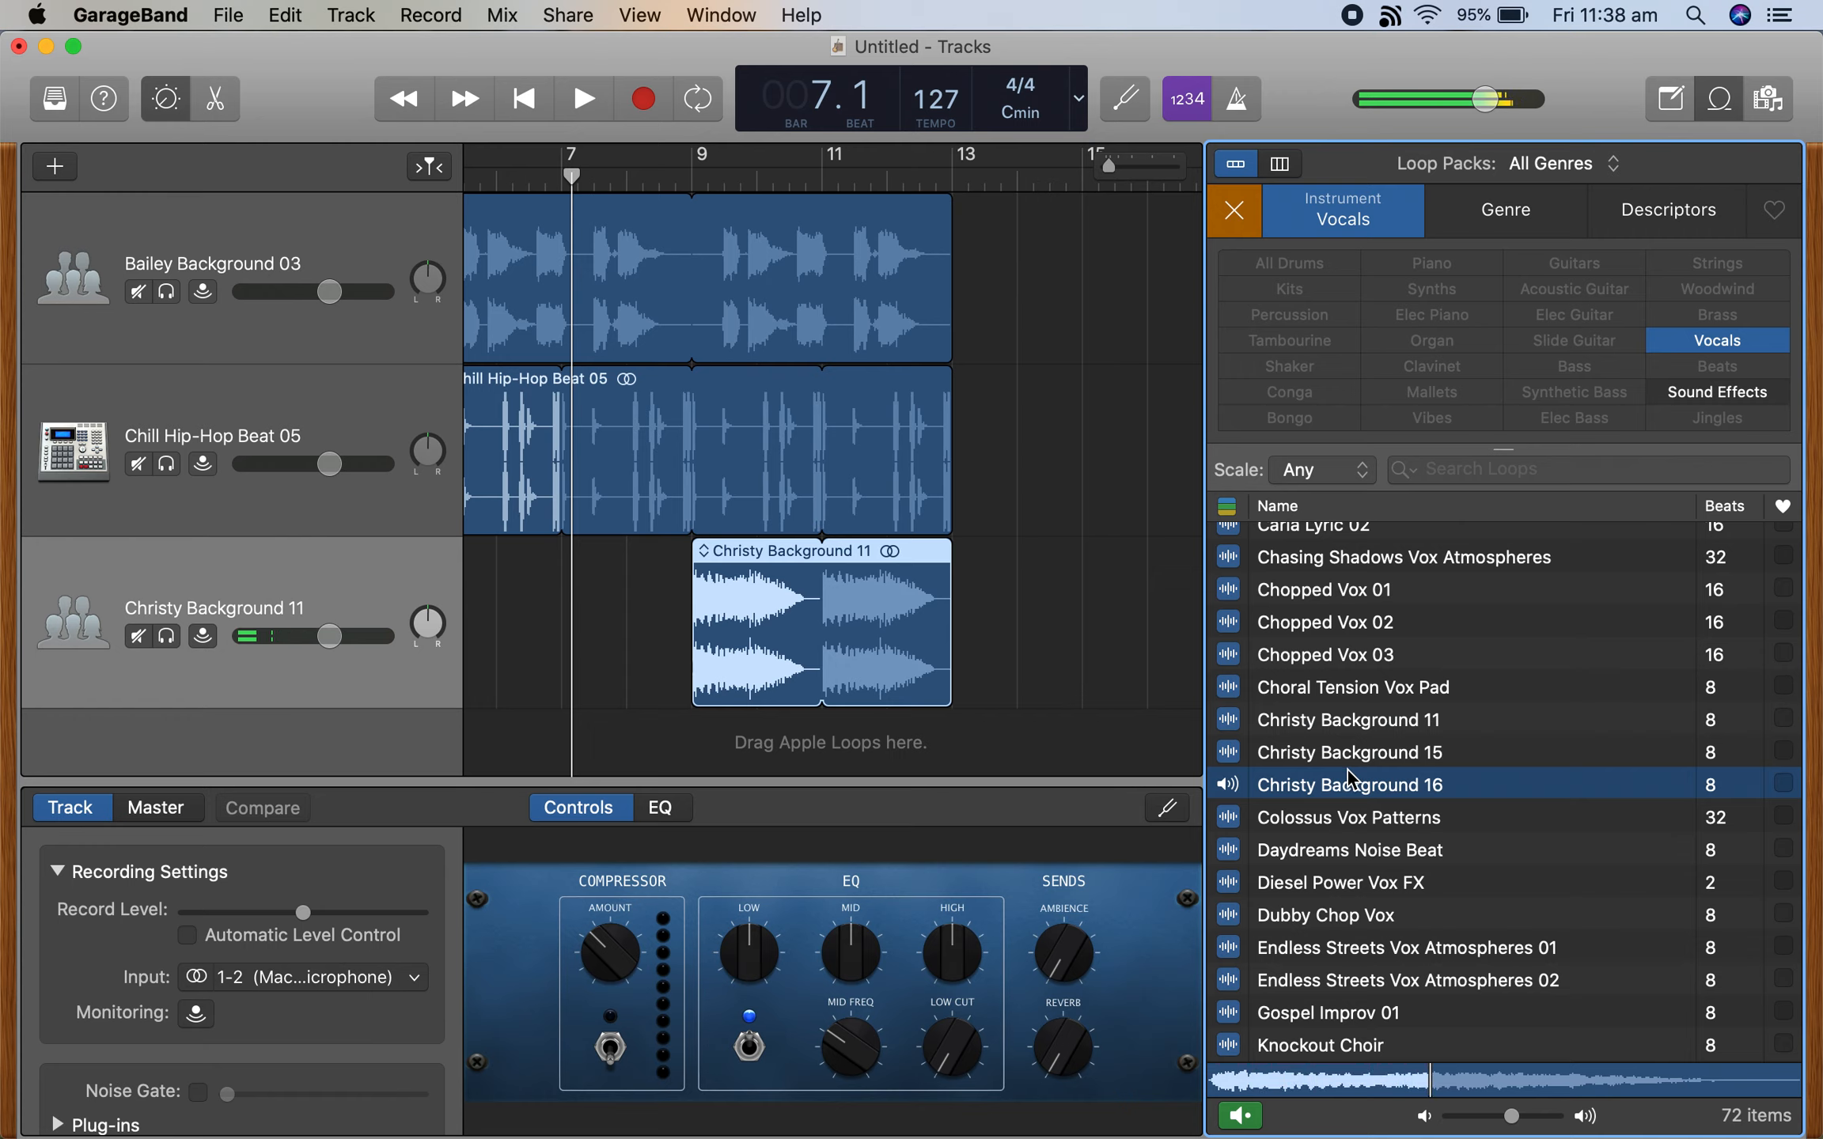
left_click(1347, 821)
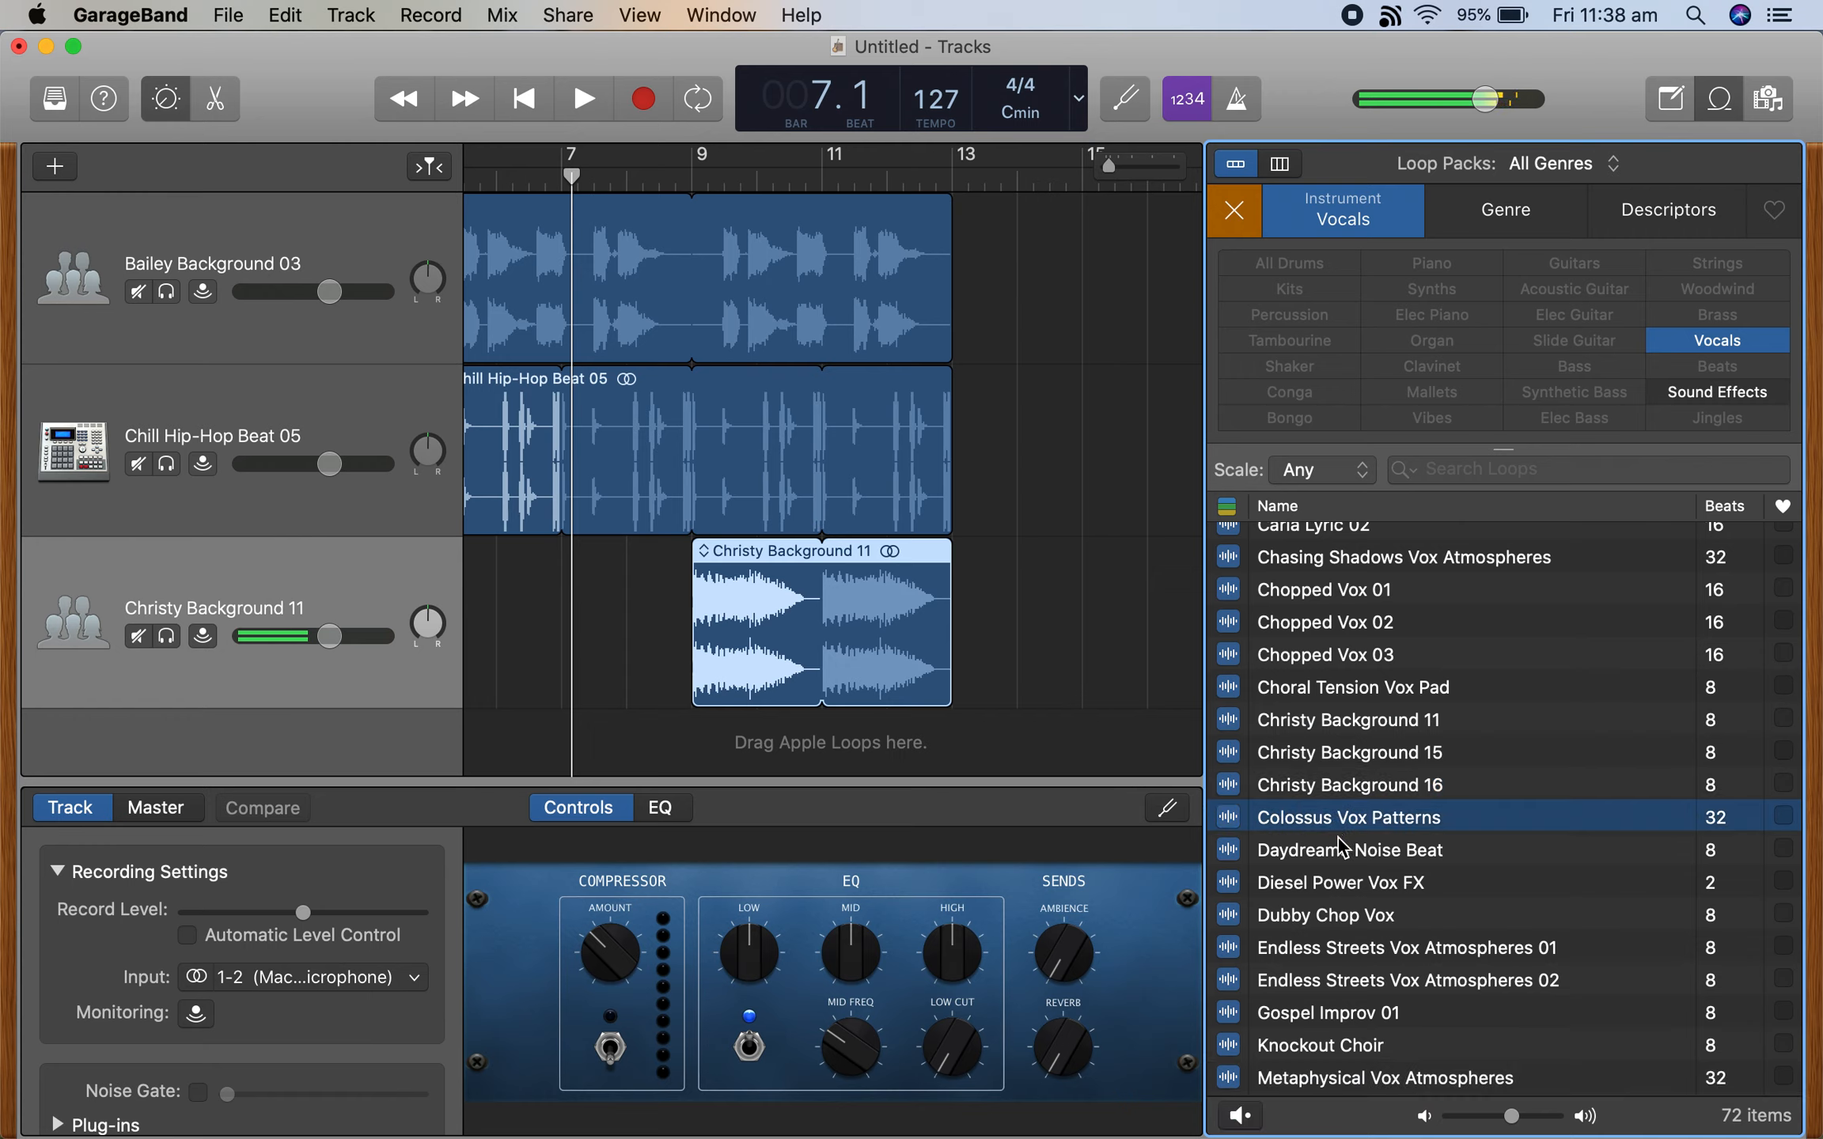
left_click(1343, 845)
scroll(1361, 775, "down", 5)
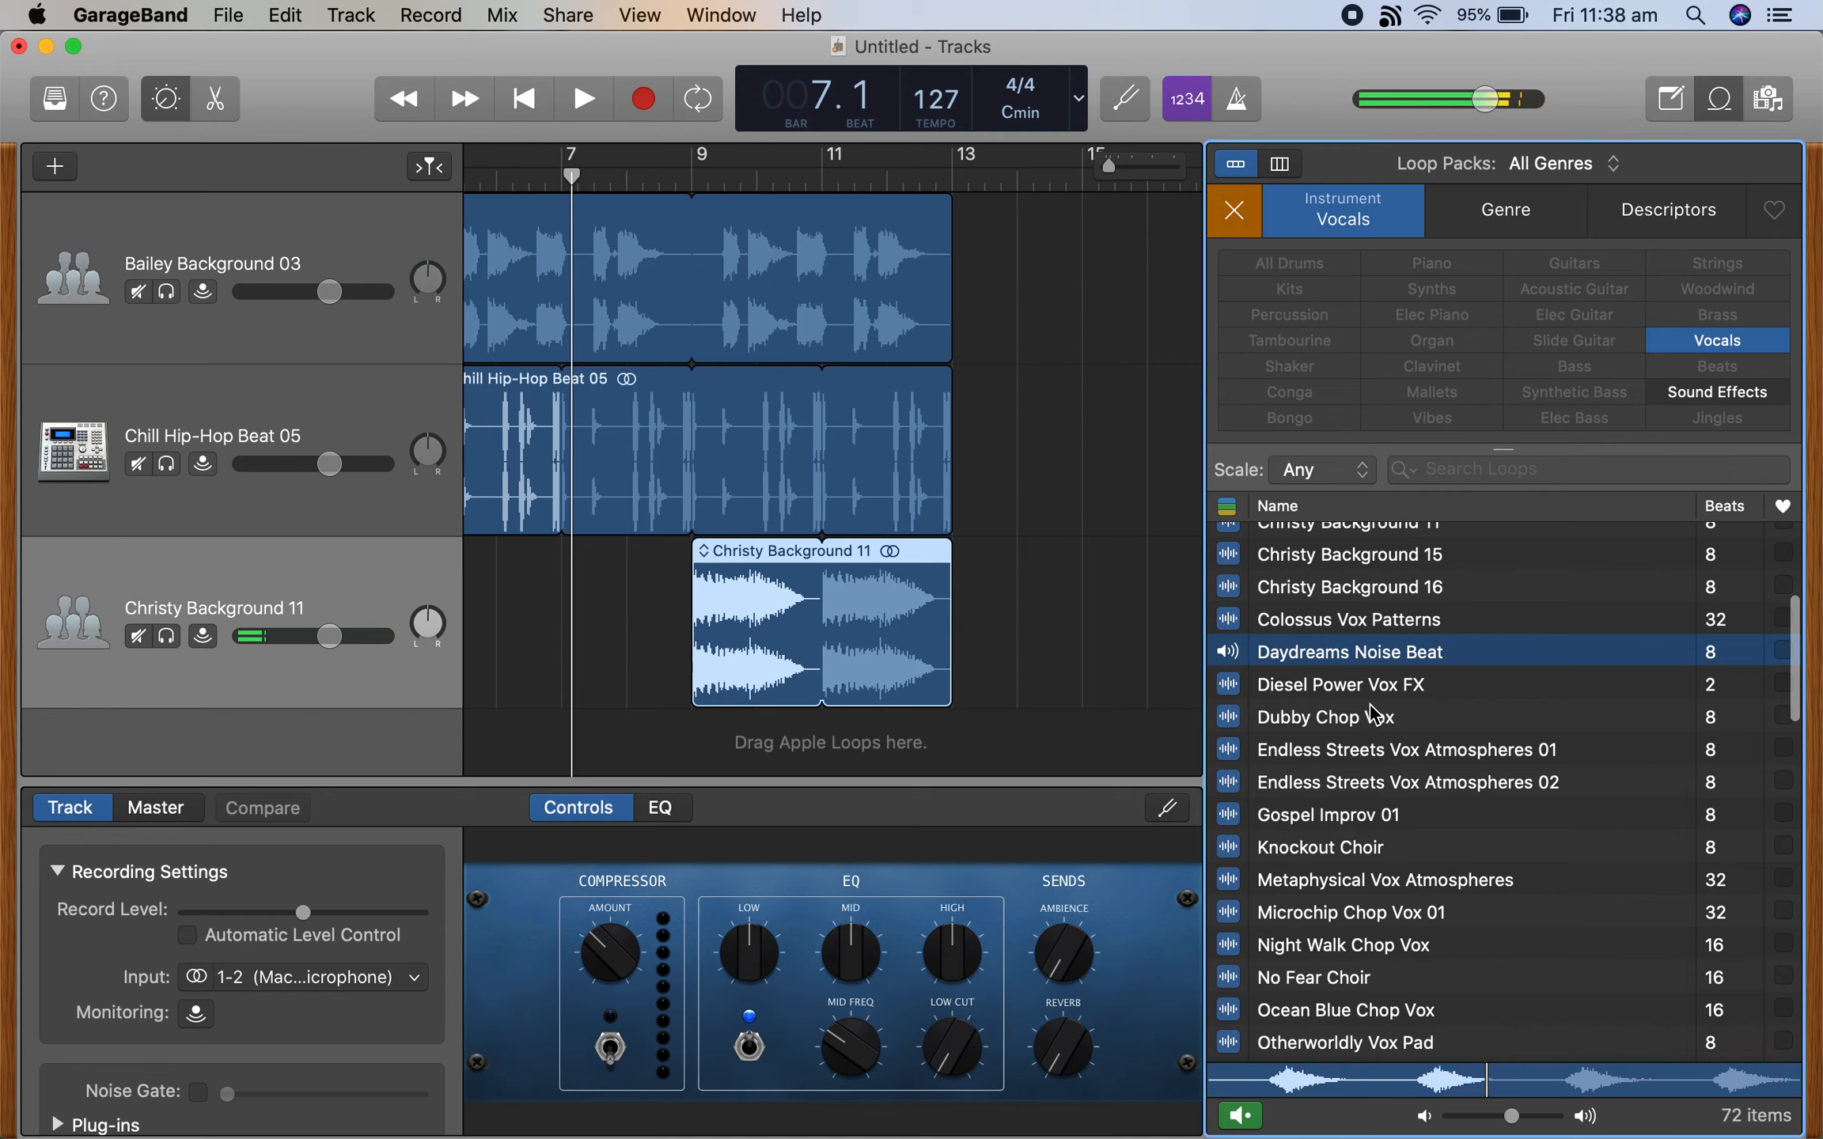
left_click(1307, 686)
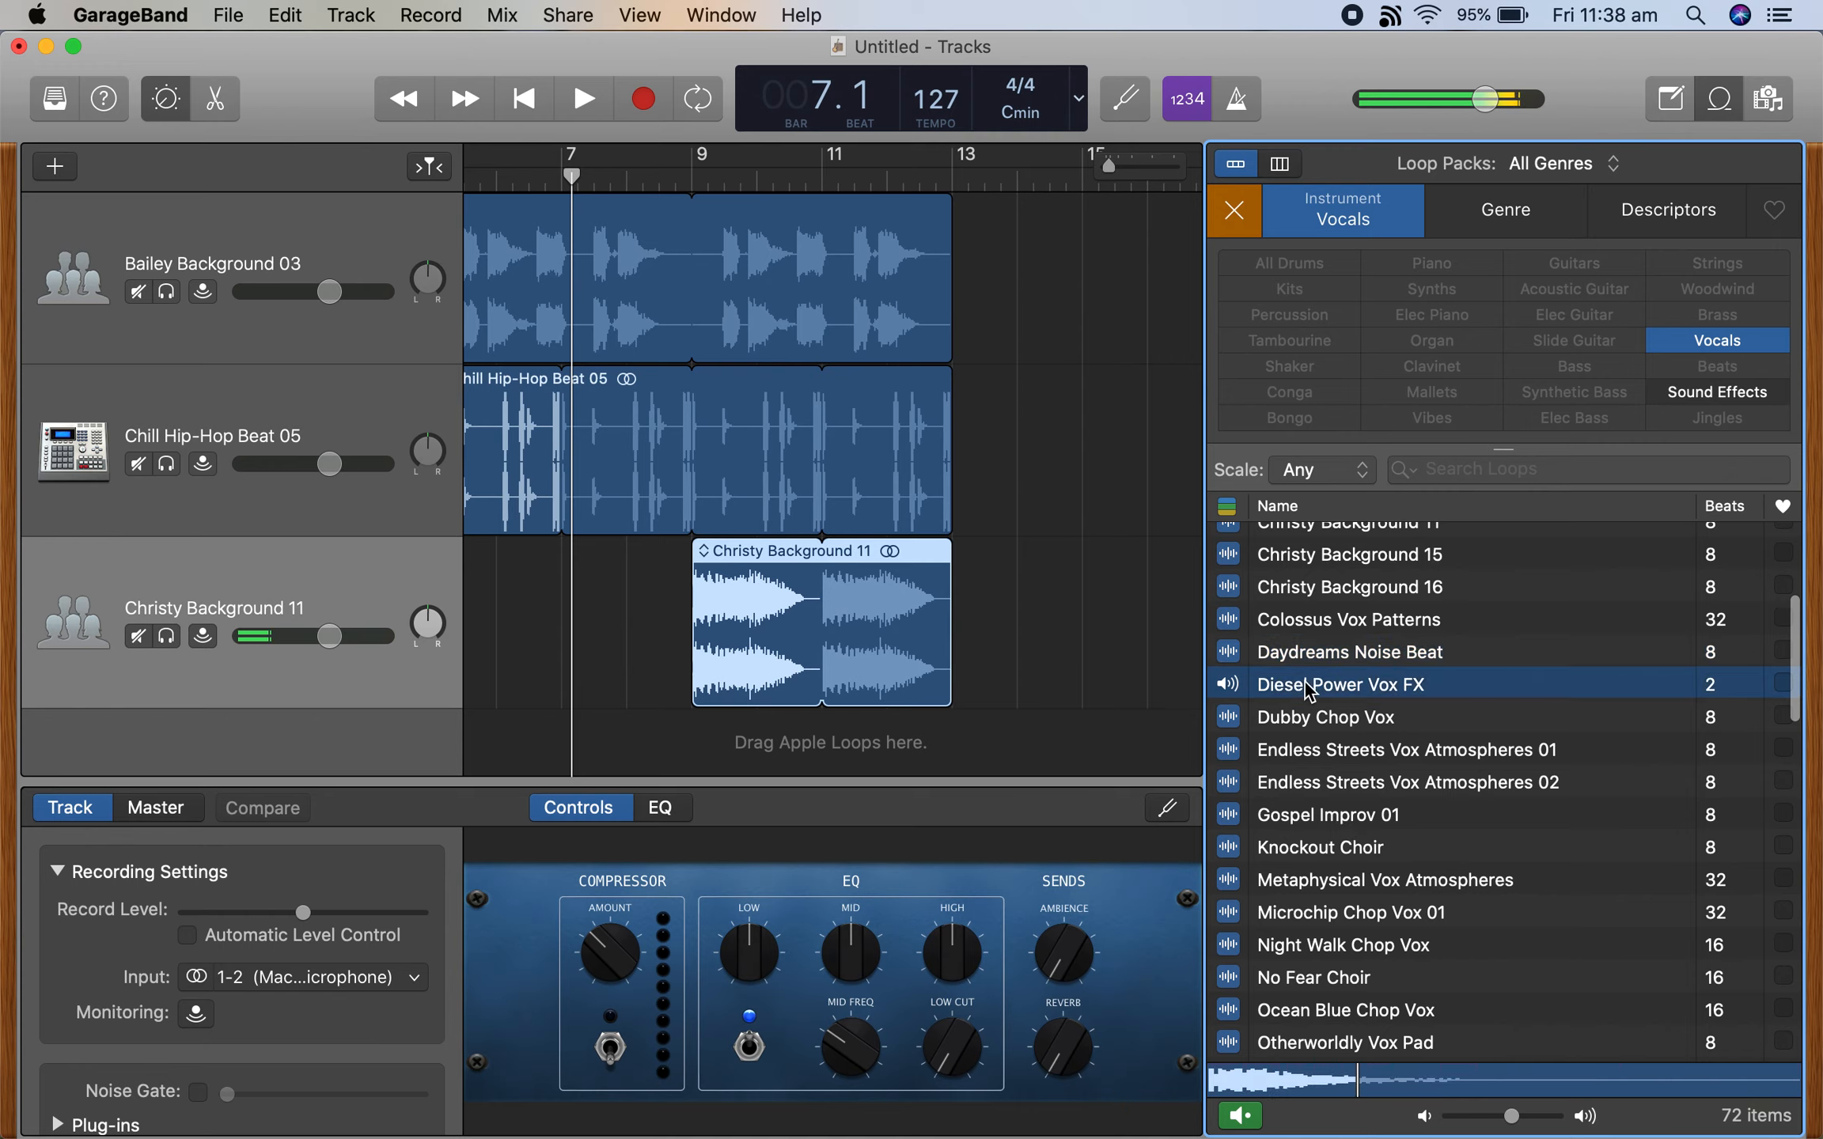
left_click(1307, 718)
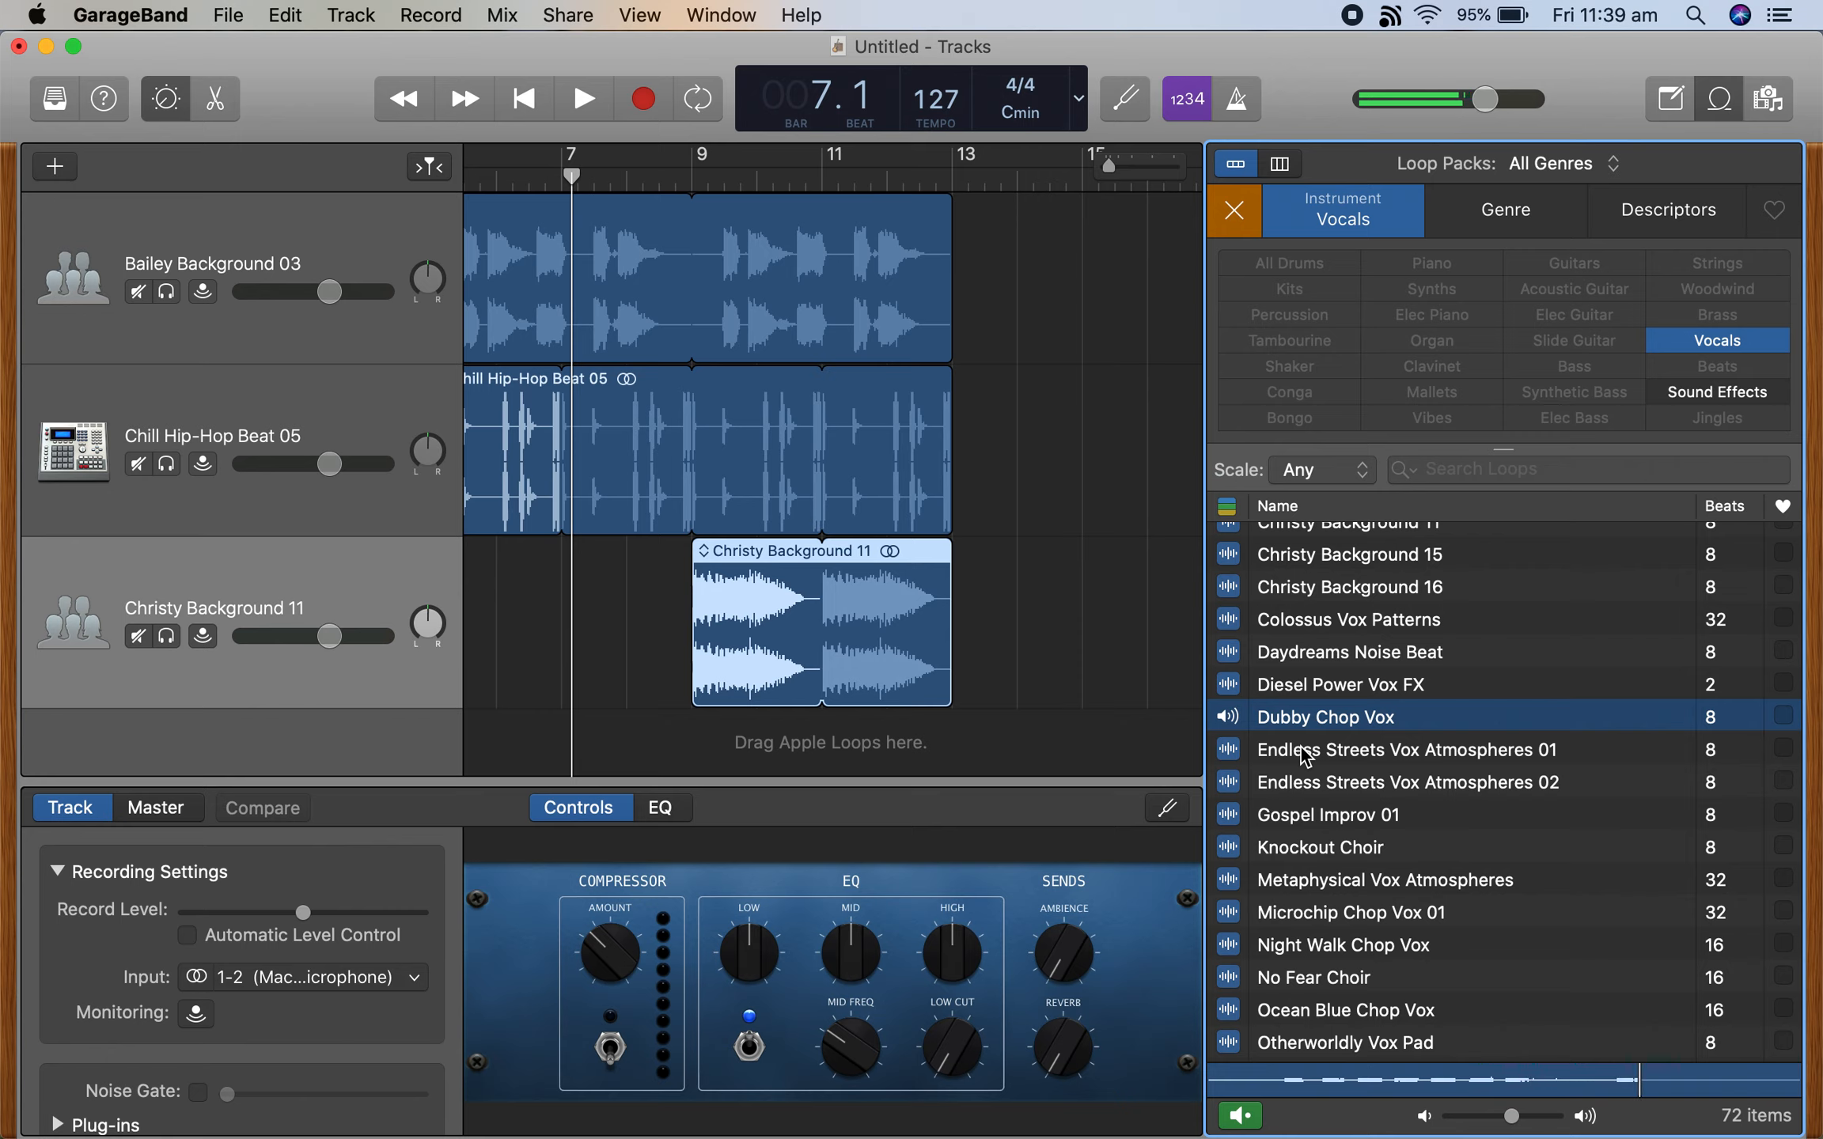
left_click(1301, 817)
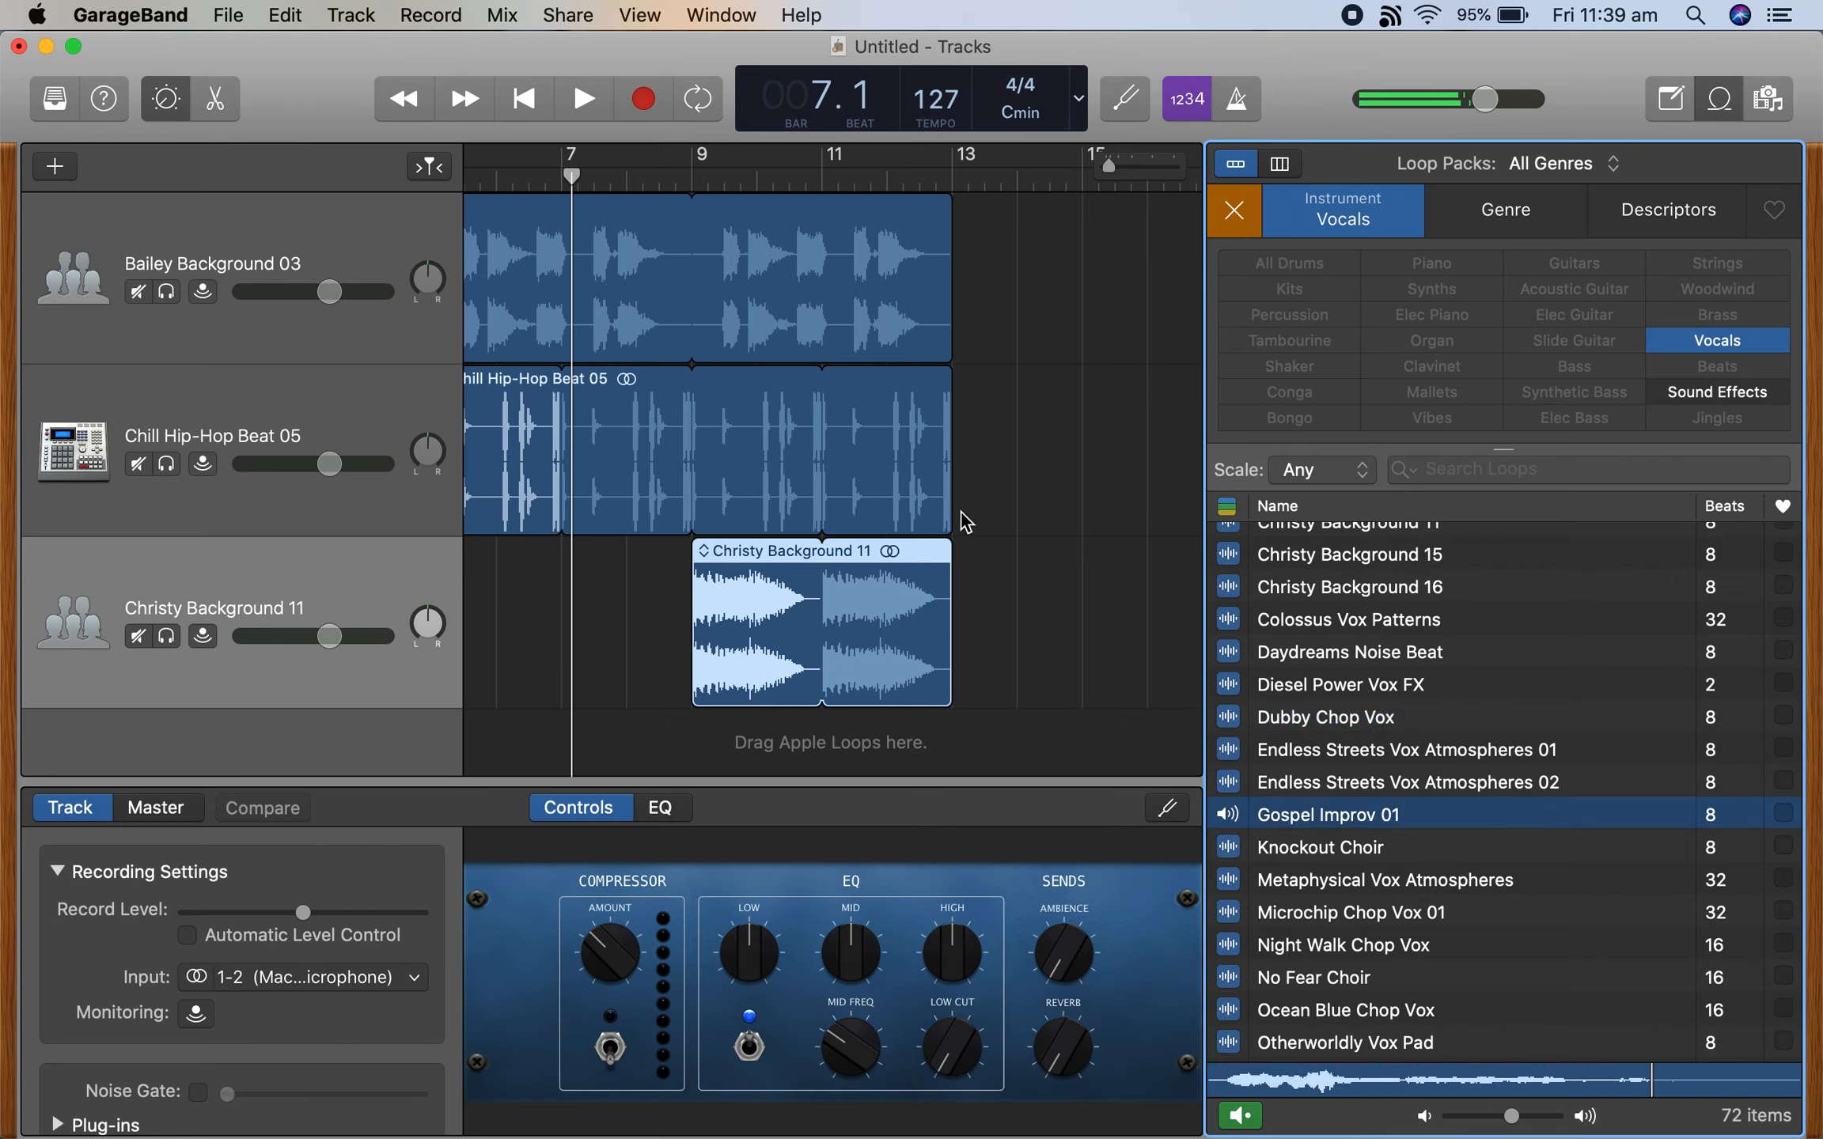
Stop the Gospel Improv 01 preview and add that loop at bar 11 on a new track.
left_click(1327, 823)
scroll(895, 500, "down", 1)
scroll(898, 510, "up", 1)
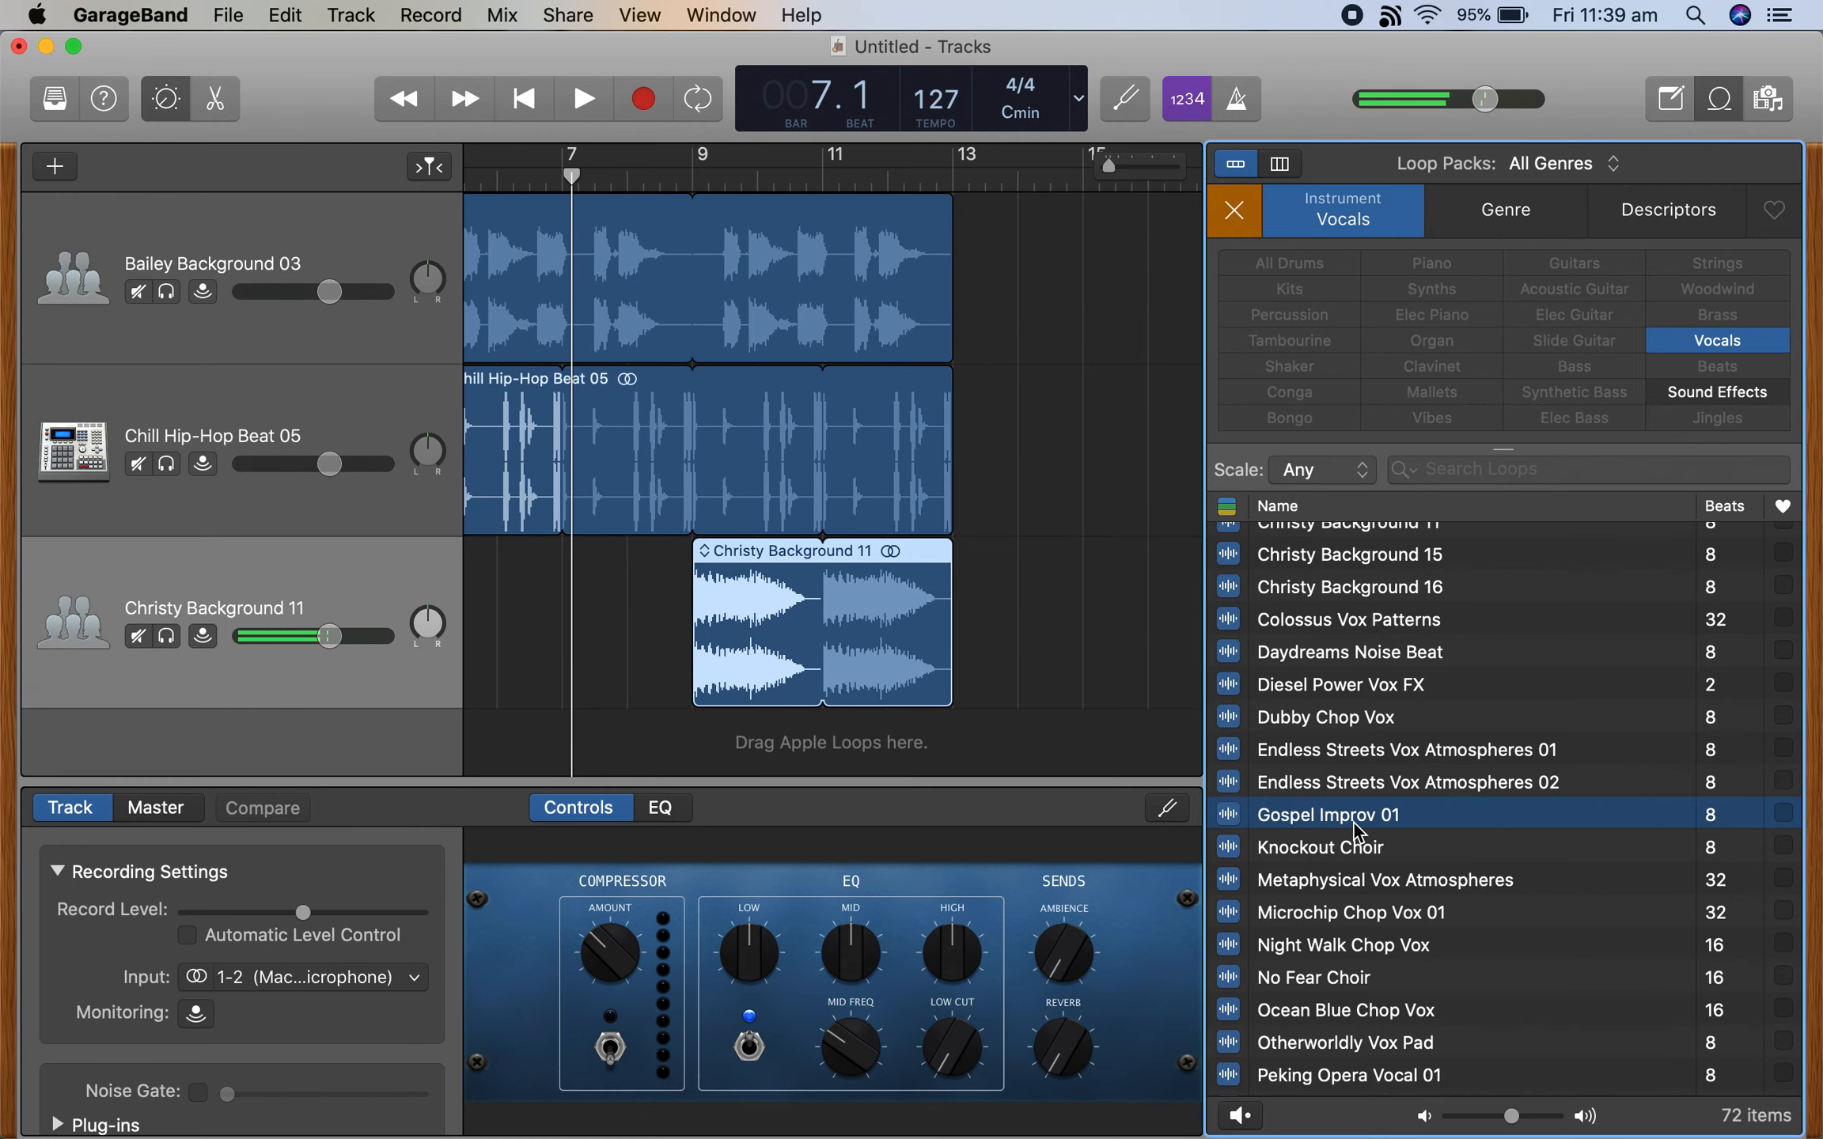
left_click_drag(1355, 816, 827, 763)
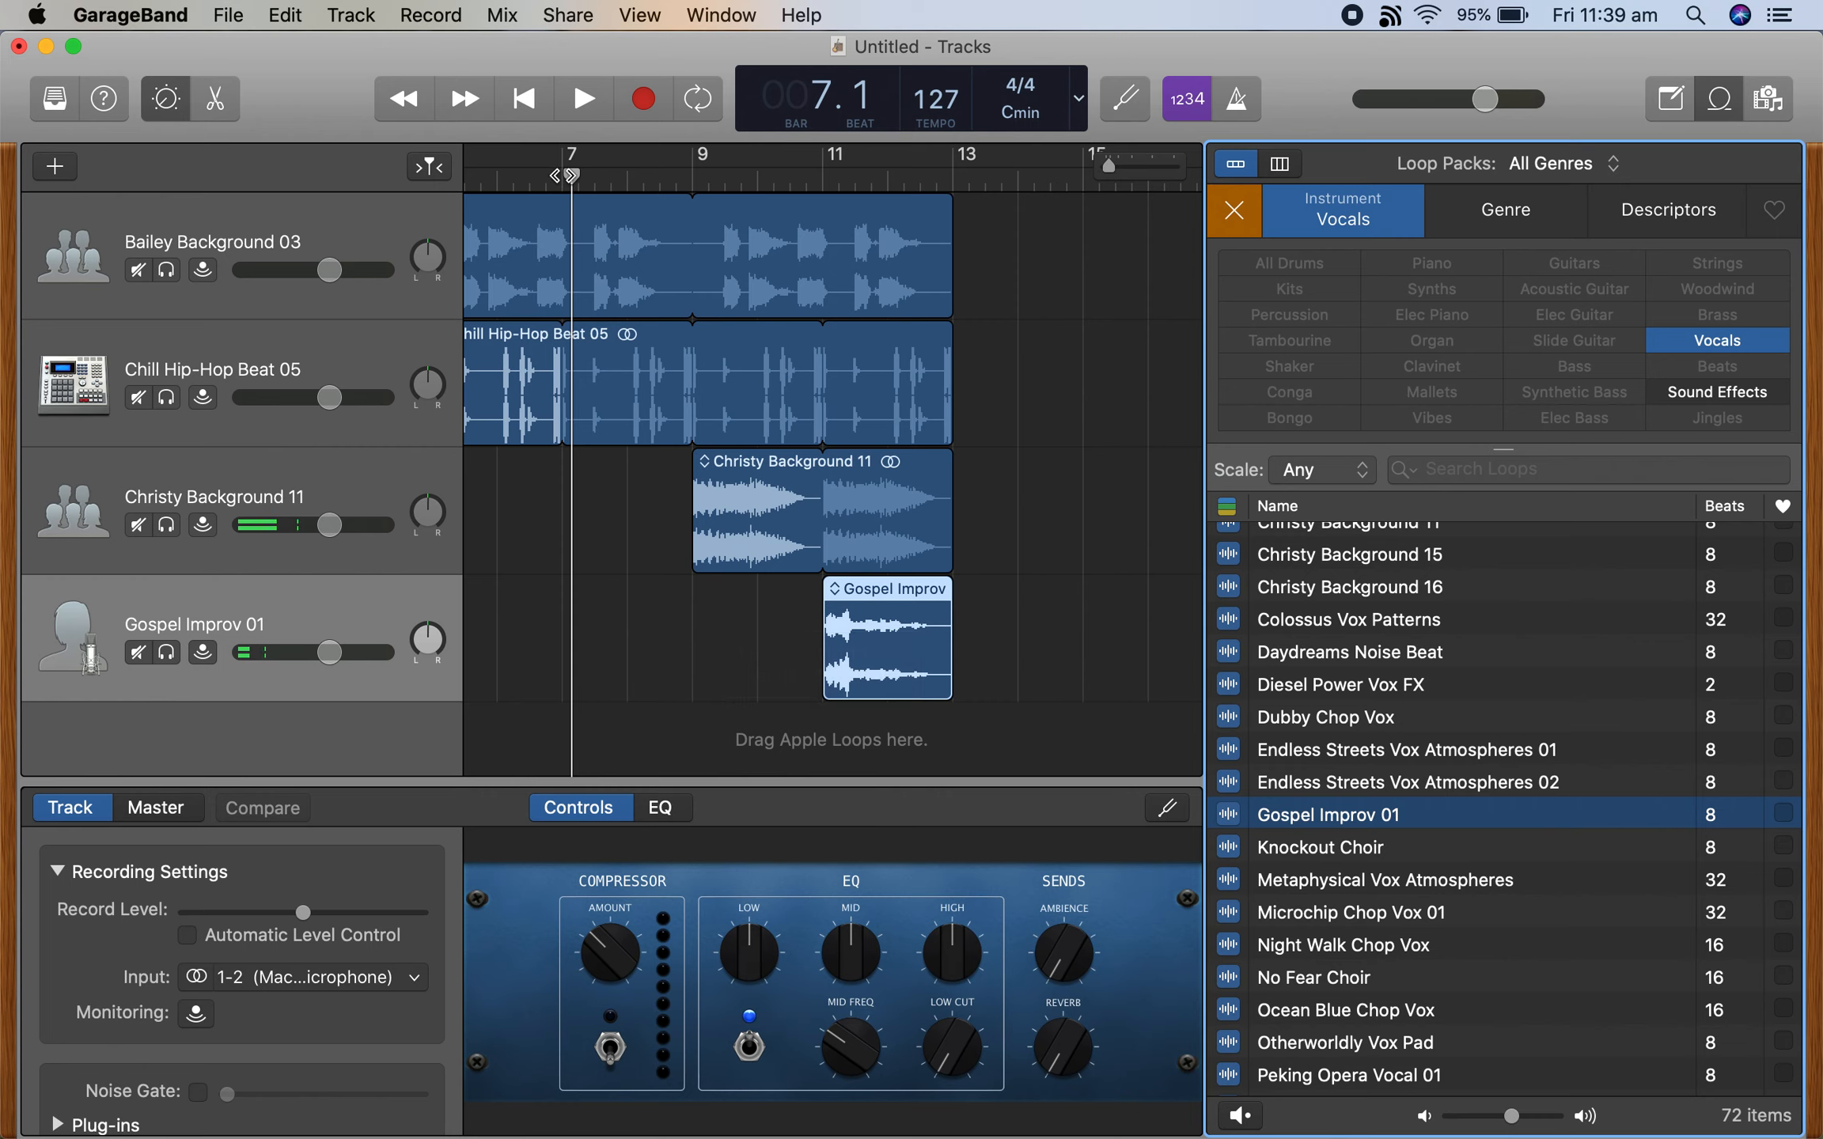
Narrow the track headers to widen the timeline, and play the arrangement from bar 1 to bar 9.
left_click_drag(570, 171, 242, 171)
scroll(243, 171, "left", 5)
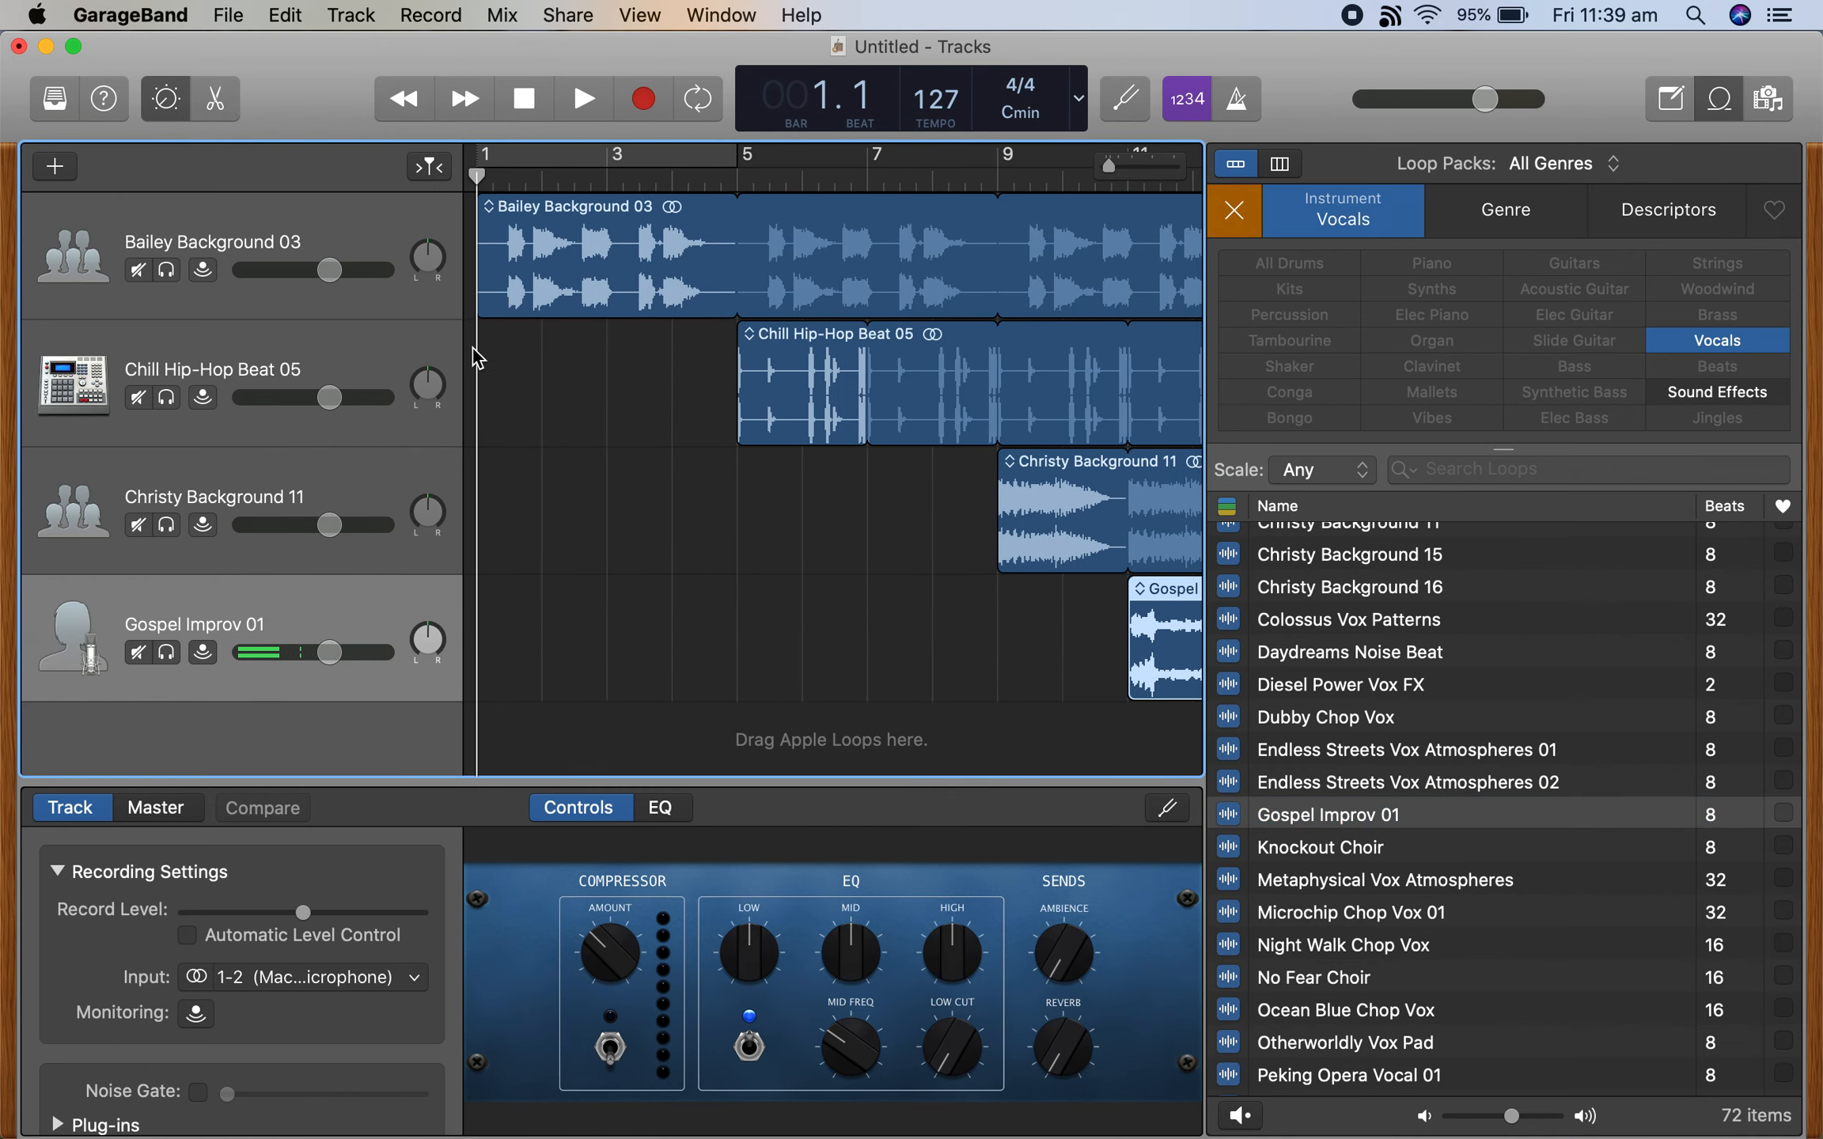
left_click_drag(461, 344, 336, 335)
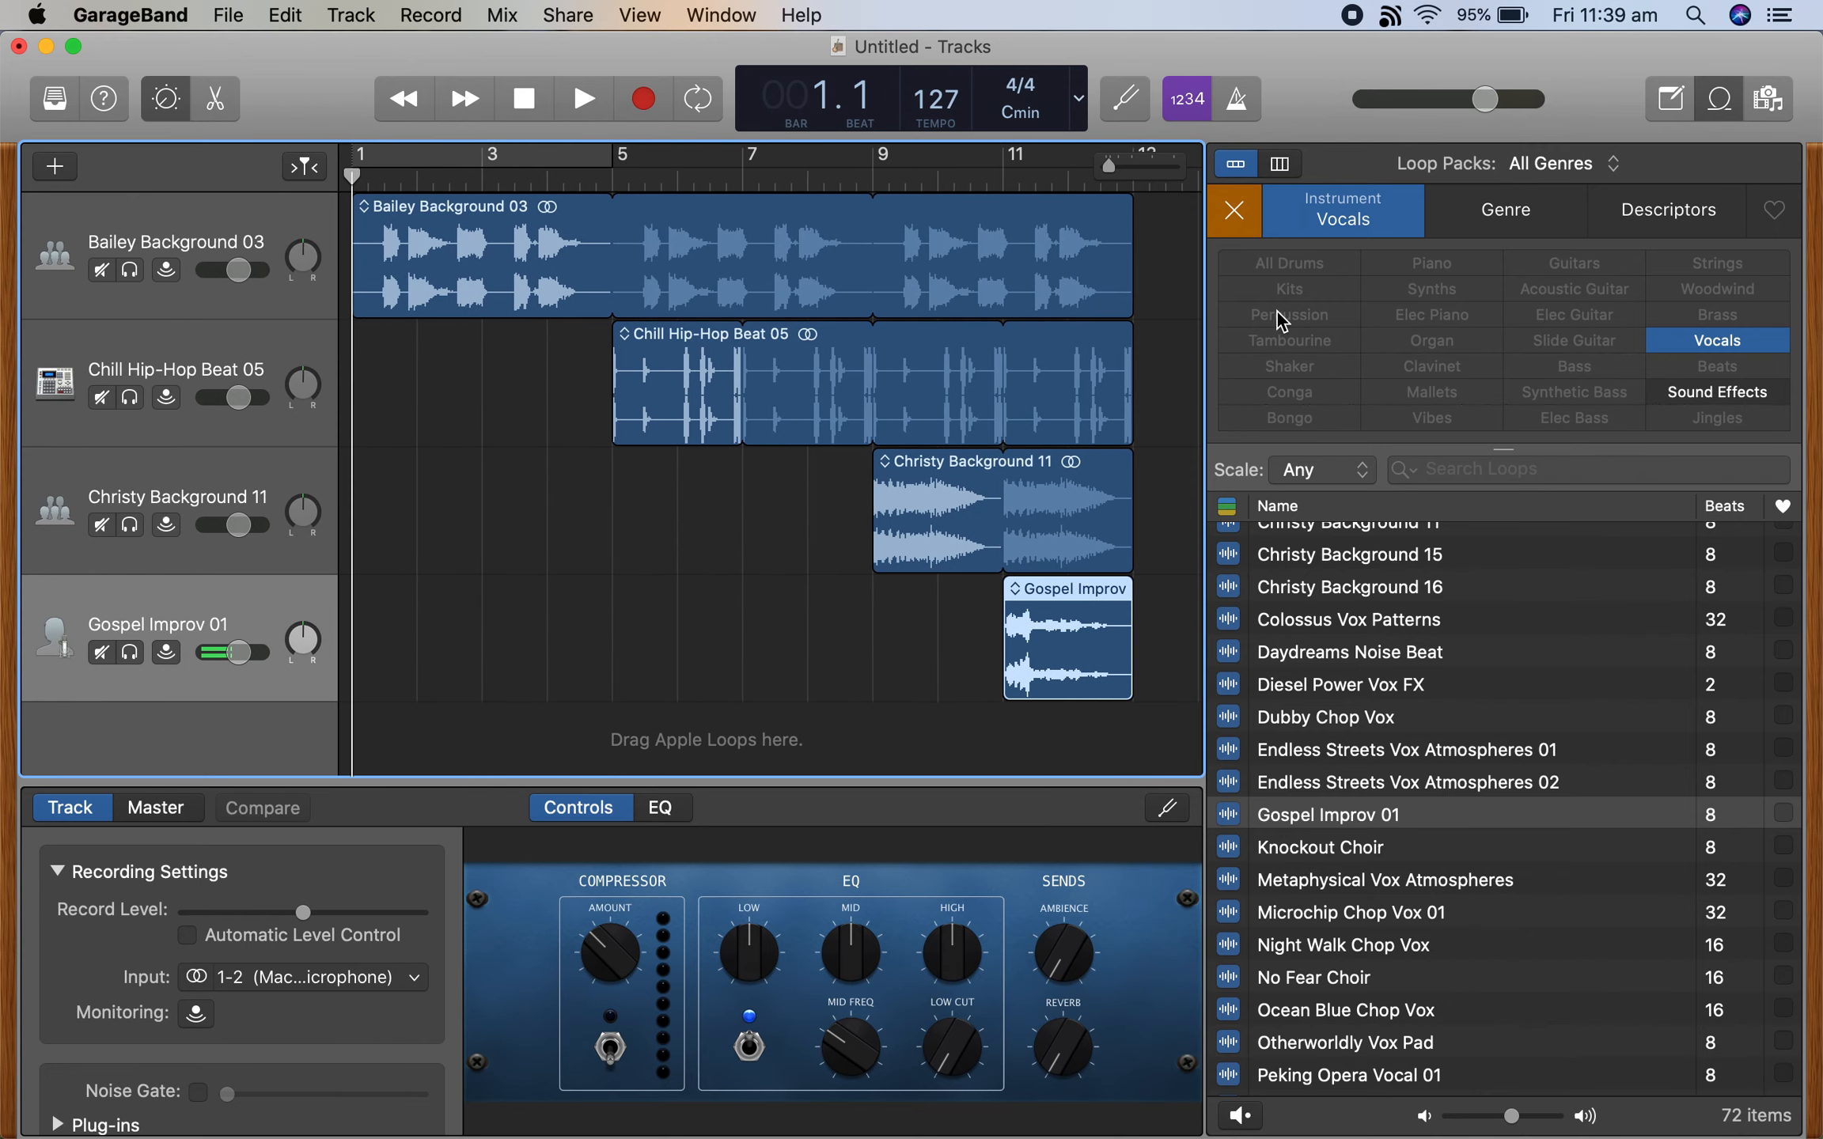
left_click_drag(1201, 316, 1420, 320)
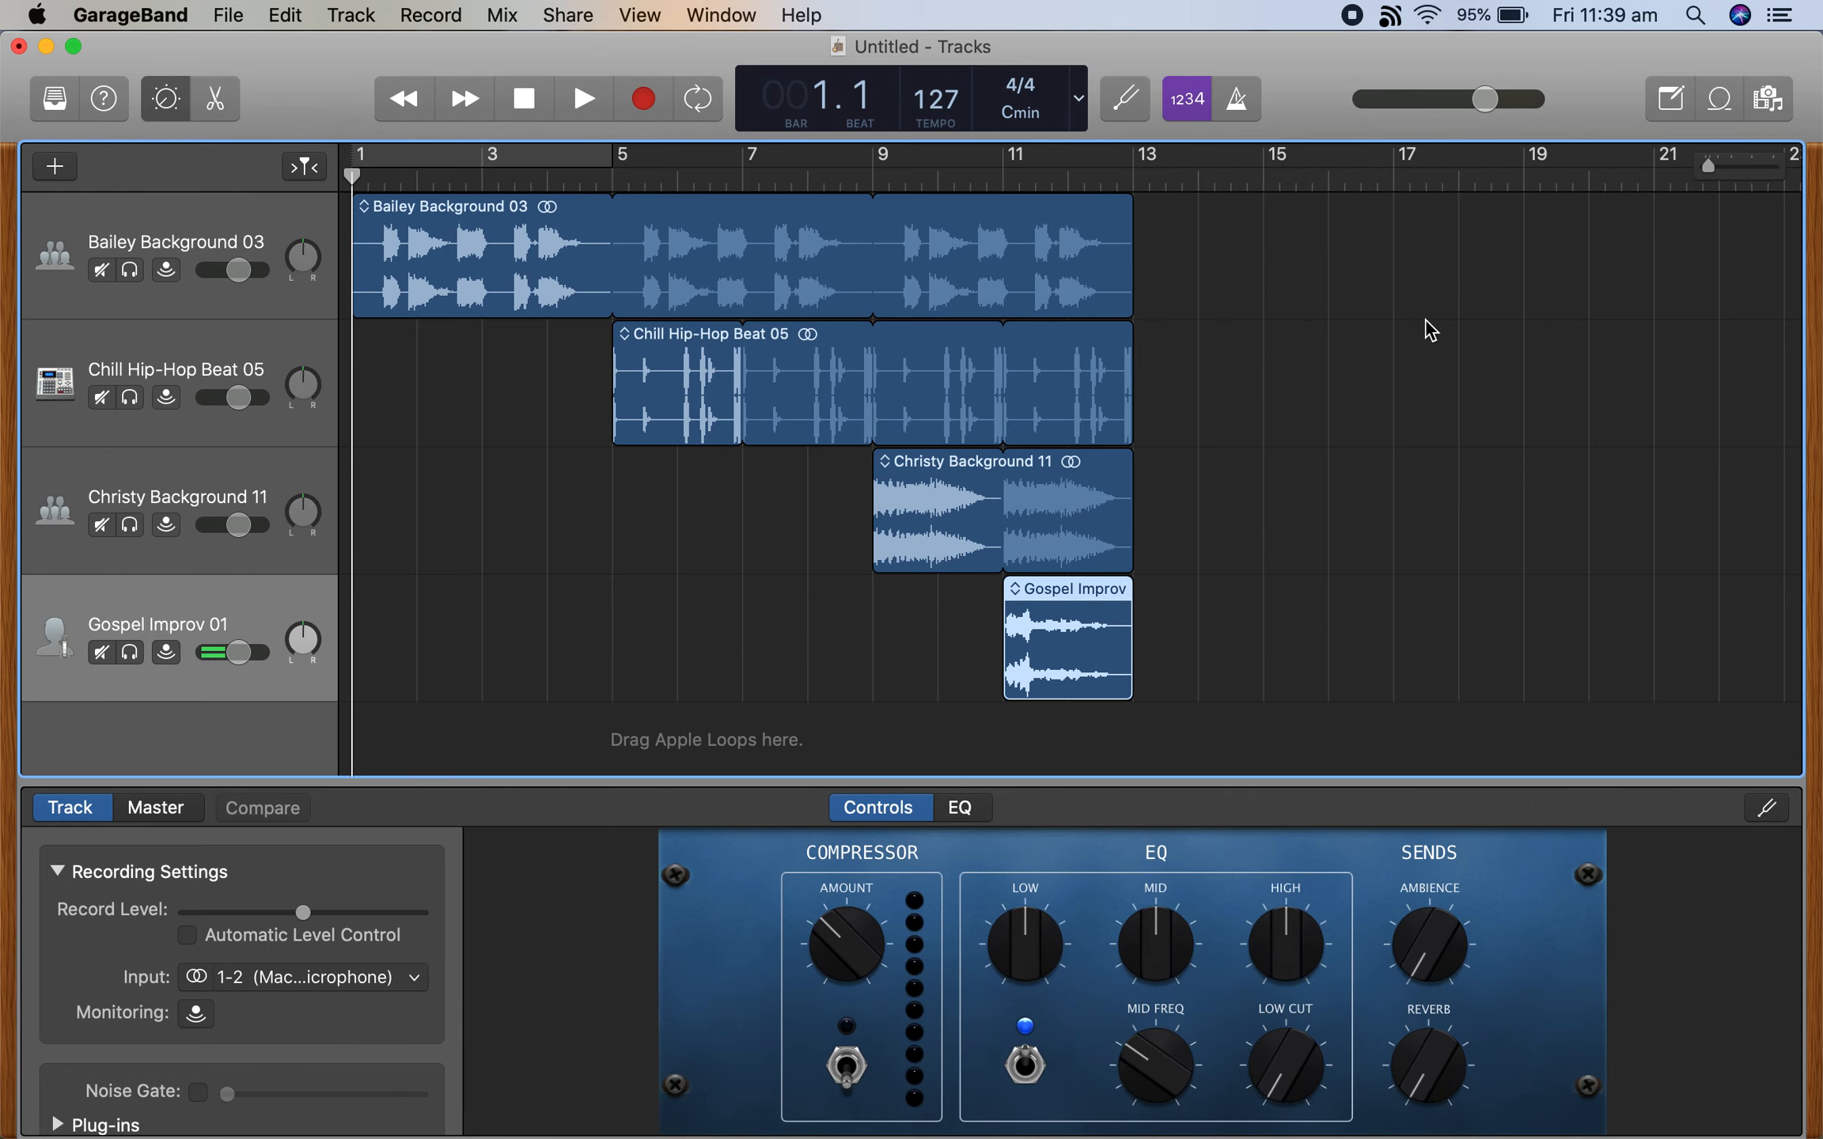
key("o")
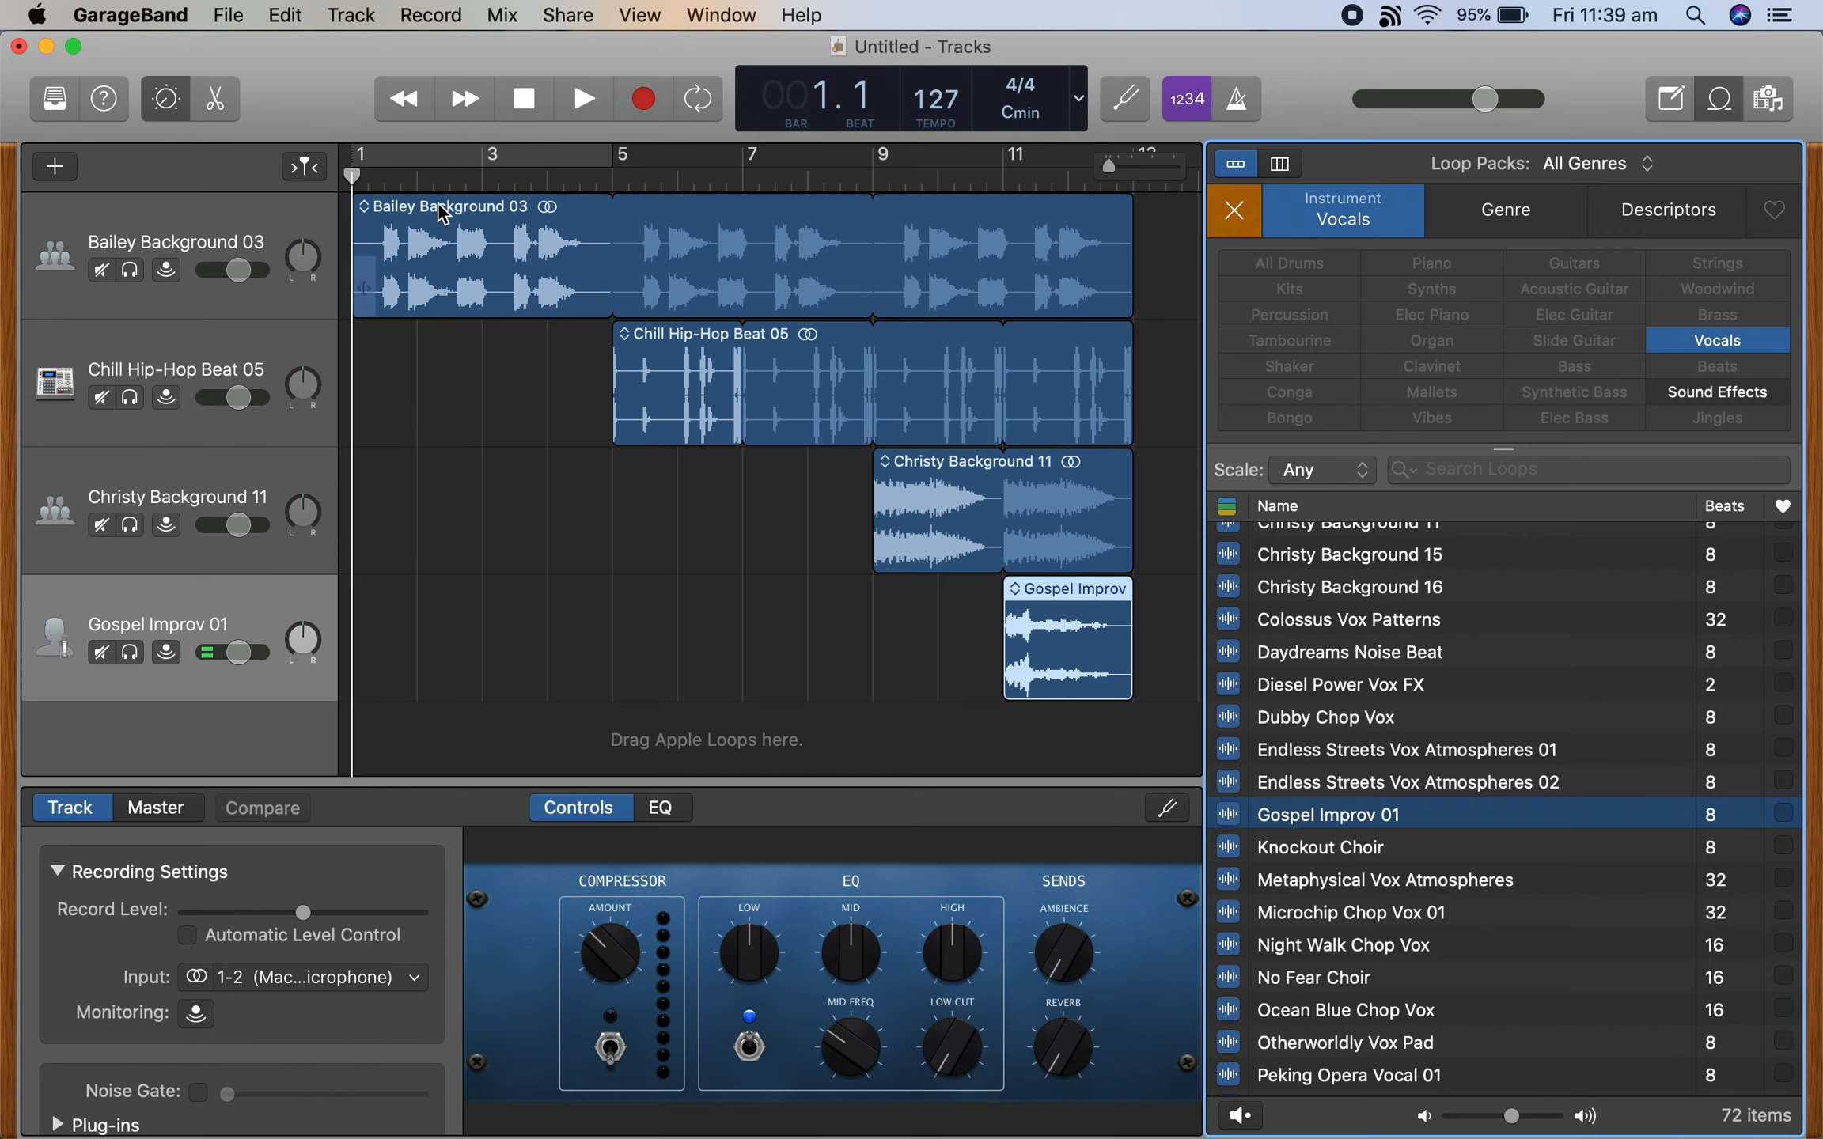
key("space")
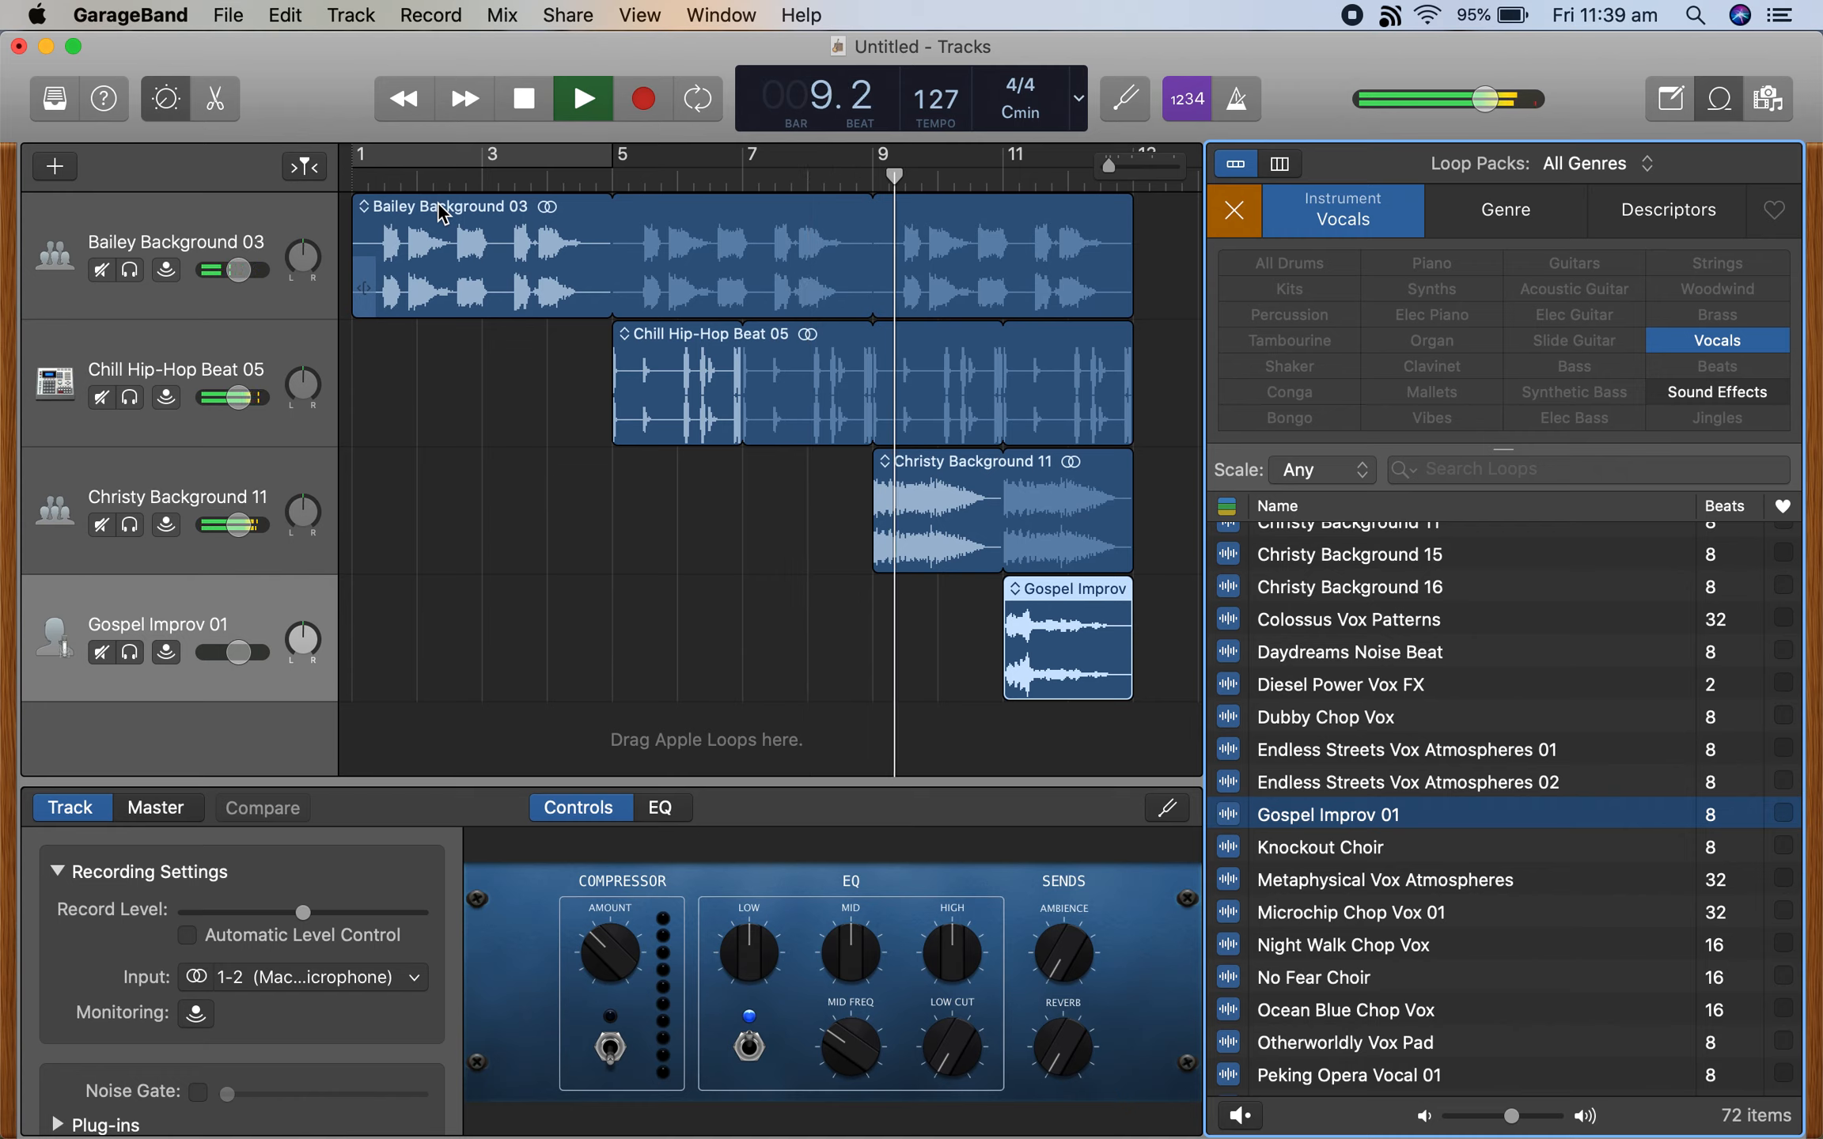
key("space")
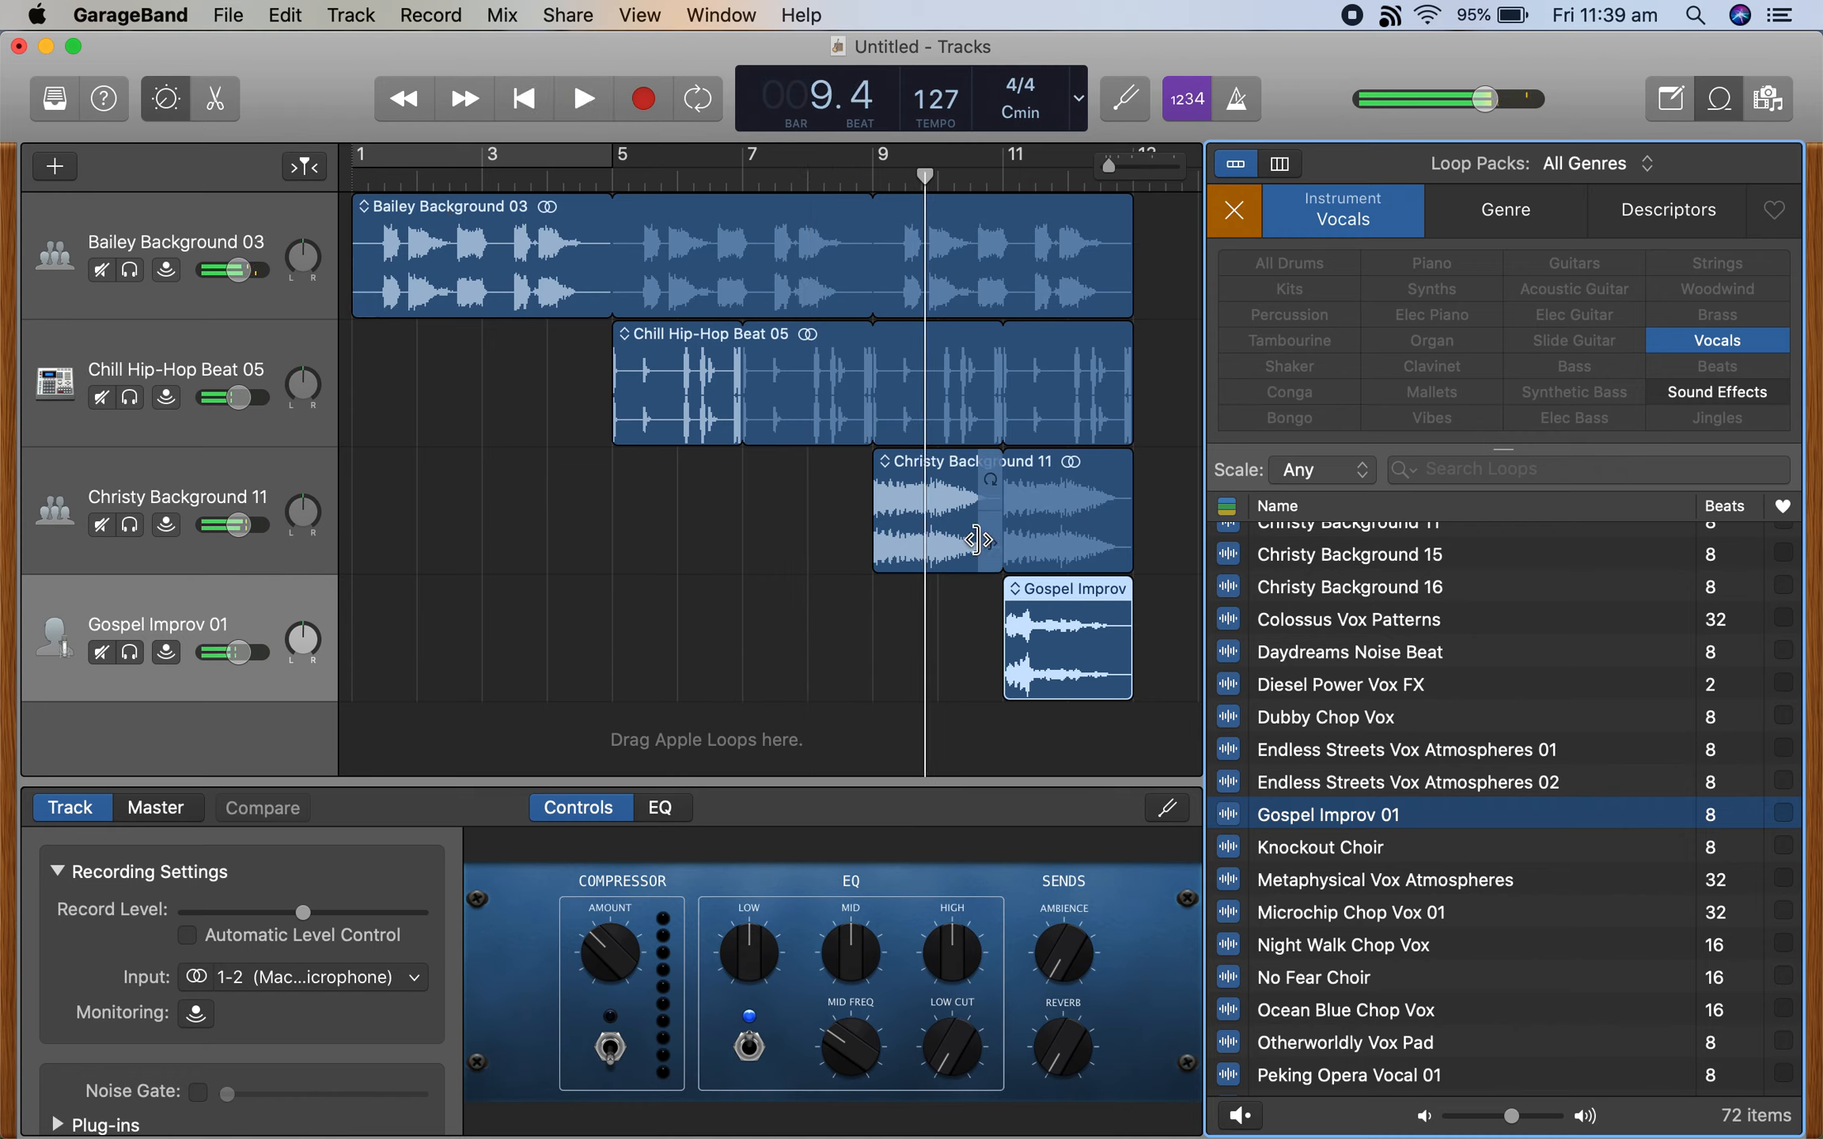
Move Christy Background 11 to start at beat 3 of bar 9, and shorten the Bailey Background 03 loop to about bar 7.
left_click_drag(918, 485, 934, 475)
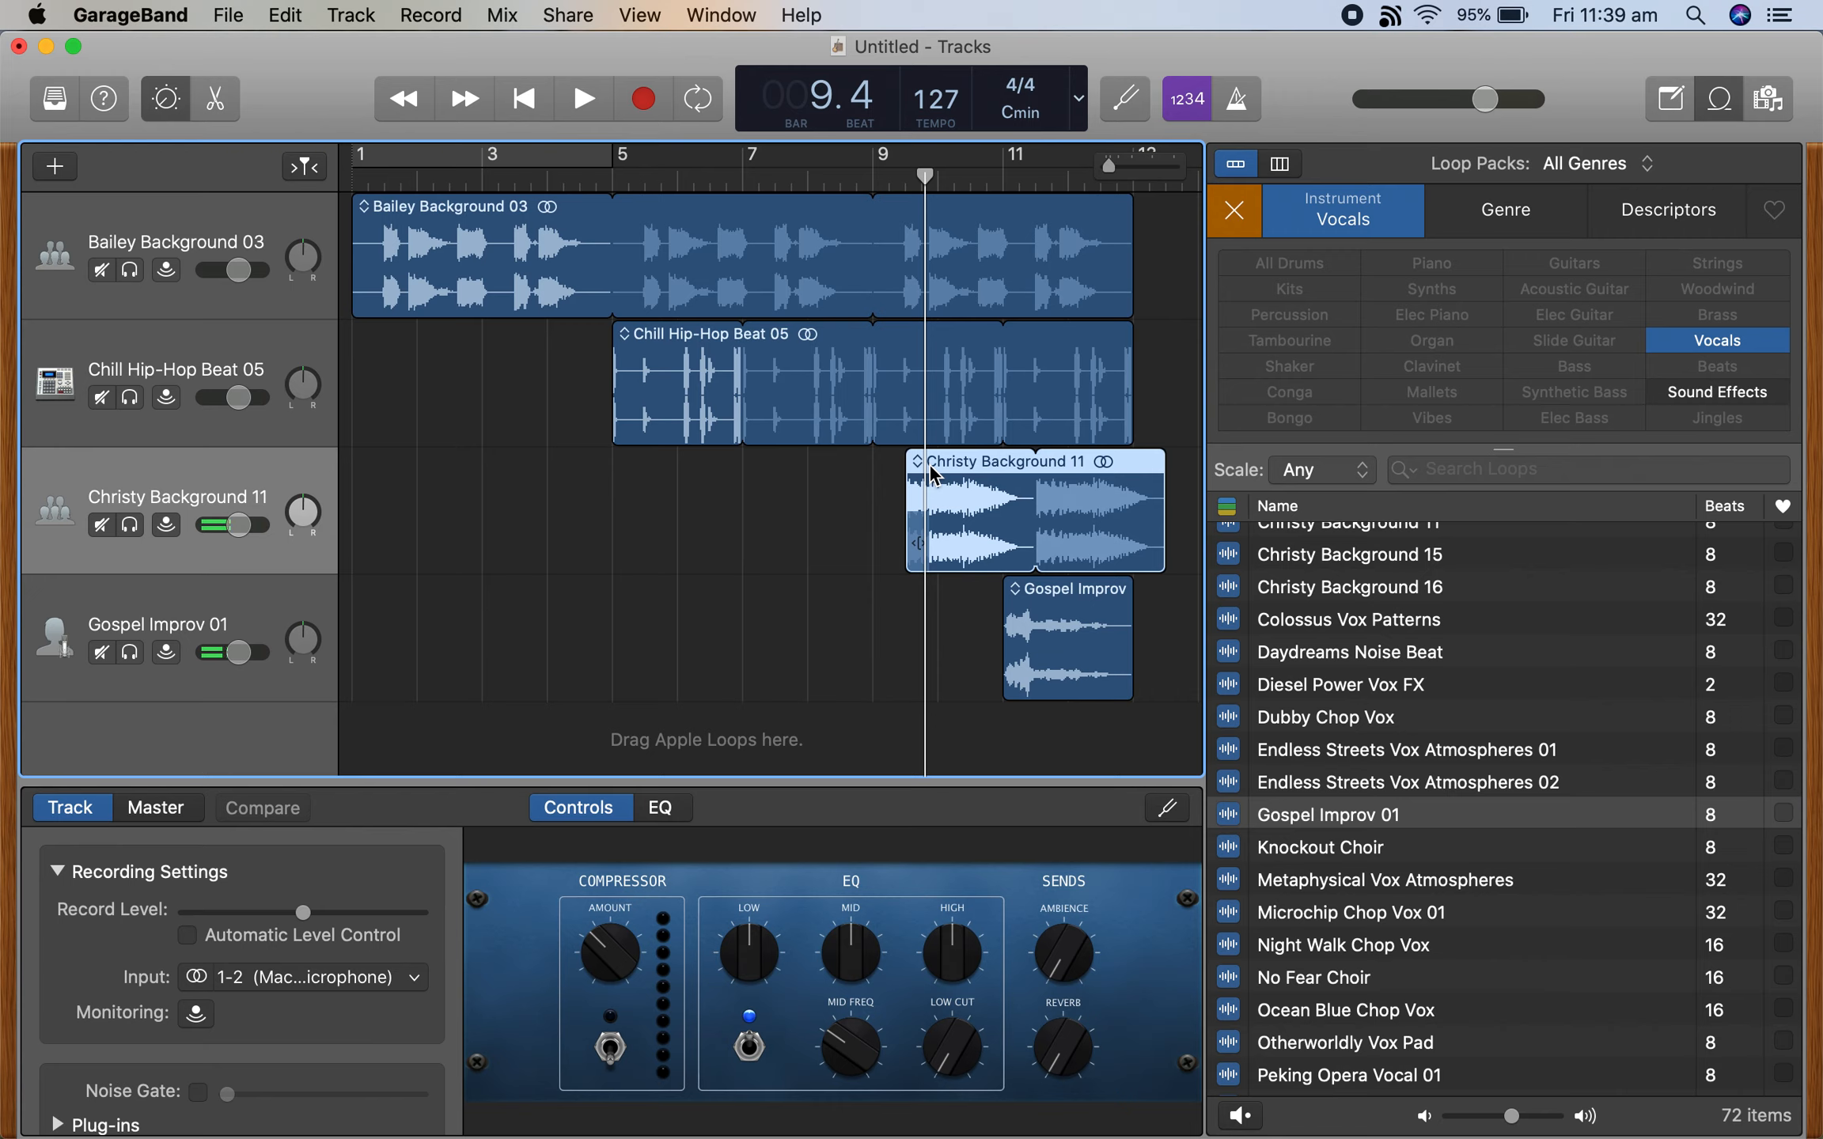
left_click(760, 200)
Play the arrangement on from bar 9 to bar 14 to hear the changed region timings.
key("space")
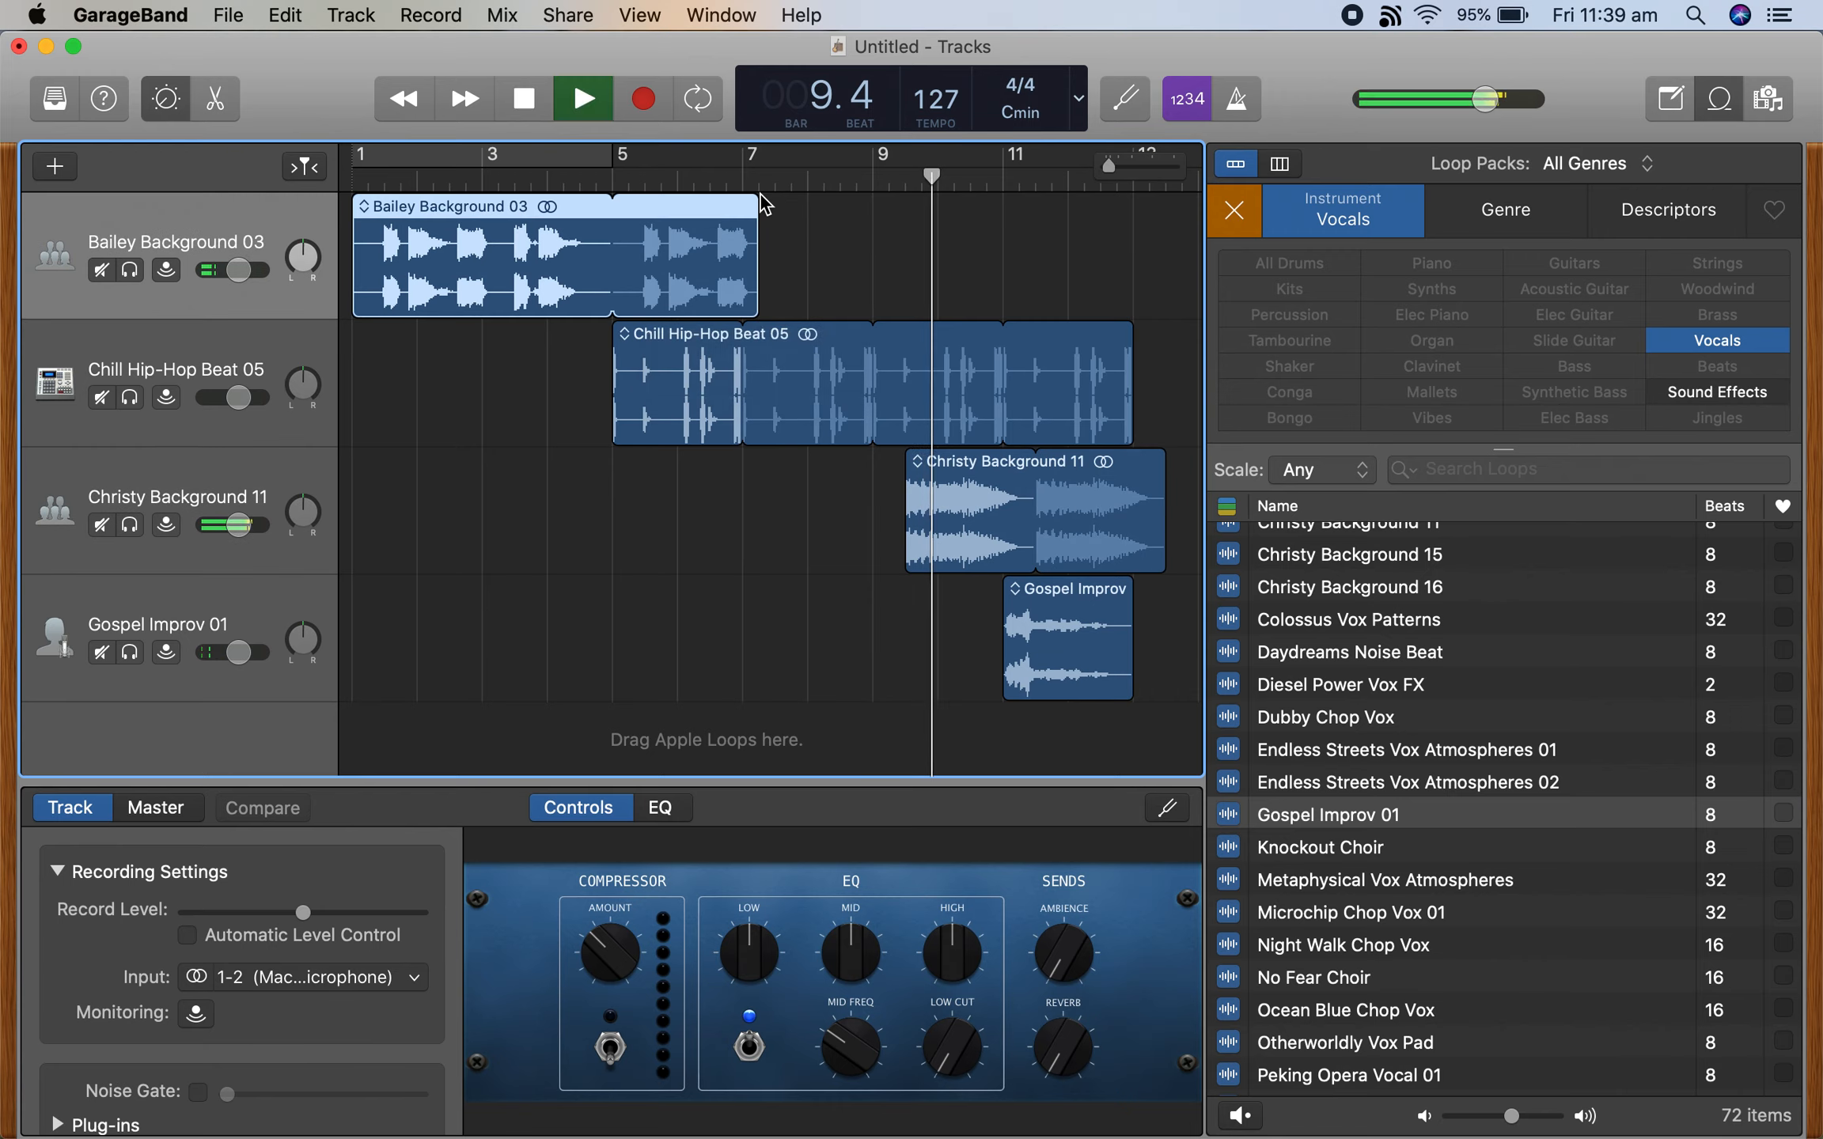
left_click(738, 179)
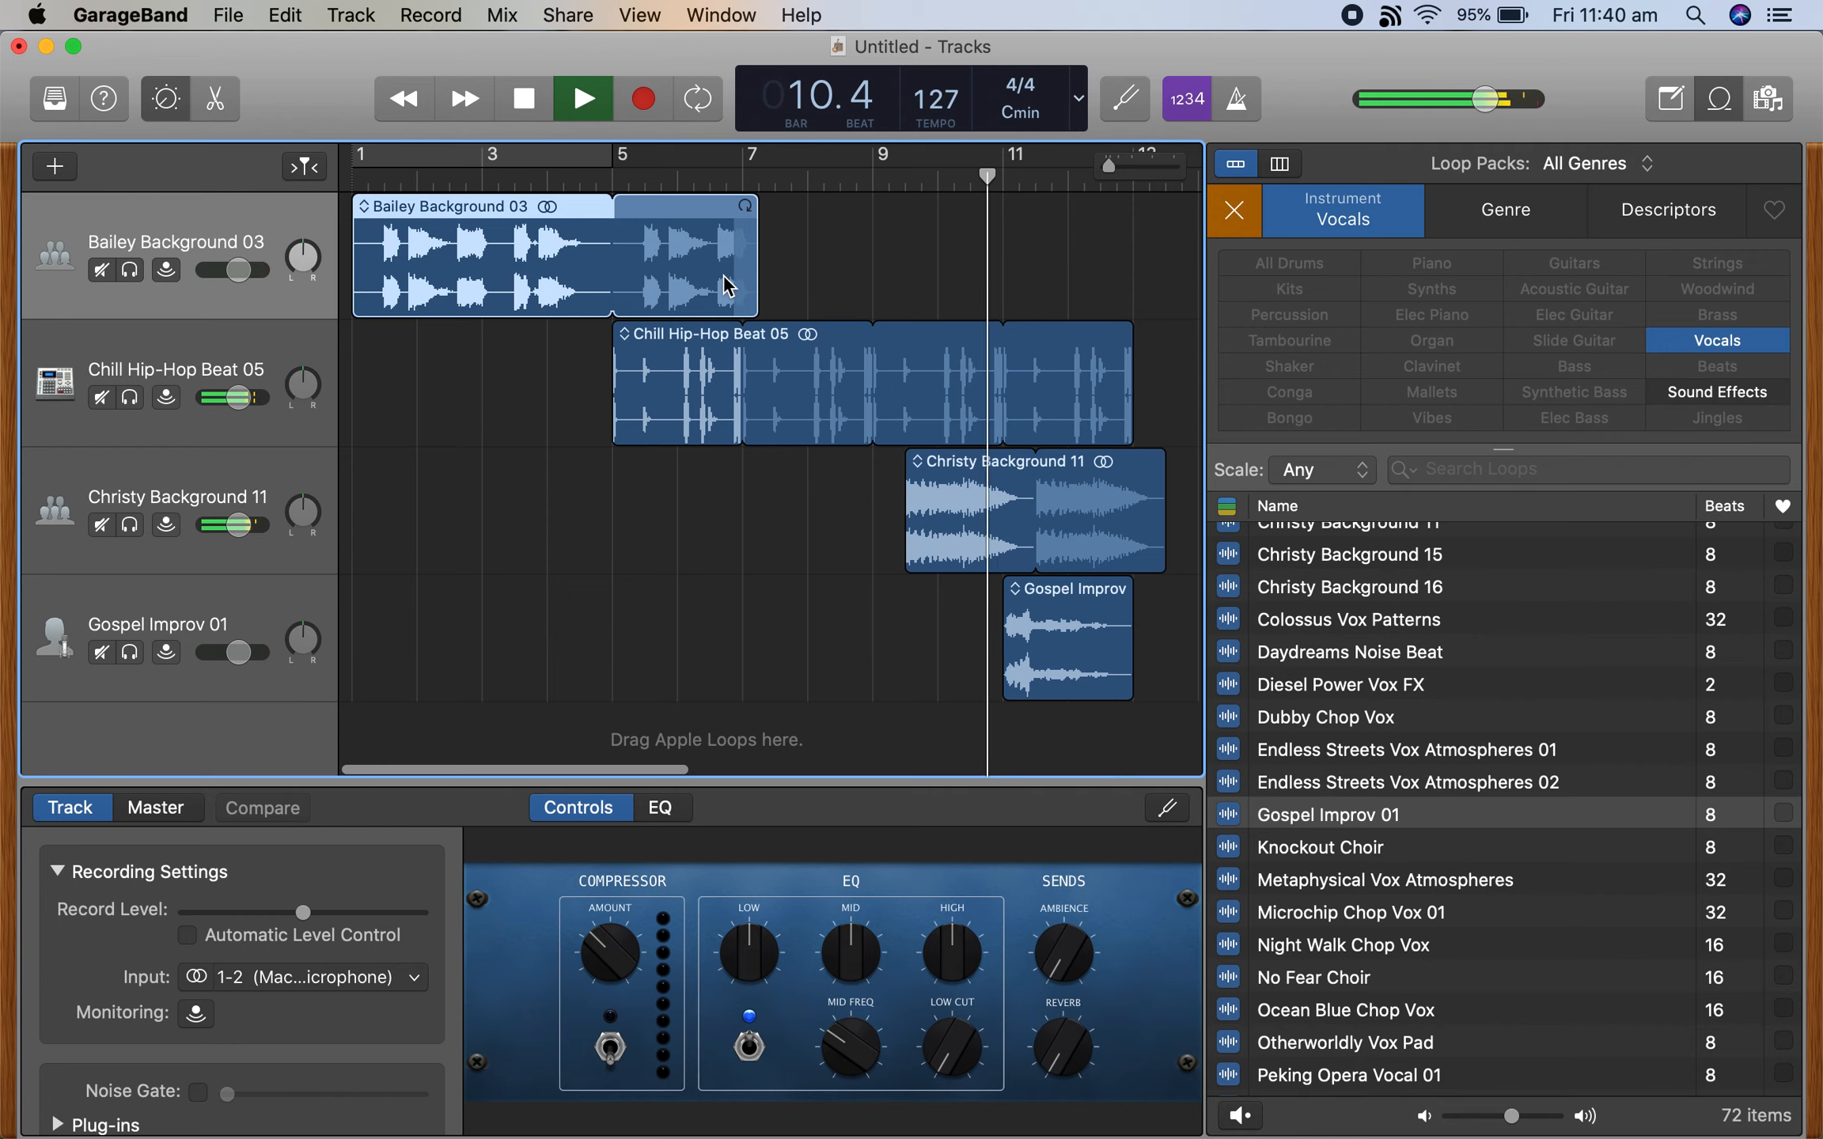
scroll(727, 285, "up", 1)
scroll(729, 285, "down", 1)
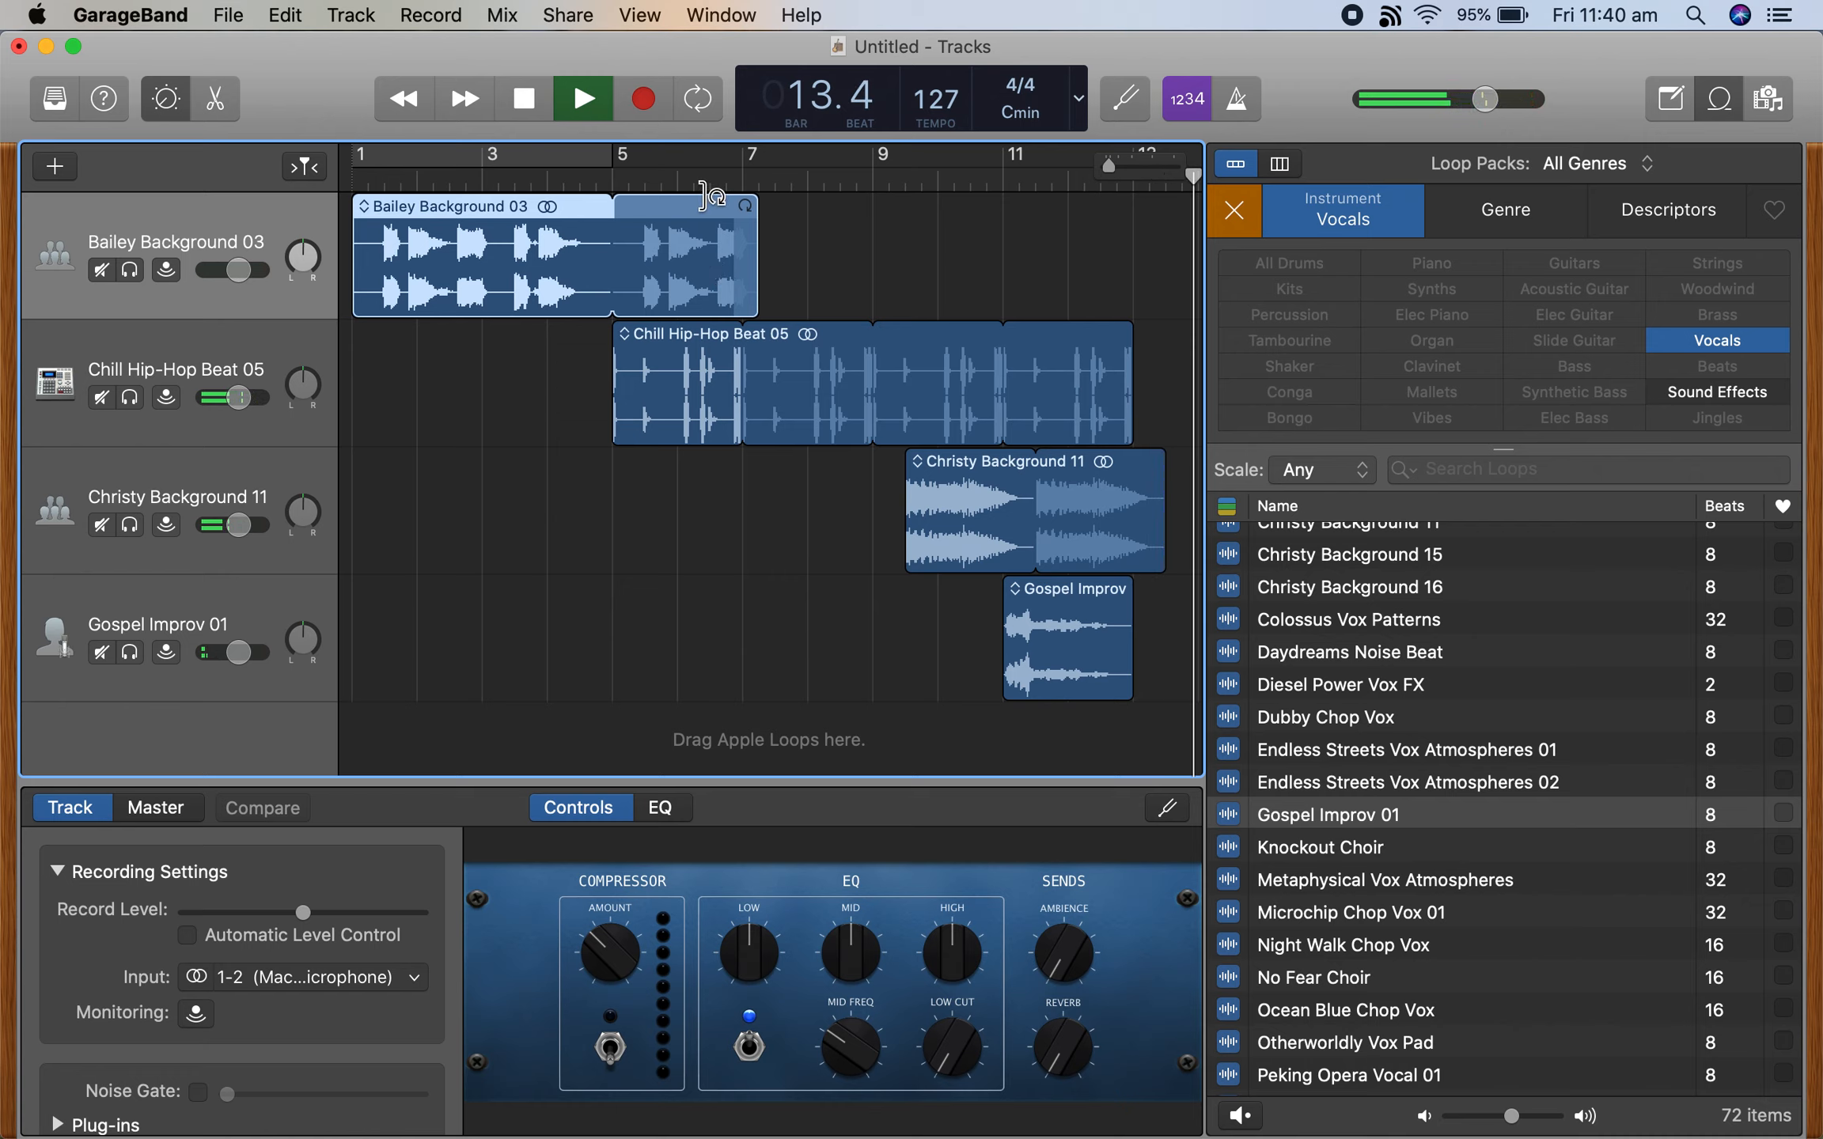
left_click_drag(758, 265, 760, 265)
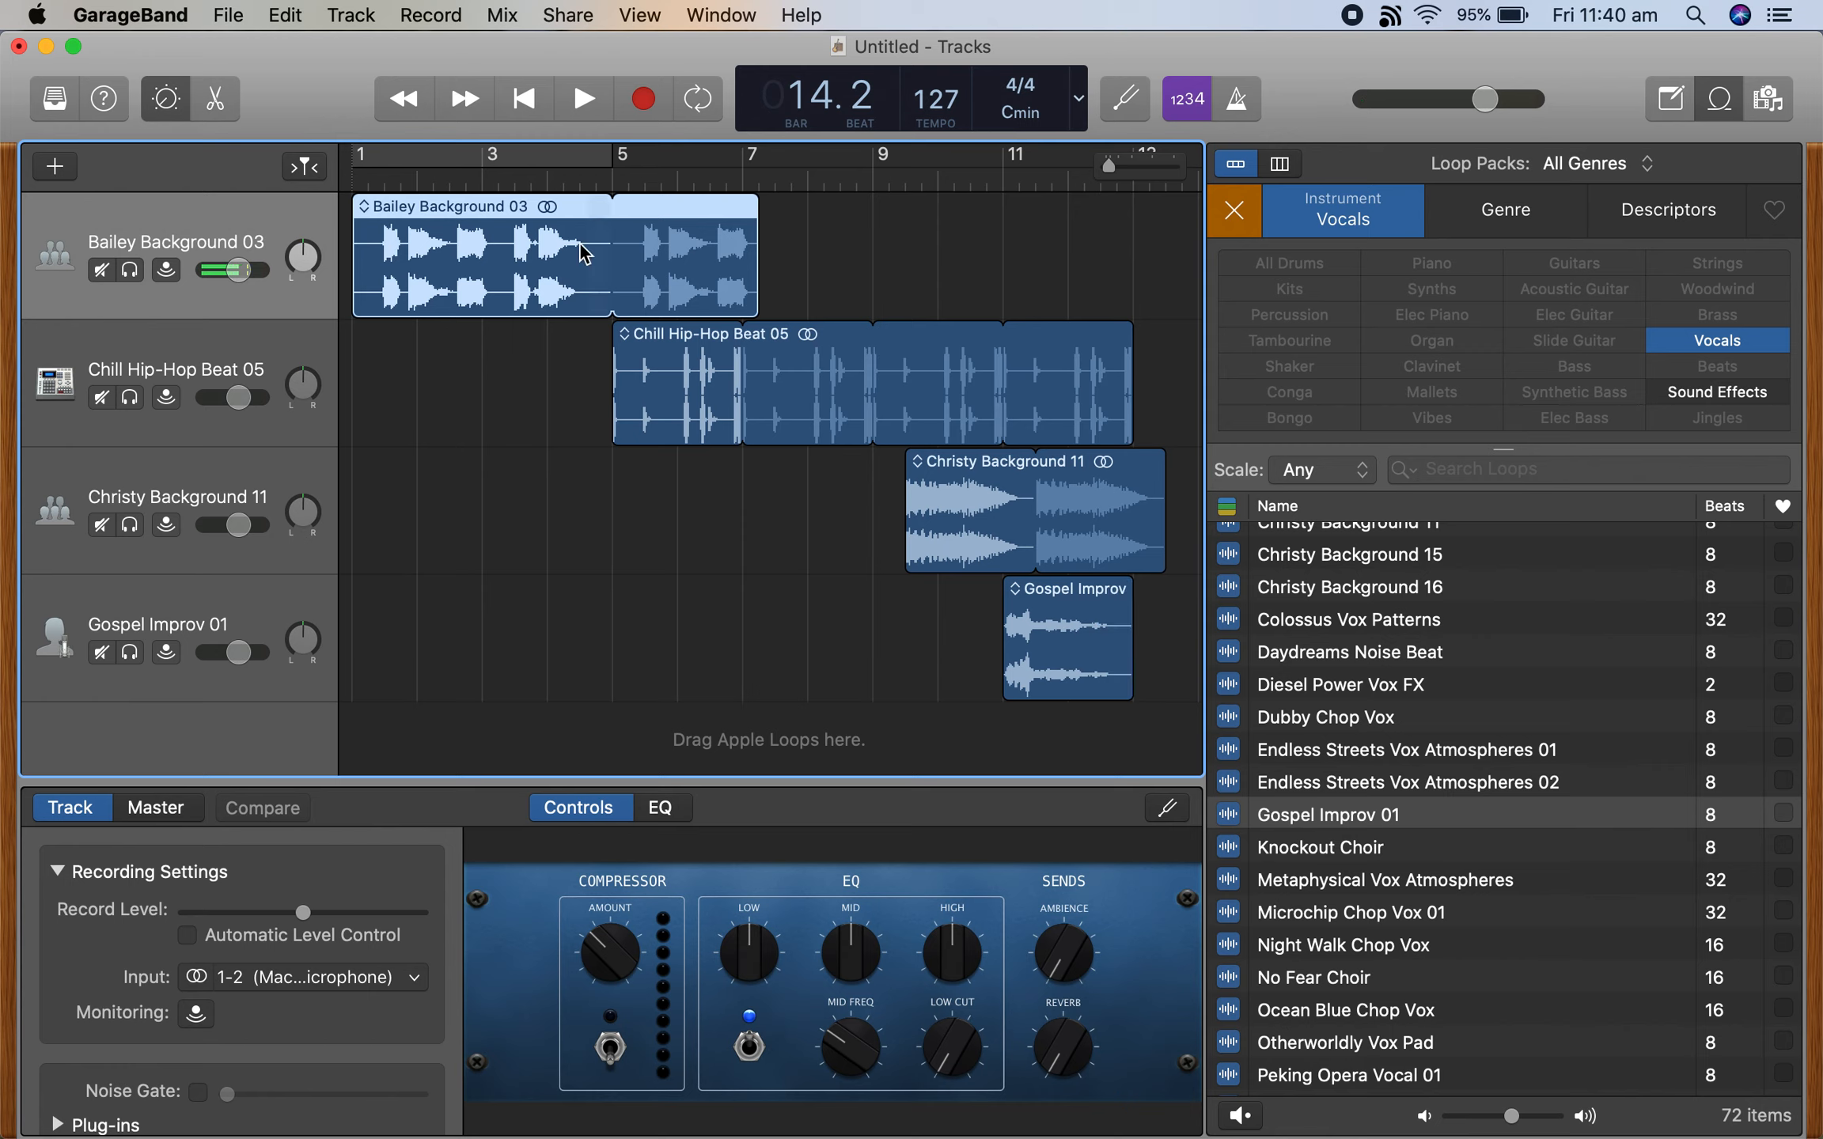
left_click(798, 341)
key("super+z")
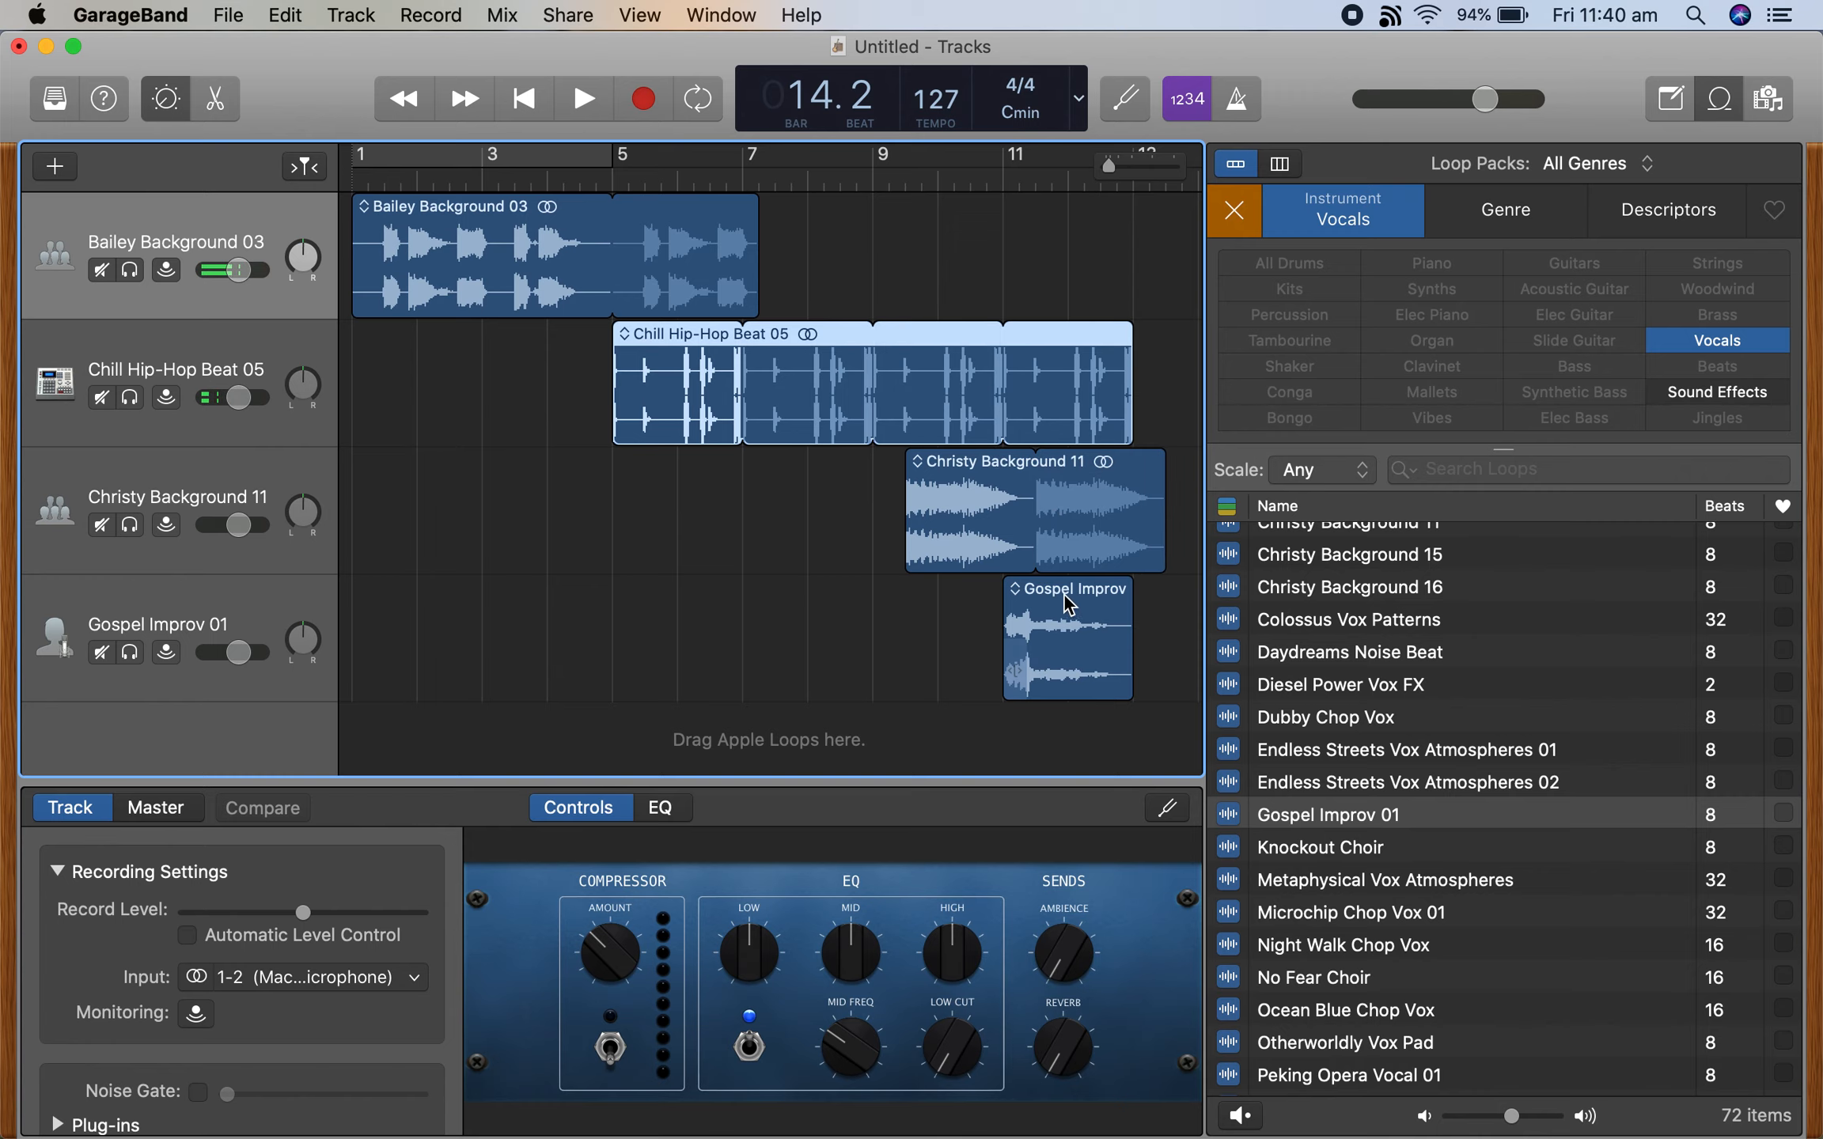
Extend the Gospel Improv 01, Christy Background 11 and Chill Hip-Hop Beat 05 loops so all three end at bar 15.
scroll(873, 737, "right", 6)
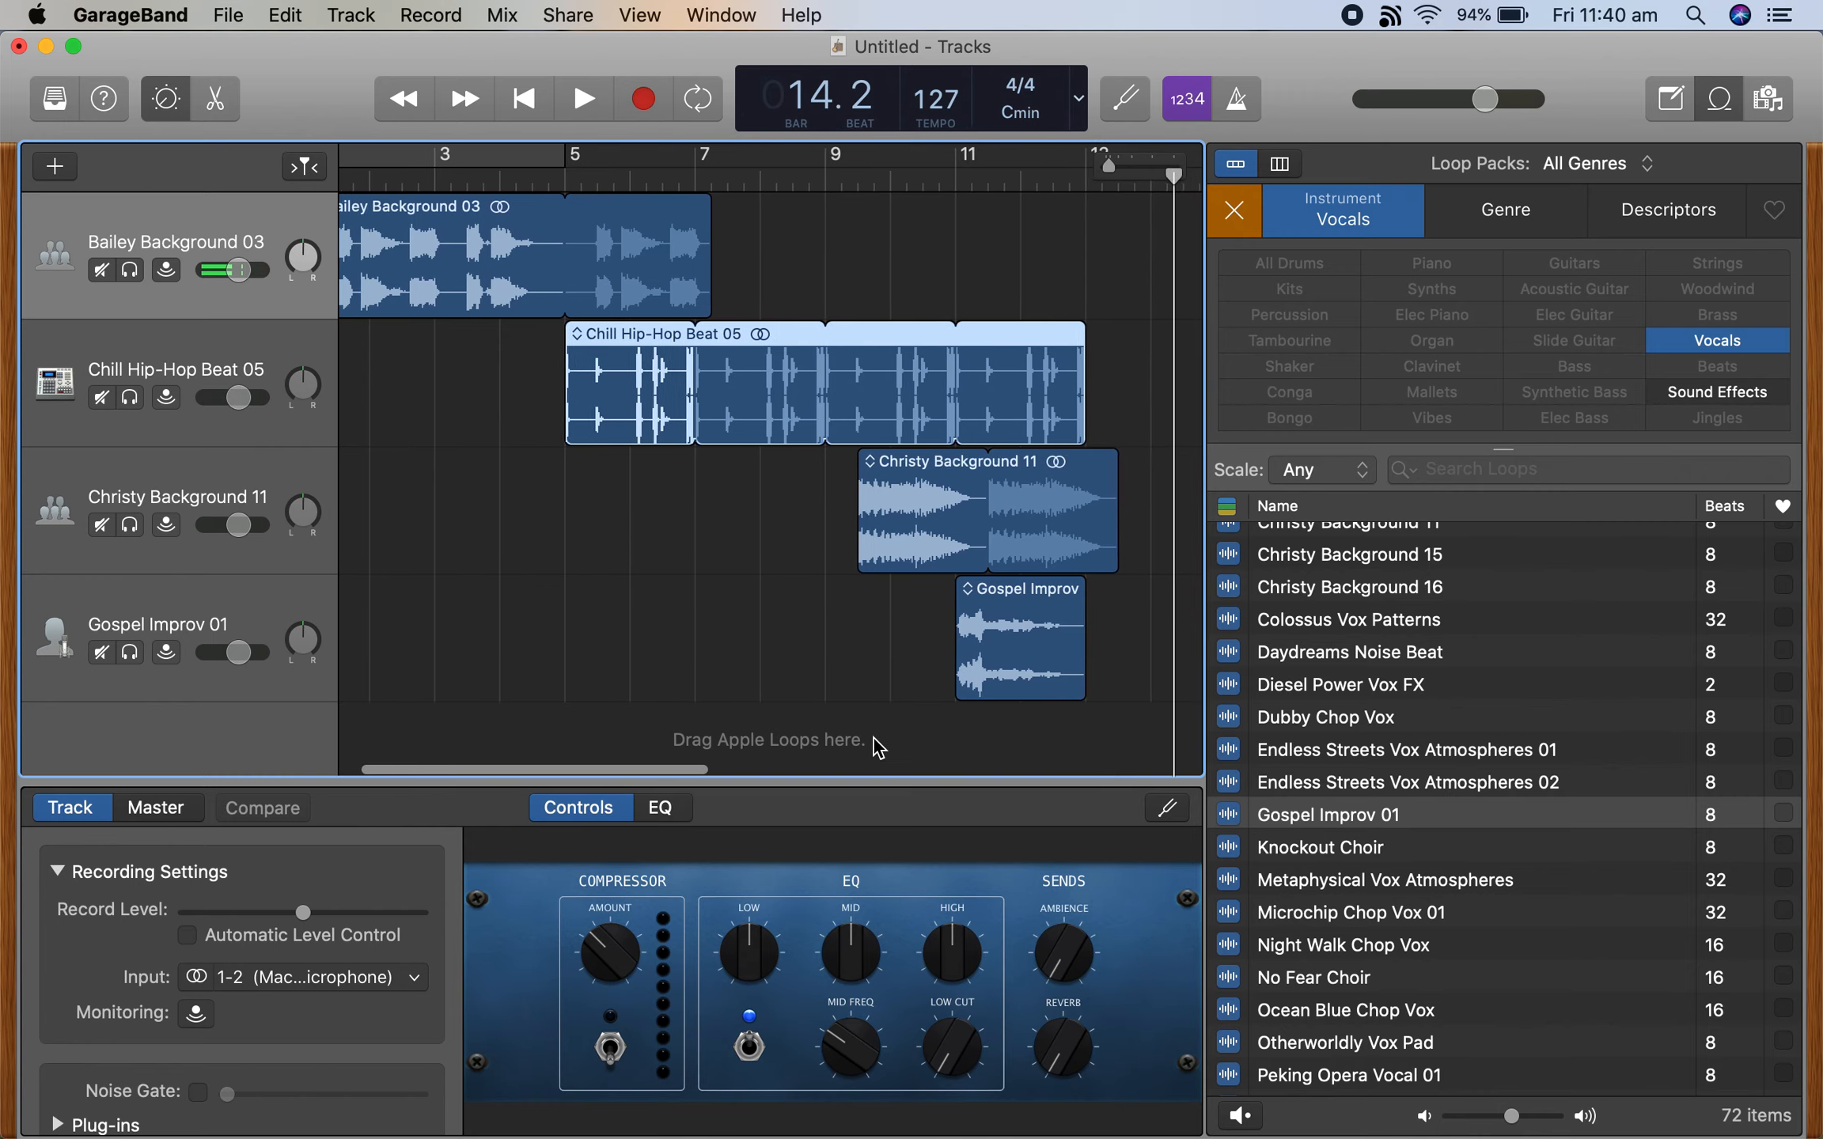
left_click_drag(752, 613, 887, 617)
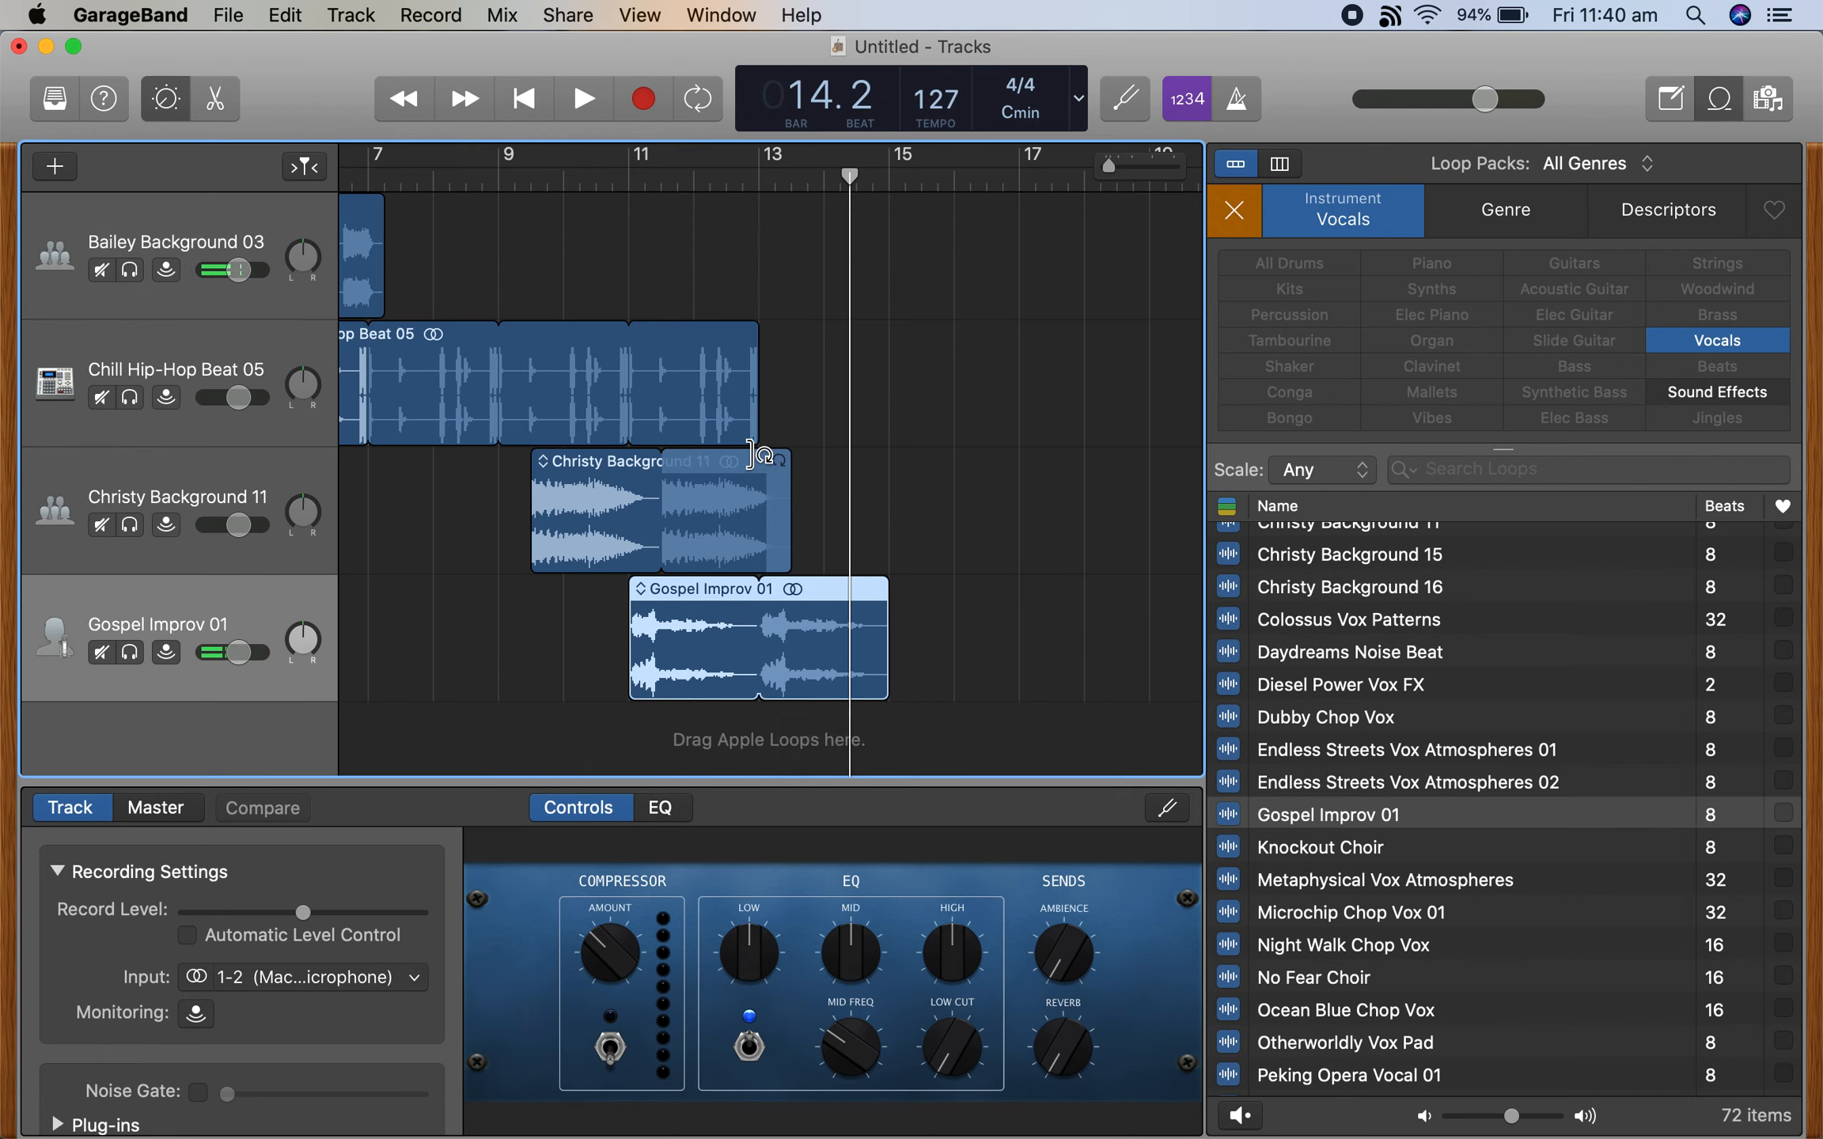
left_click_drag(779, 463, 886, 463)
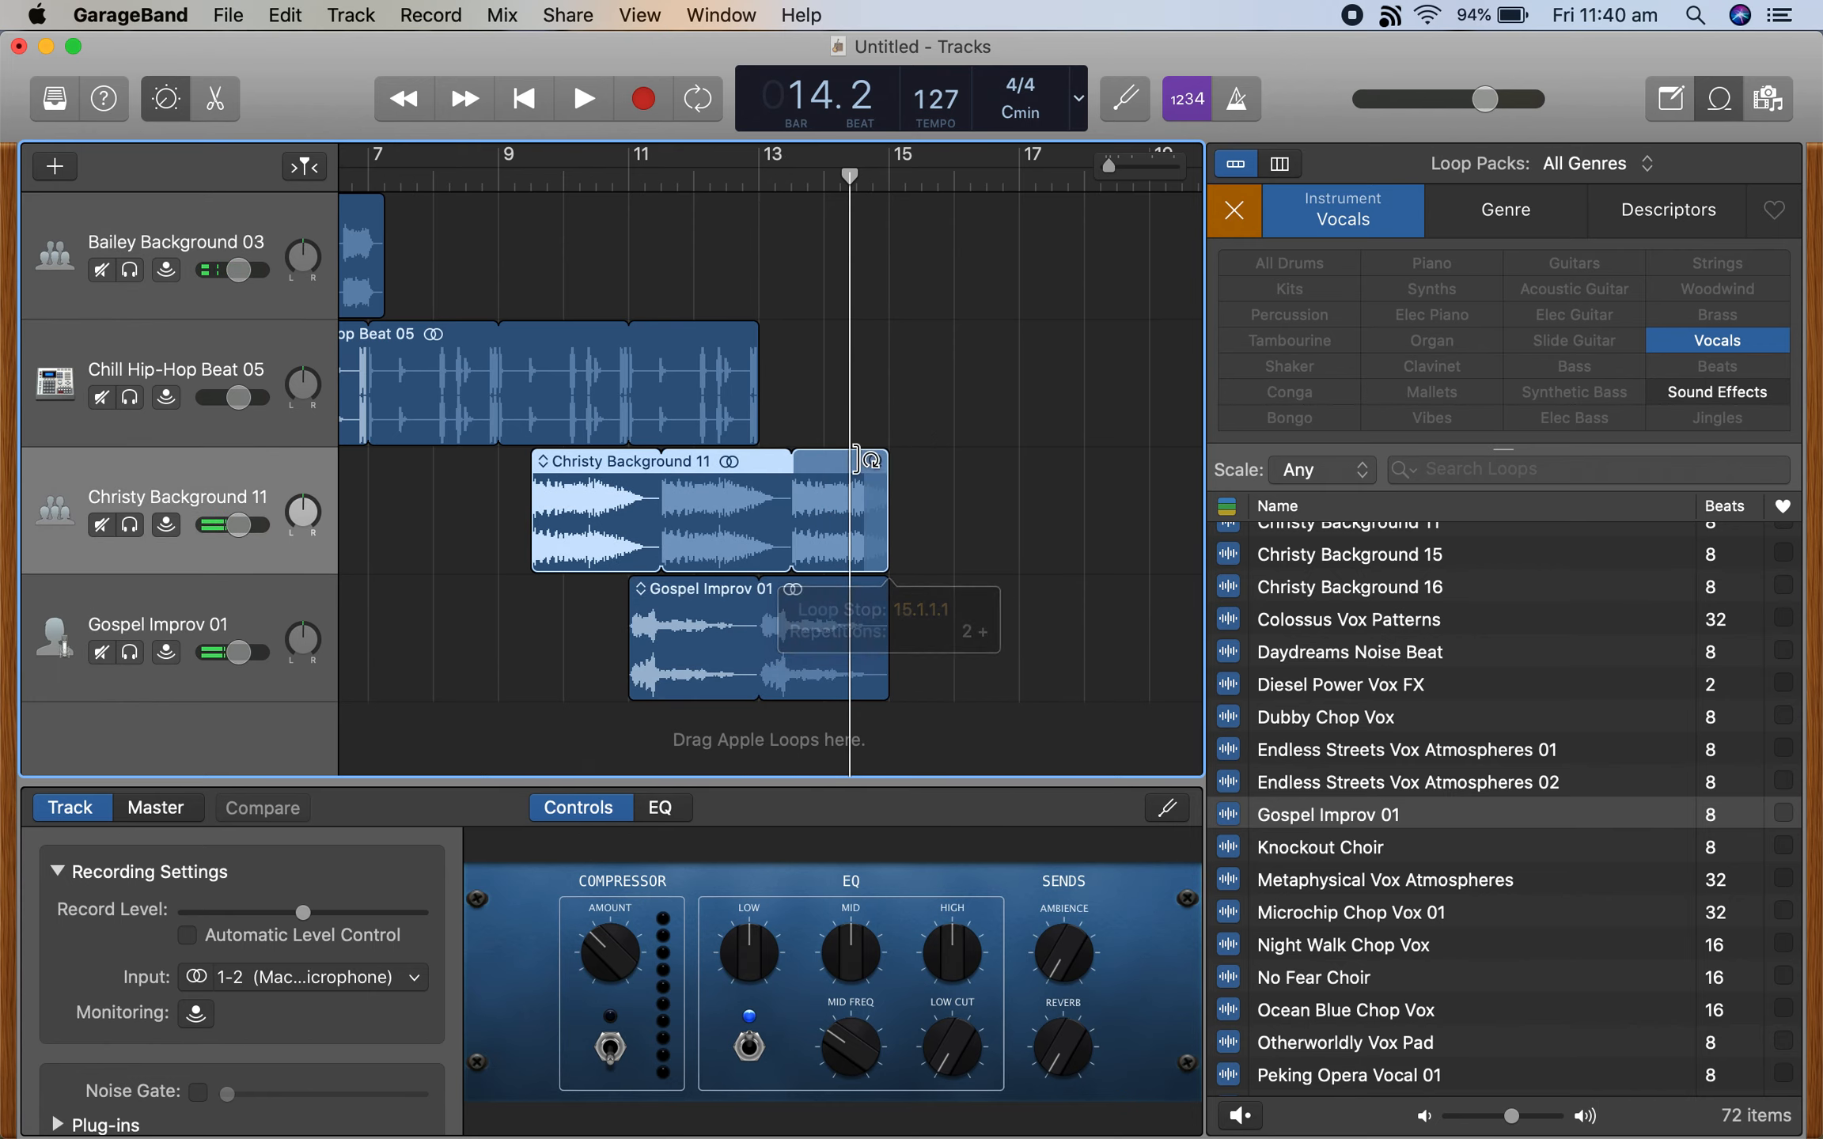
left_click_drag(755, 351, 886, 353)
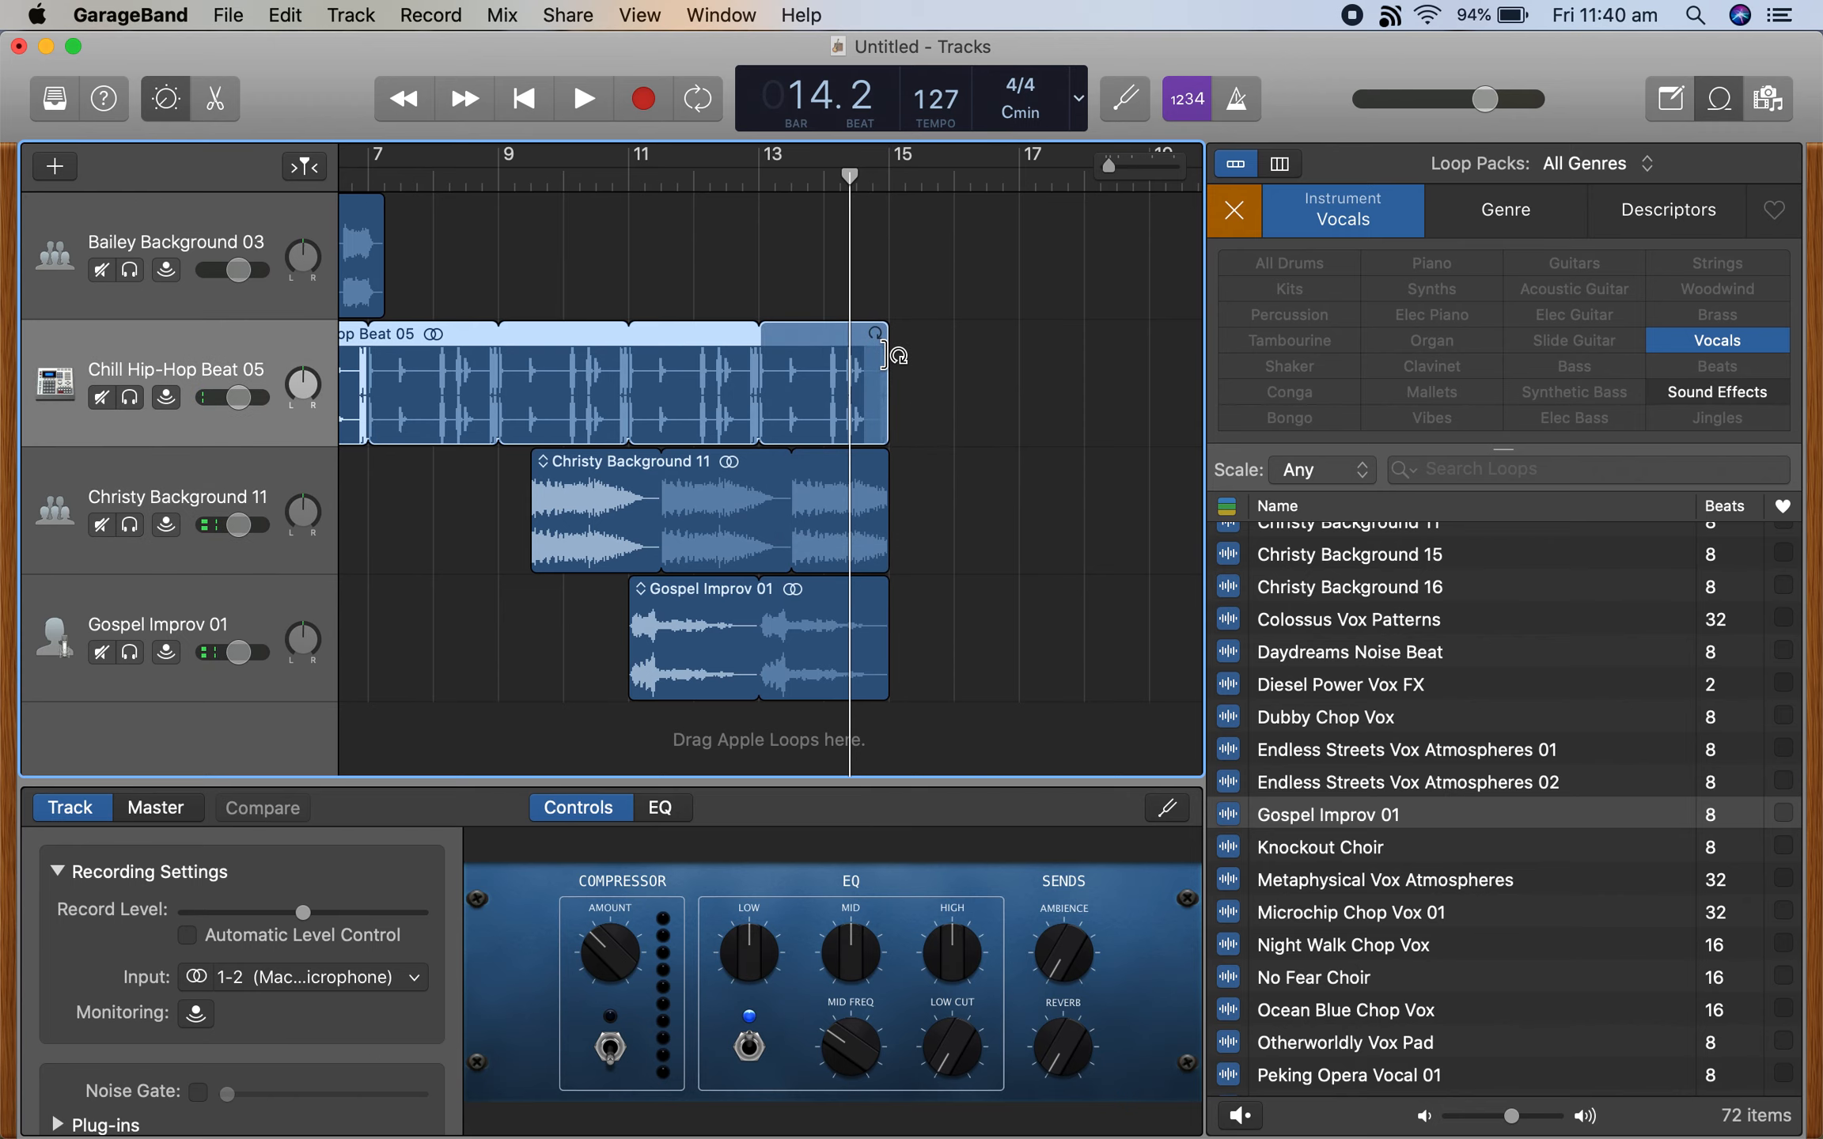
Check the required sequence length on the Musical Monsters page in Chrome, and return to GarageBand with the playhead at bar 15.
key("super+Tab")
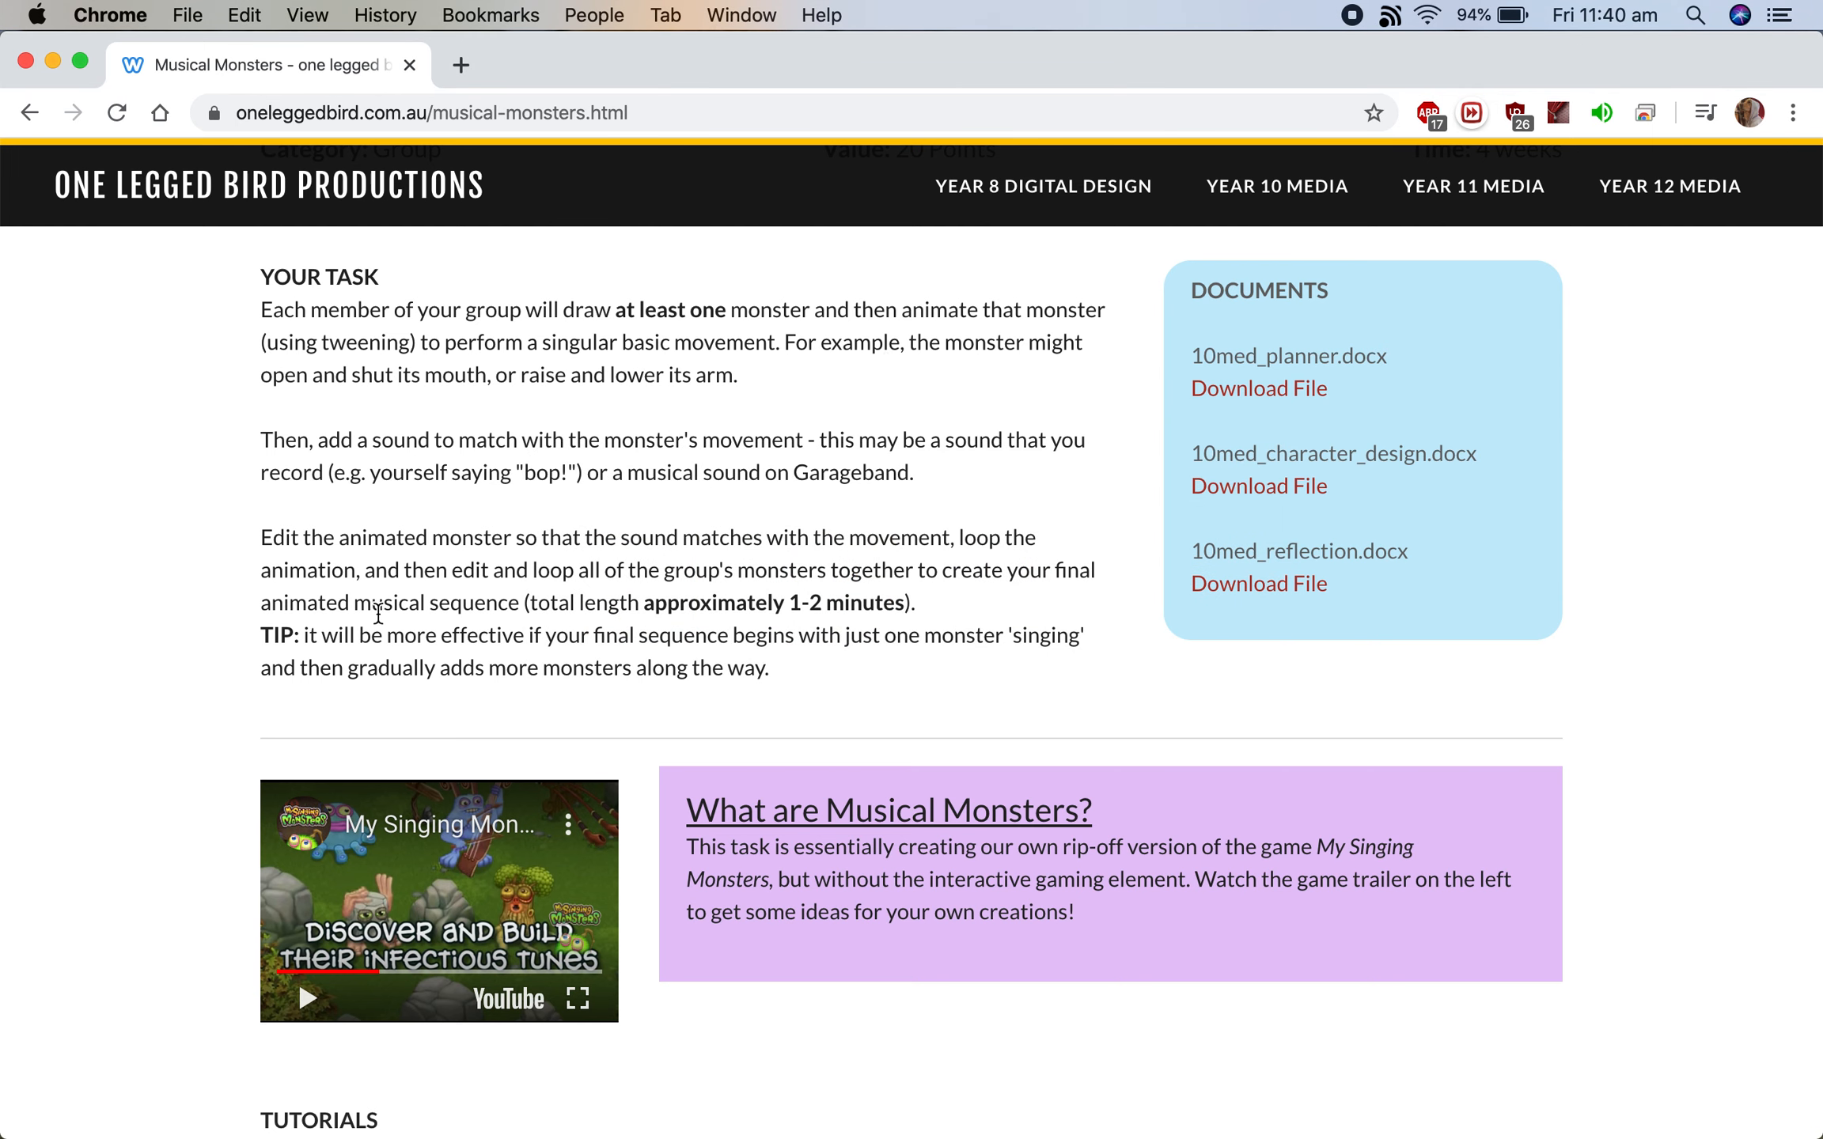
key("super+Tab")
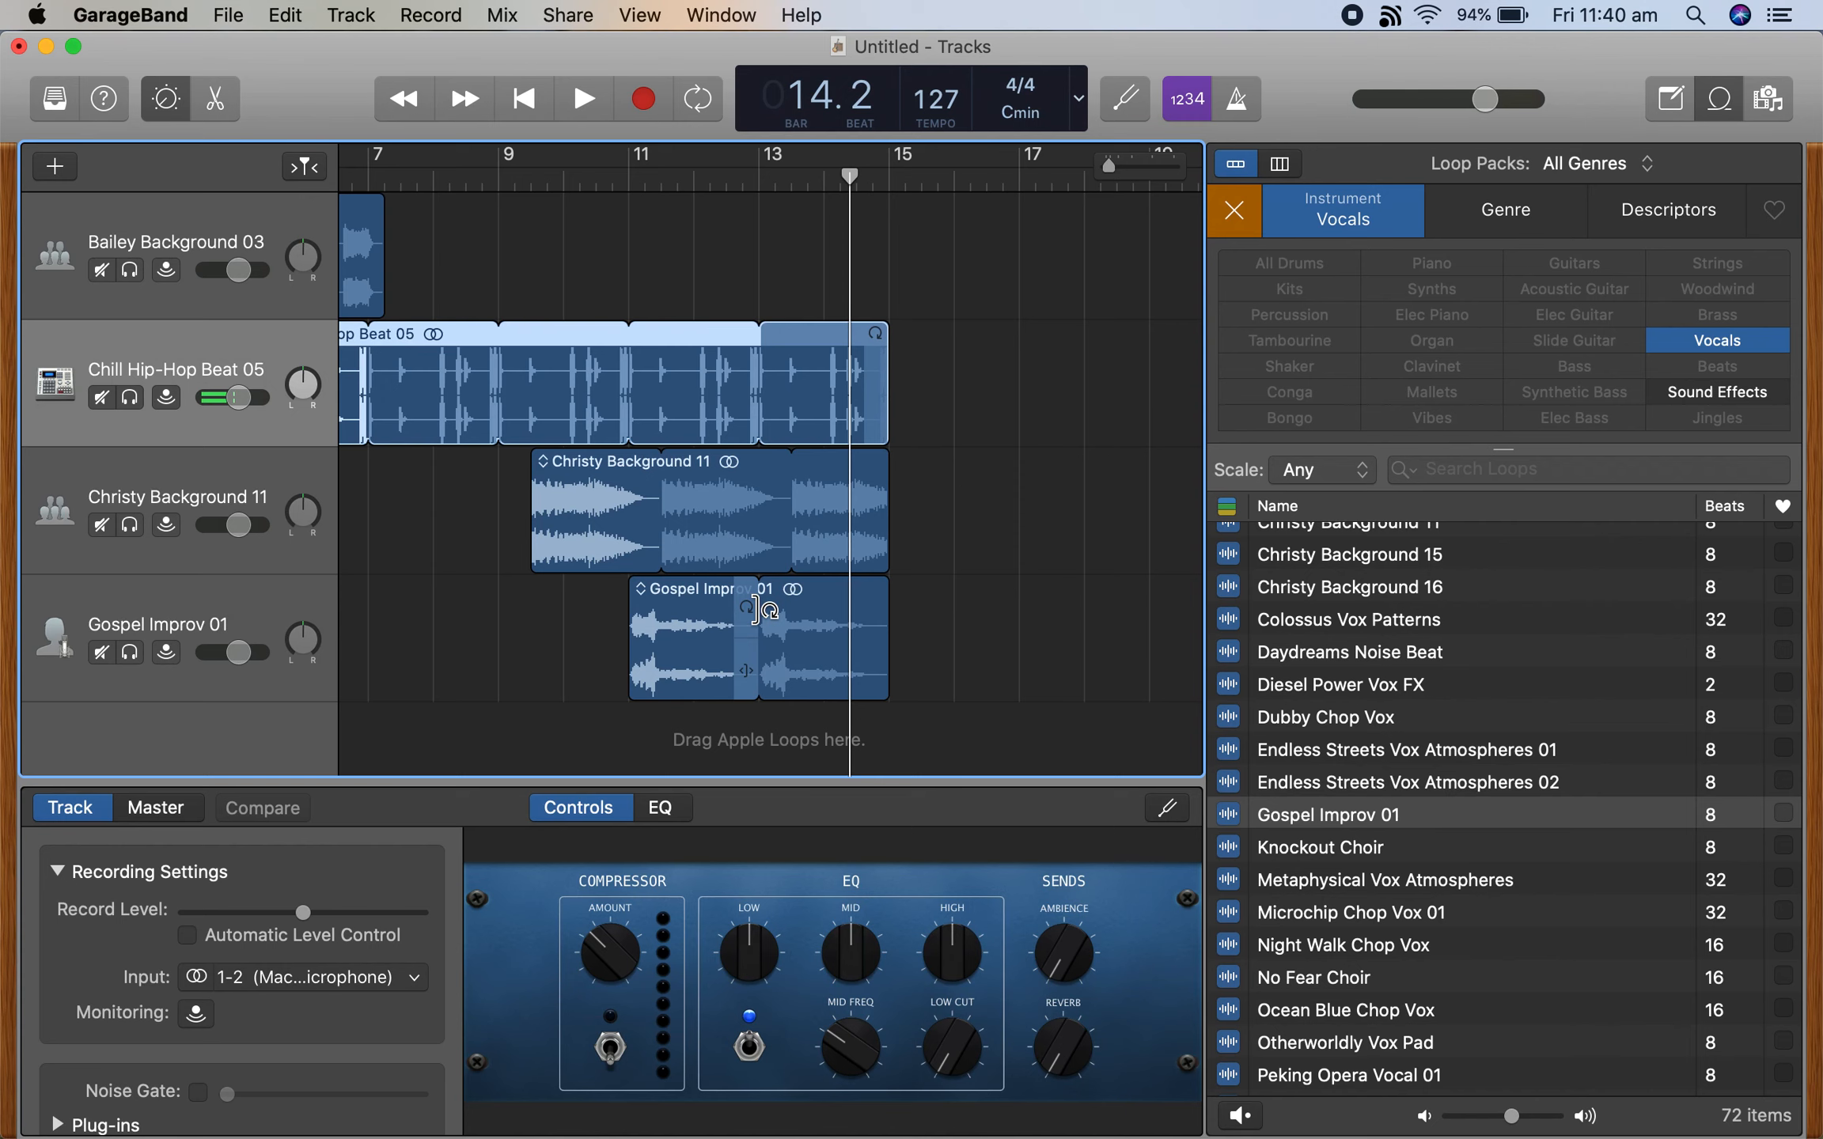
left_click_drag(849, 182, 881, 239)
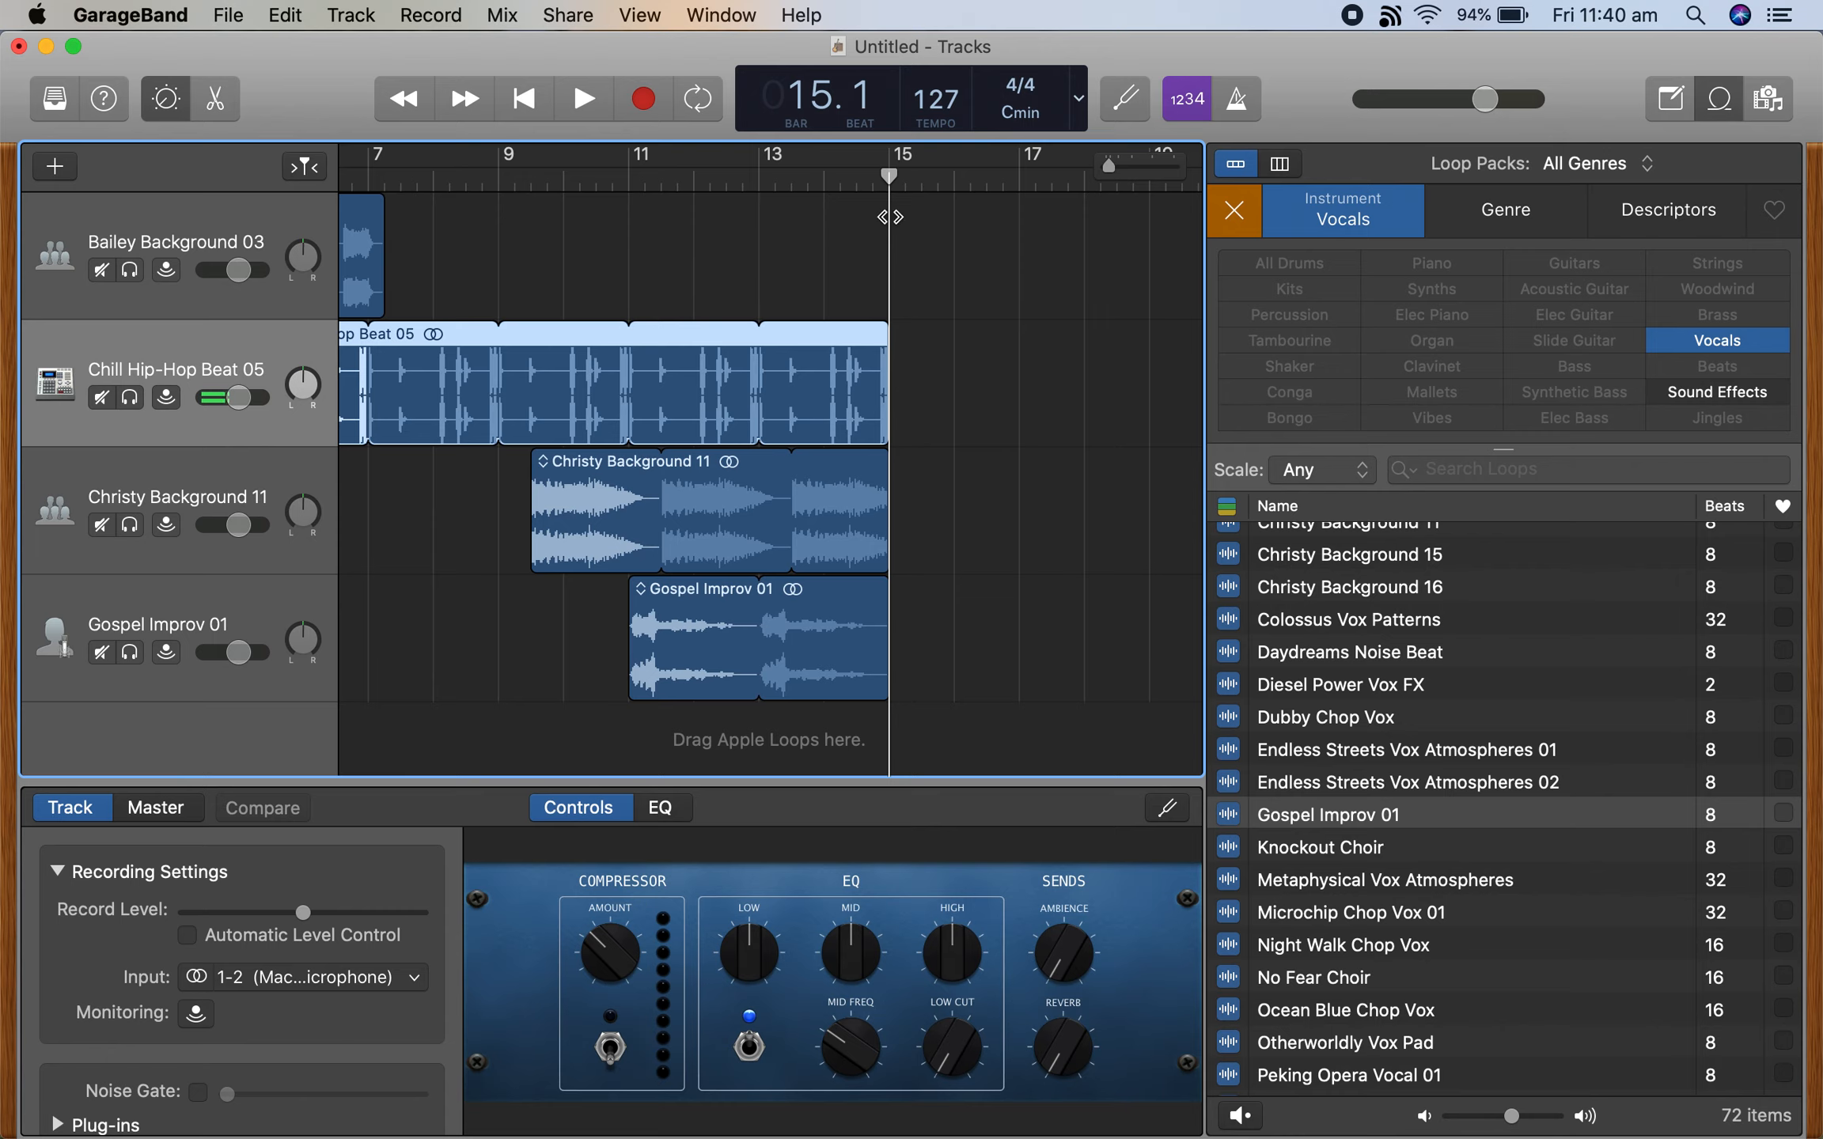
Play the song from bar 1 to bar 9.
left_click_drag(886, 167, 201, 224)
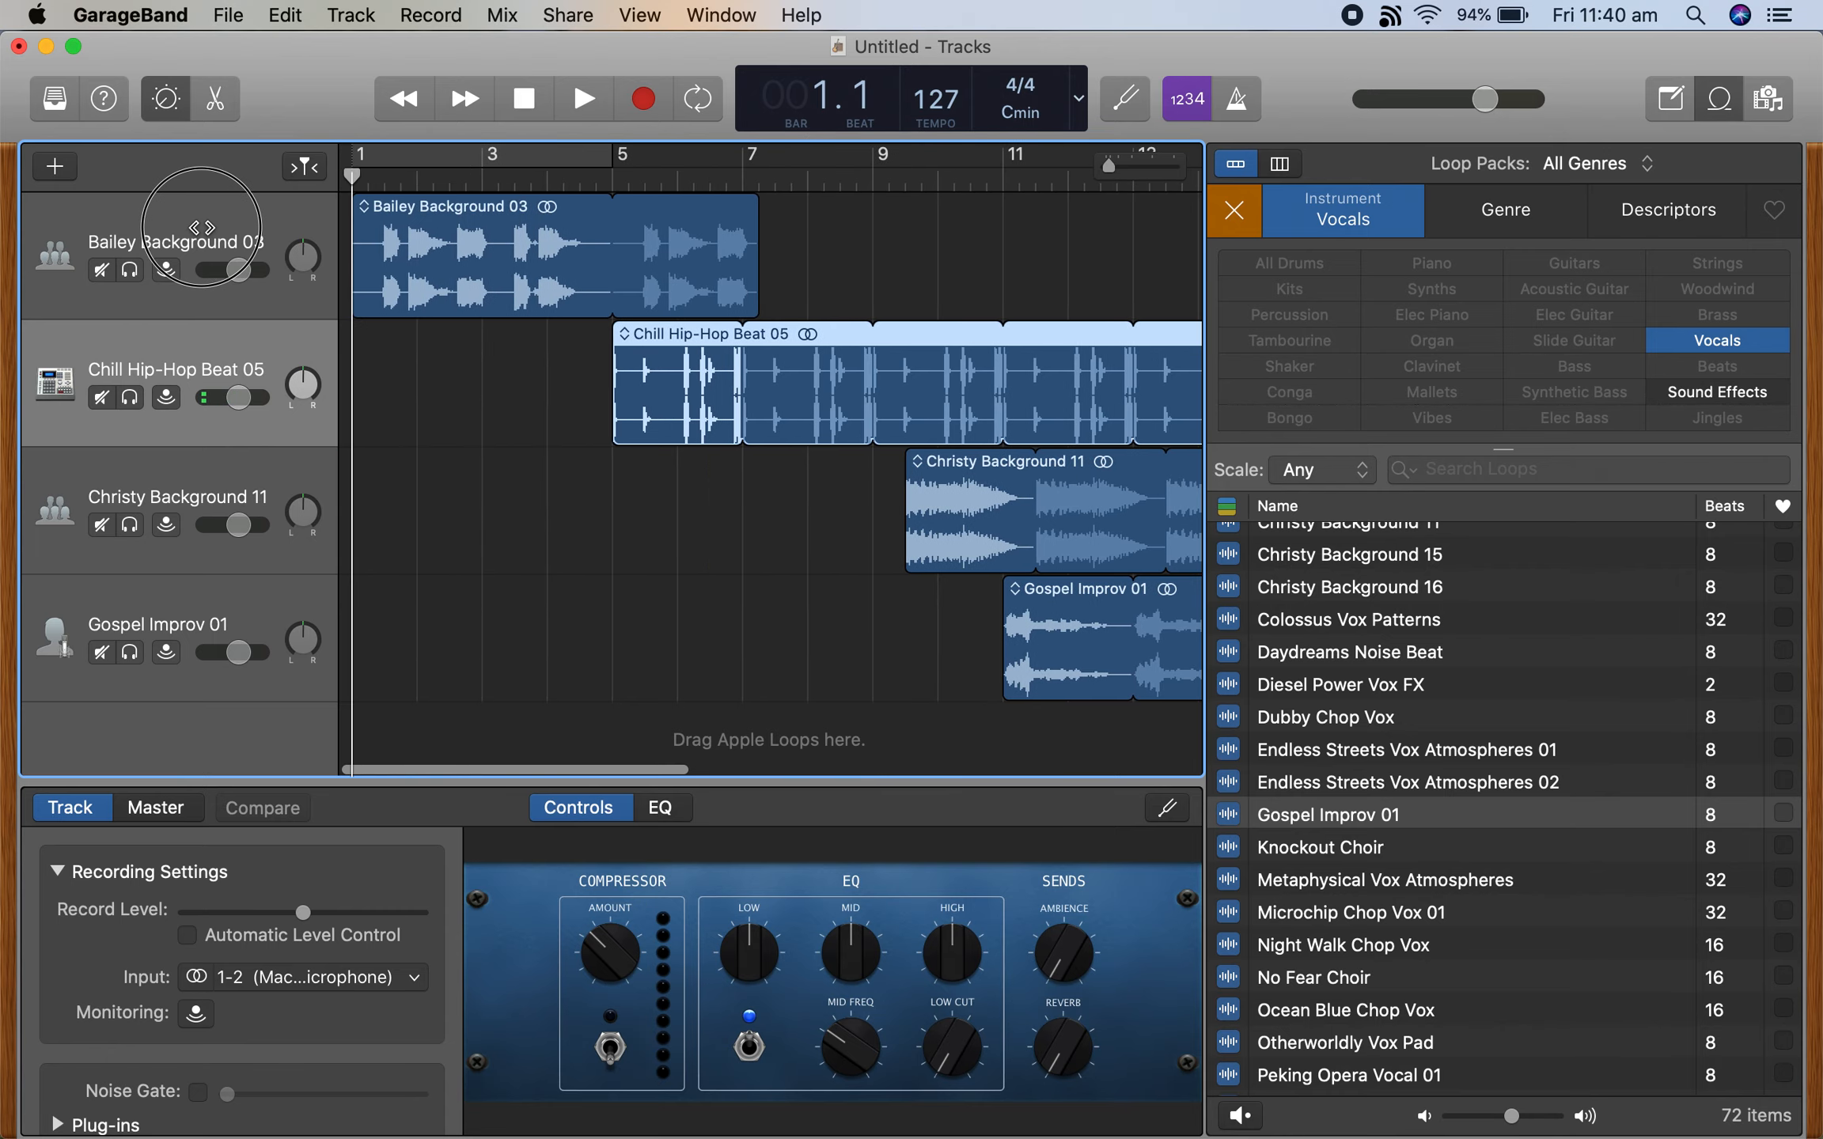
key("space")
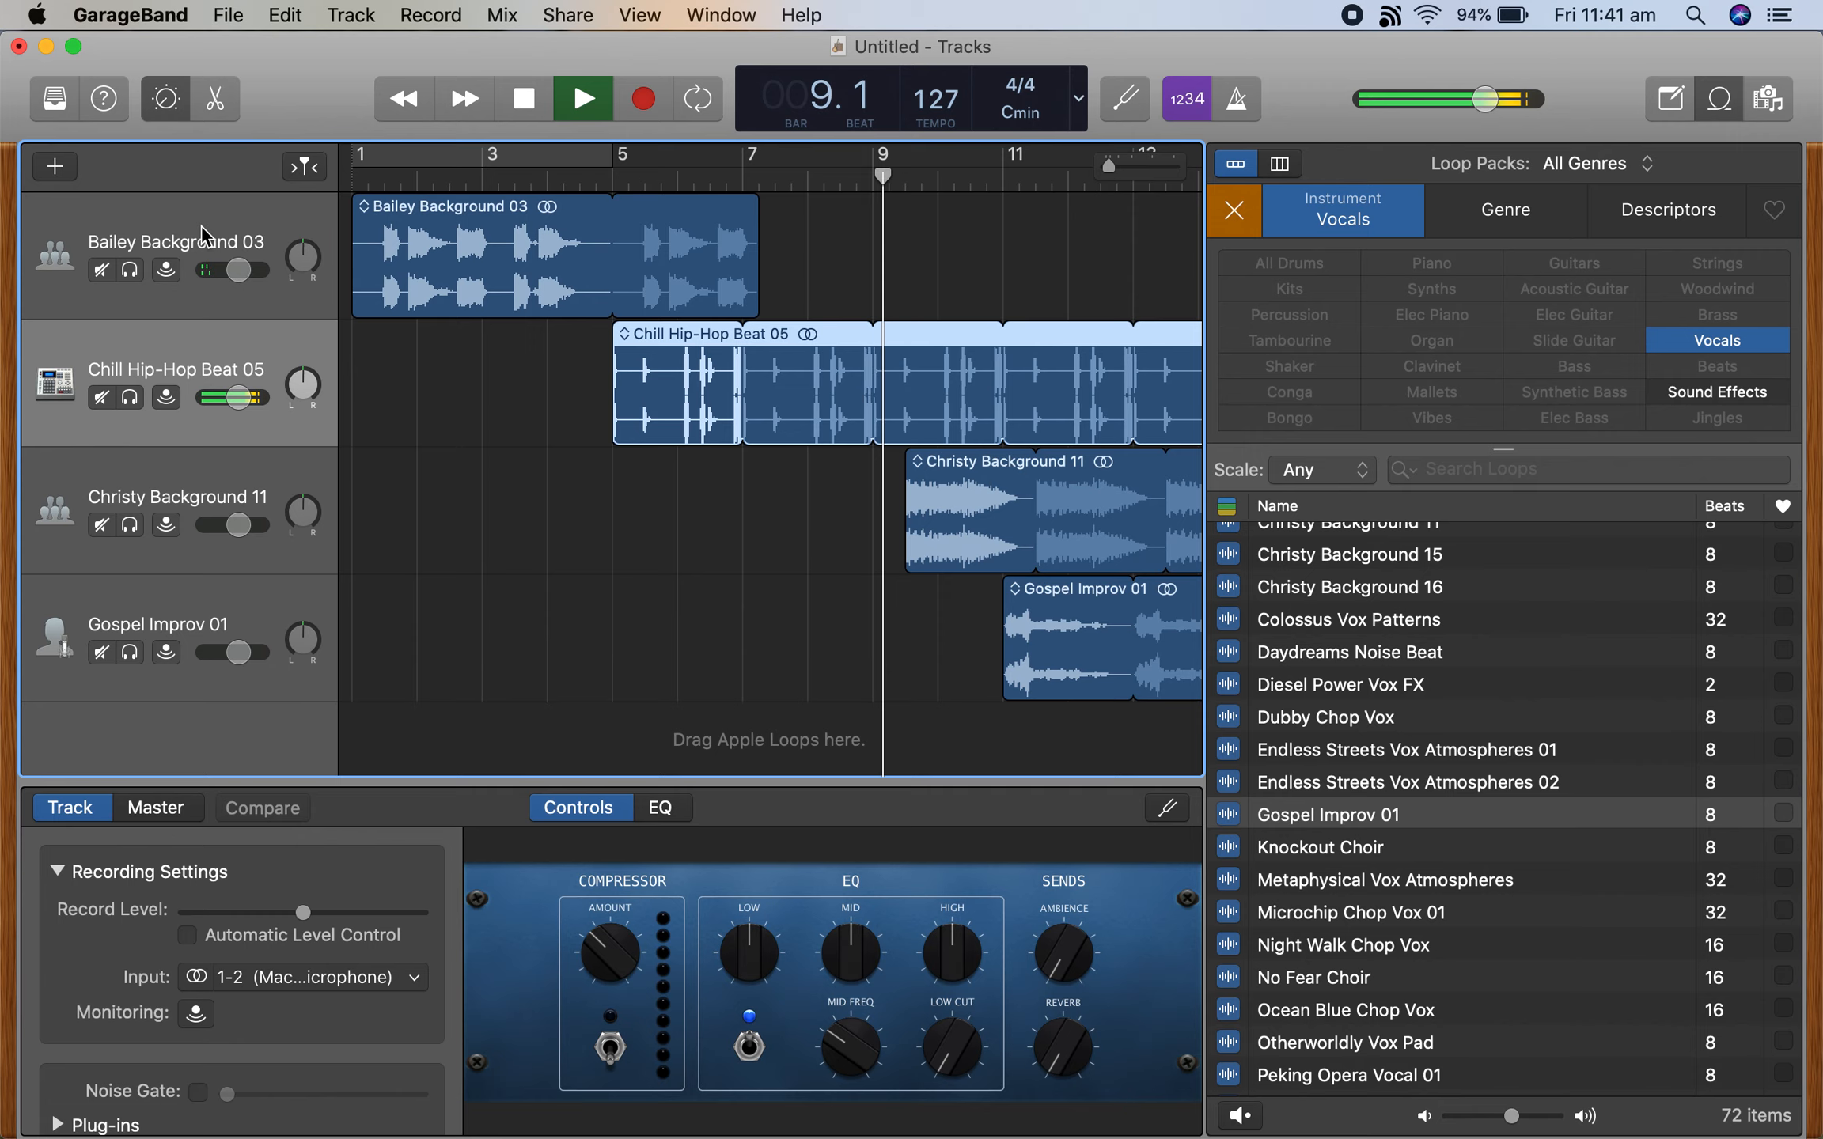
key("space")
Extend the Bailey Background 03 loop to end at bar 15, level with the other tracks.
left_click_drag(755, 210, 1083, 207)
scroll(973, 257, "right", 10)
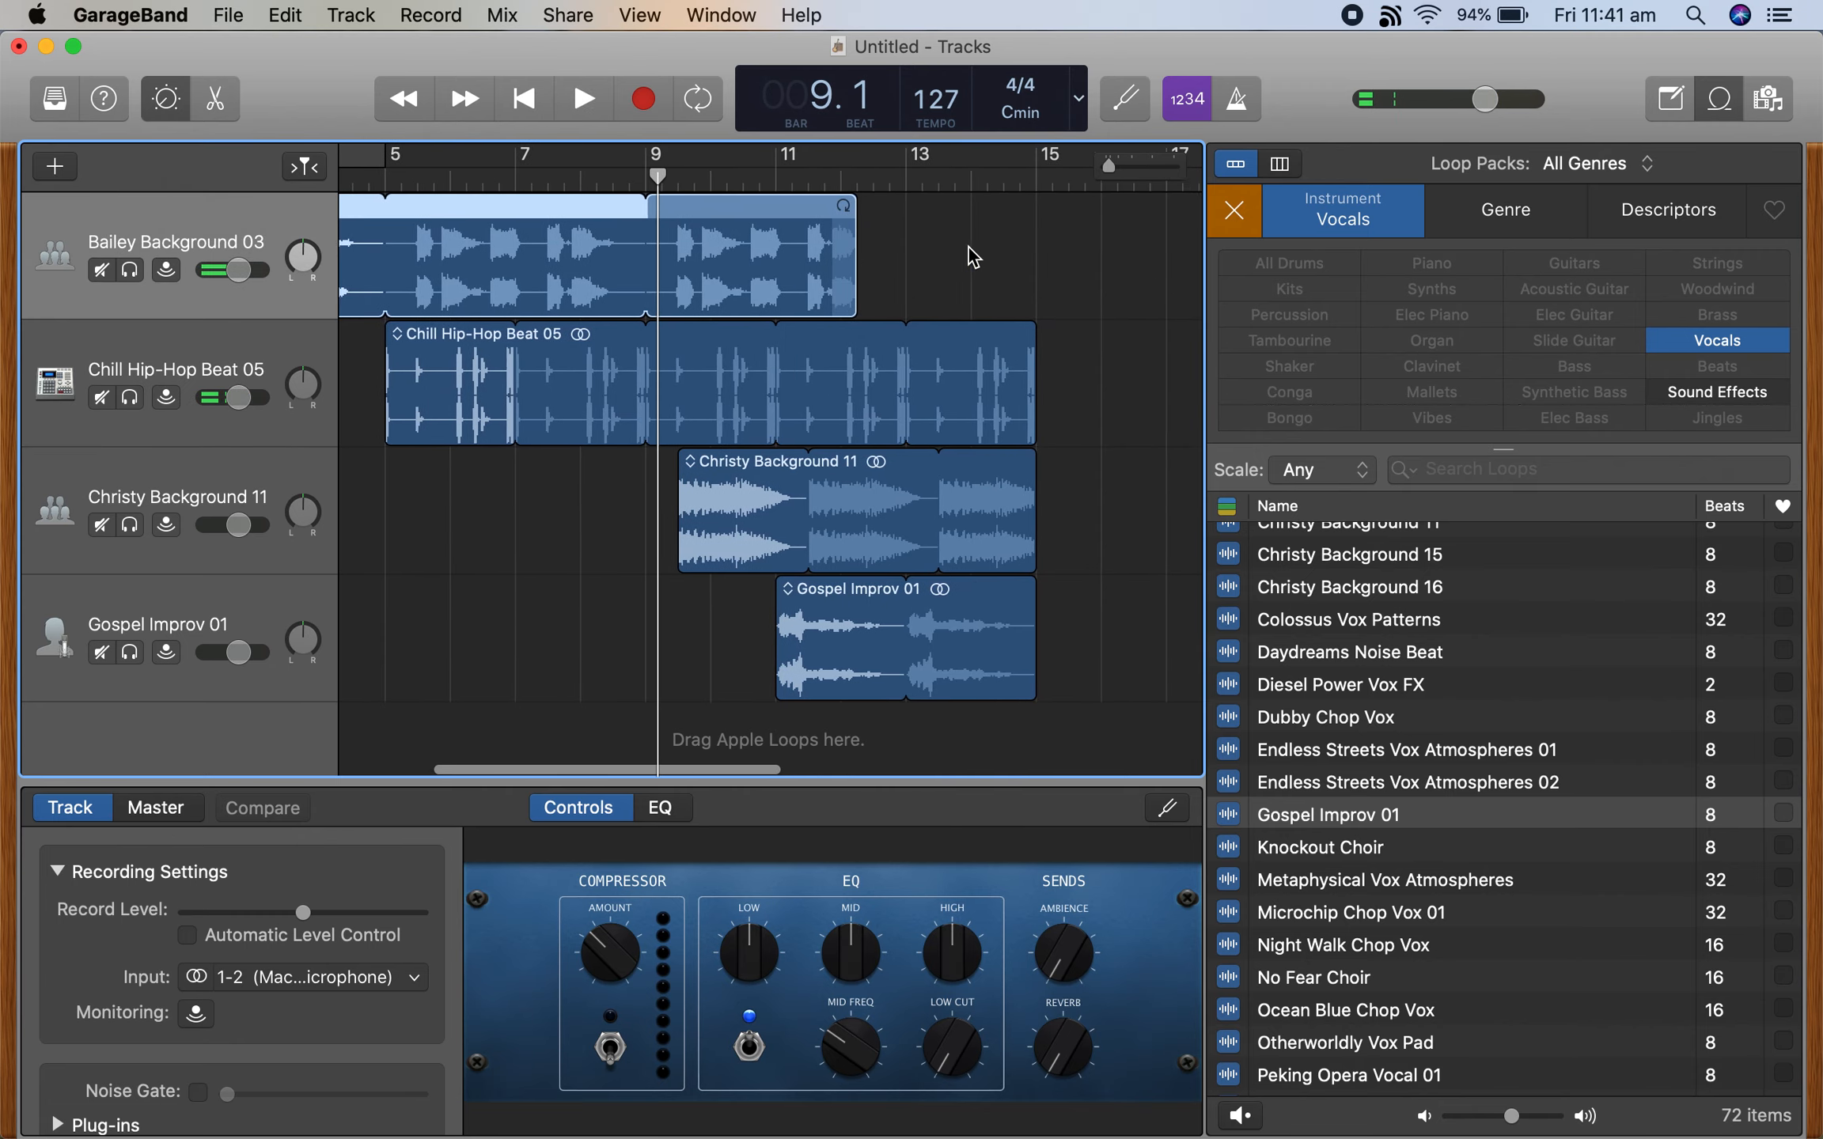
left_click_drag(831, 213, 998, 217)
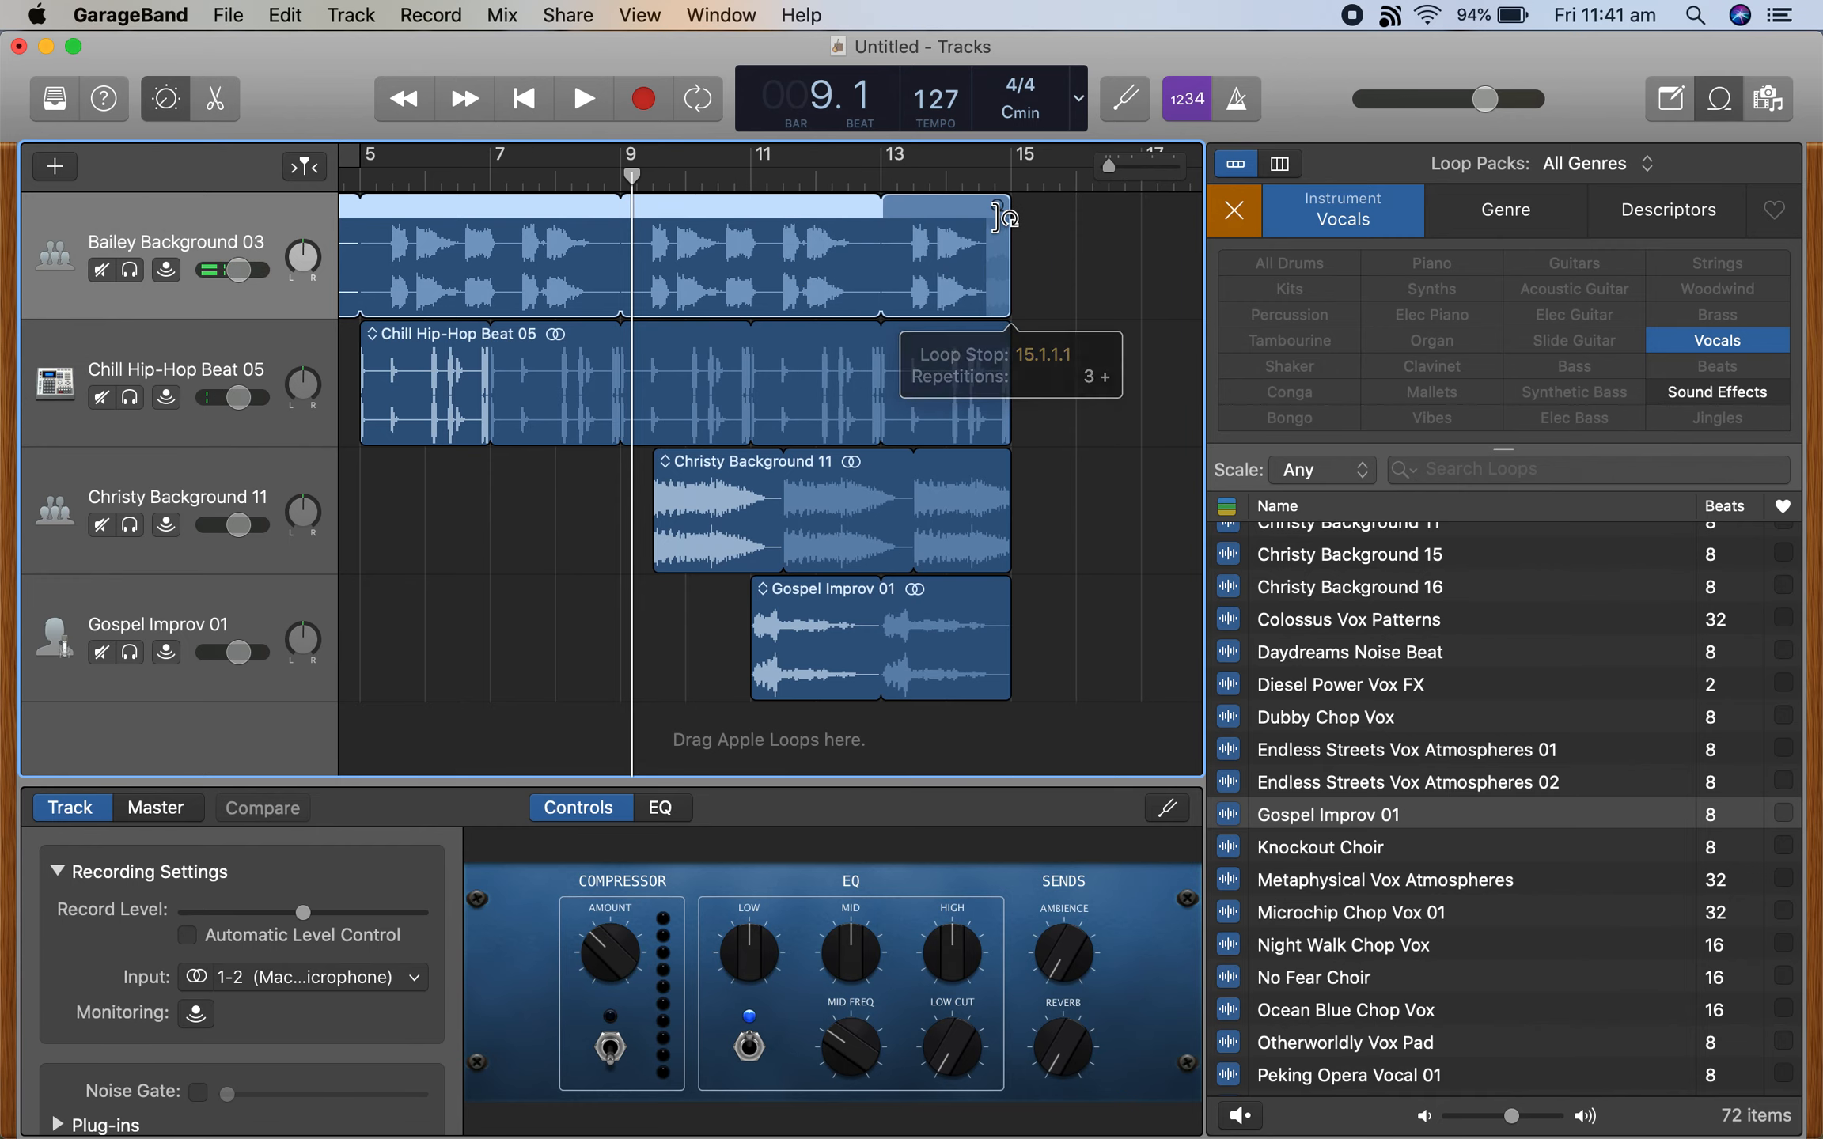
Play the layered arrangement from an early bar through to bar 14 with all four tracks.
scroll(709, 260, "left", 10)
left_click(540, 179)
key("space")
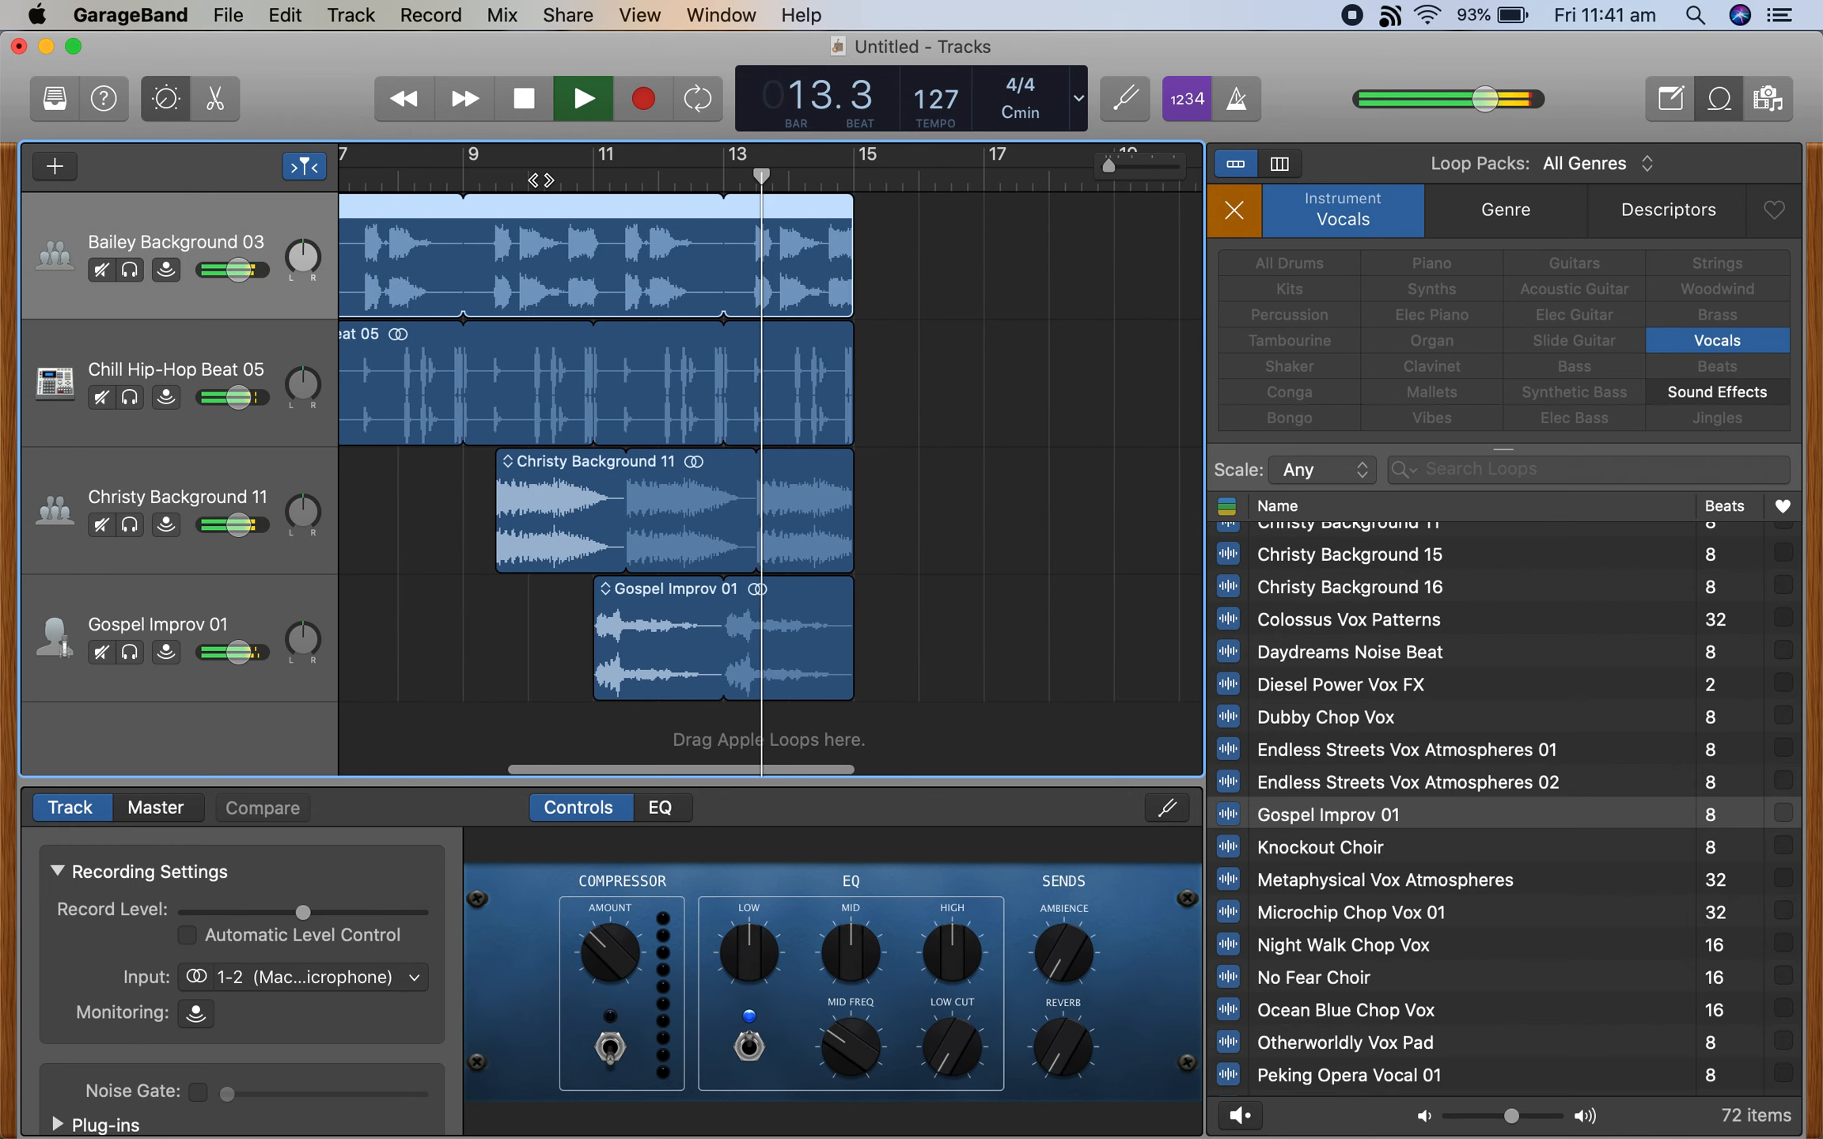
key("space")
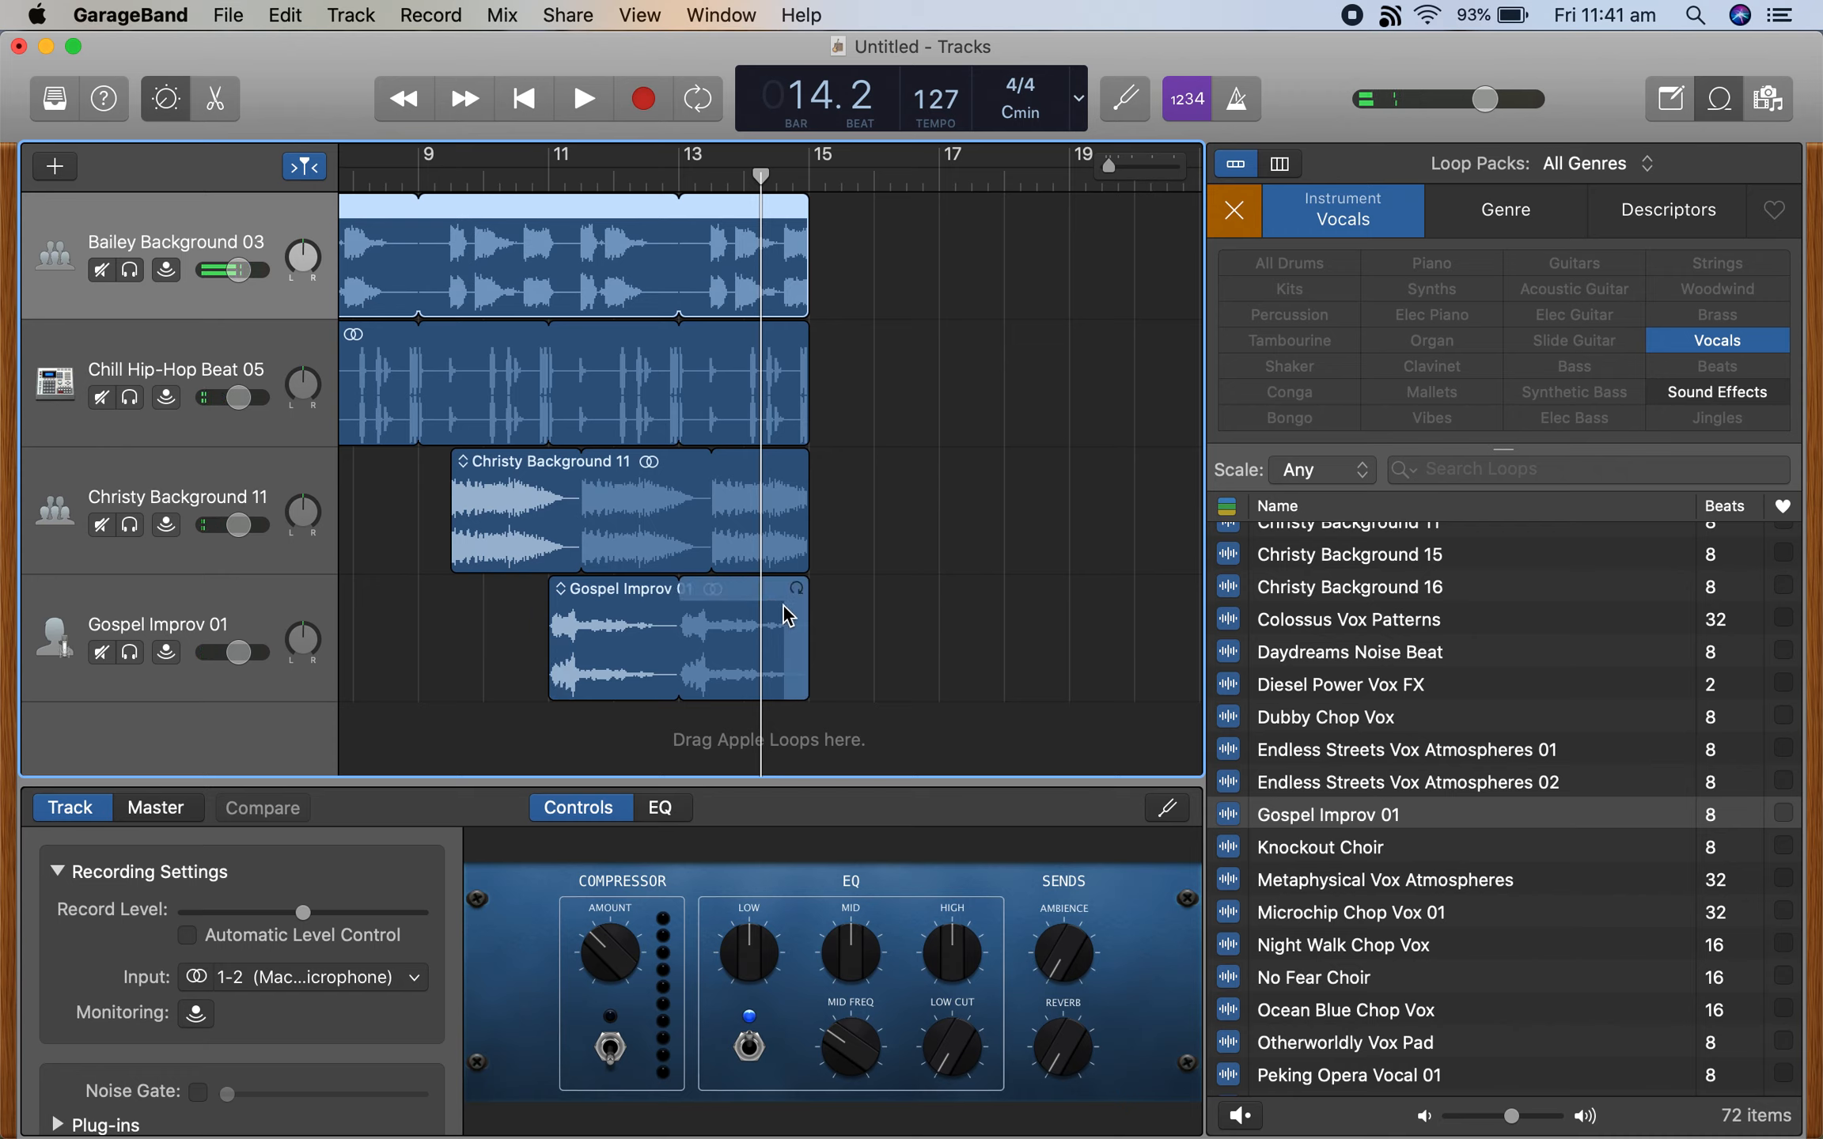
Shorten Gospel Improv 01 to a single pass ending at bar 13, and place a copy of it at bar 15.
left_click_drag(795, 606, 671, 606)
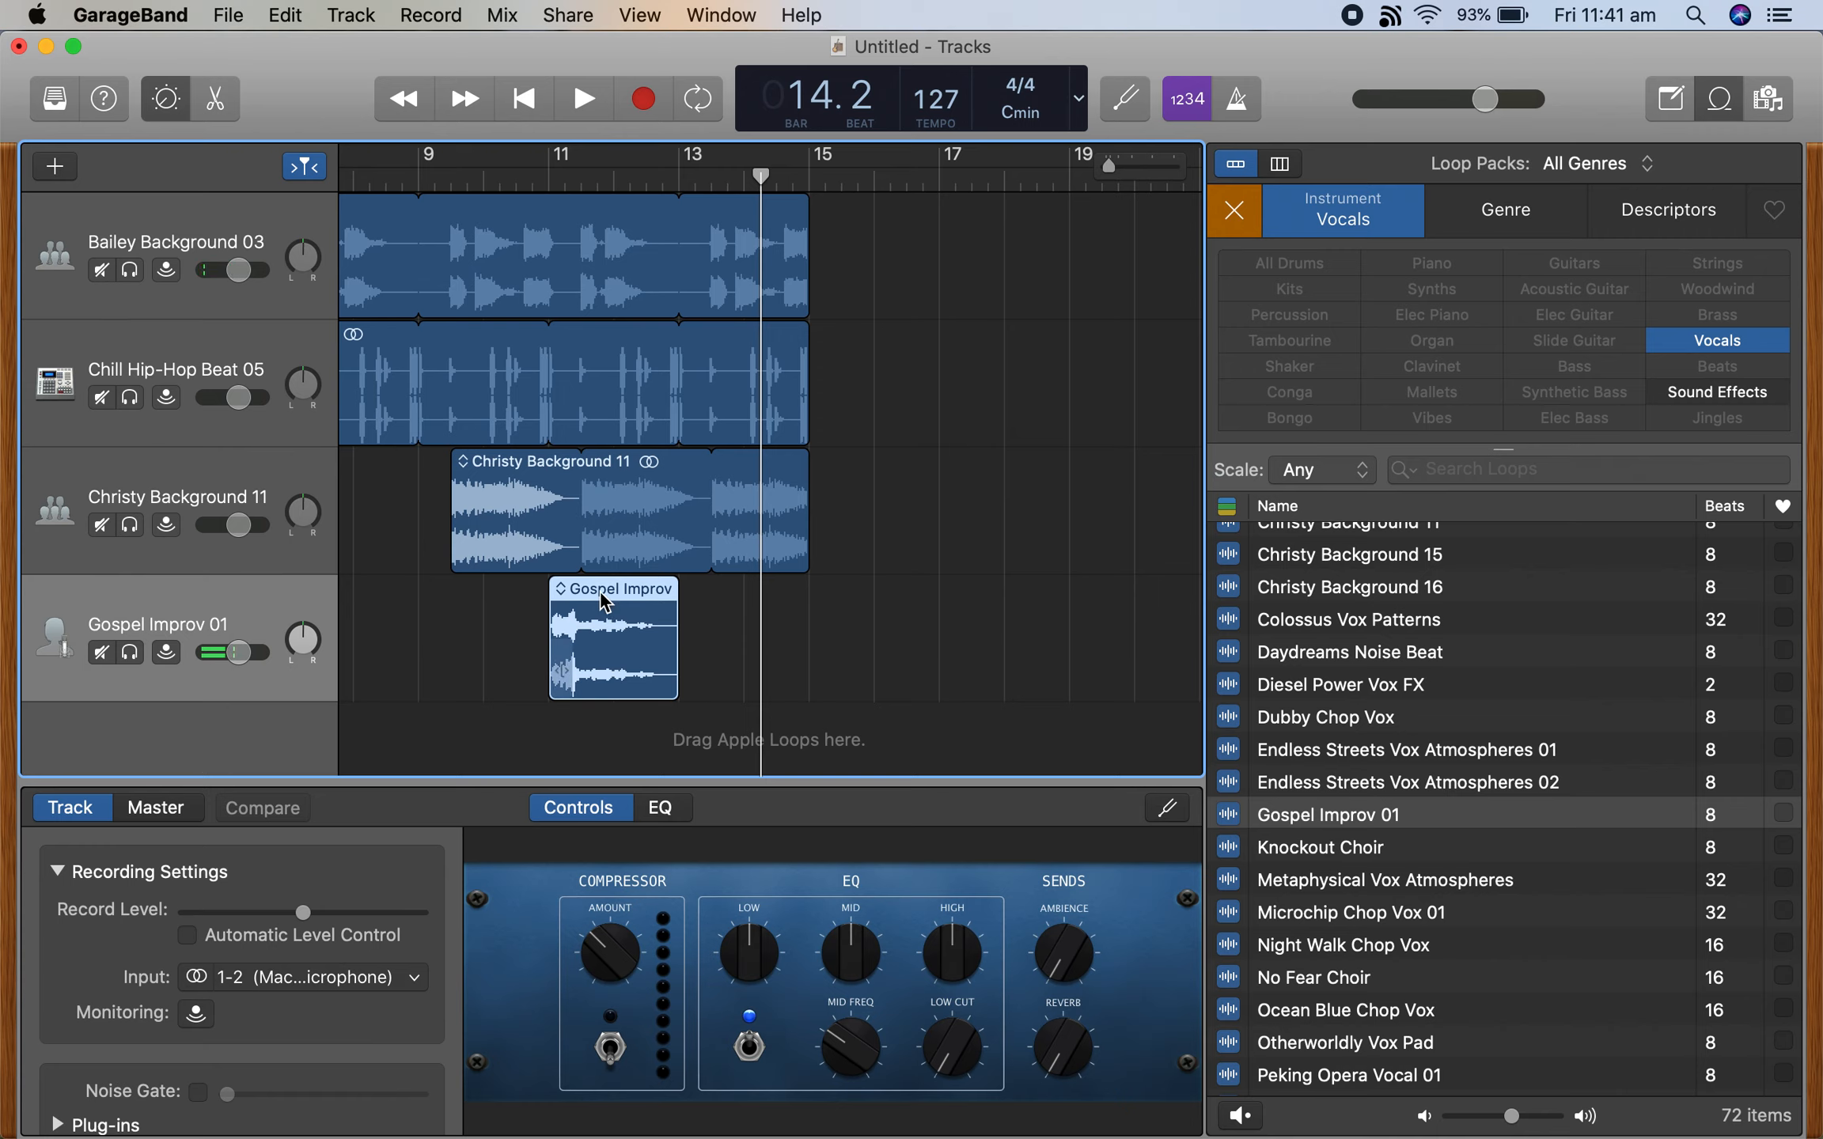
left_click_drag(605, 603, 728, 580)
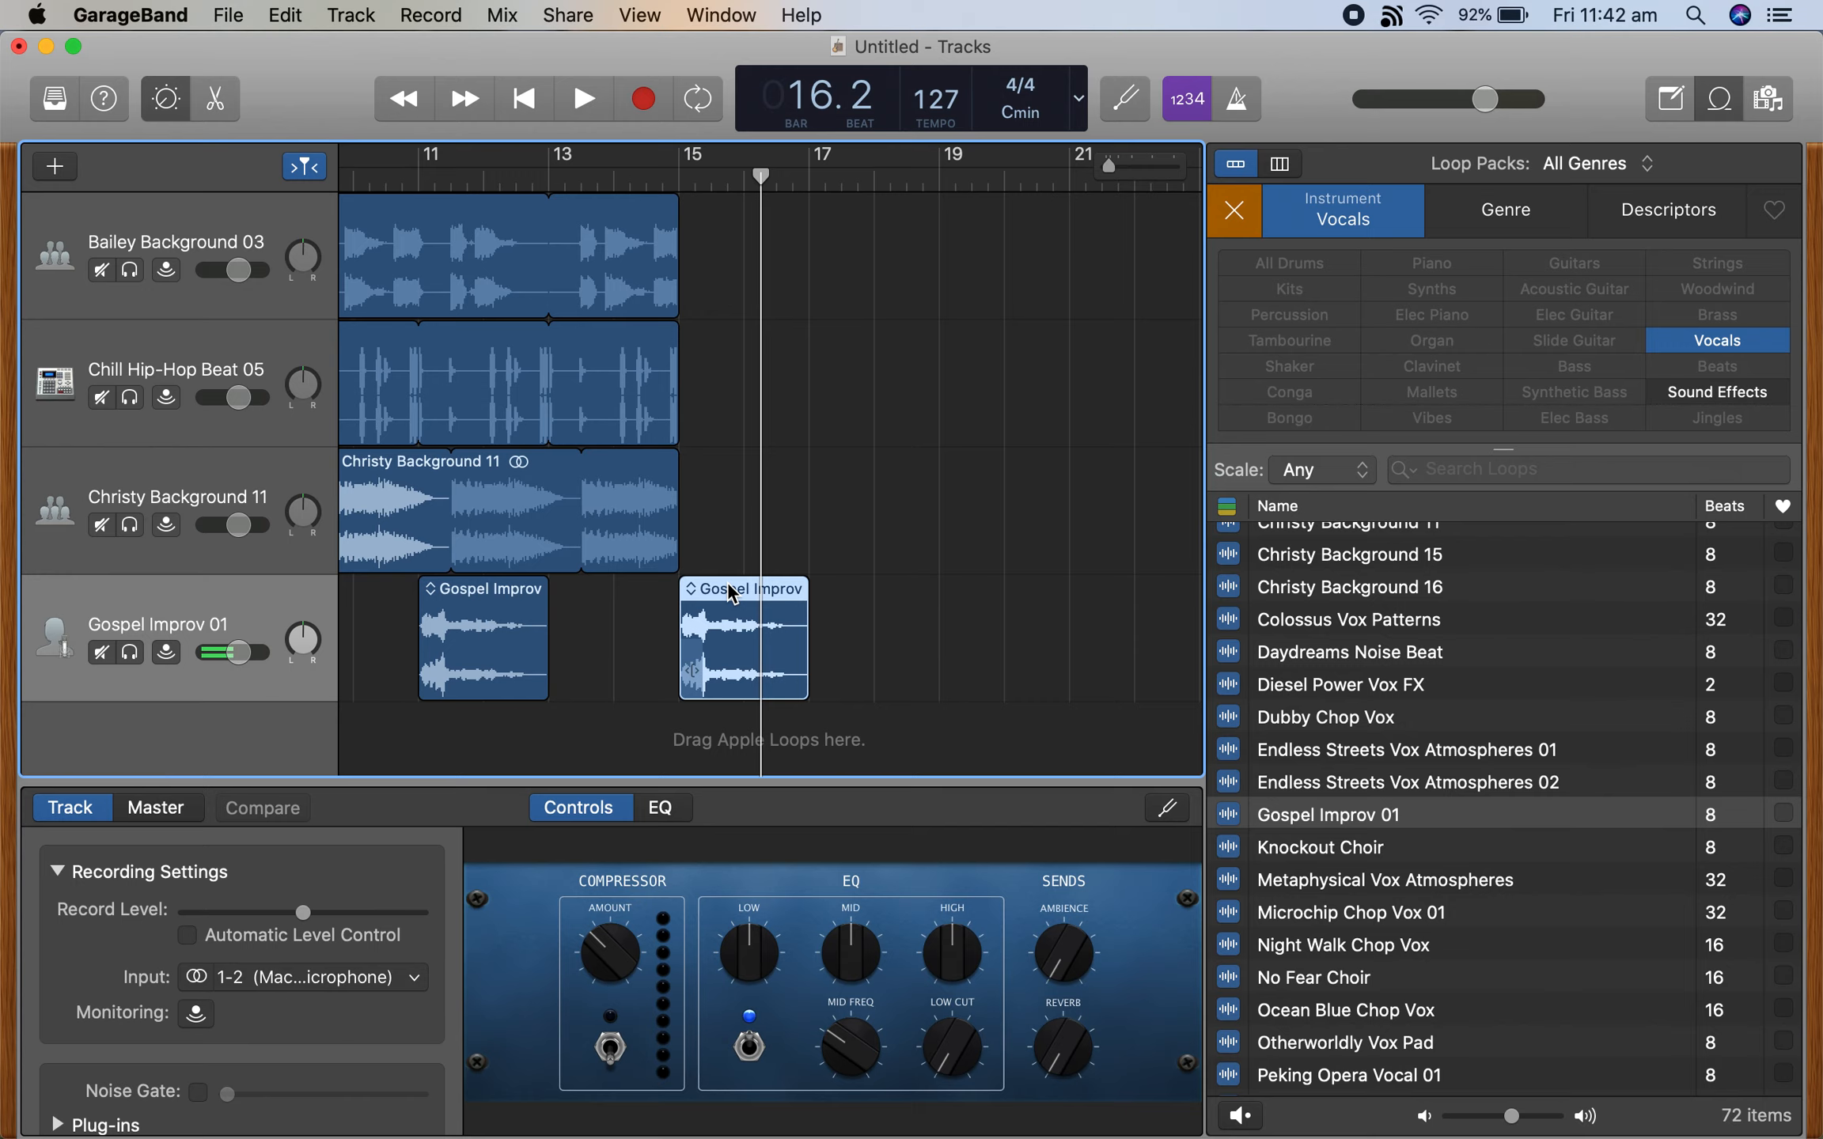
Filter the loops to Strings instead of Vocals, and preview Spirited Pizzicato Strings 01 and 02, Spring Romance Erhu 05 and Stone Cold Orchestra Hits.
left_click(1236, 209)
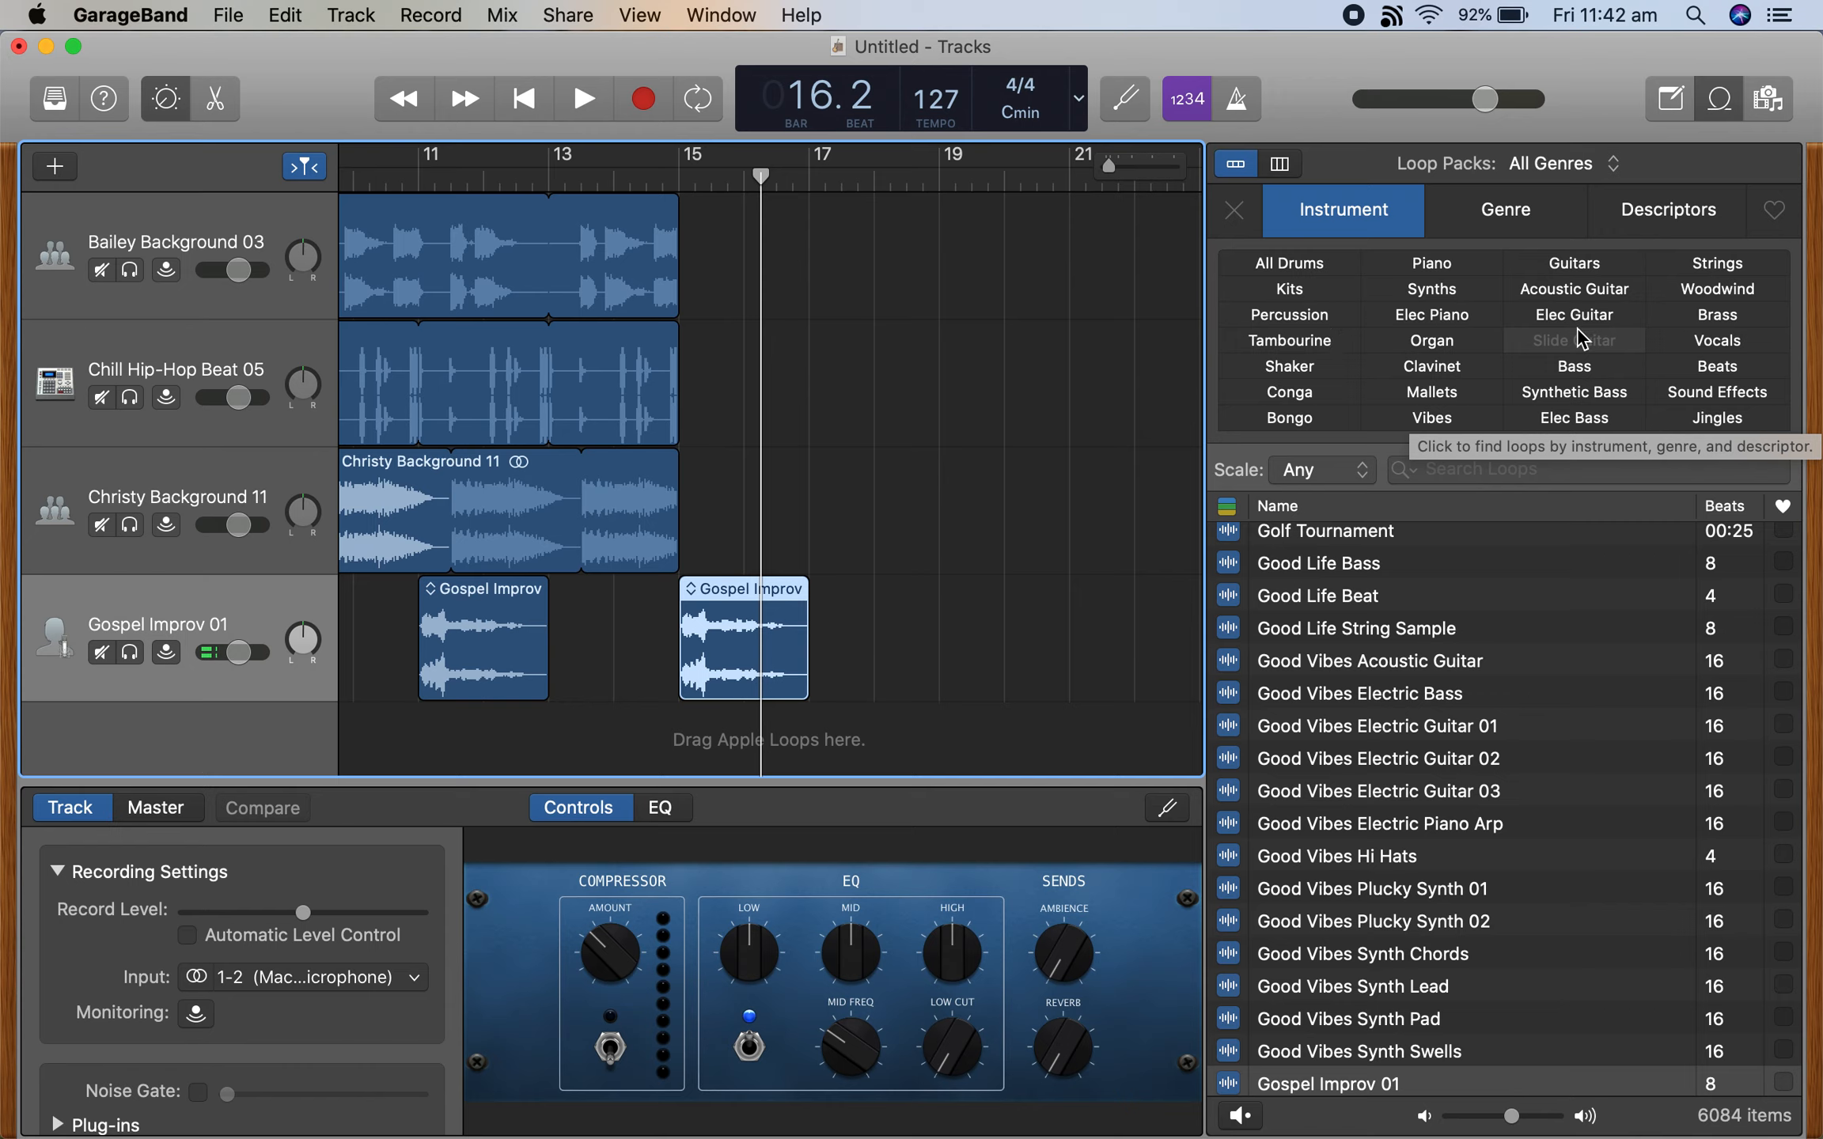
left_click(1725, 269)
left_click(1336, 580)
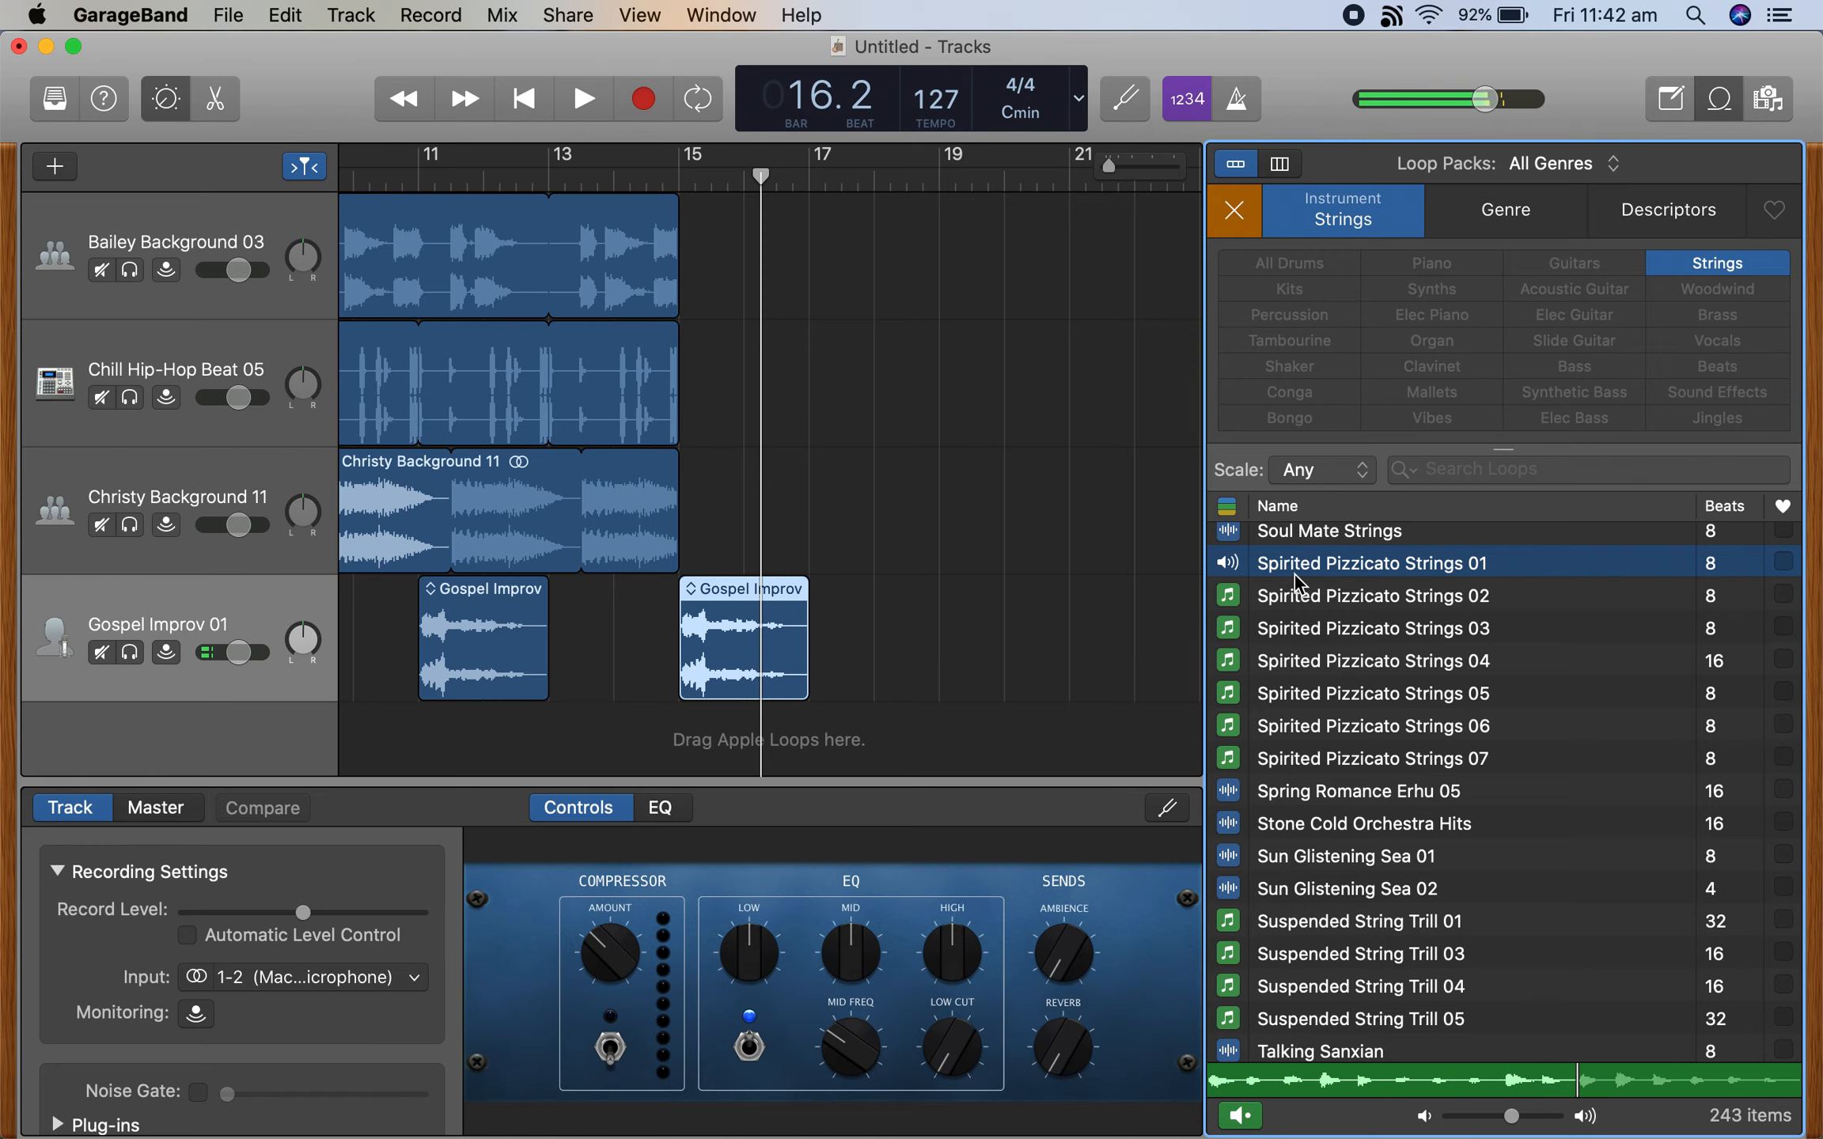
left_click(1299, 605)
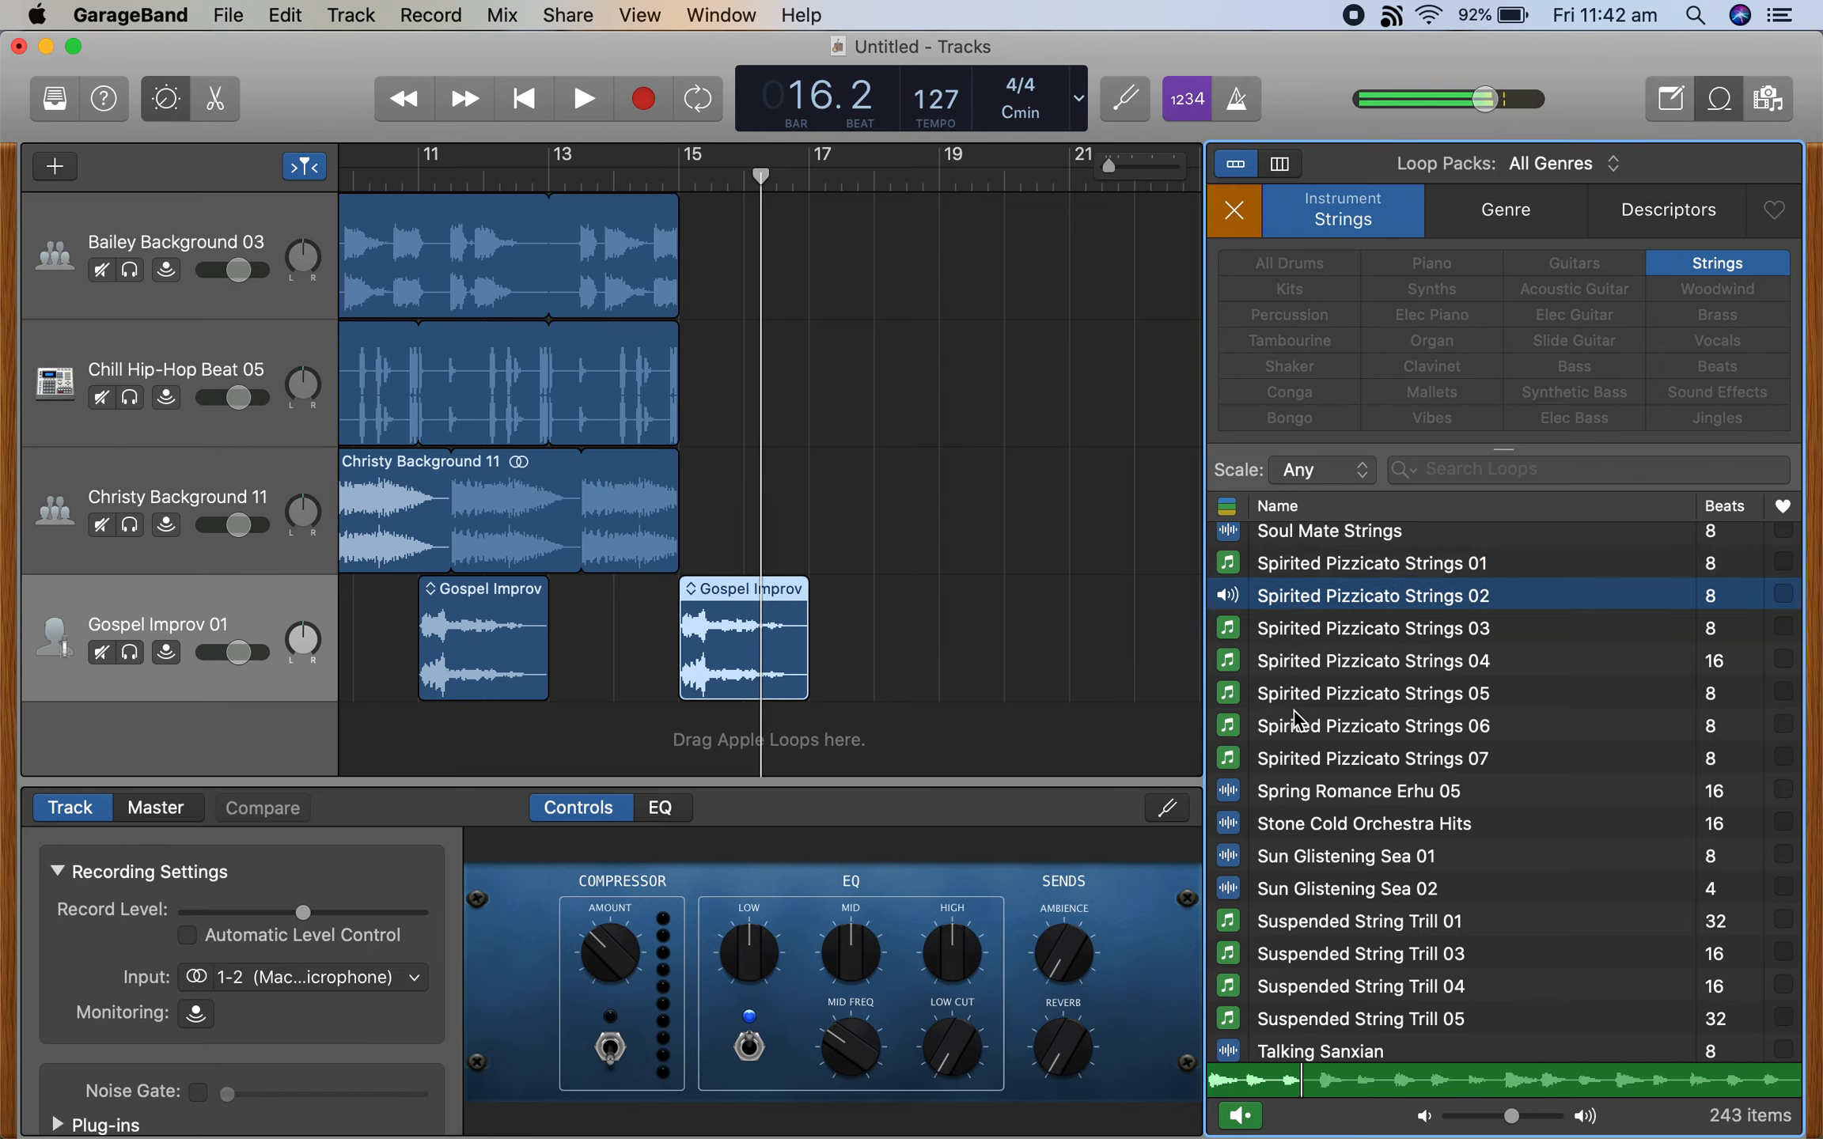
left_click(1297, 794)
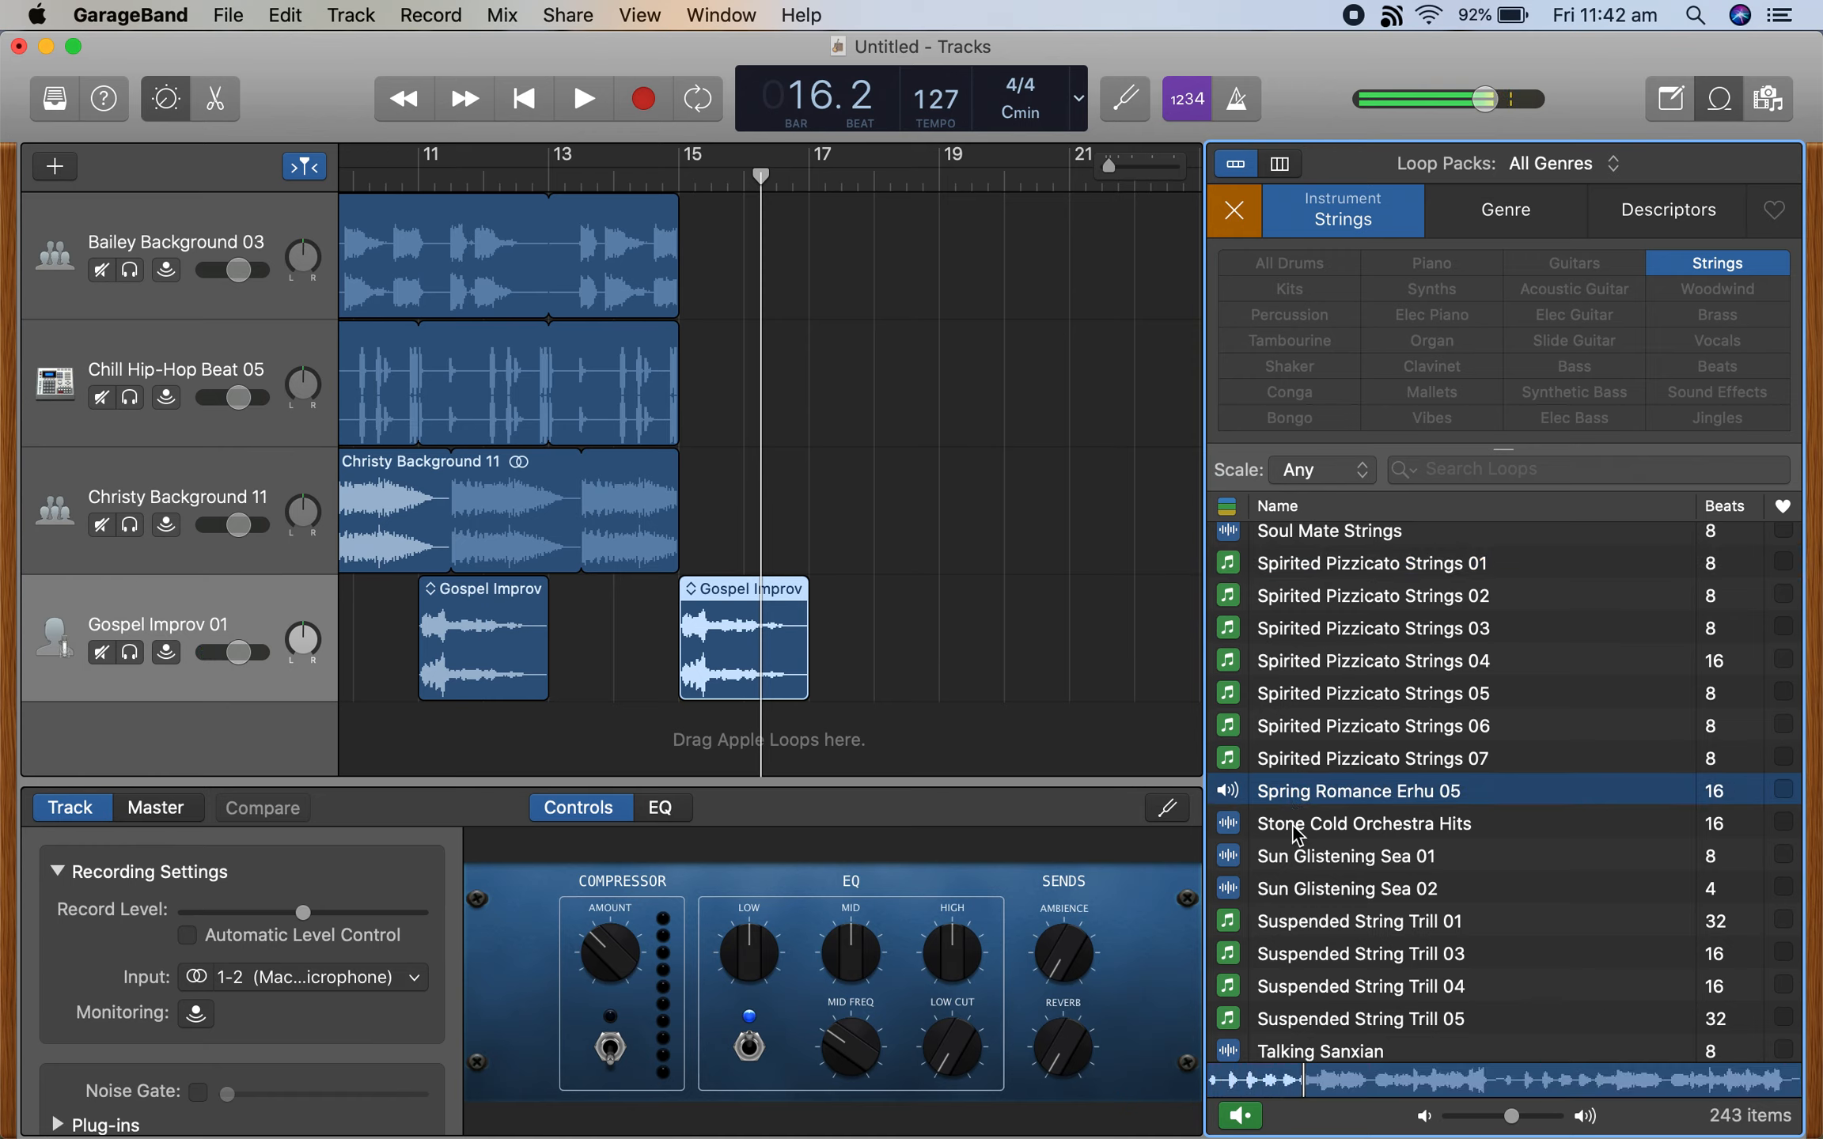
left_click(1298, 825)
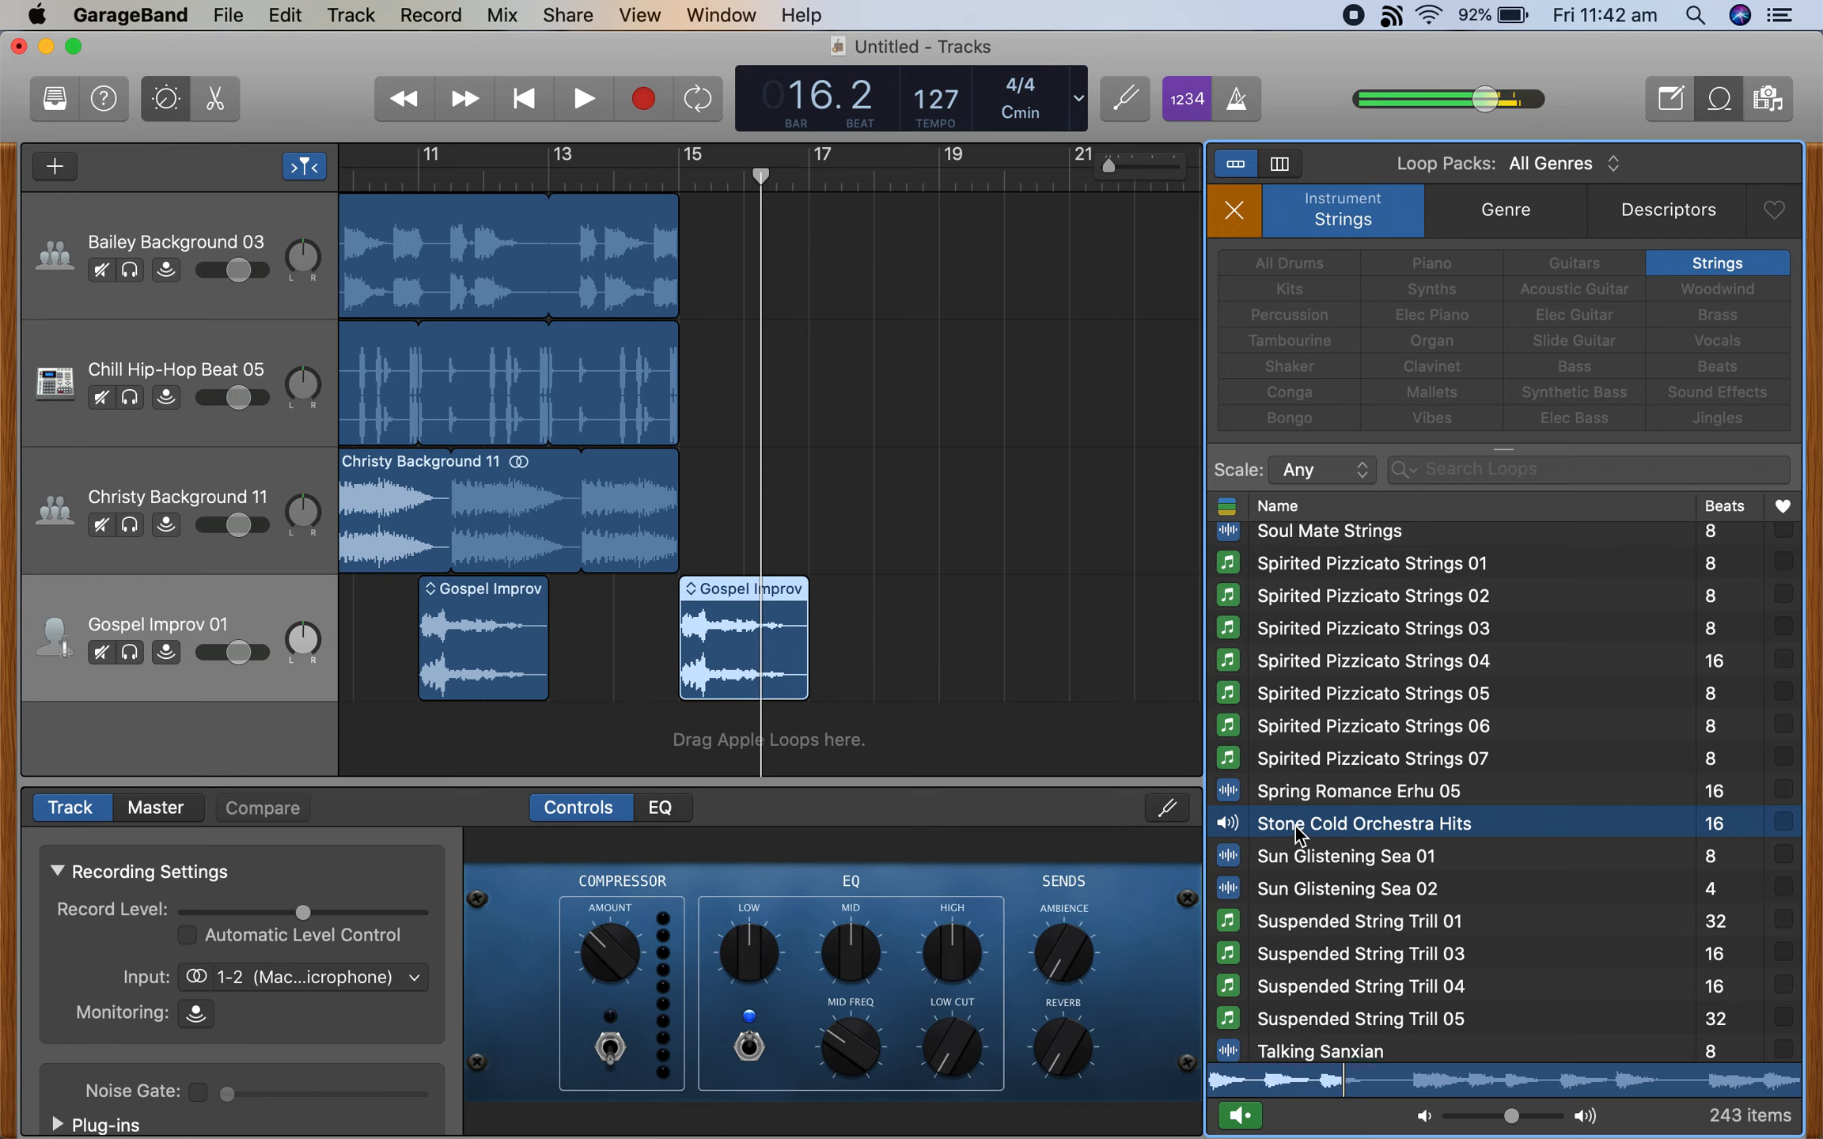
left_click(1300, 835)
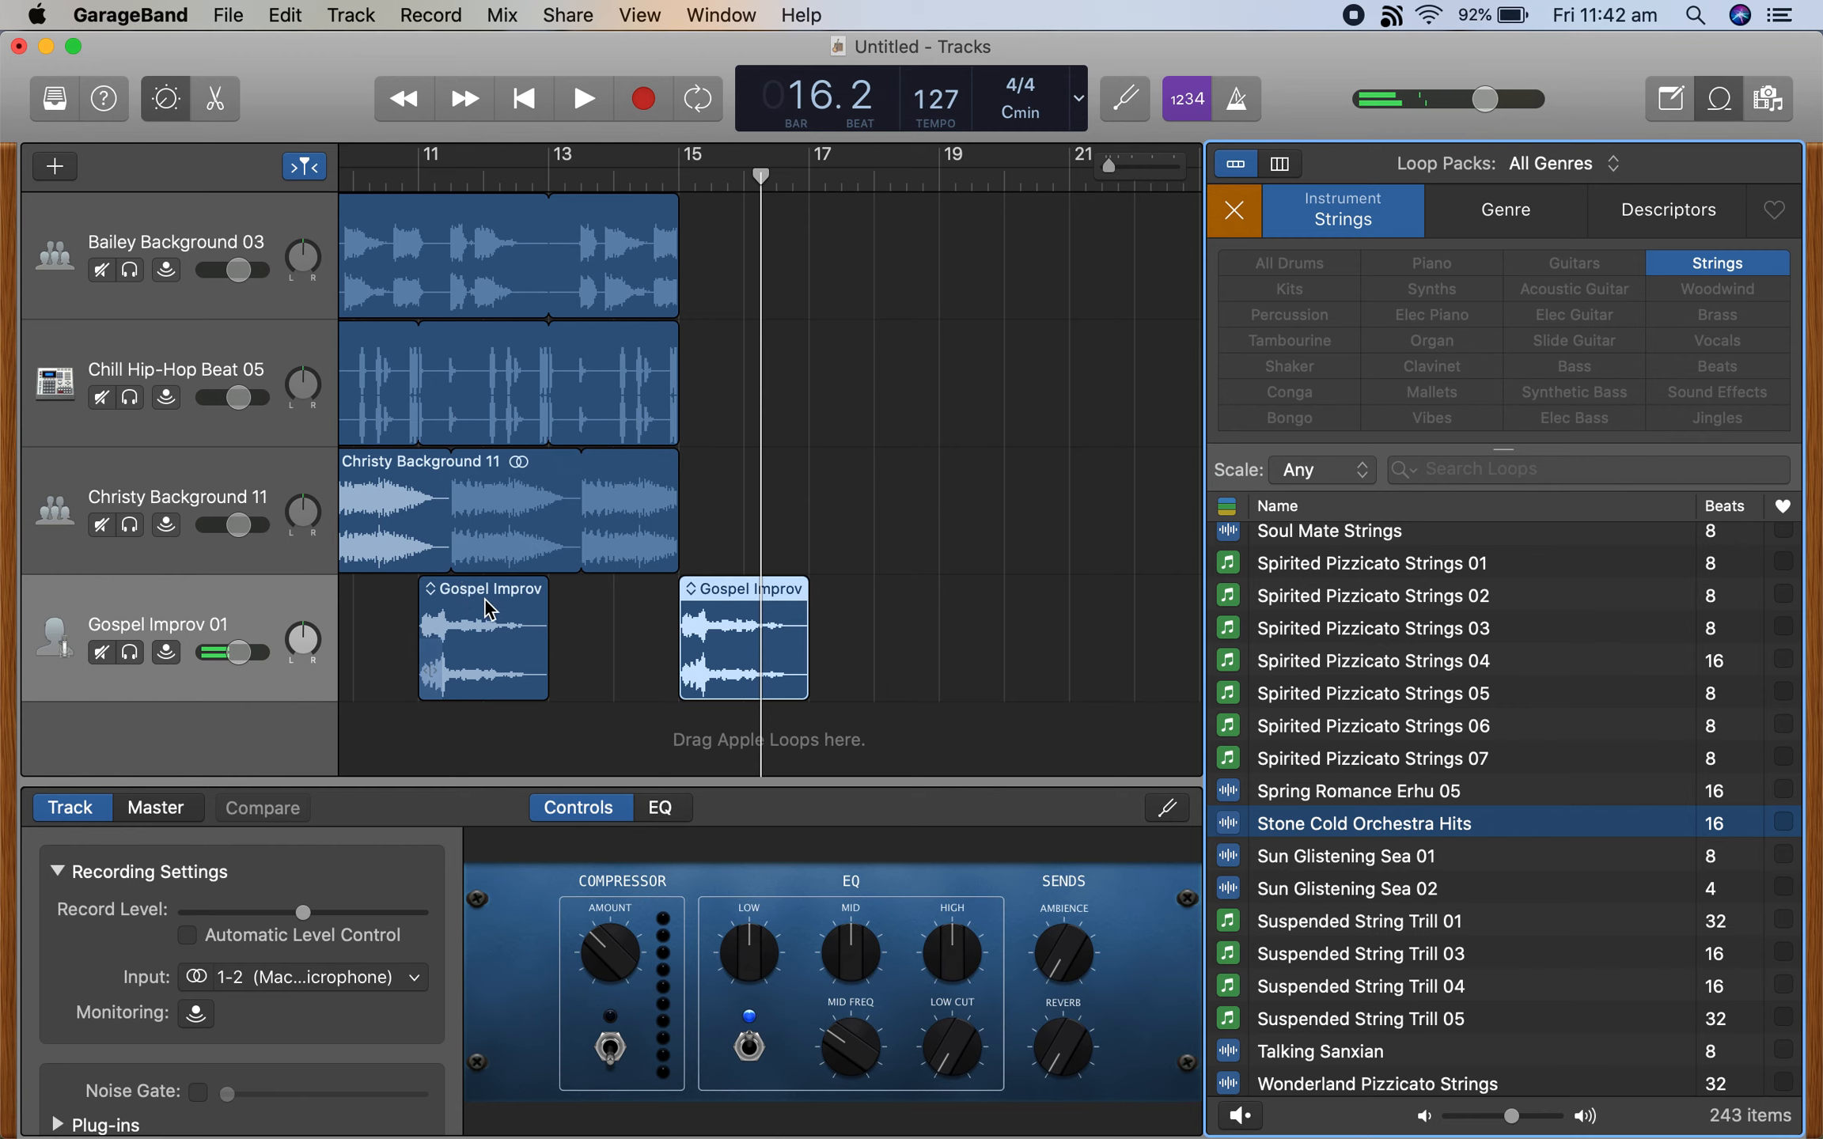
Examine the options for exporting the song to disk, including the AAC, MP3, AIFF and WAVE formats, and leave without exporting.
scroll(607, 613, "left", 5)
scroll(607, 611, "left", 3)
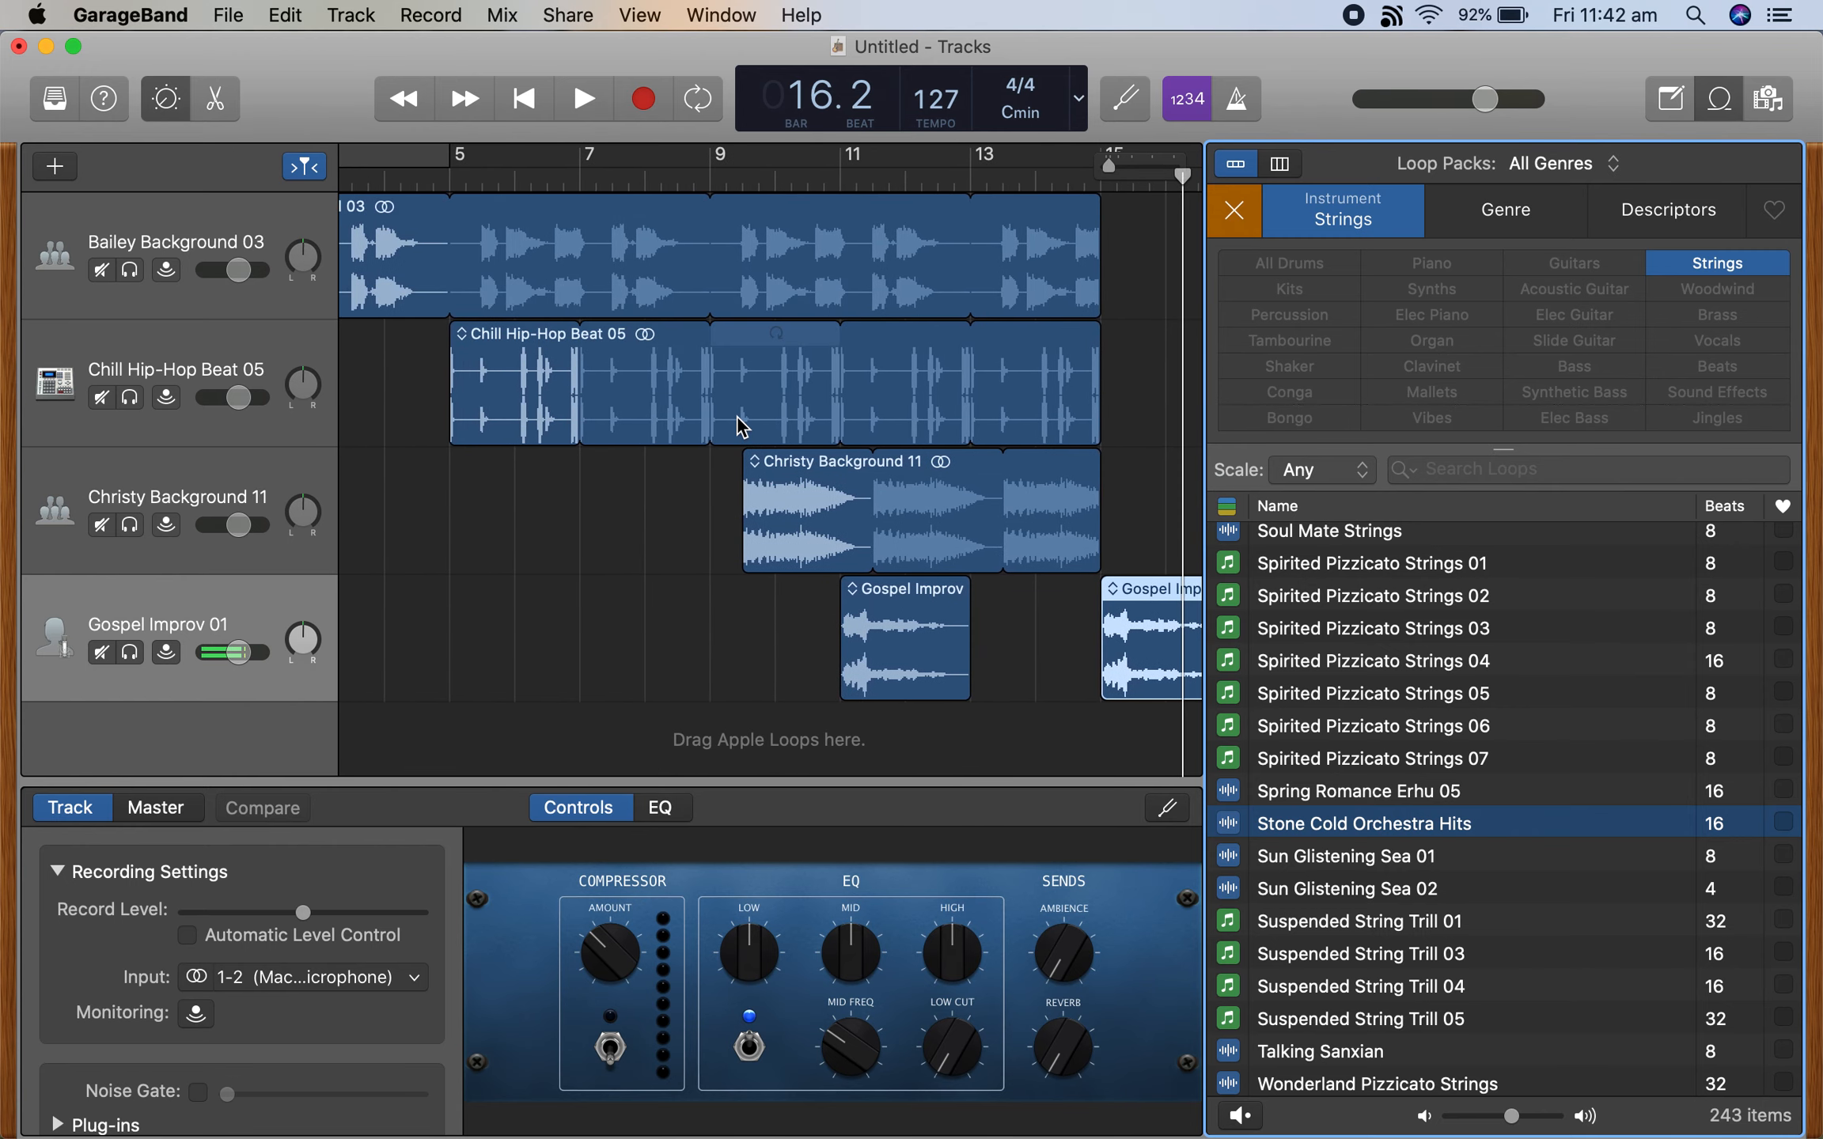
left_click(567, 11)
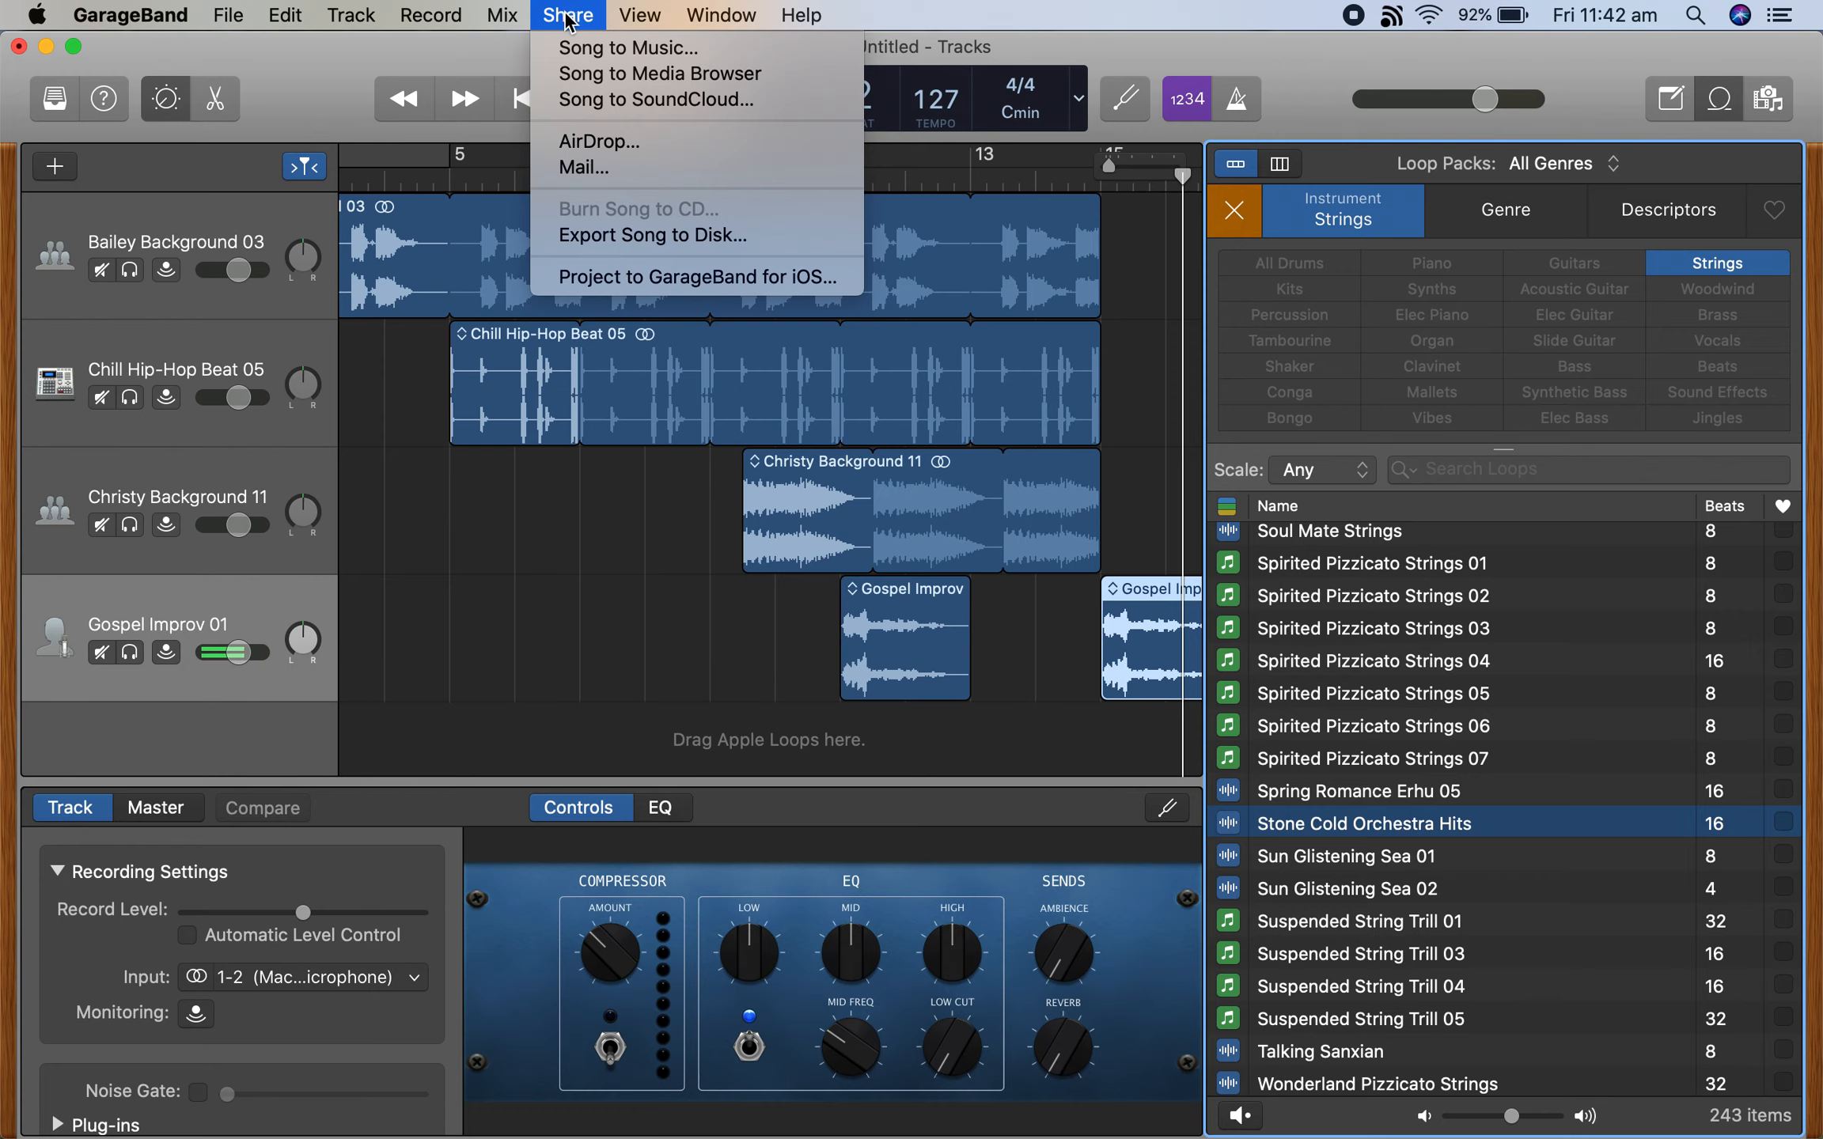
left_click(585, 236)
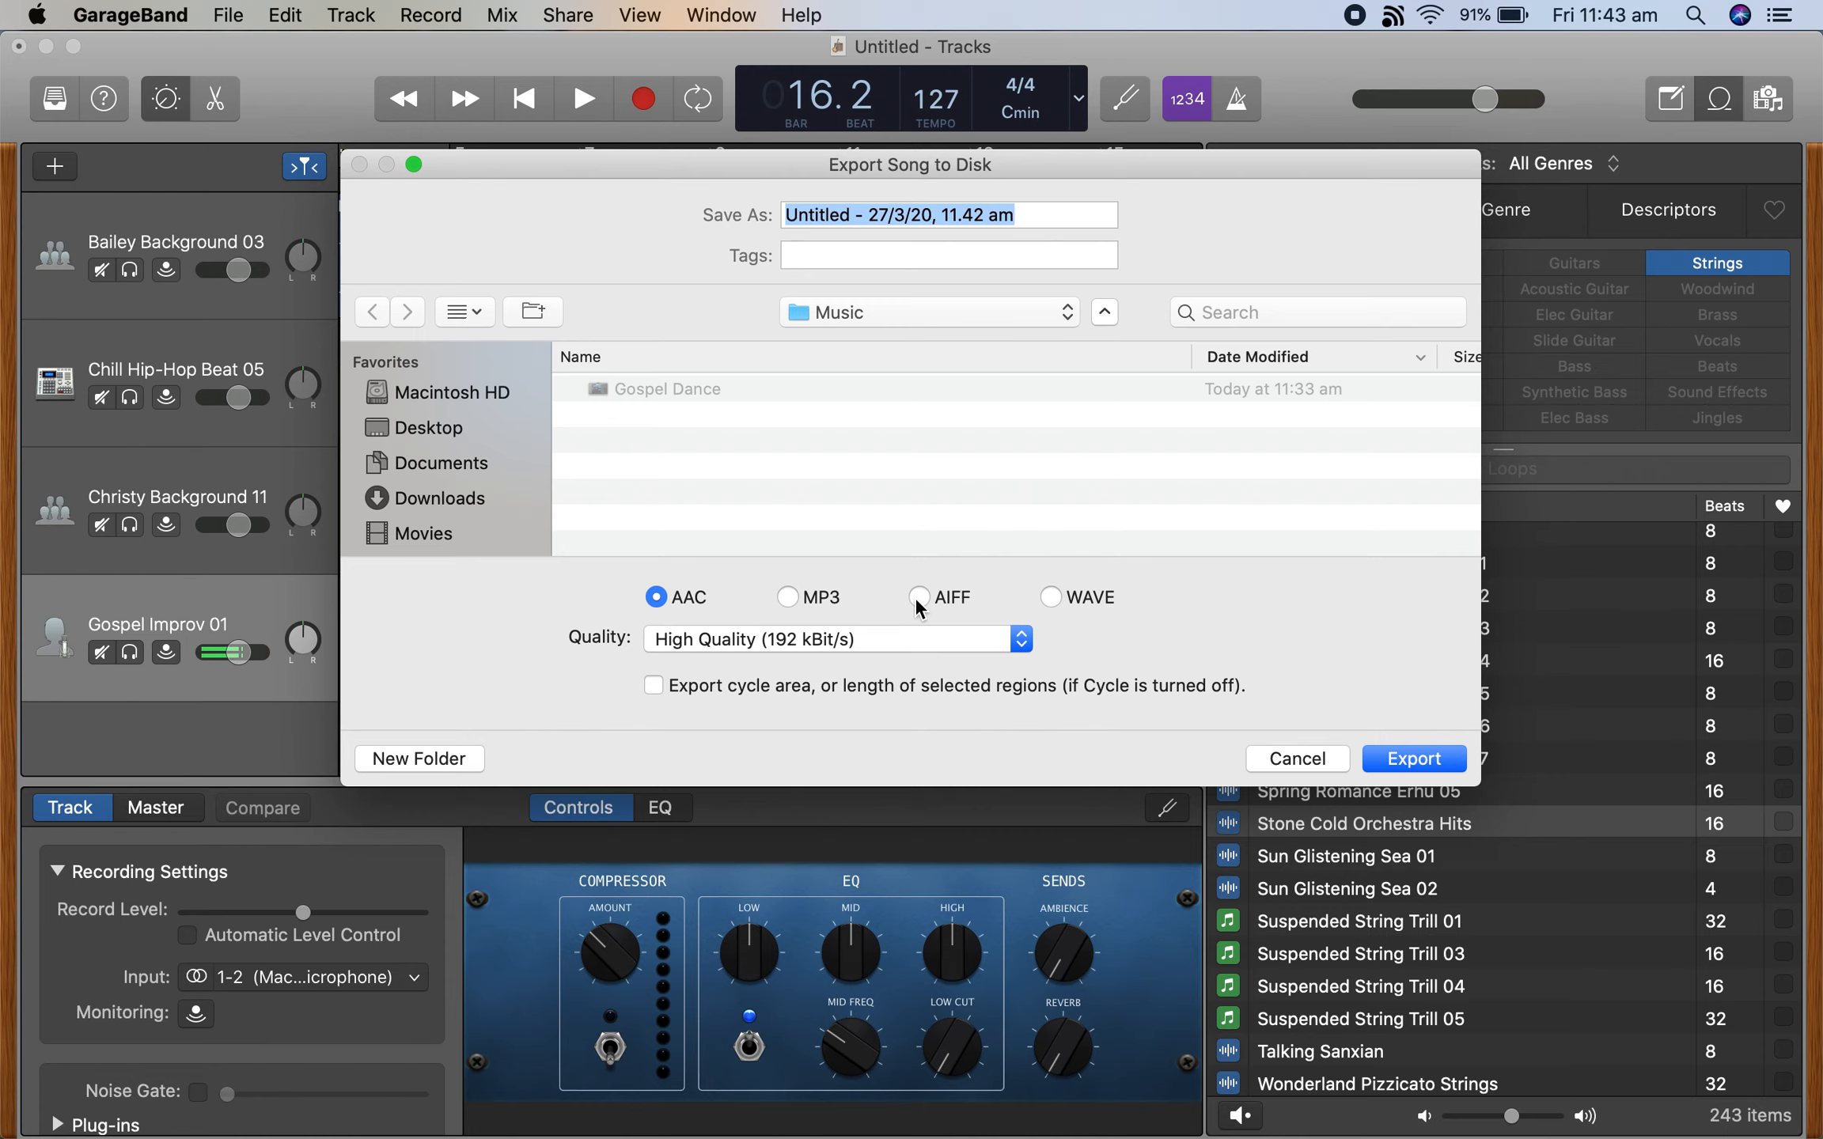
left_click(1331, 760)
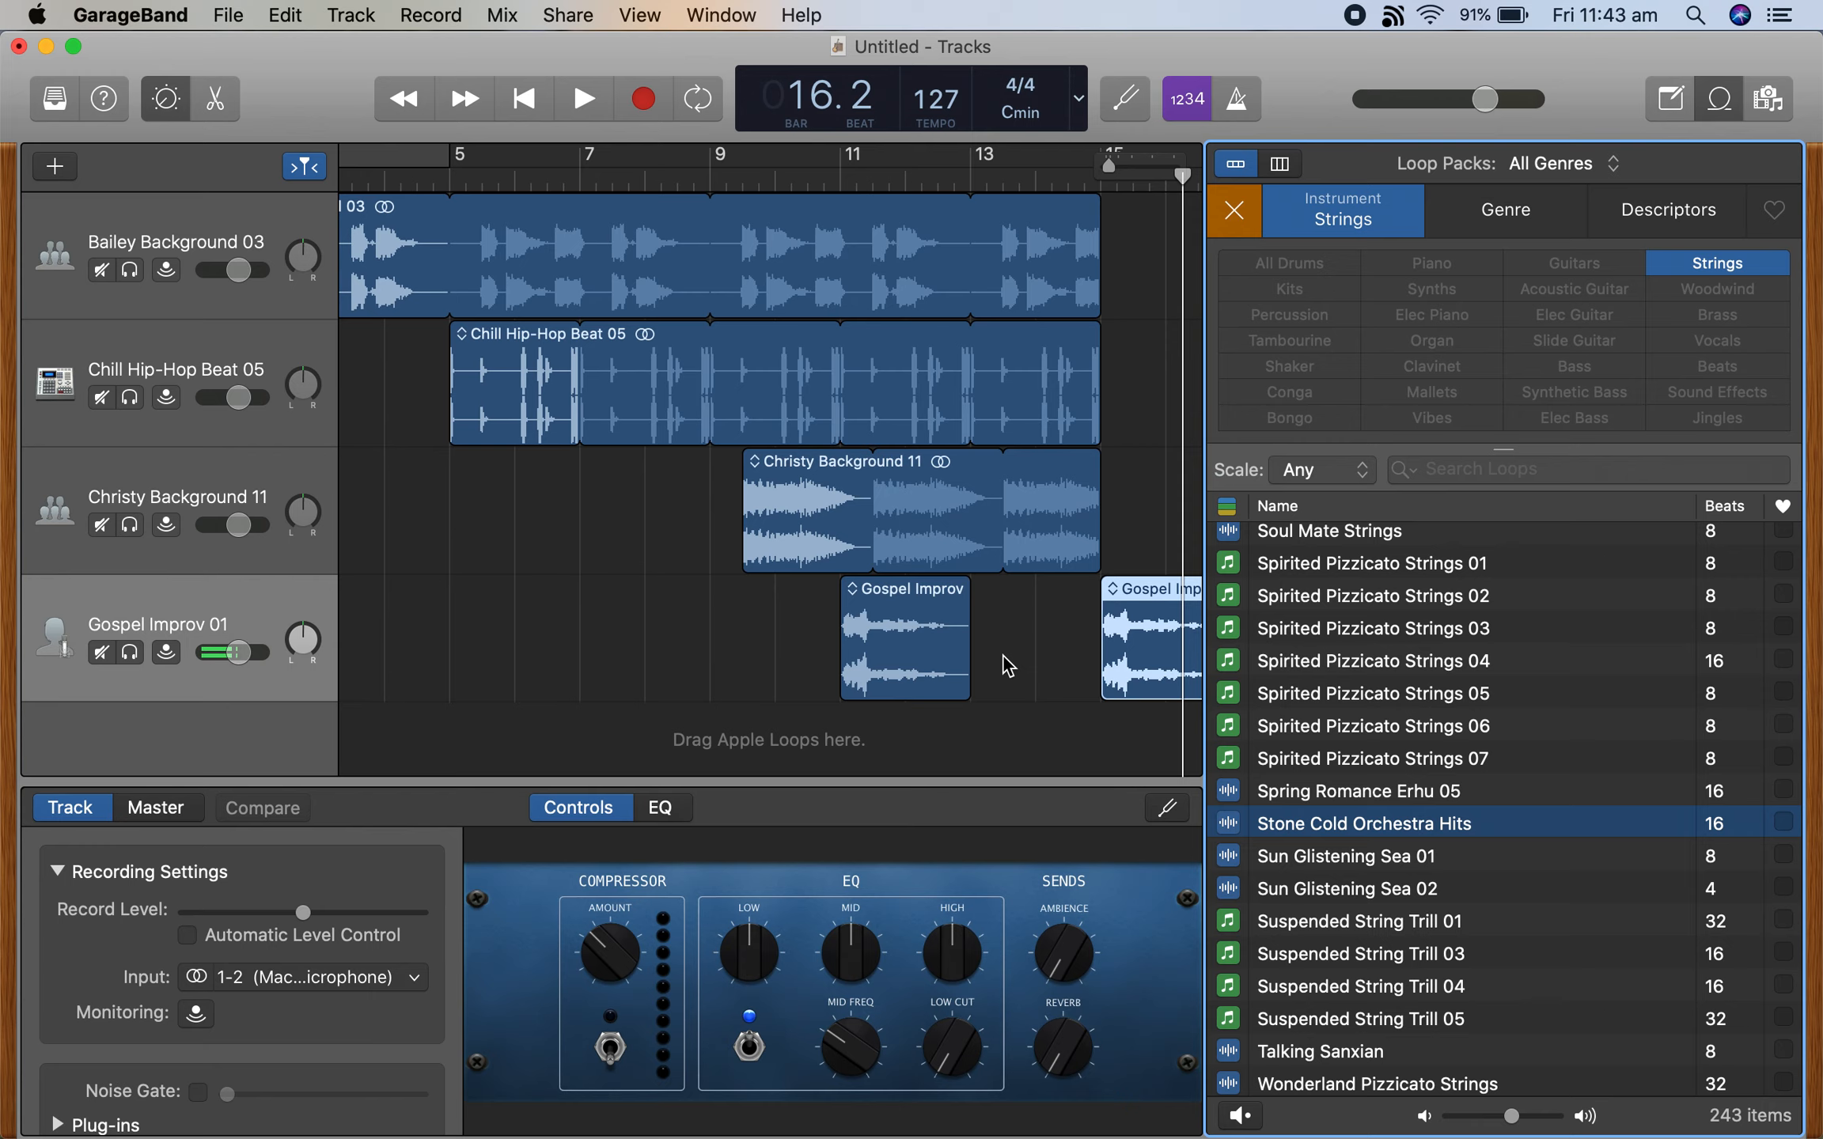
Switch to Chrome, play the My Singing Monsters trailer in full screen, pause it at 0:38 and dismiss the suggested videos.
key("super+Tab")
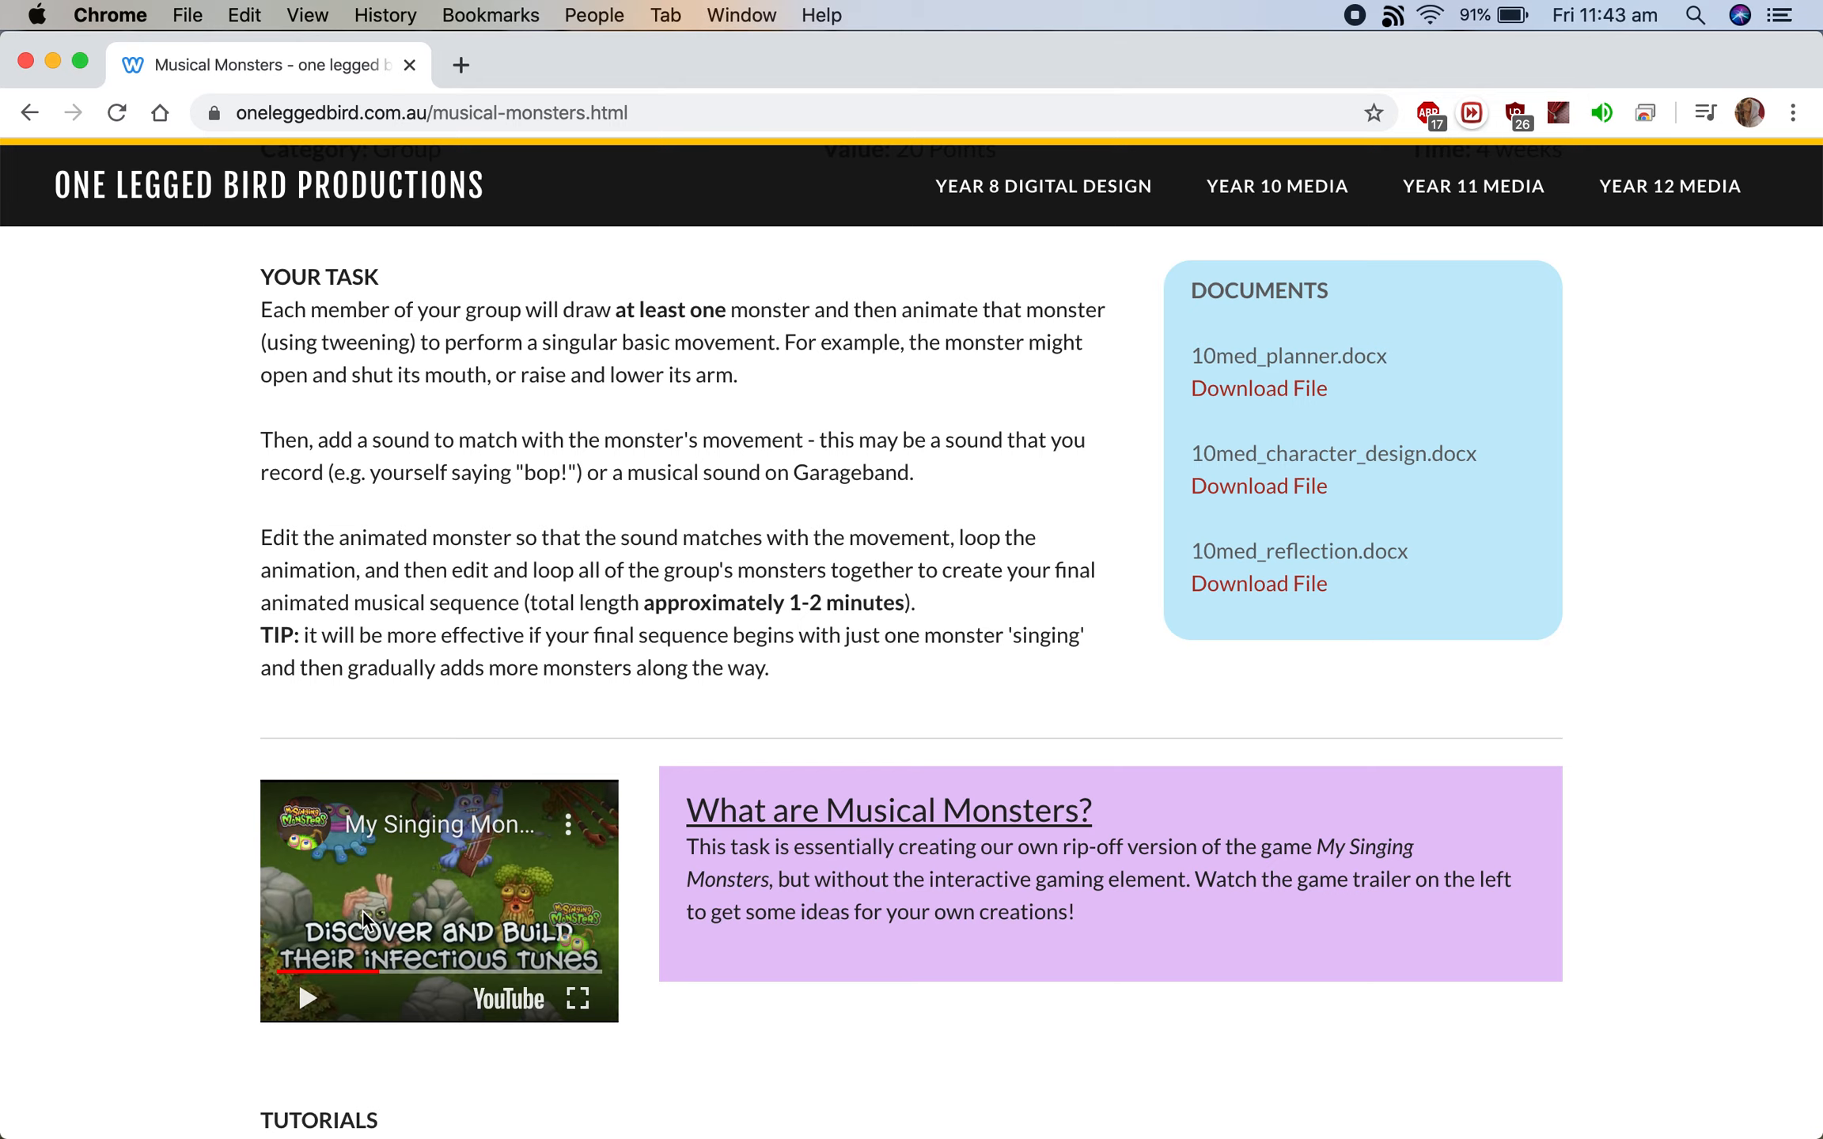
left_click(578, 999)
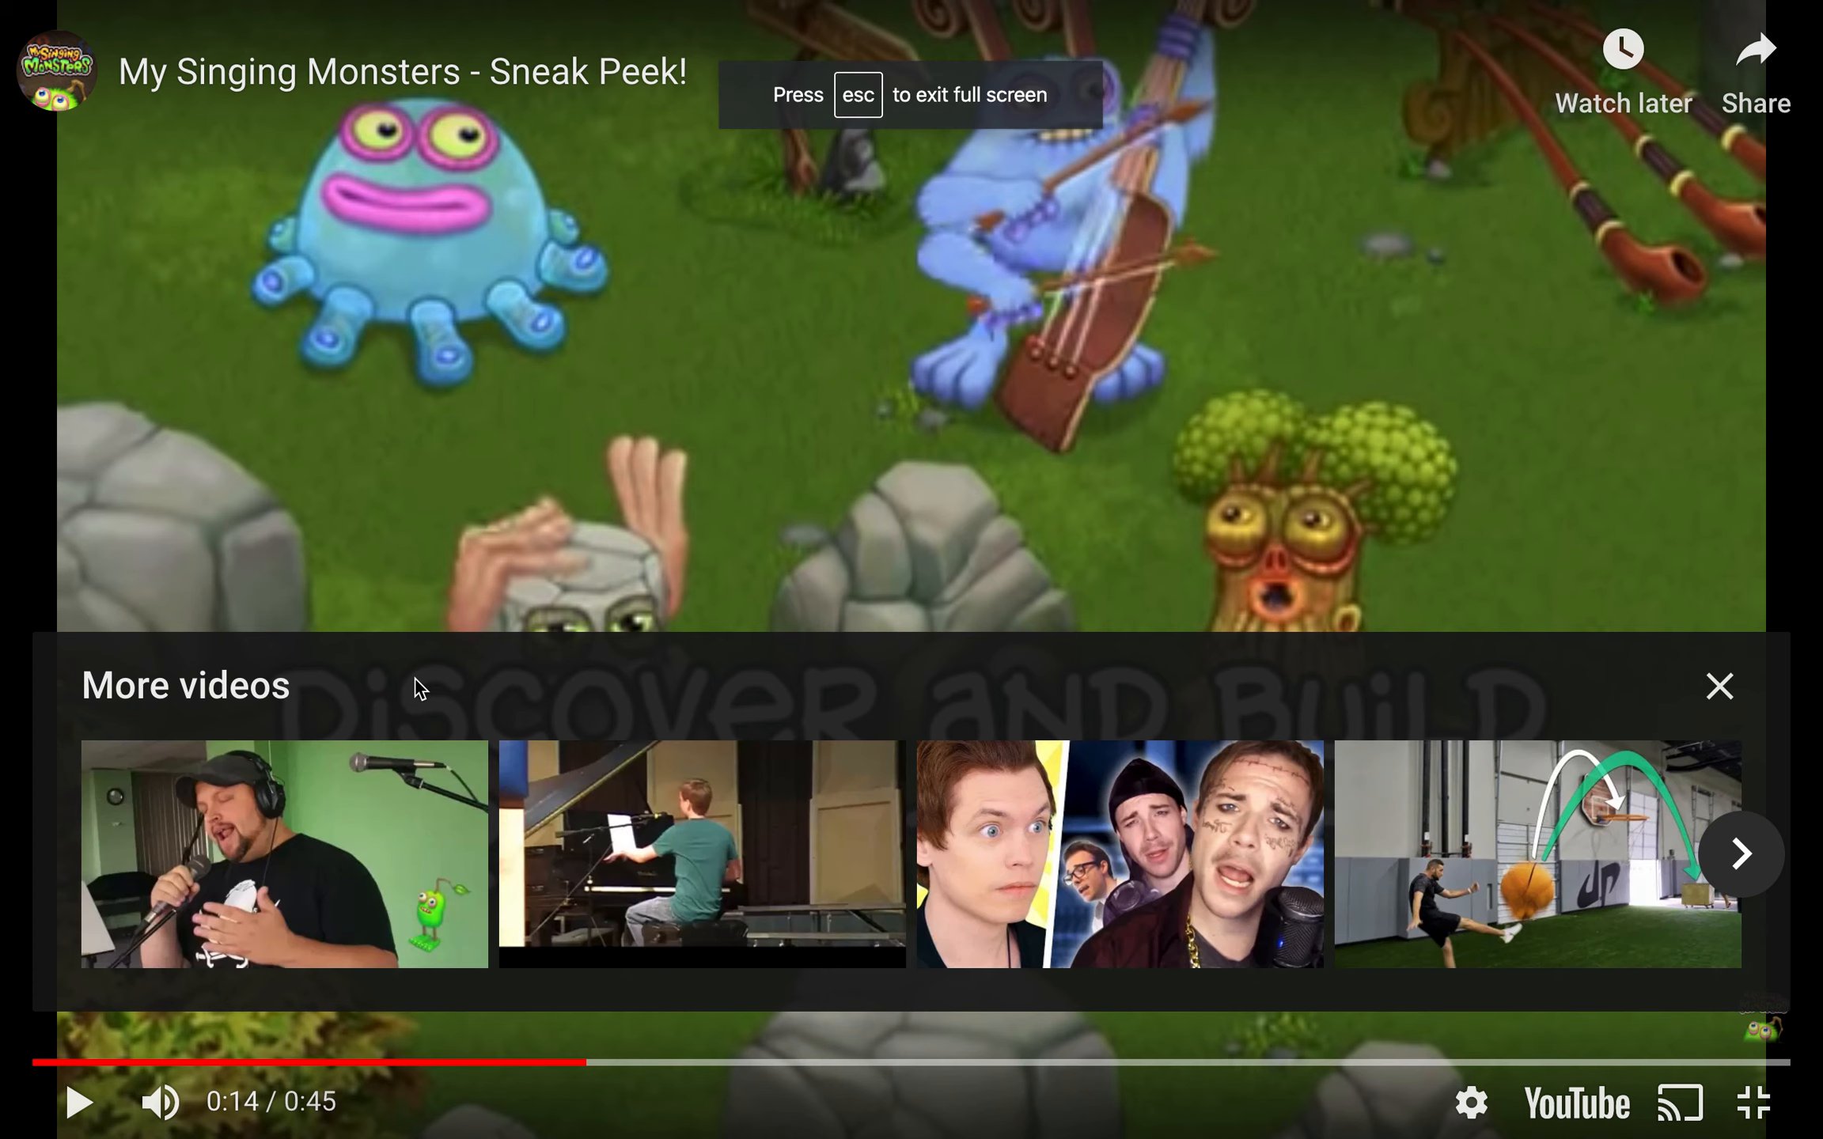
left_click(79, 1103)
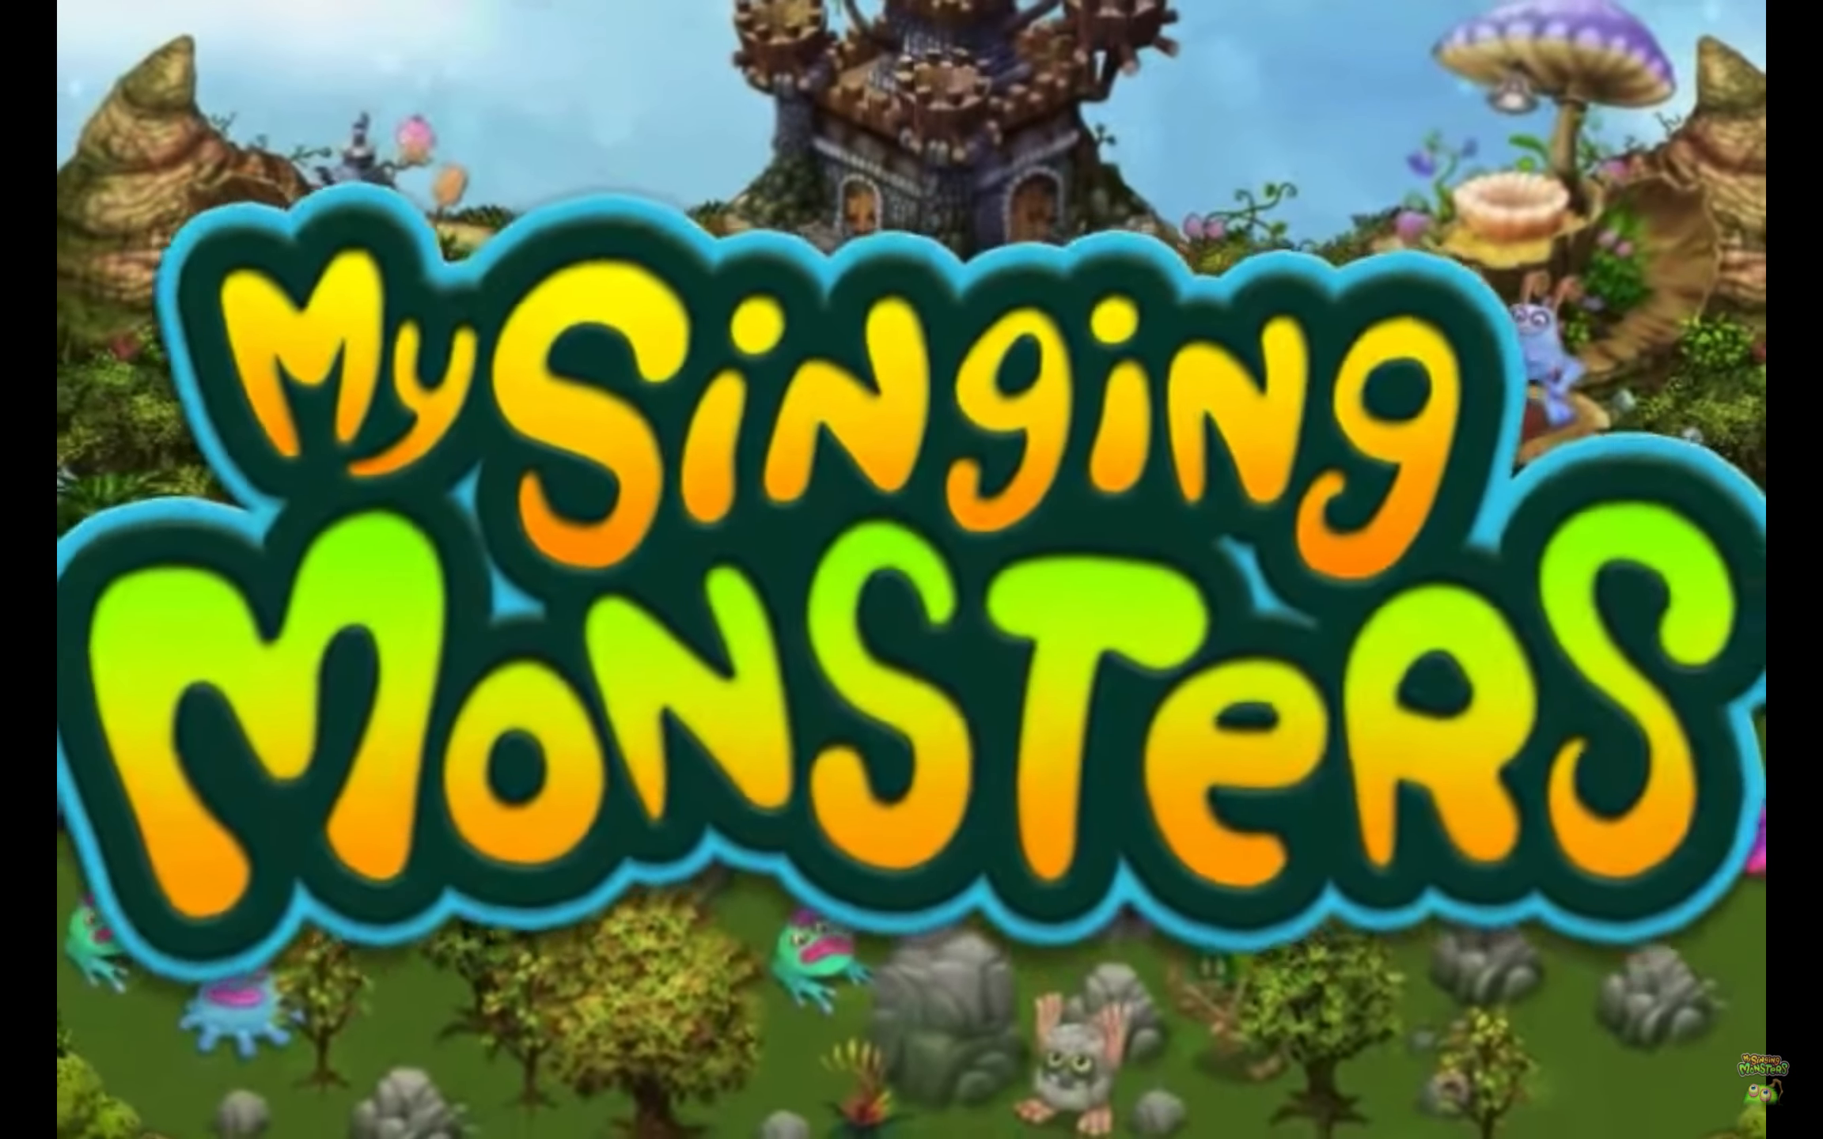
key("space")
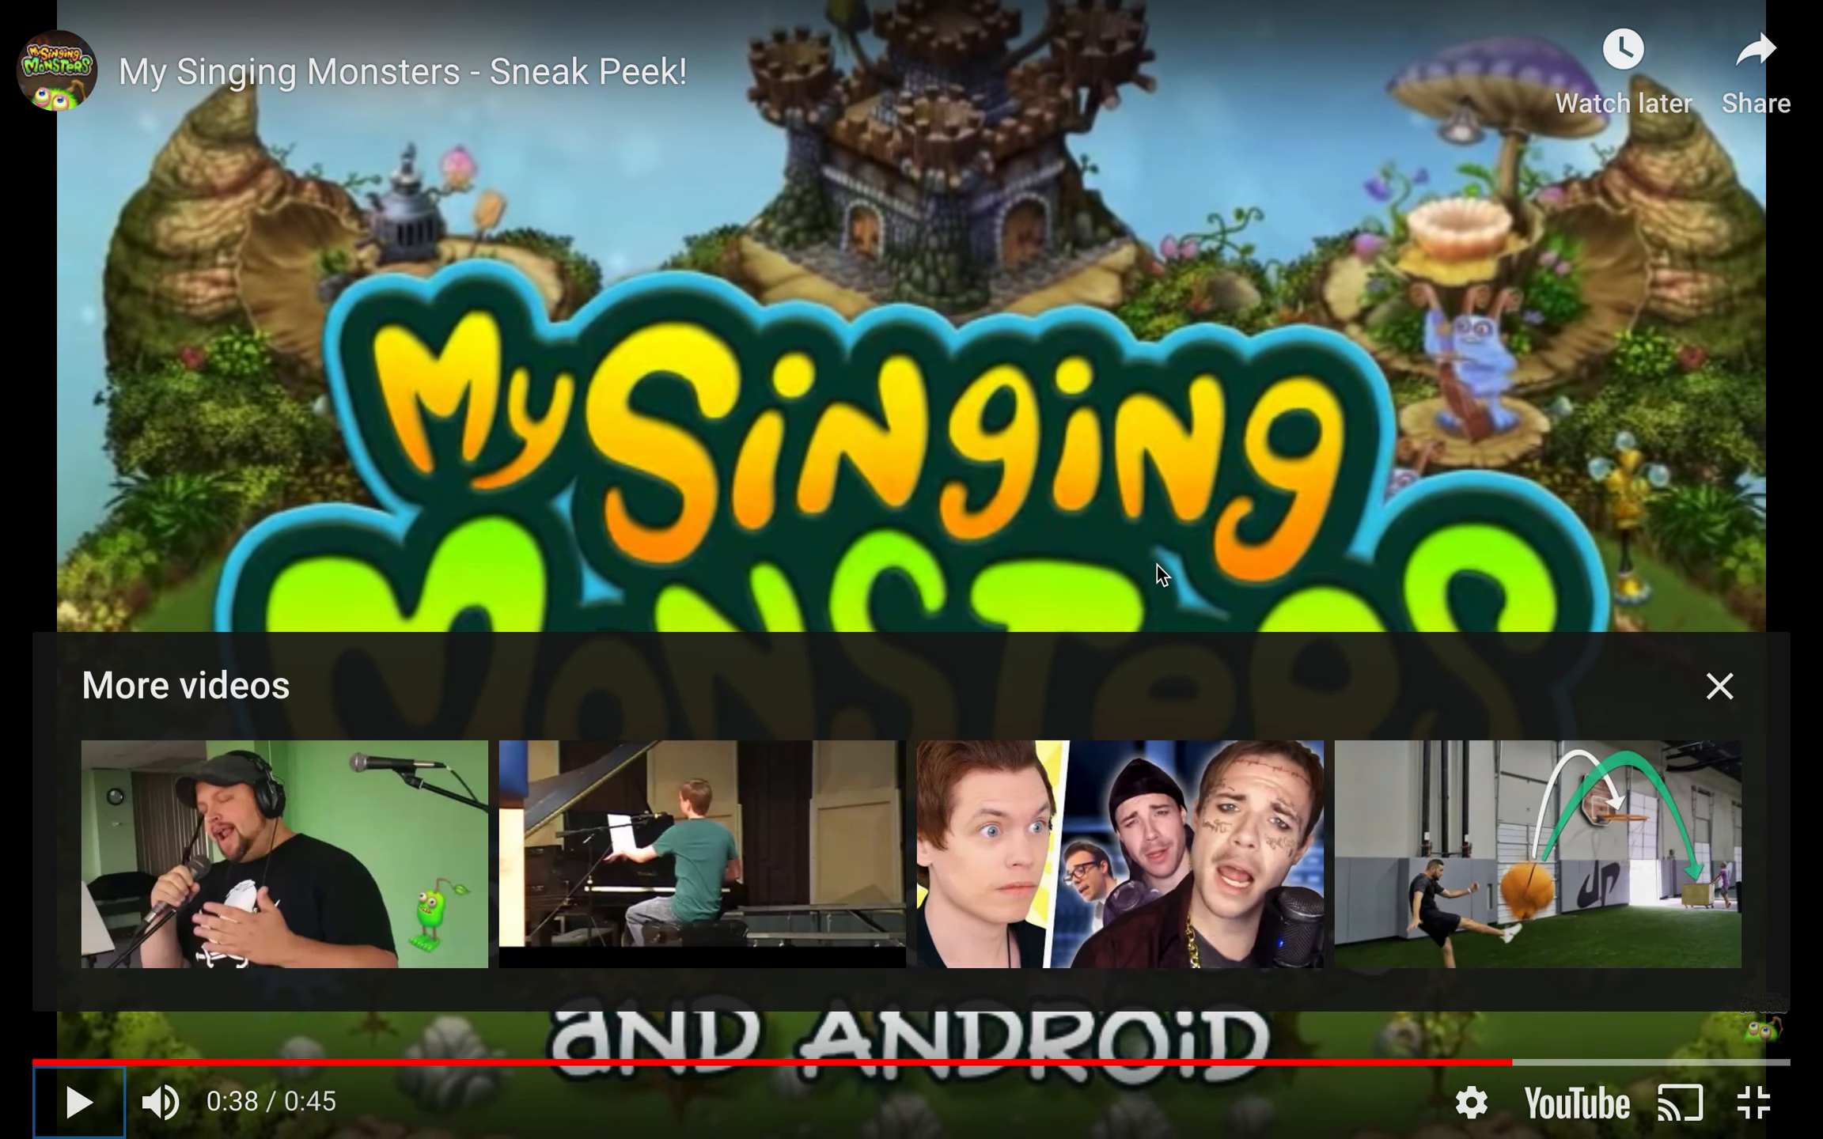
left_click(1720, 686)
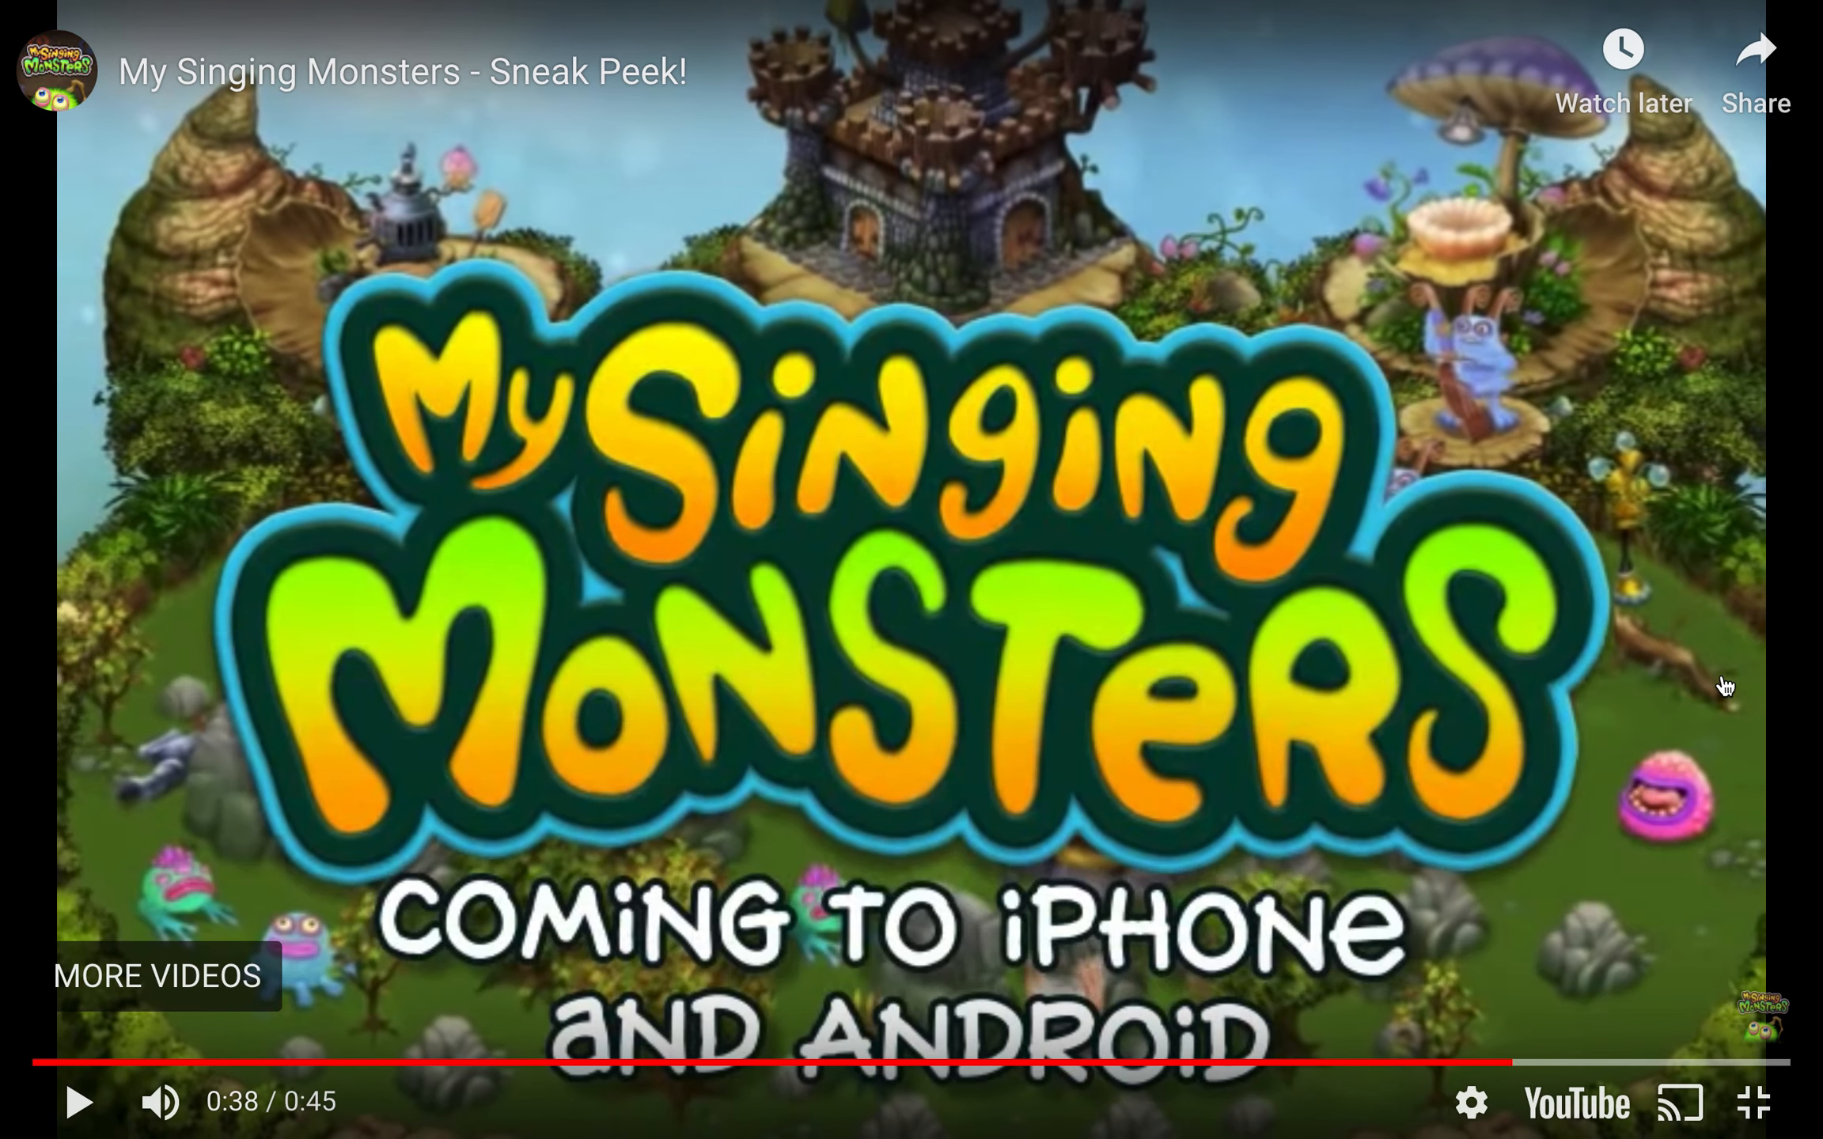